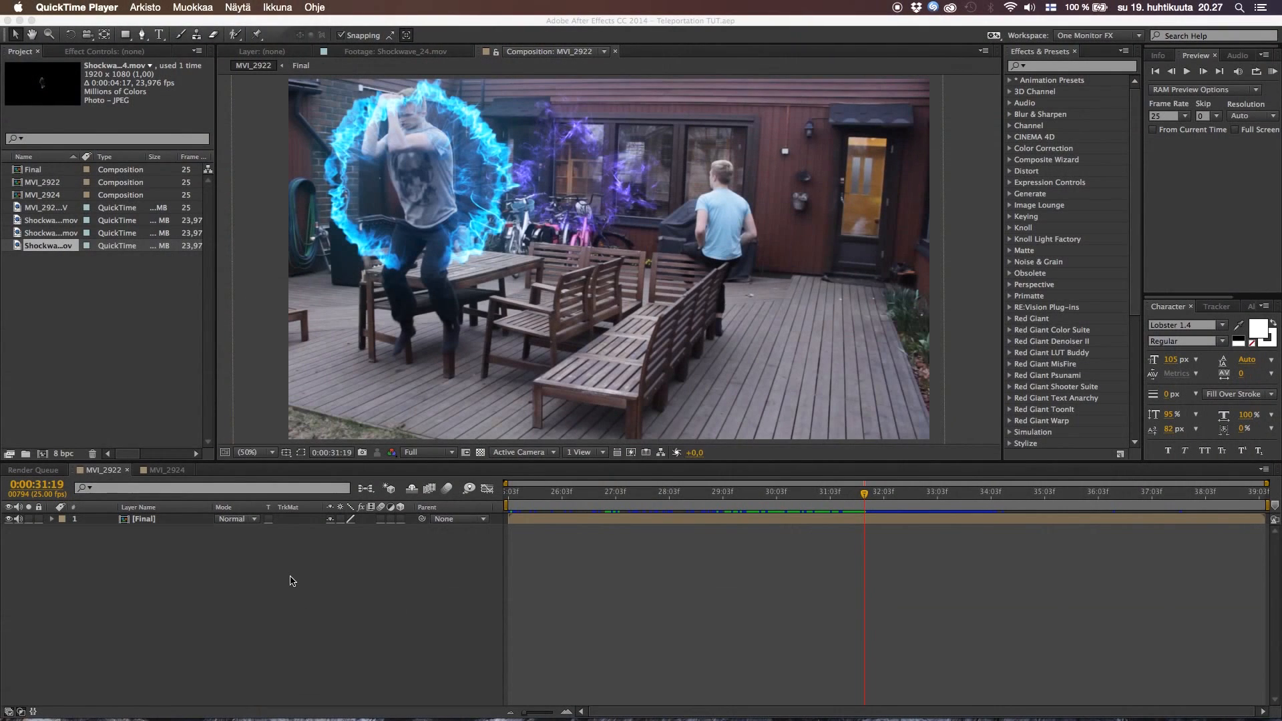
Scrub through the MVI_2922 composition to examine the finished teleportation effect between about 0:00:28 and 0:00:31:19
{"action": "left_click", "coordinate": [292, 582]}
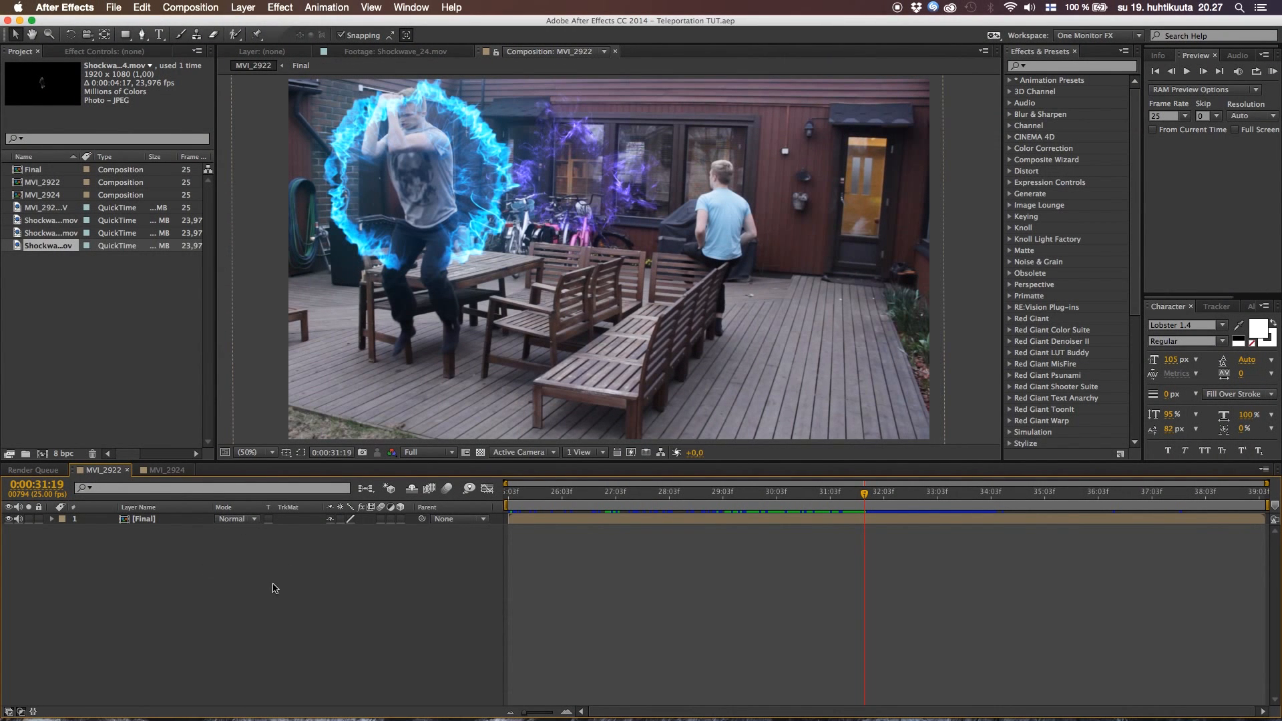
{"action": "left_click", "coordinate": [677, 494]}
{"action": "left_click_drag", "start_coordinate": [678, 498], "coordinate": [708, 508]}
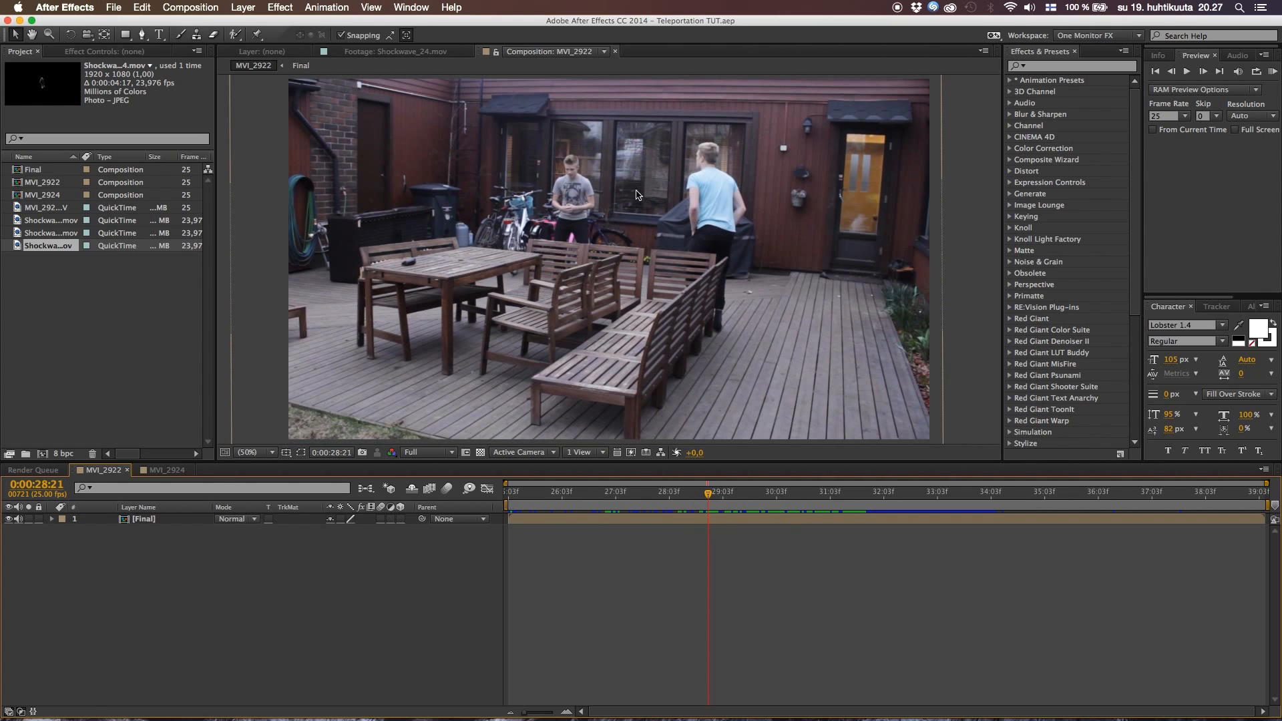
{"action": "left_click_drag", "start_coordinate": [708, 493], "coordinate": [587, 472]}
{"action": "left_click", "coordinate": [771, 487]}
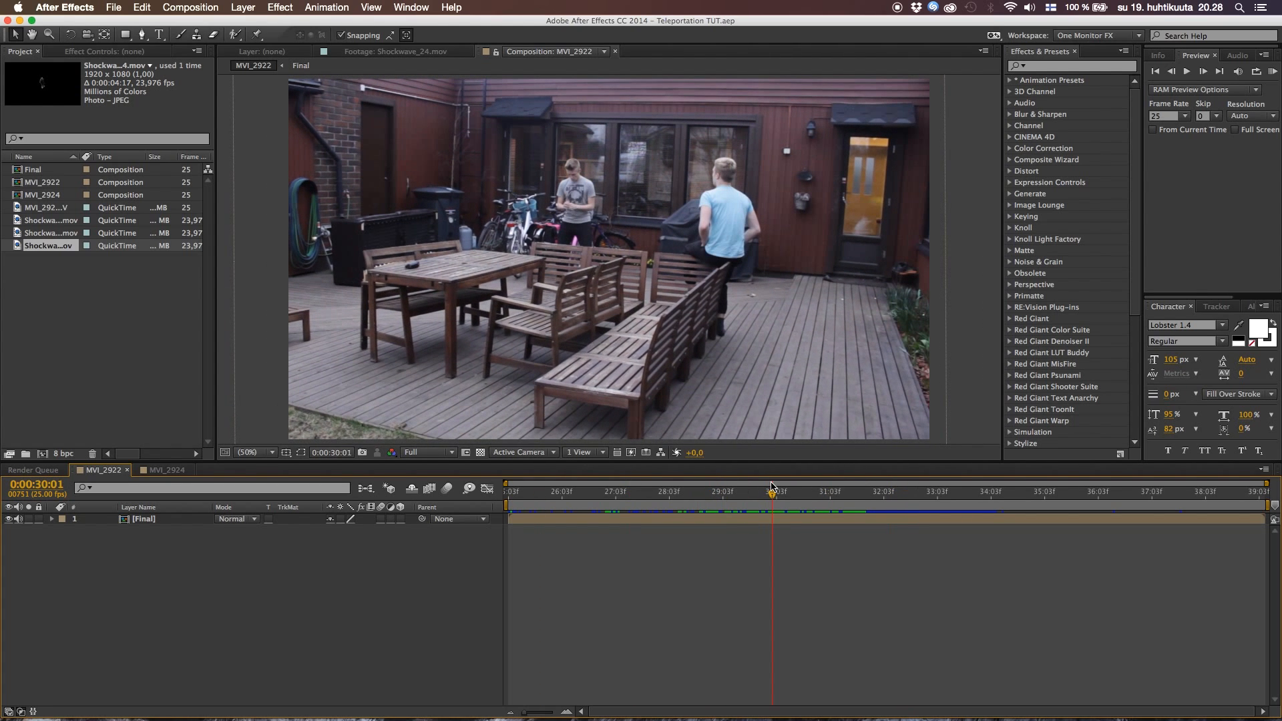
{"action": "left_click_drag", "start_coordinate": [771, 486], "coordinate": [846, 469]}
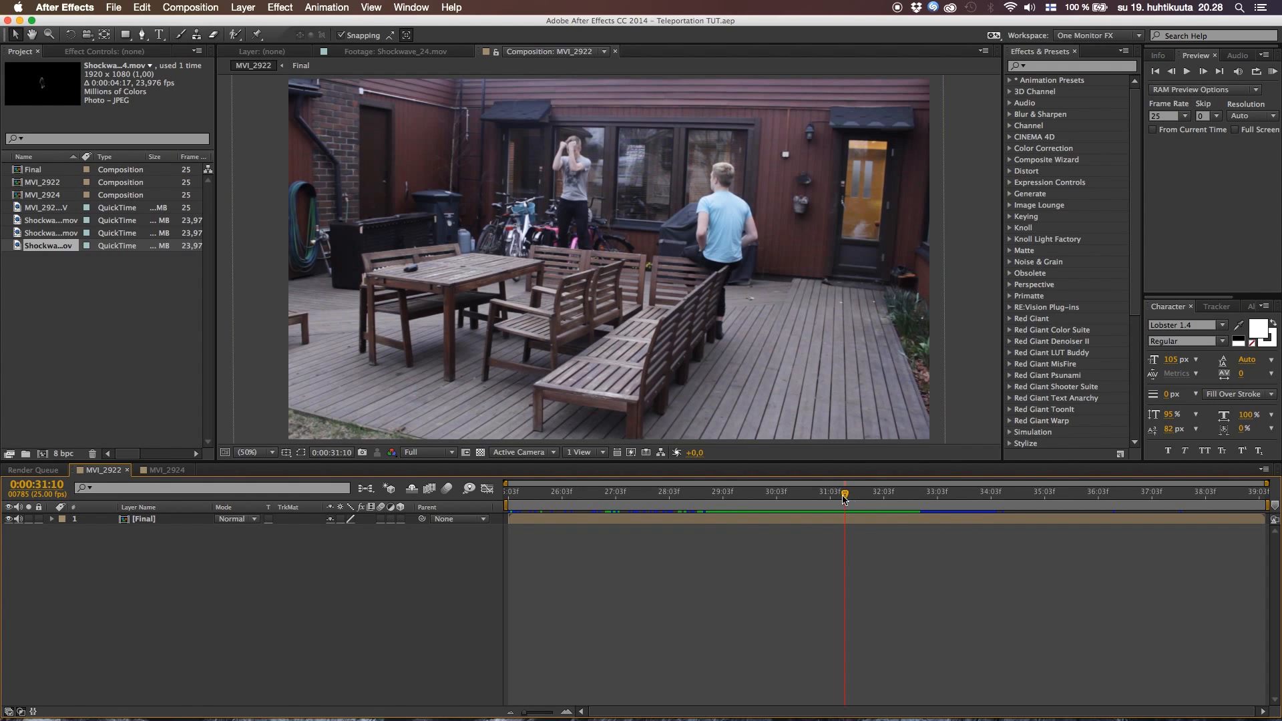
{"action": "left_click_drag", "start_coordinate": [834, 497], "coordinate": [866, 495]}
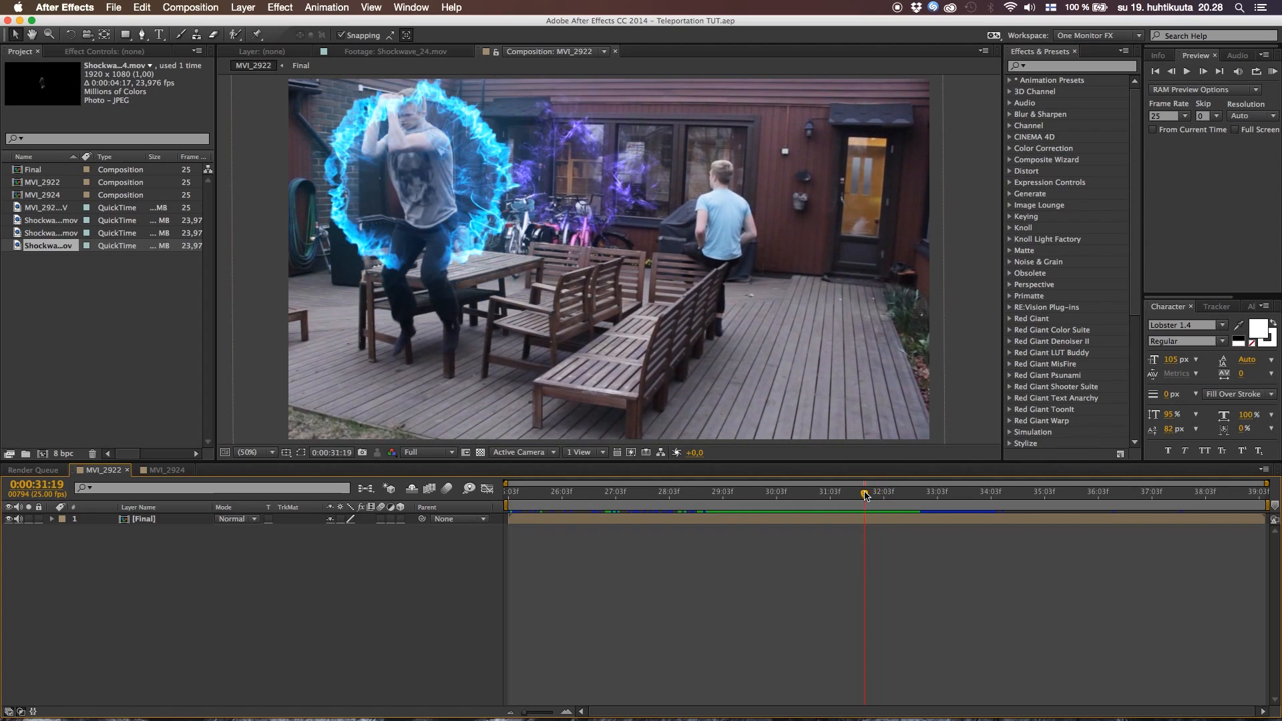
Open the MVI_2924 composition and set its viewer magnification to Fit up to 100%
{"action": "left_click", "coordinate": [181, 471]}
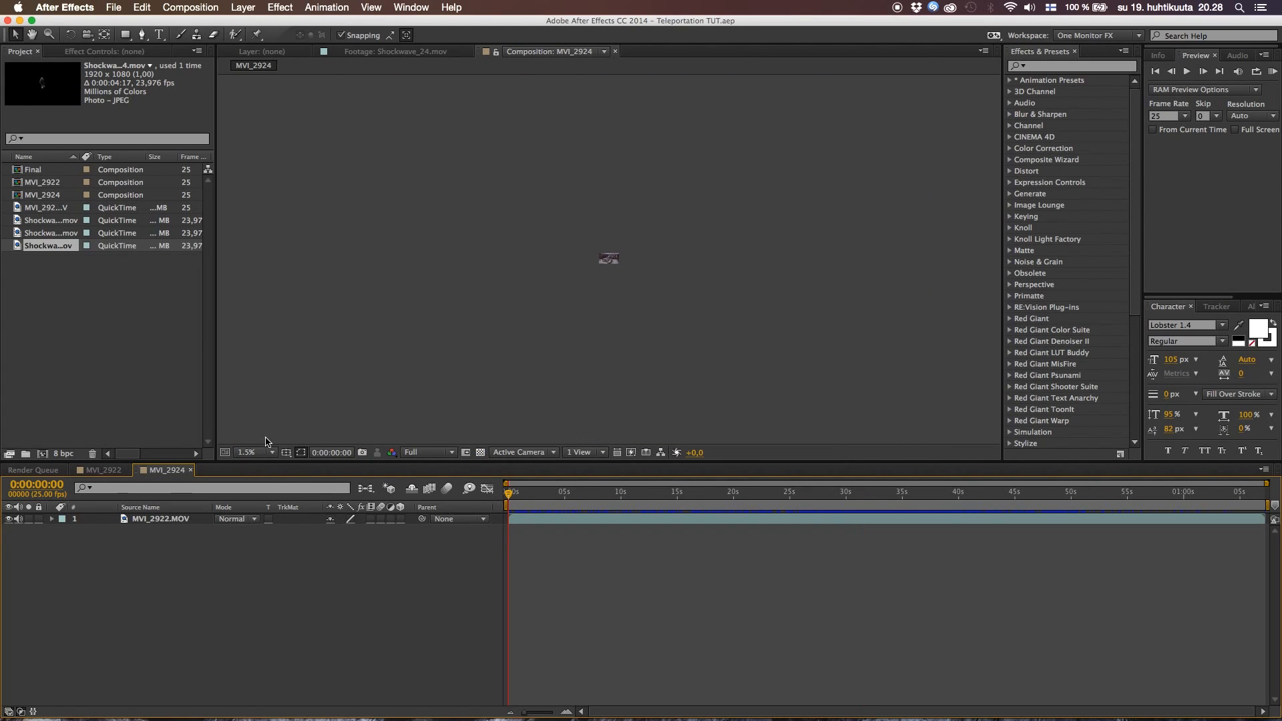
{"action": "left_click", "coordinate": [253, 454]}
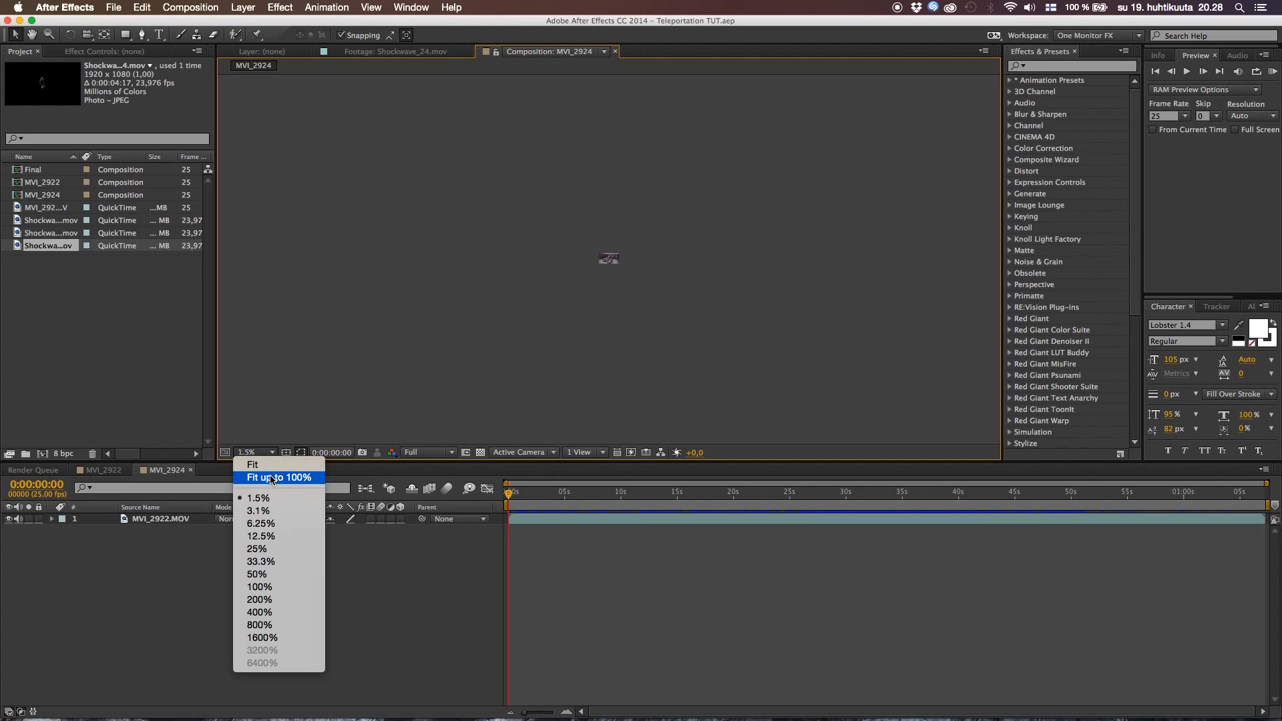
{"action": "left_click", "coordinate": [281, 477]}
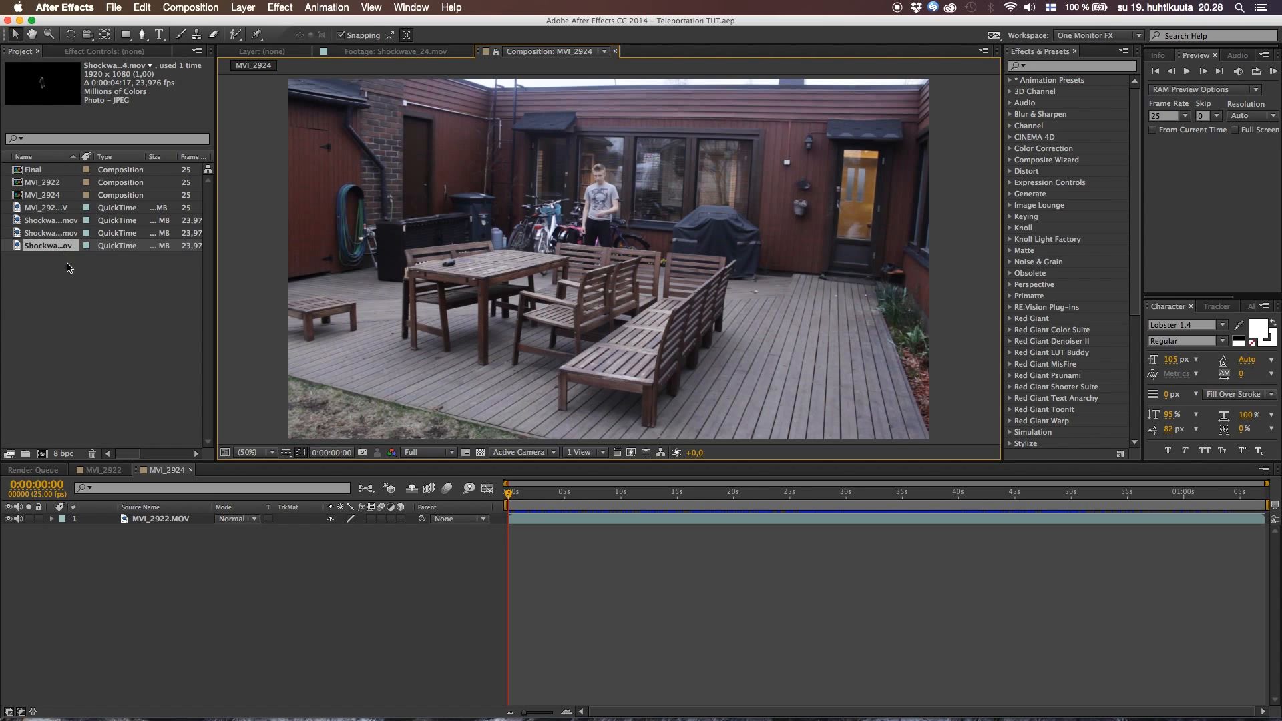
Rename the MVI_2922.MOV layer in the MVI_2924 composition to Main
{"action": "left_click", "coordinate": [163, 522]}
{"action": "left_click", "coordinate": [163, 520]}
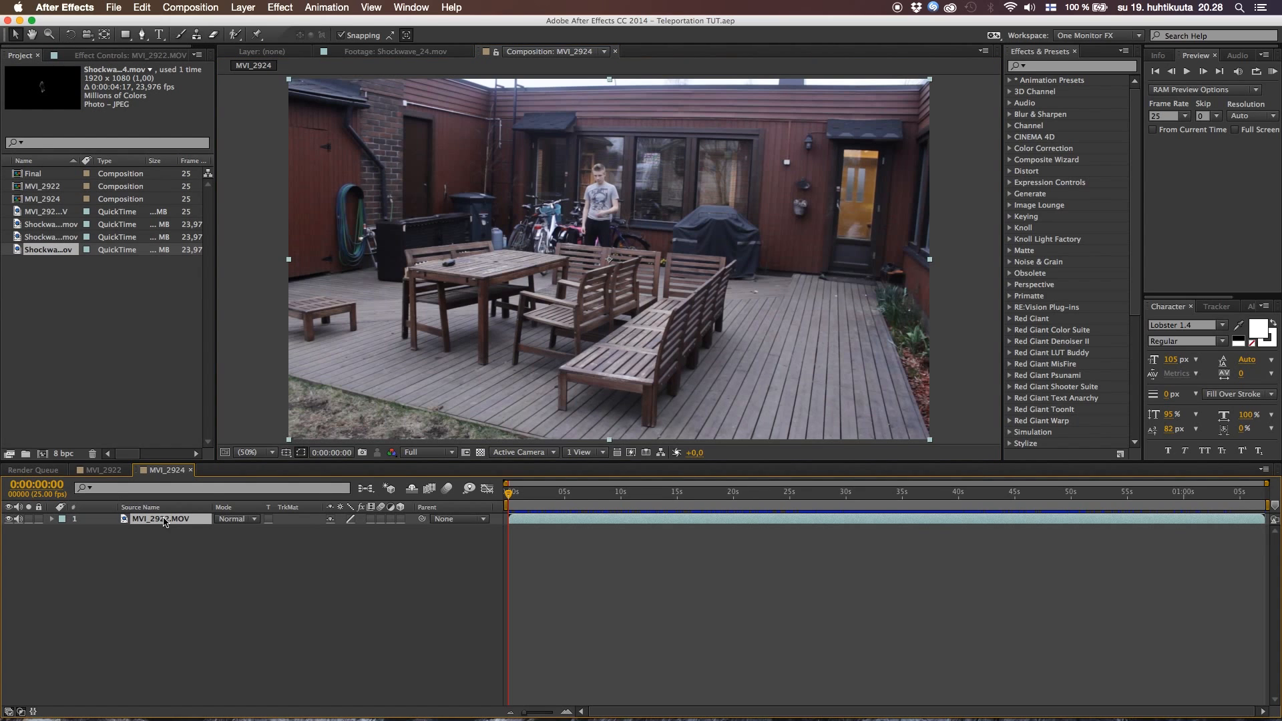
{"action": "key", "text": "Return"}
{"action": "type", "text": "Main"}
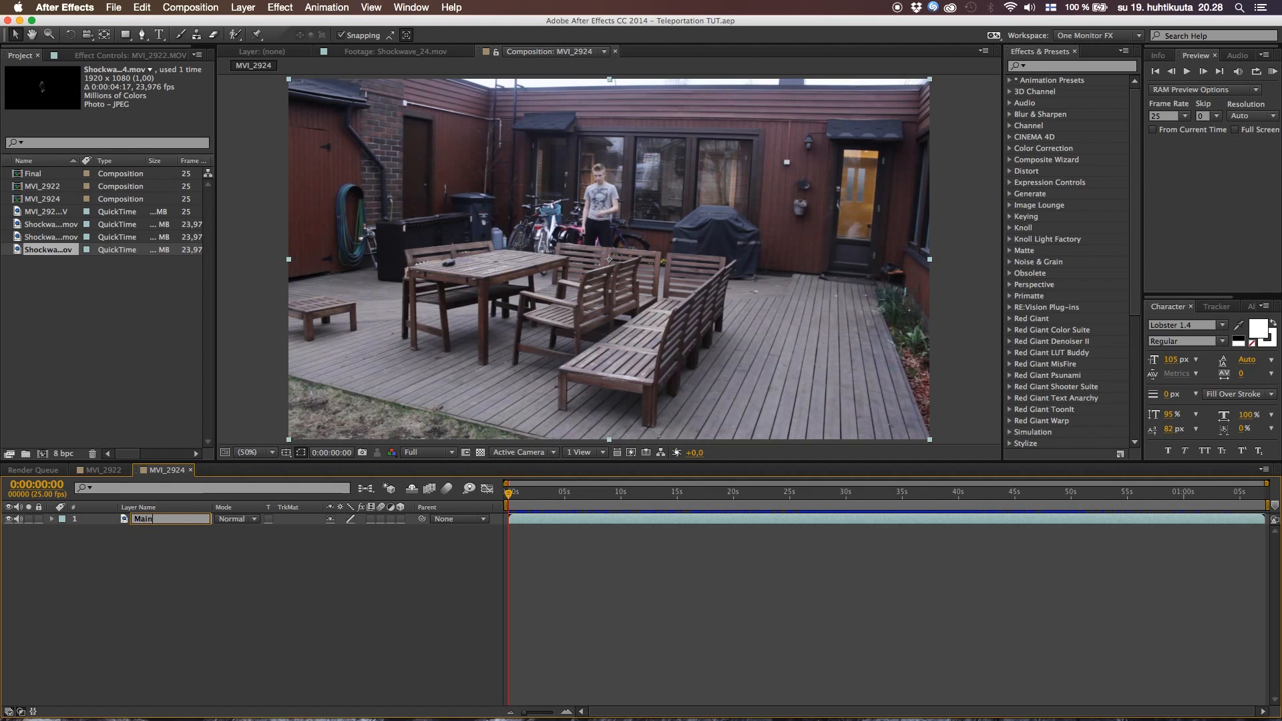
{"action": "key", "text": "Return"}
{"action": "left_click", "coordinate": [241, 591]}
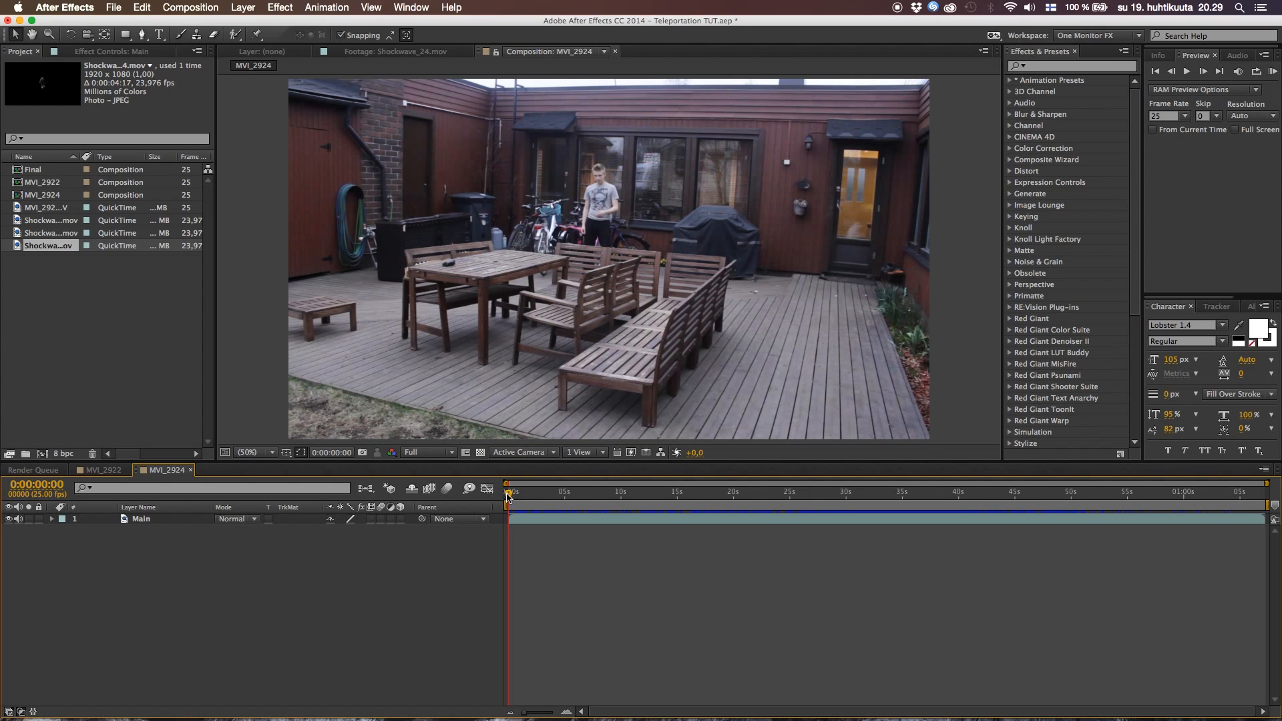
Scrub through the Main footage to examine the actor's original position, the teleport jump, the landing and the empty background shot
{"action": "left_click_drag", "start_coordinate": [509, 493], "coordinate": [732, 493]}
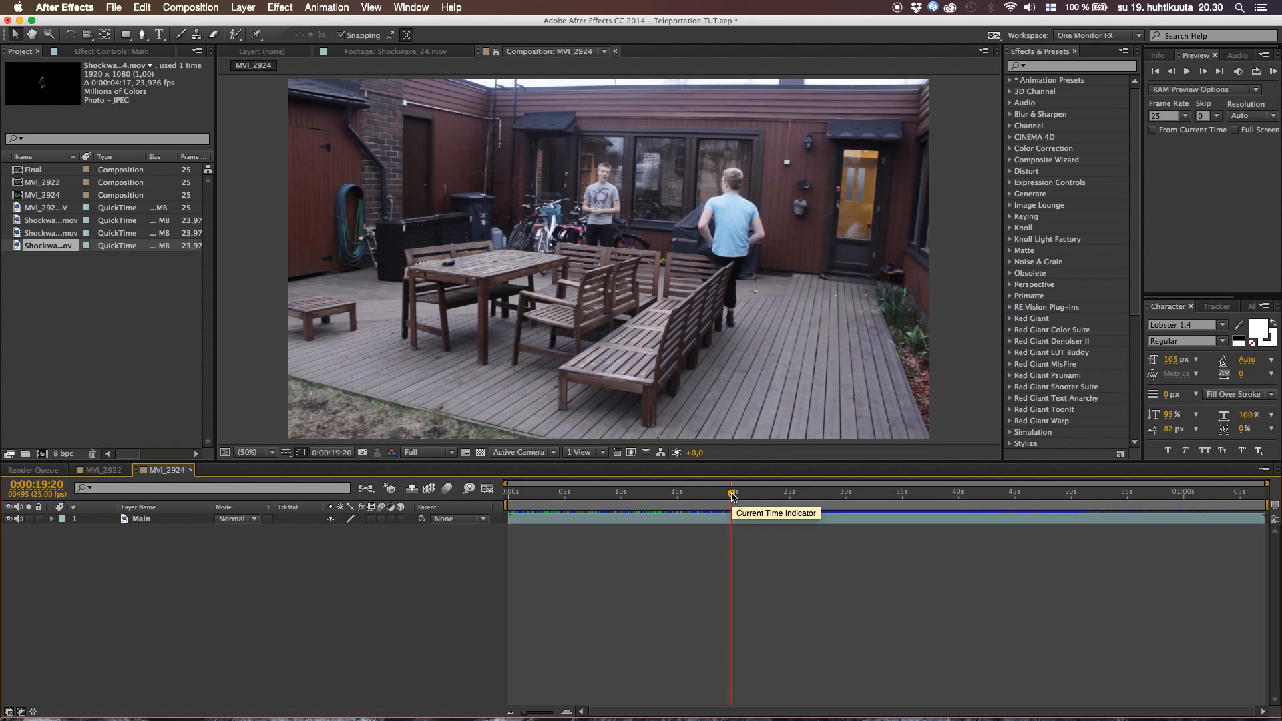
{"action": "left_click_drag", "start_coordinate": [732, 495], "coordinate": [868, 497]}
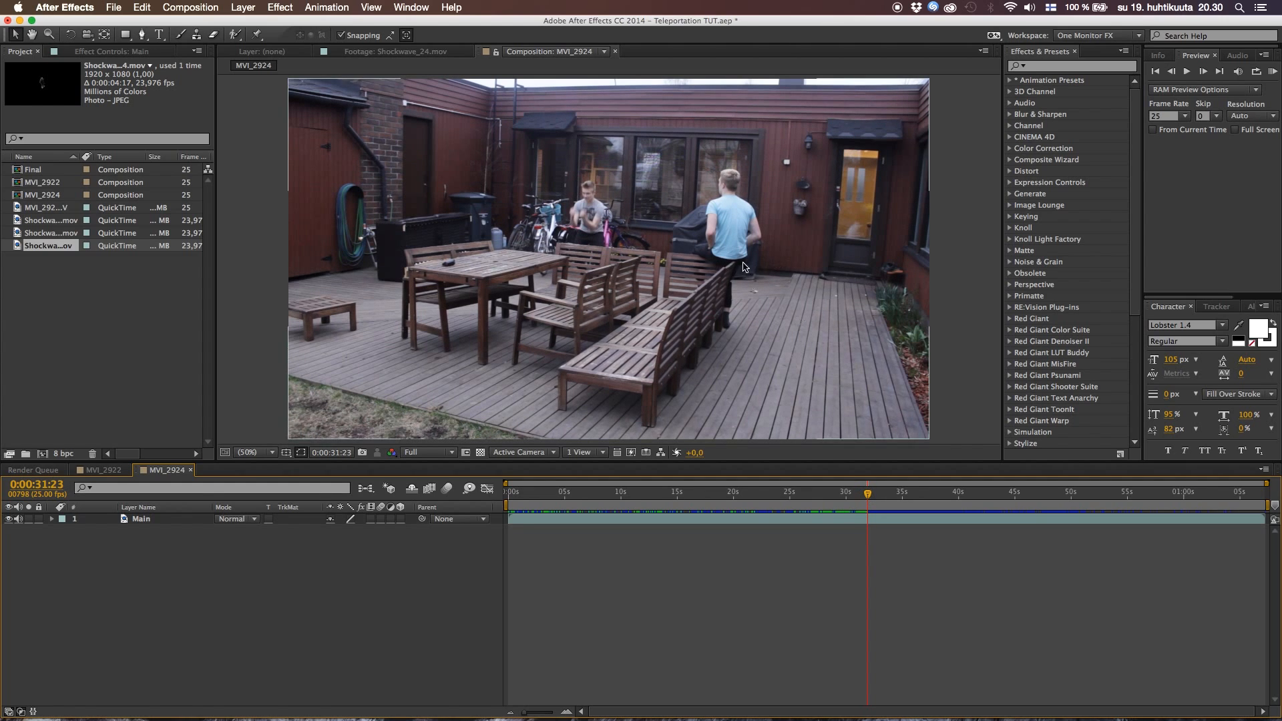
{"action": "left_click_drag", "start_coordinate": [868, 498], "coordinate": [963, 506]}
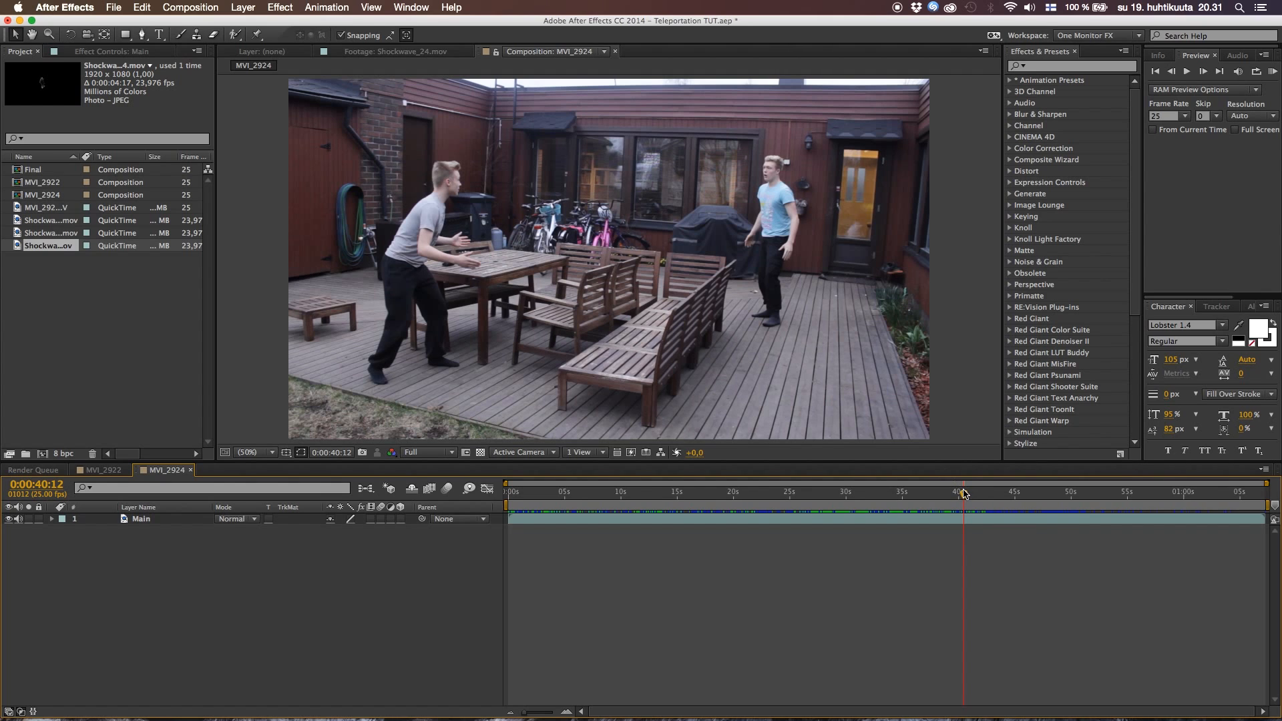
{"action": "left_click_drag", "start_coordinate": [963, 493], "coordinate": [1046, 509]}
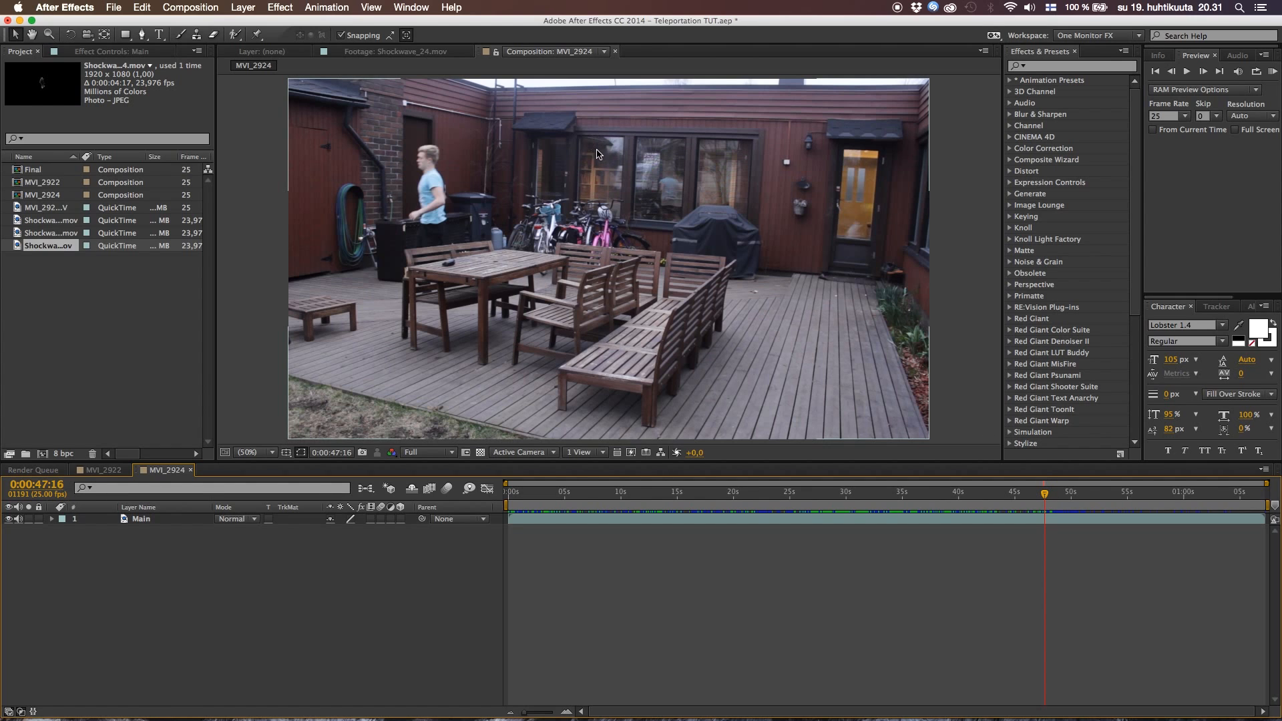
{"action": "left_click_drag", "start_coordinate": [1048, 499], "coordinate": [1064, 499]}
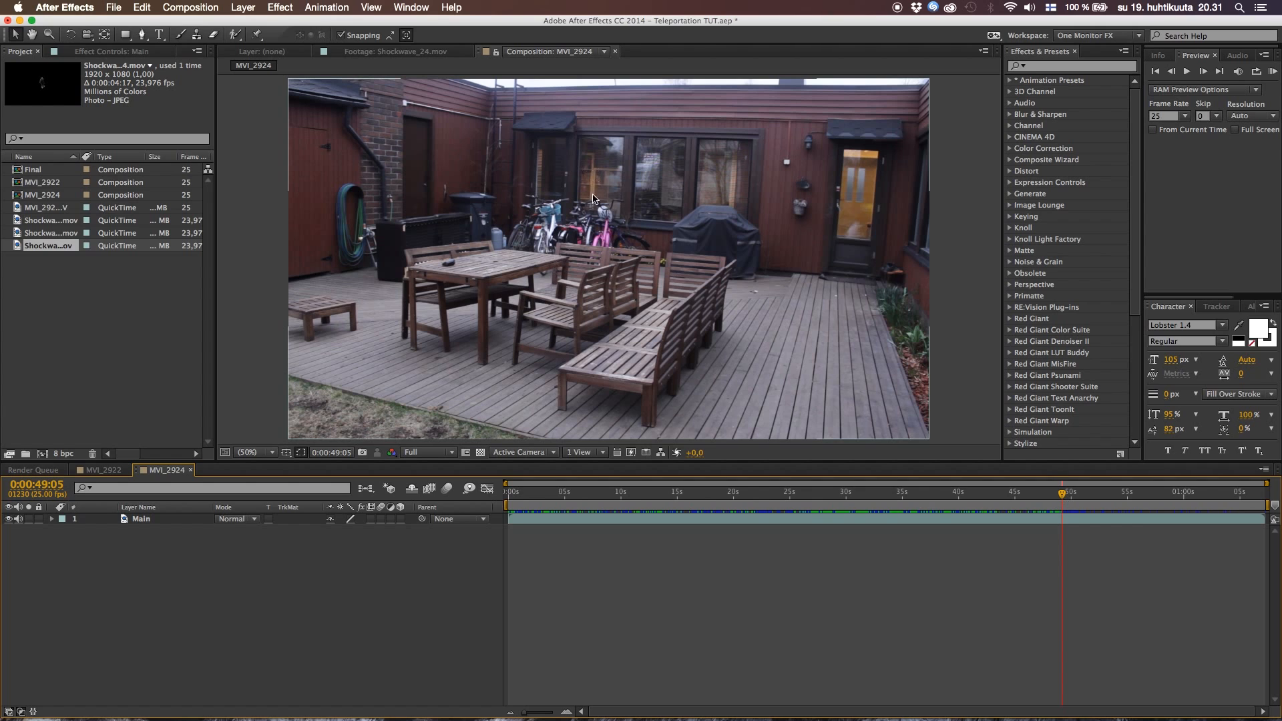
{"action": "left_click_drag", "start_coordinate": [1064, 500], "coordinate": [1082, 499]}
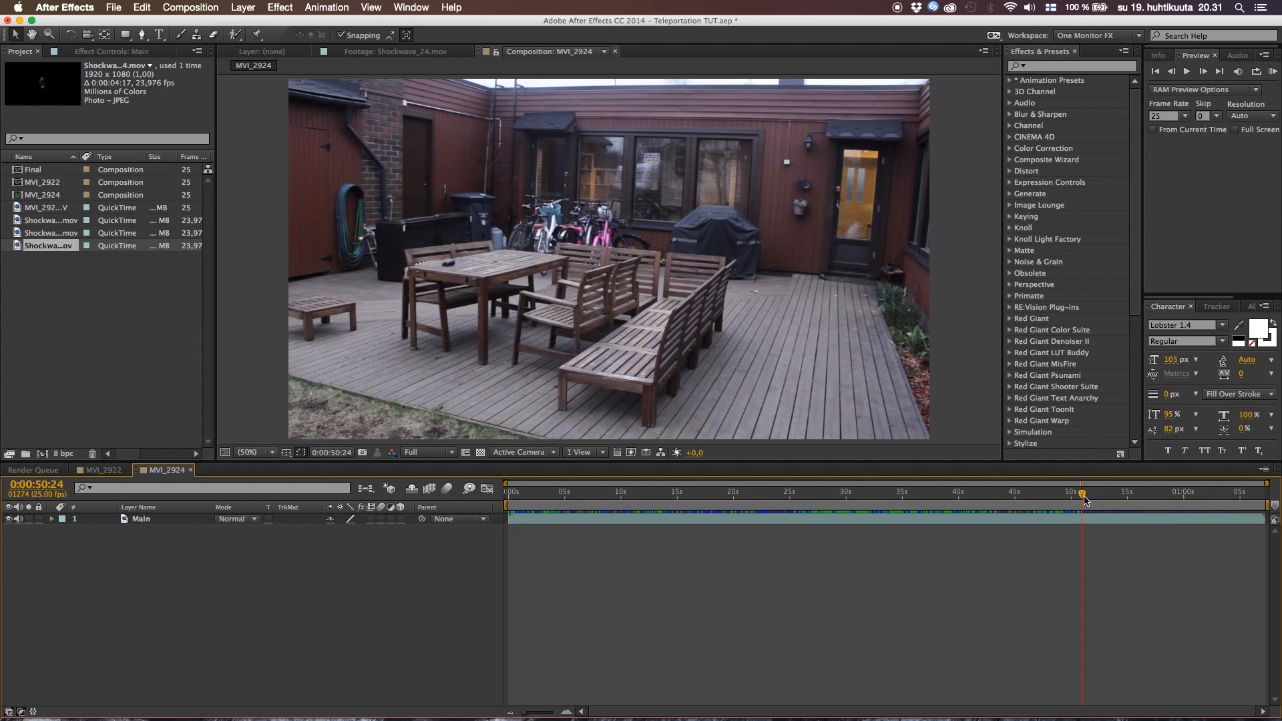
{"action": "left_click_drag", "start_coordinate": [1084, 499], "coordinate": [850, 506]}
{"action": "key", "text": "space"}
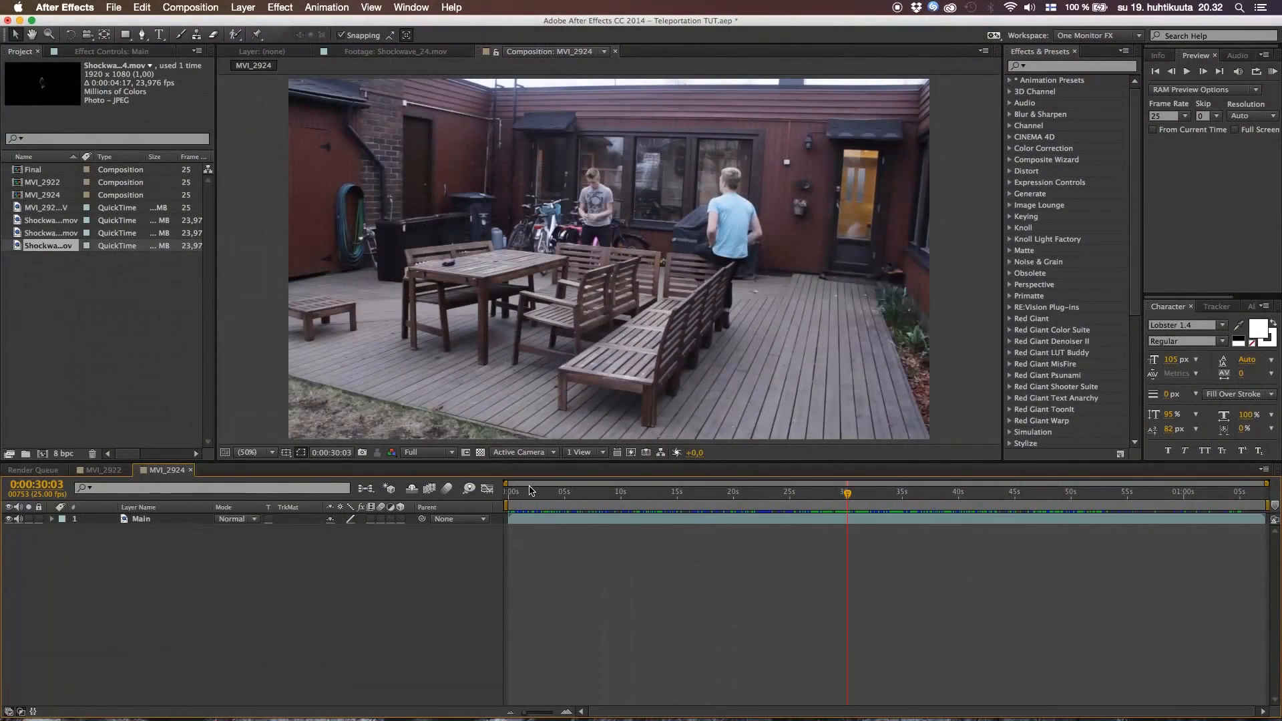
Start the work area at 0:00:27:07 and trim the composition to the work area
{"action": "left_click_drag", "start_coordinate": [531, 491], "coordinate": [596, 523]}
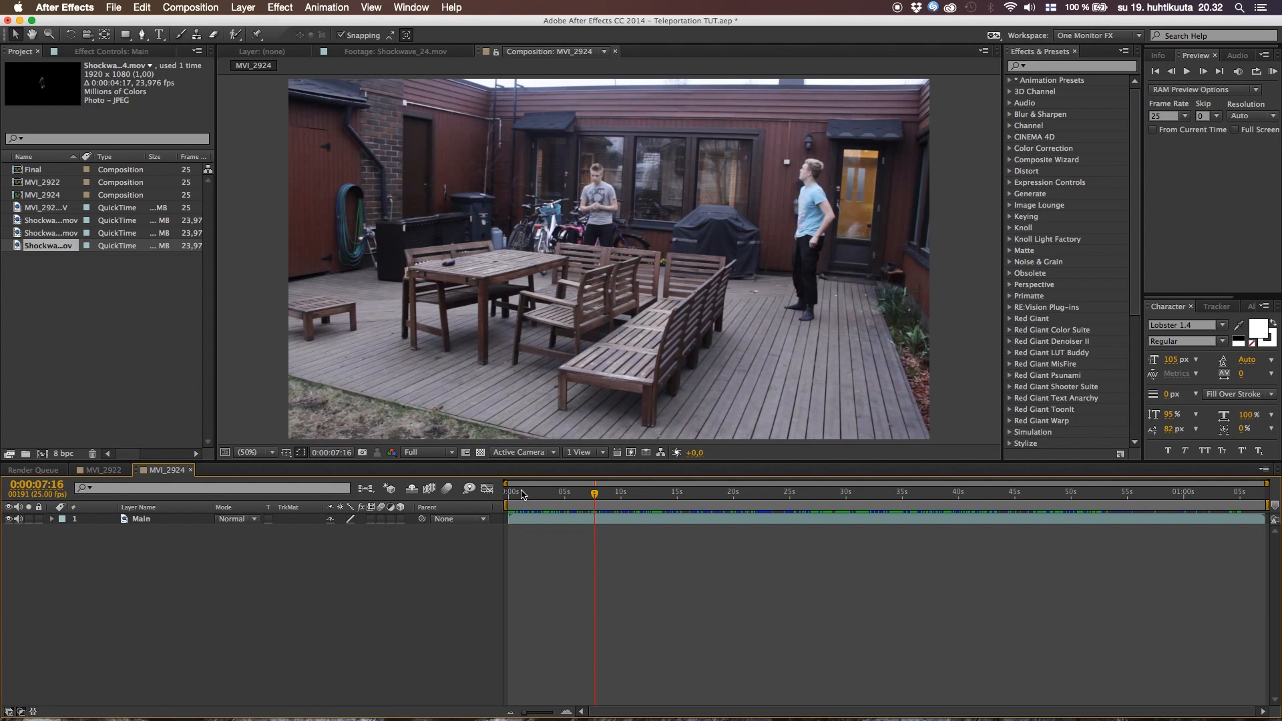
{"action": "left_click_drag", "start_coordinate": [516, 495], "coordinate": [816, 514]}
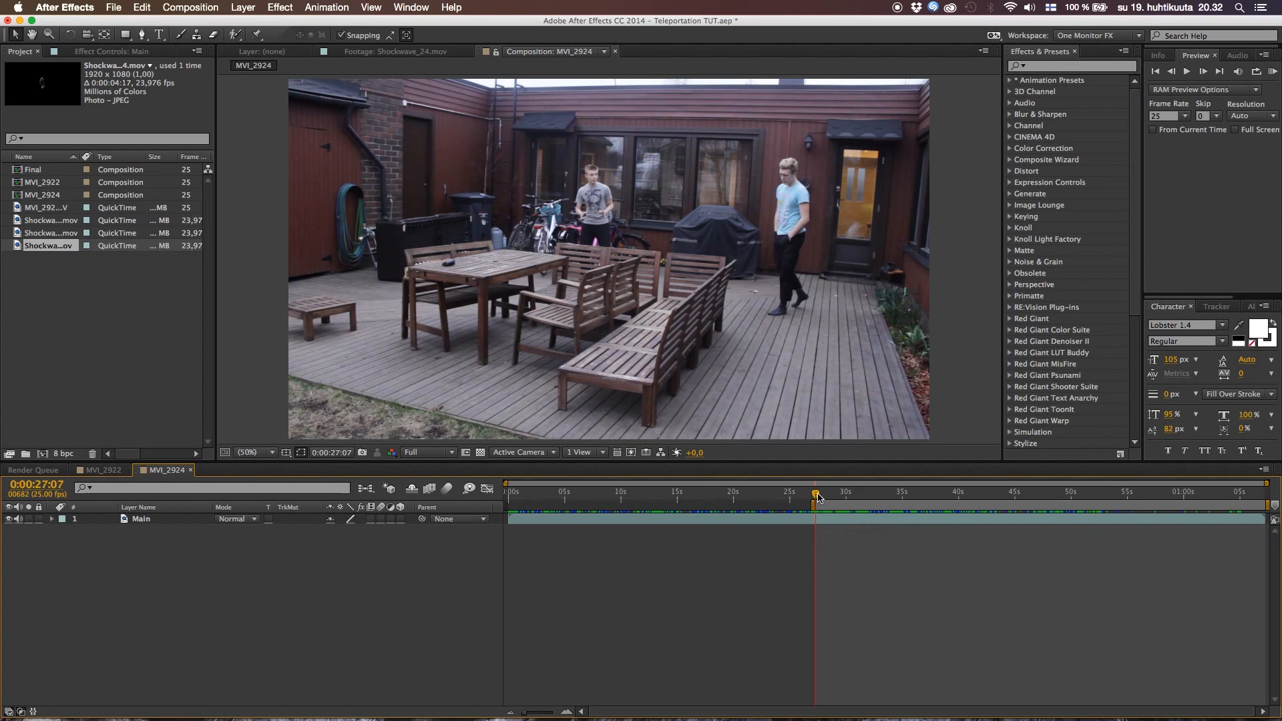
{"action": "left_click_drag", "start_coordinate": [817, 497], "coordinate": [819, 506]}
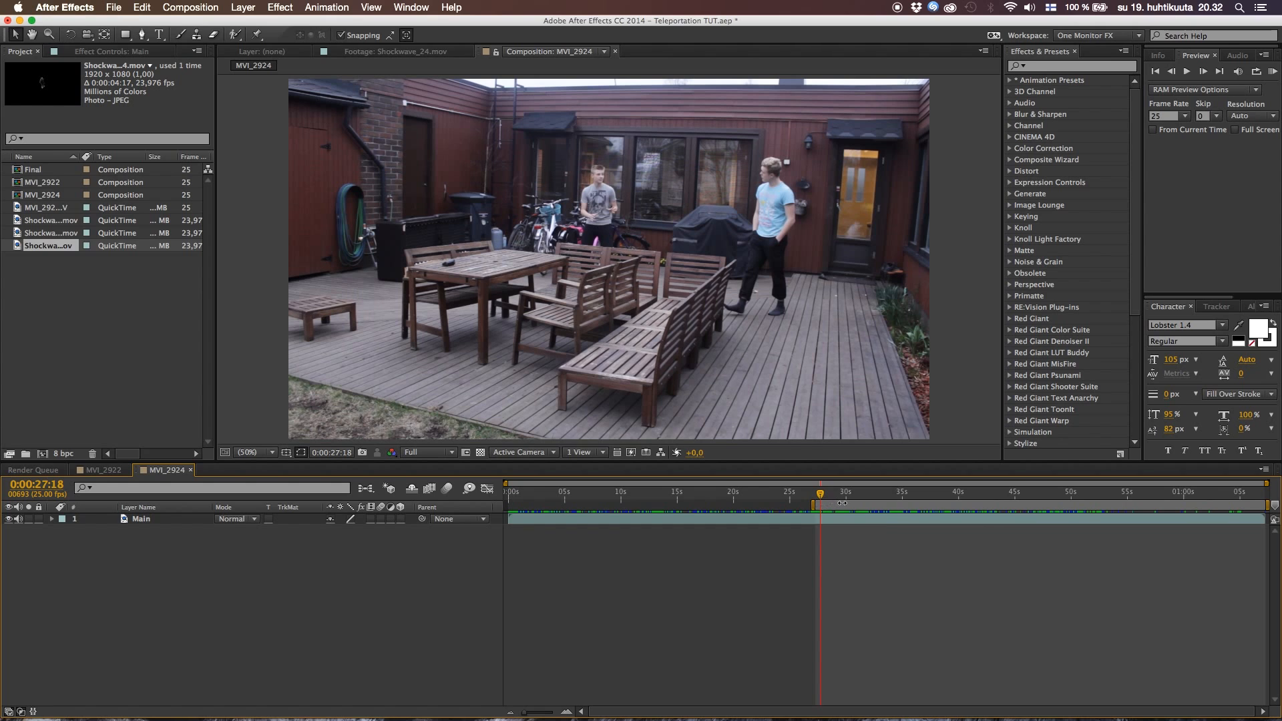
{"action": "right_click", "coordinate": [842, 503]}
{"action": "left_click", "coordinate": [872, 541]}
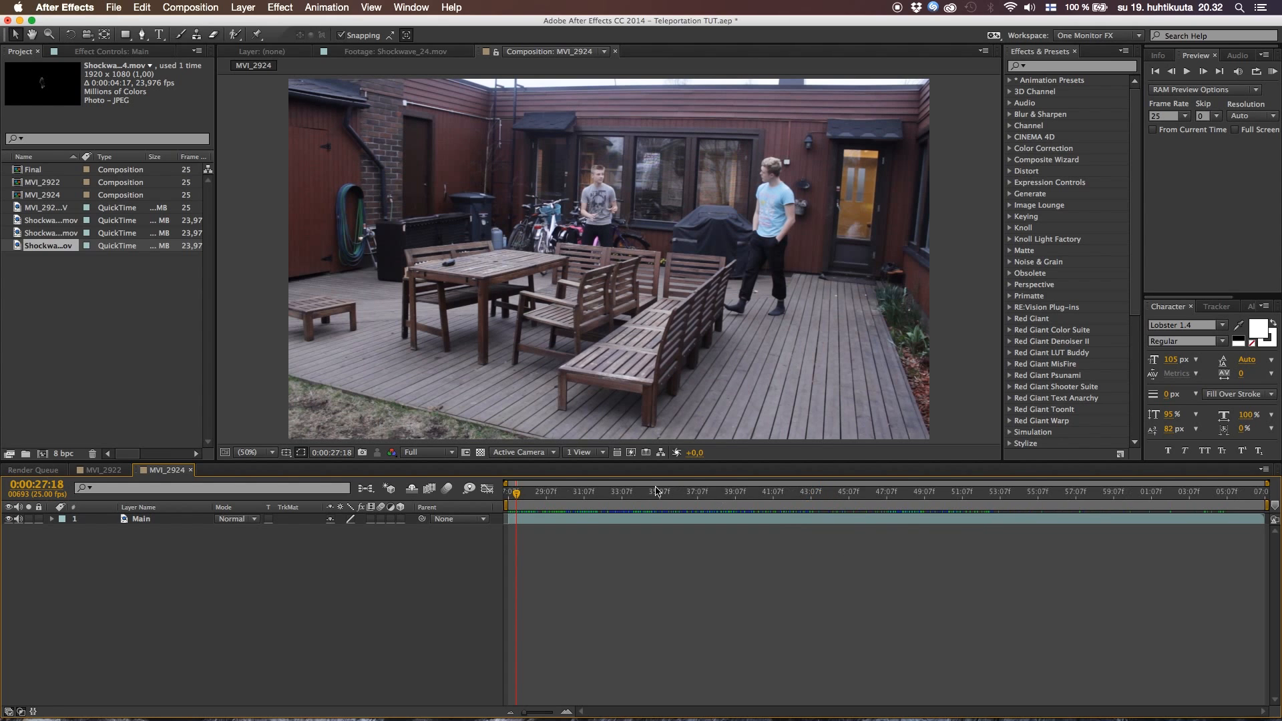
Split the Main layer at 0:00:31:14, where the actor jumps with his arms raised beside the bikes
{"action": "left_click_drag", "start_coordinate": [523, 497], "coordinate": [590, 506]}
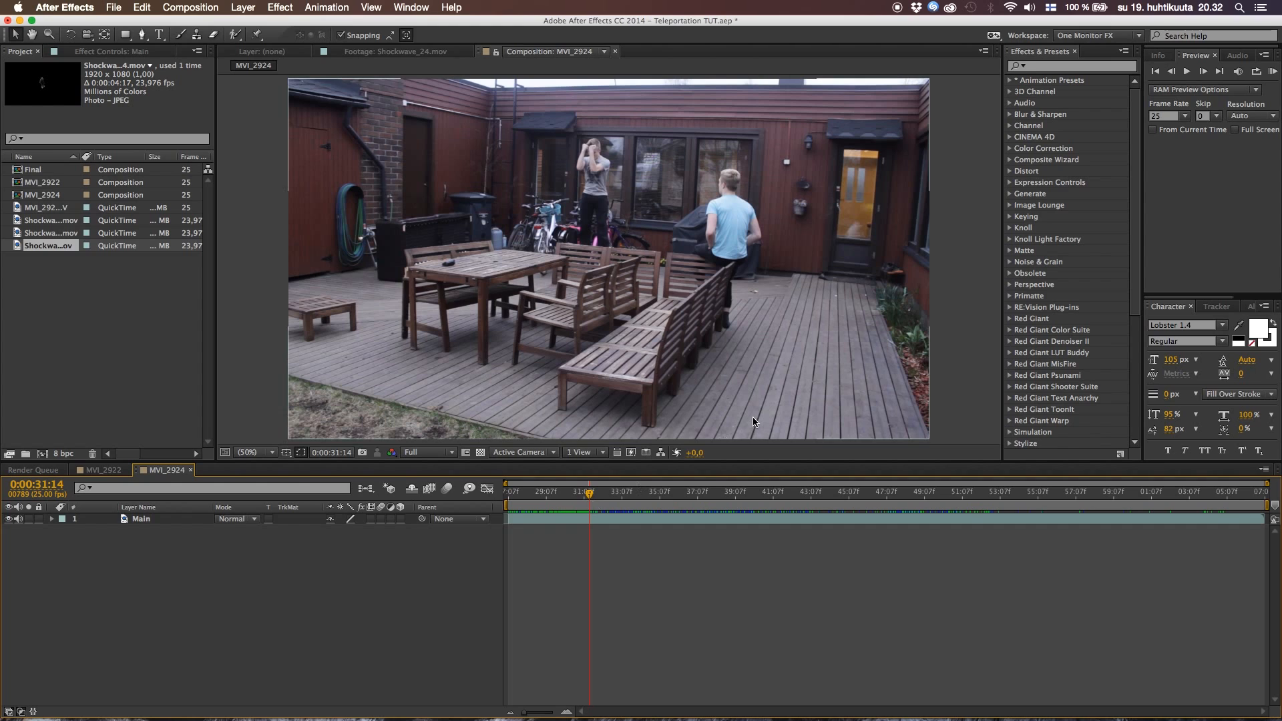
{"action": "left_click", "coordinate": [610, 521]}
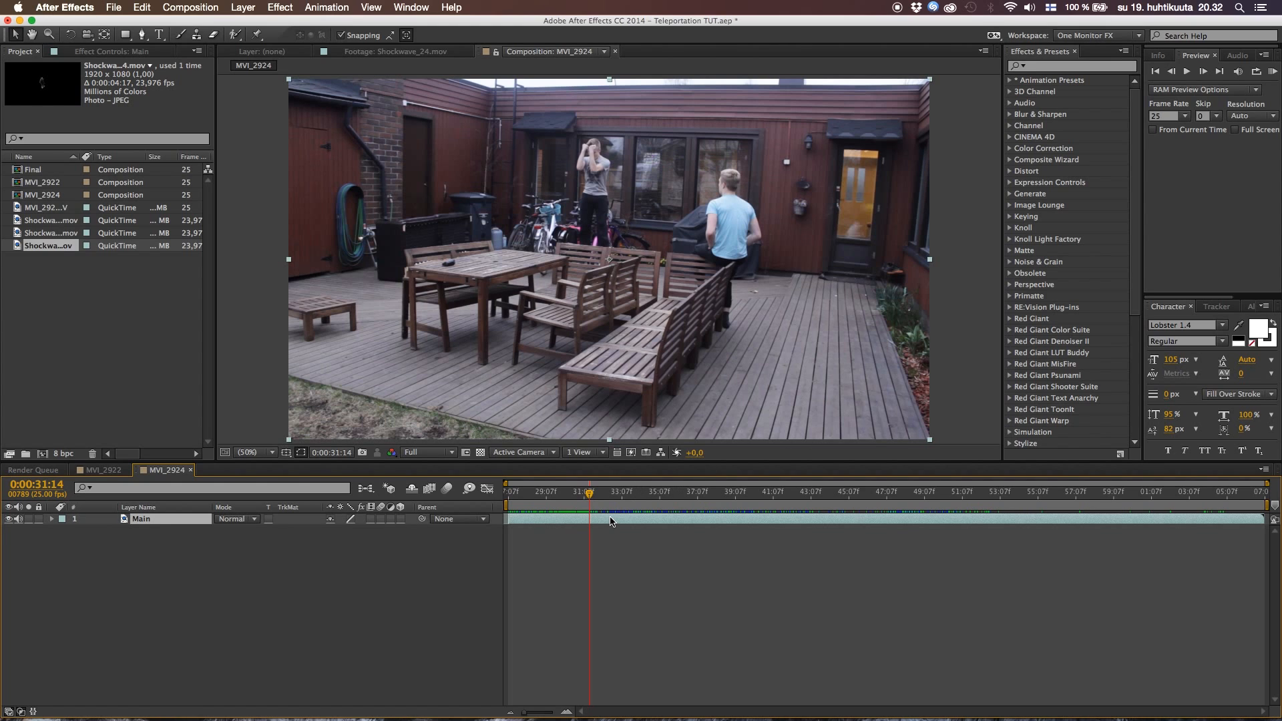
{"action": "key", "text": "super+shift+d"}
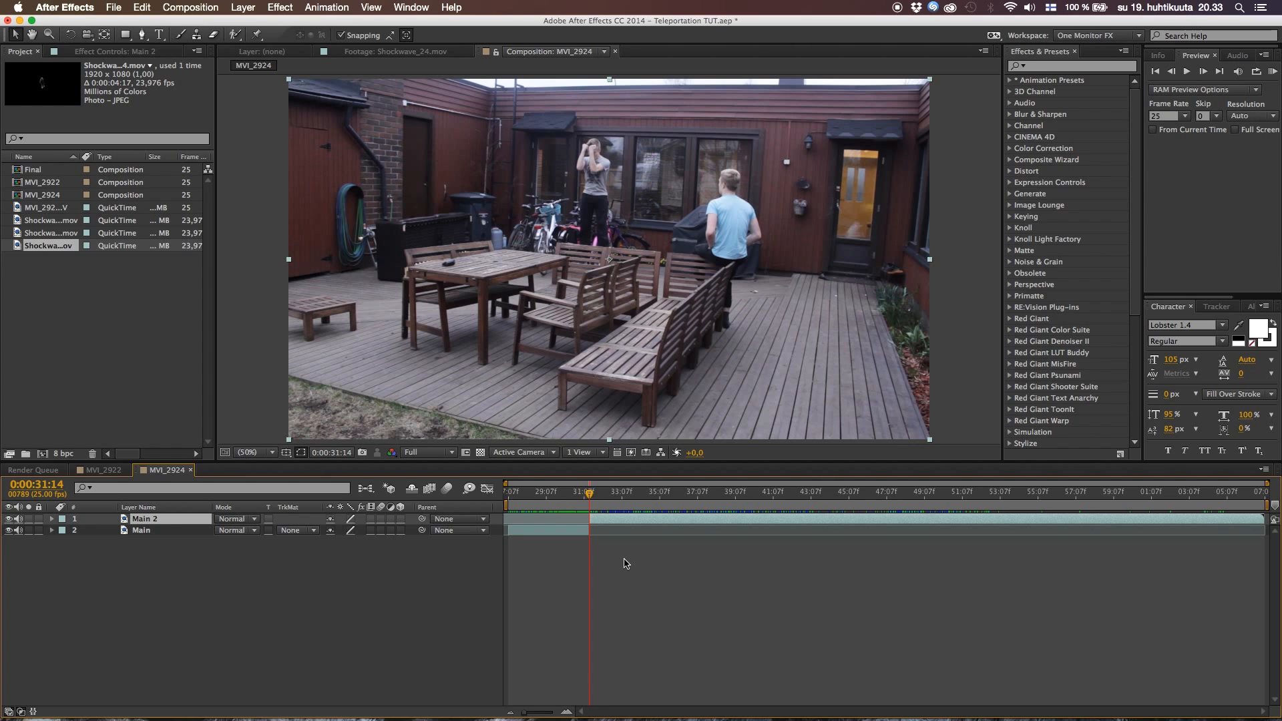
Split the Main 2 layer at 0:00:37:08, at the jump beside the table, and delete the section before that cut
{"action": "left_click_drag", "start_coordinate": [591, 497], "coordinate": [699, 499]}
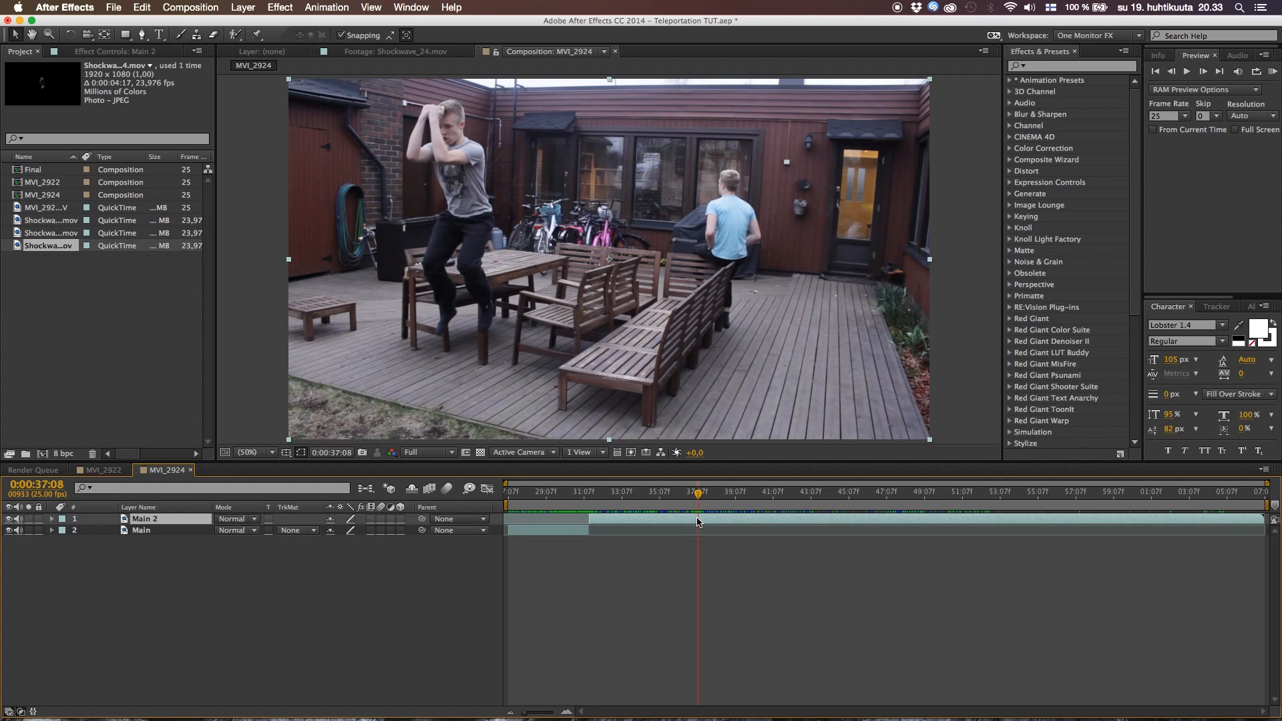
{"action": "key", "text": "super+shift+d"}
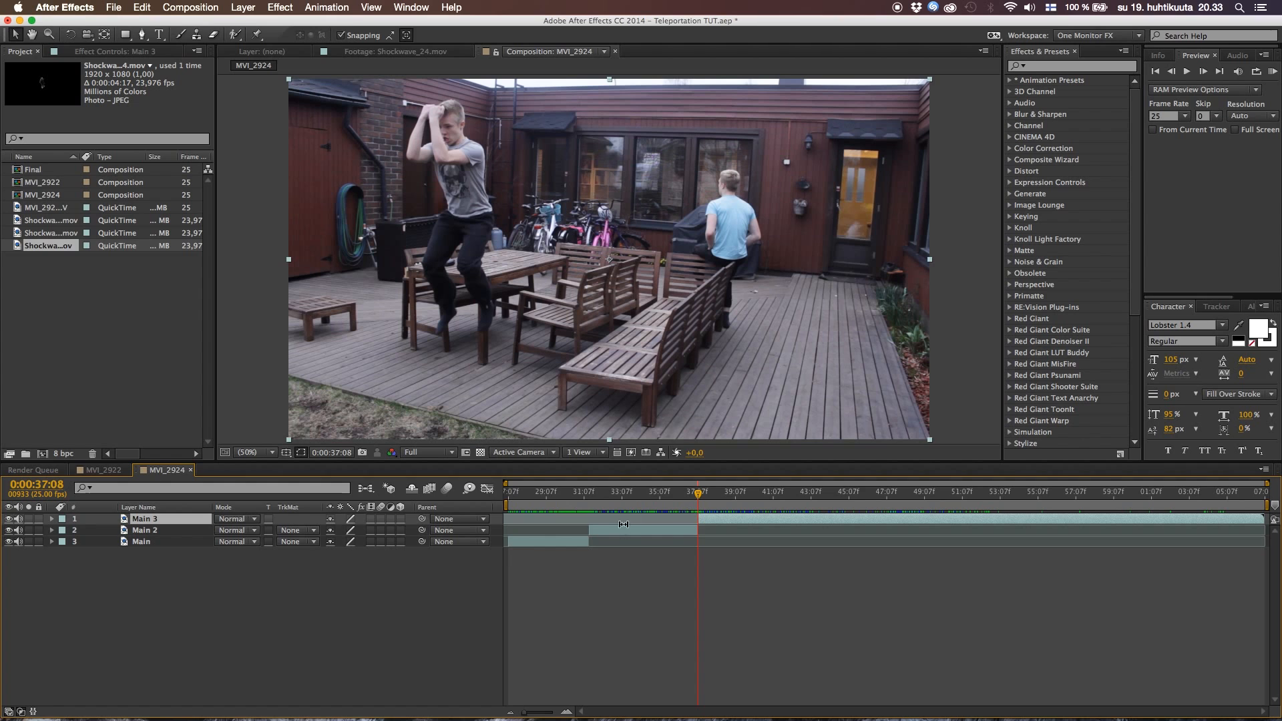
{"action": "left_click", "coordinate": [619, 530]}
{"action": "key", "text": "Delete"}
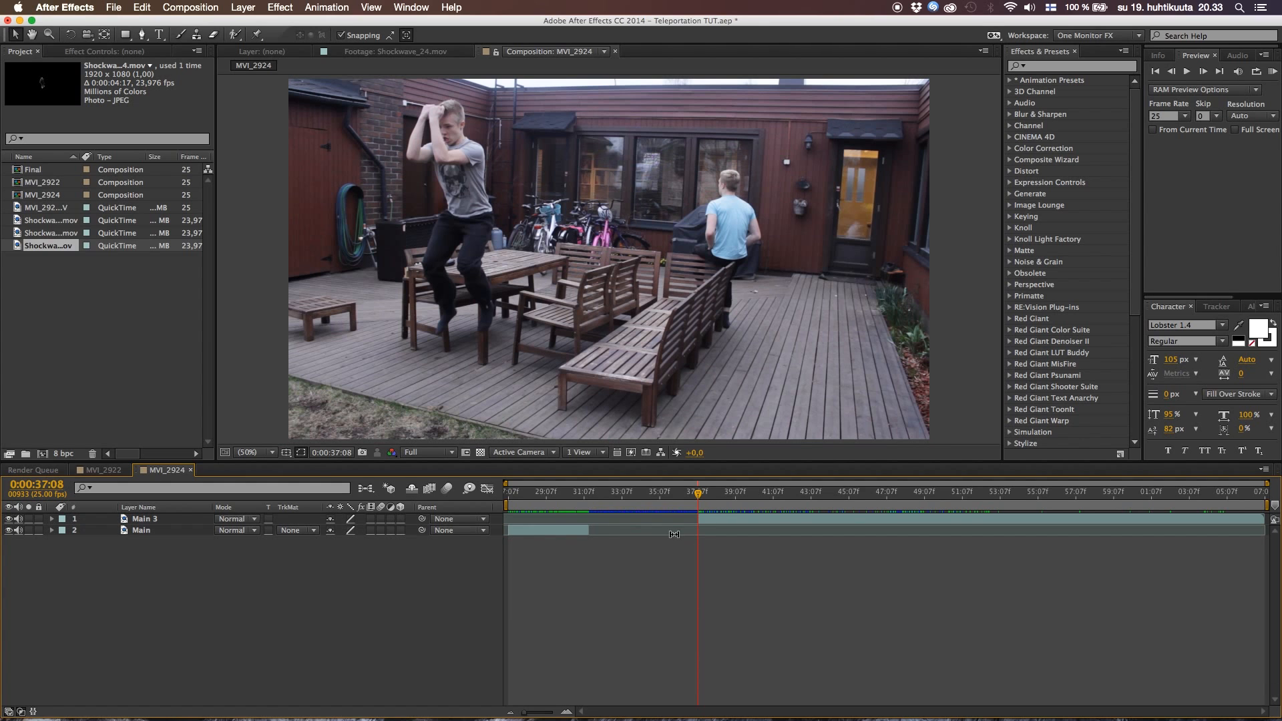
Split the Main 3 layer at 0:00:45:05, after the actor has landed beside the table
{"action": "left_click_drag", "start_coordinate": [701, 494], "coordinate": [851, 497]}
{"action": "left_click", "coordinate": [844, 520]}
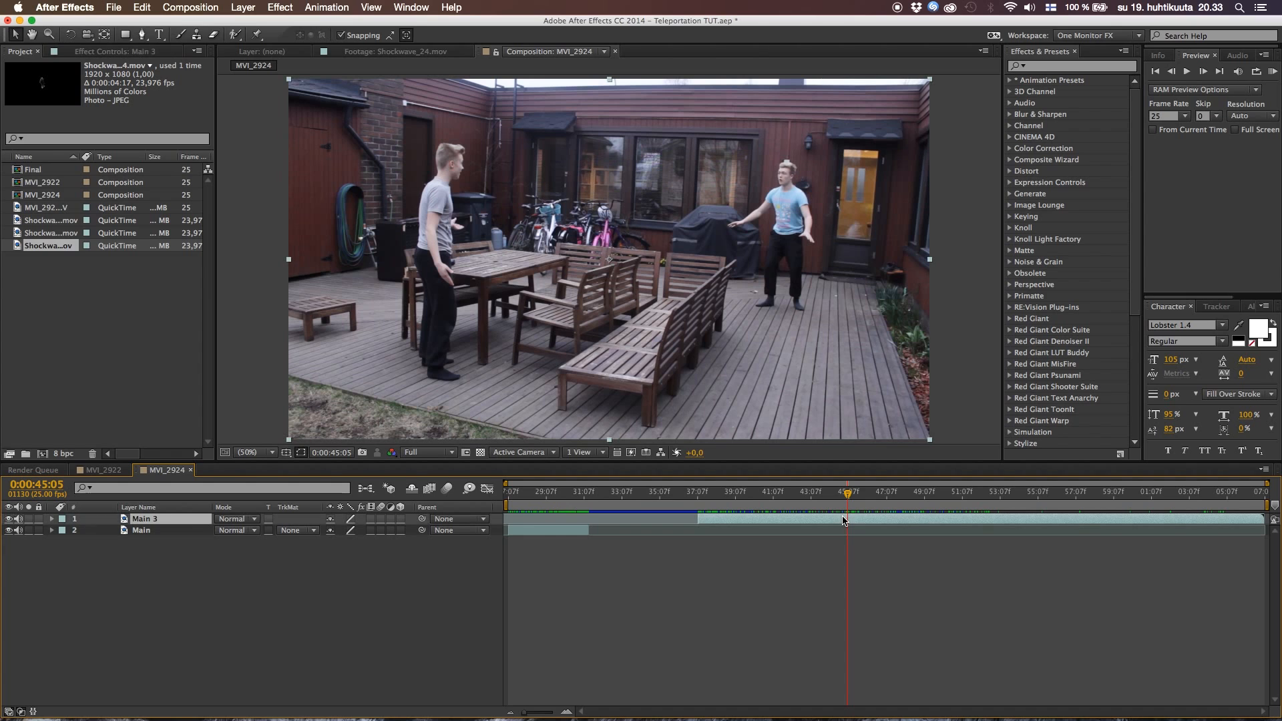
{"action": "key", "text": "super+shift+d"}
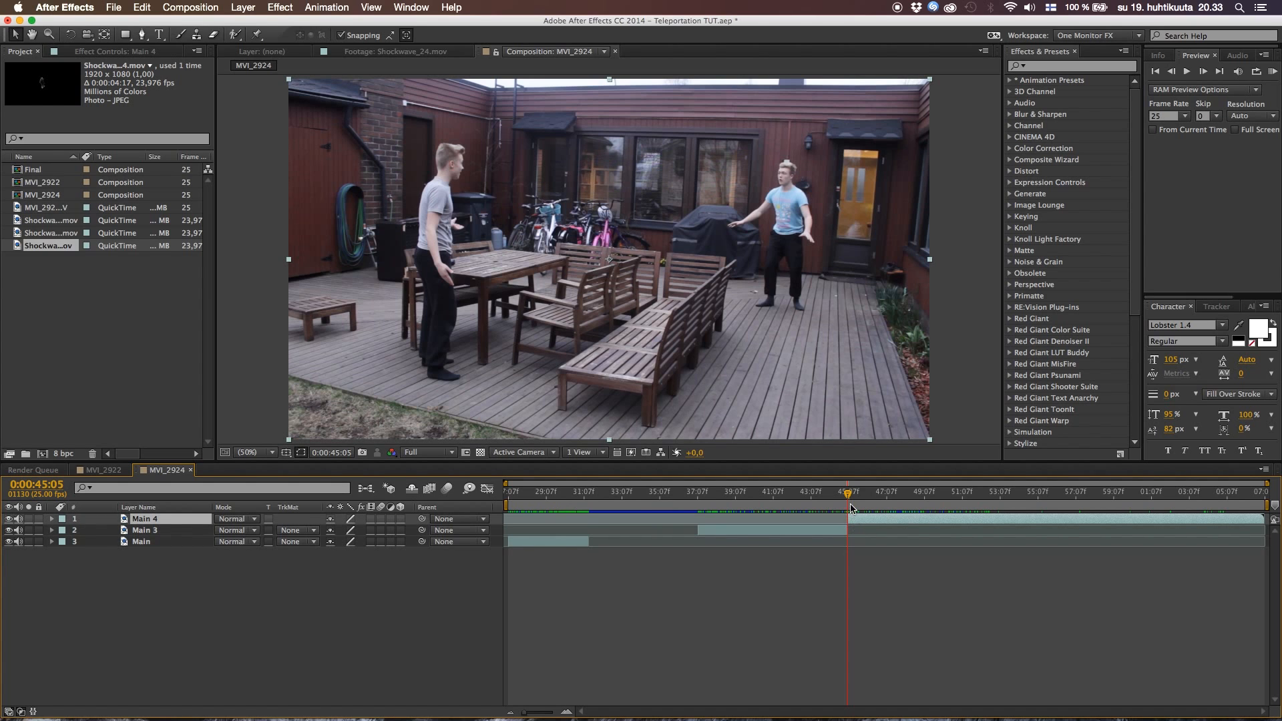
Split the Main 4 layer at 0:00:50:00, where the terrace is empty, and delete the section before that cut
{"action": "left_click_drag", "start_coordinate": [848, 495], "coordinate": [923, 495]}
{"action": "left_click_drag", "start_coordinate": [931, 497], "coordinate": [943, 507]}
{"action": "key", "text": "super+shift+d"}
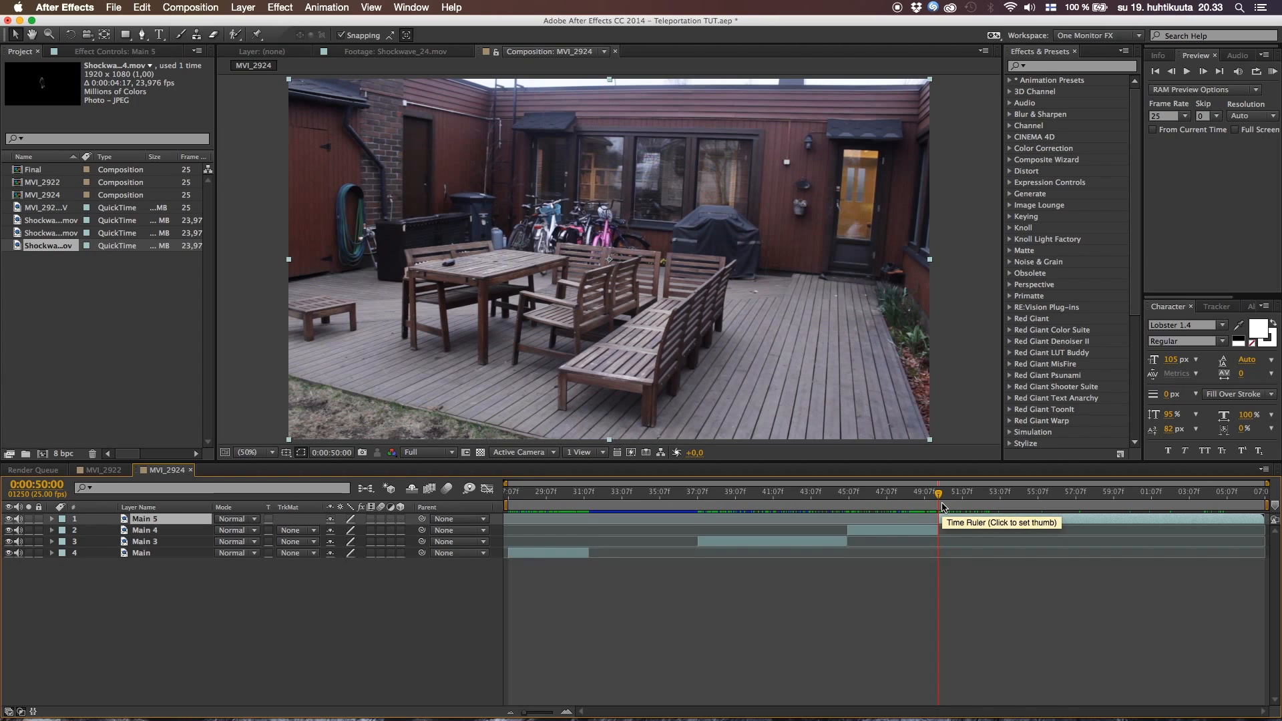
{"action": "left_click", "coordinate": [901, 529]}
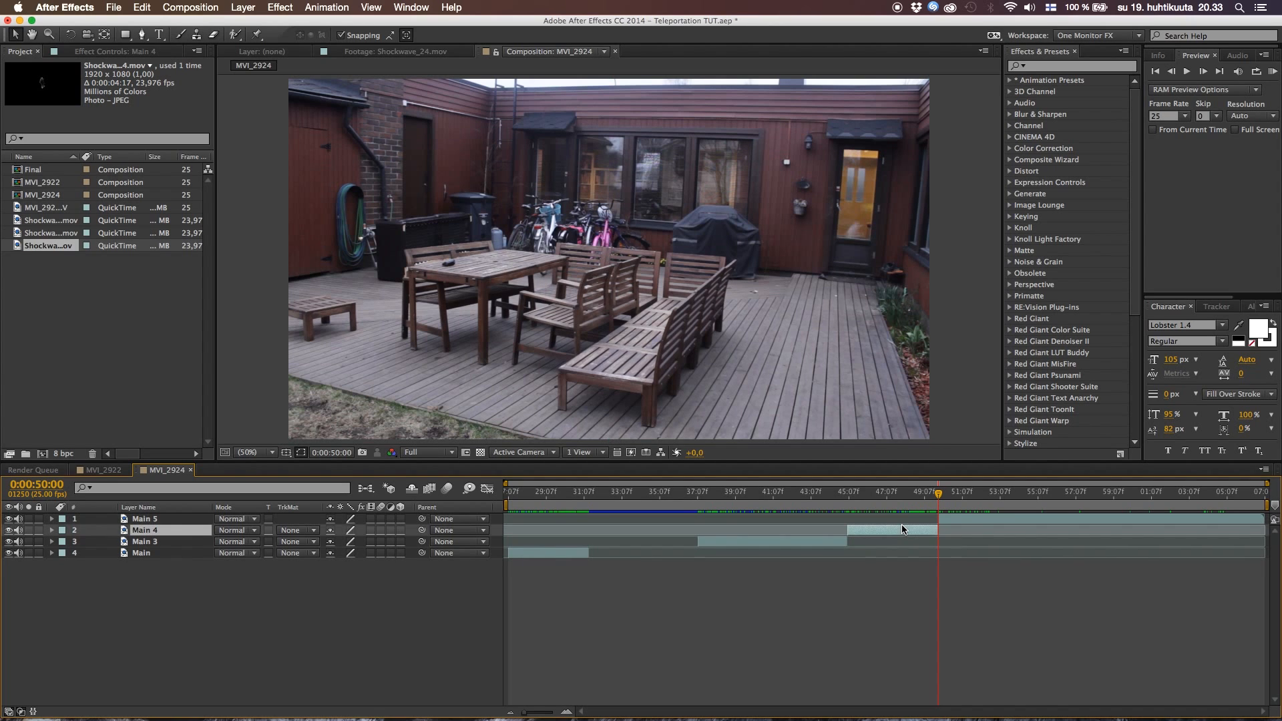
{"action": "key", "text": "Delete"}
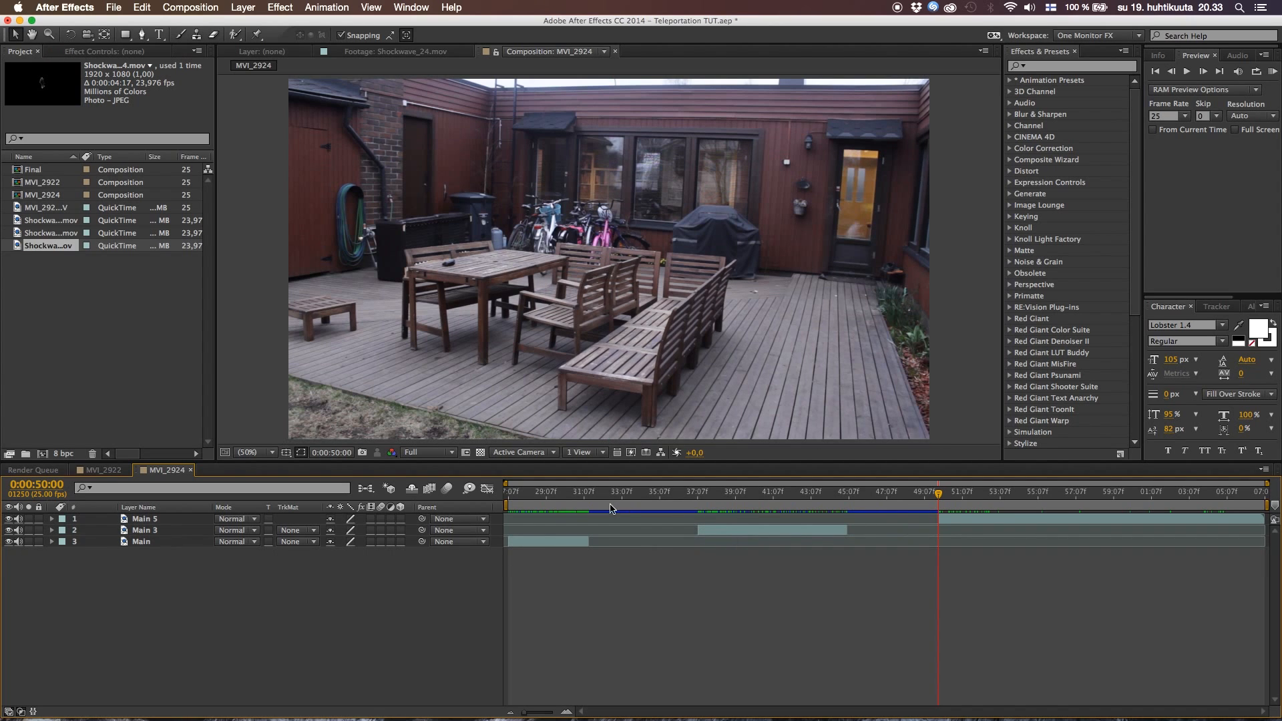
Rename the Main 5 layer as Clean Plate
{"action": "left_click", "coordinate": [147, 523]}
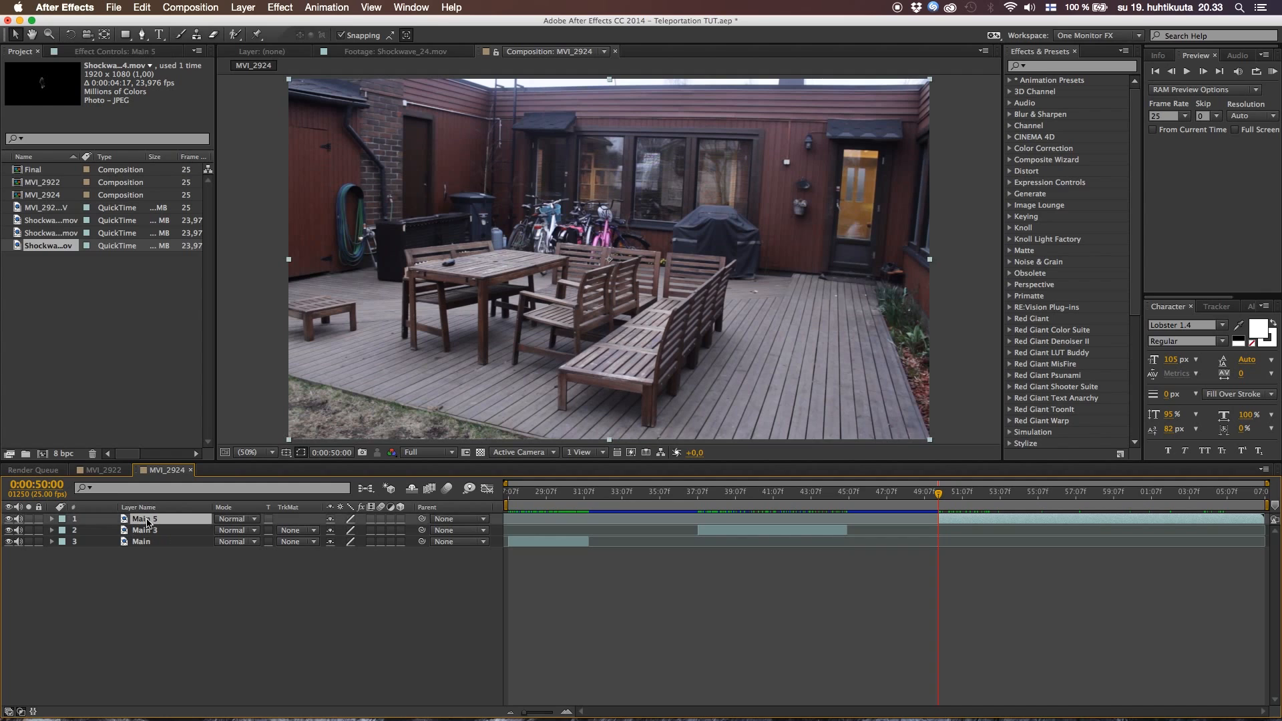
{"action": "key", "text": "Return"}
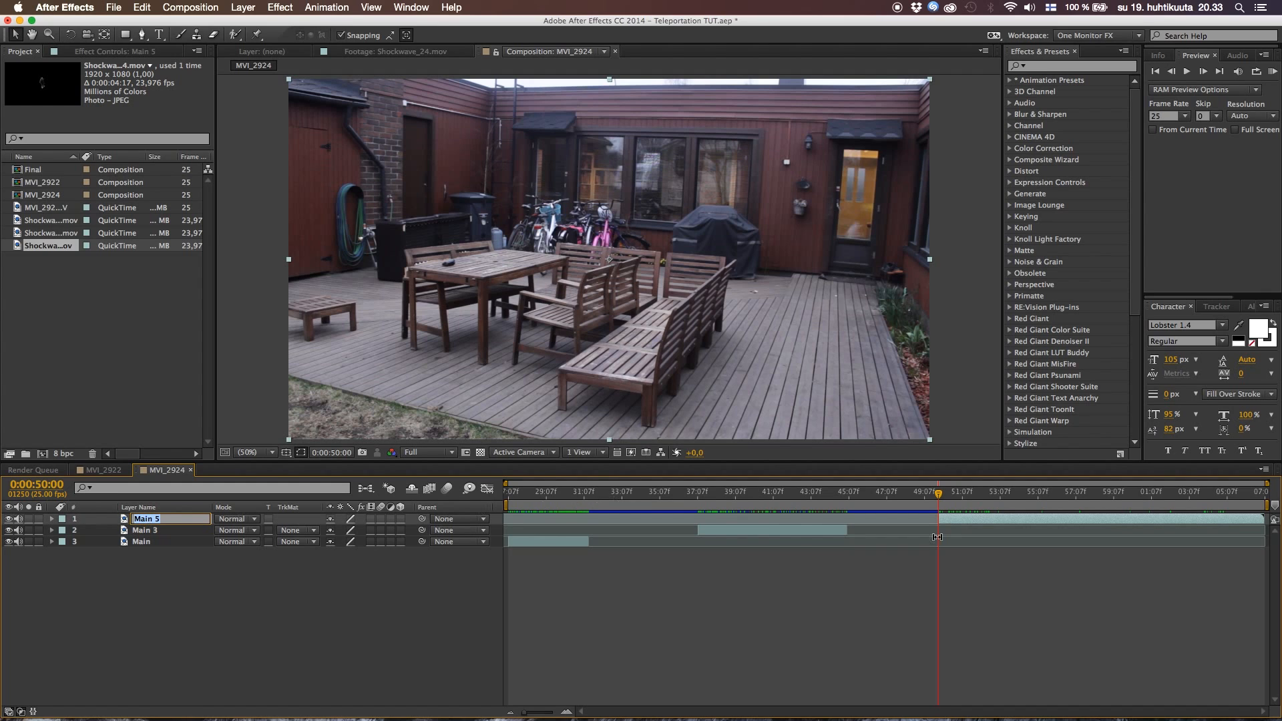
{"action": "type", "text": "Clean Plate"}
{"action": "key", "text": "Return"}
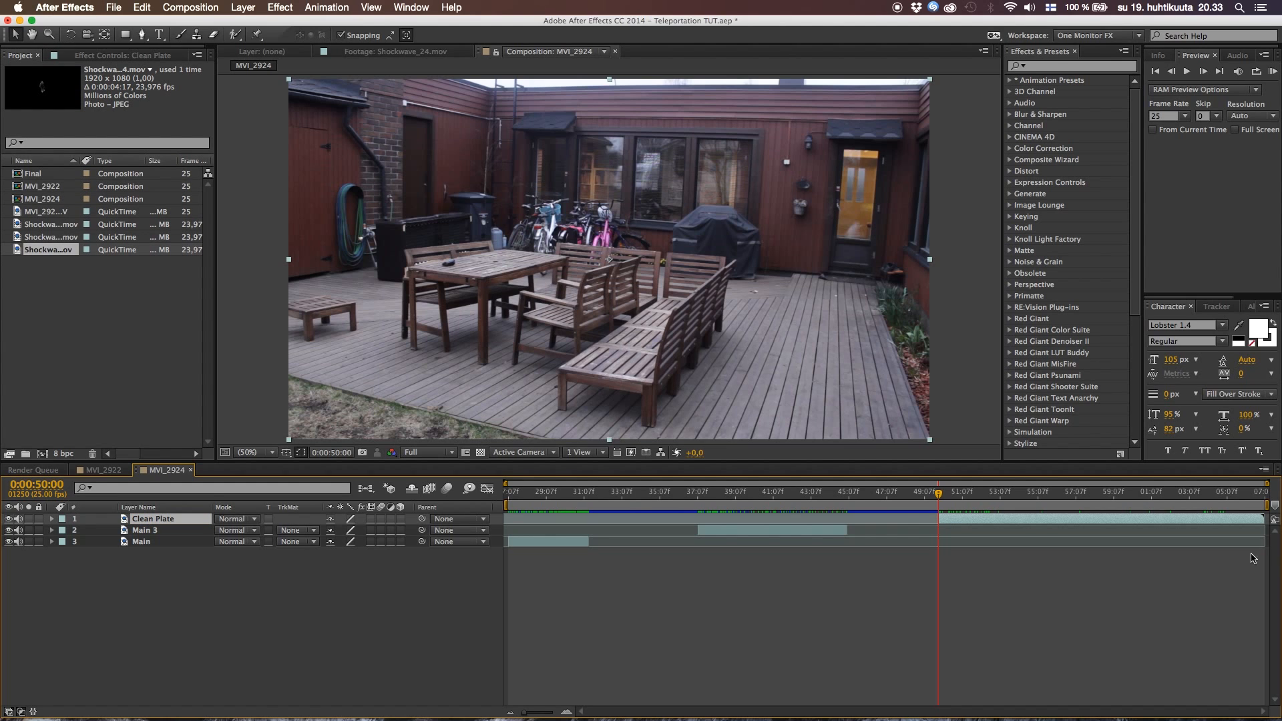
Split the Clean Plate layer at 0:00:59:19 and delete the section after that cut
{"action": "left_click_drag", "start_coordinate": [1014, 504], "coordinate": [1123, 515]}
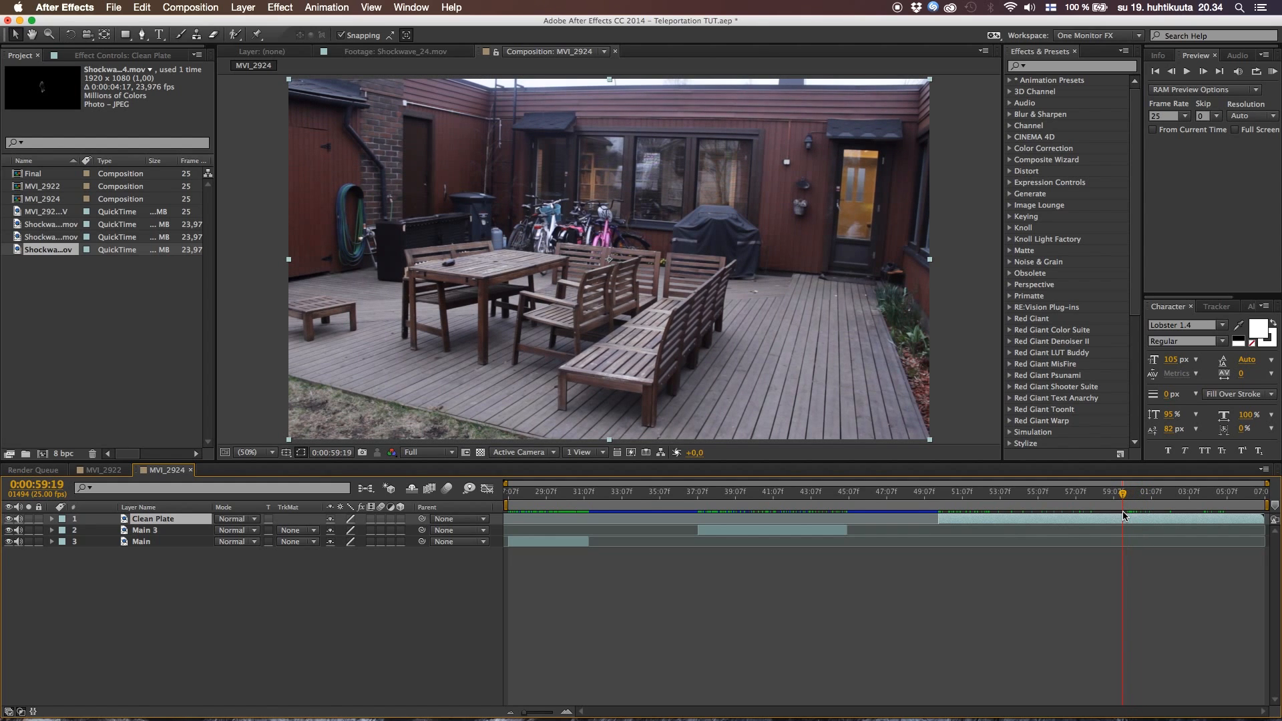
{"action": "key", "text": "super+shift+d"}
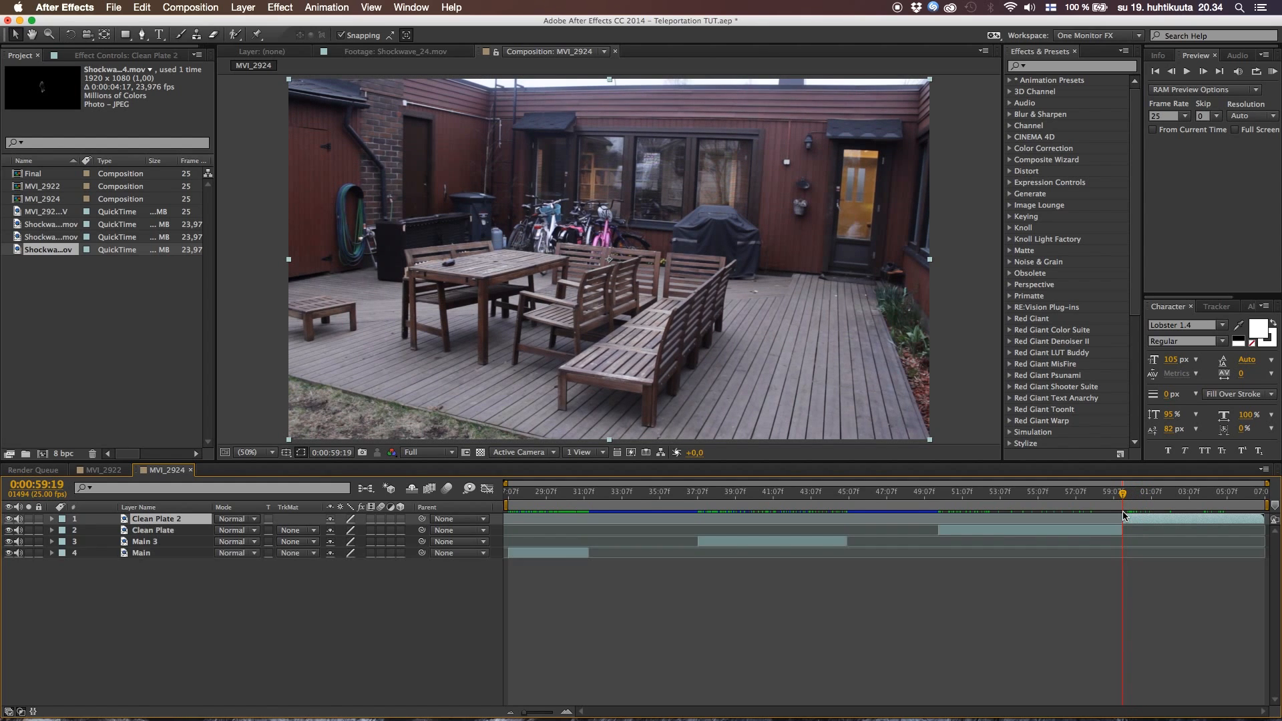
{"action": "key", "text": "Delete"}
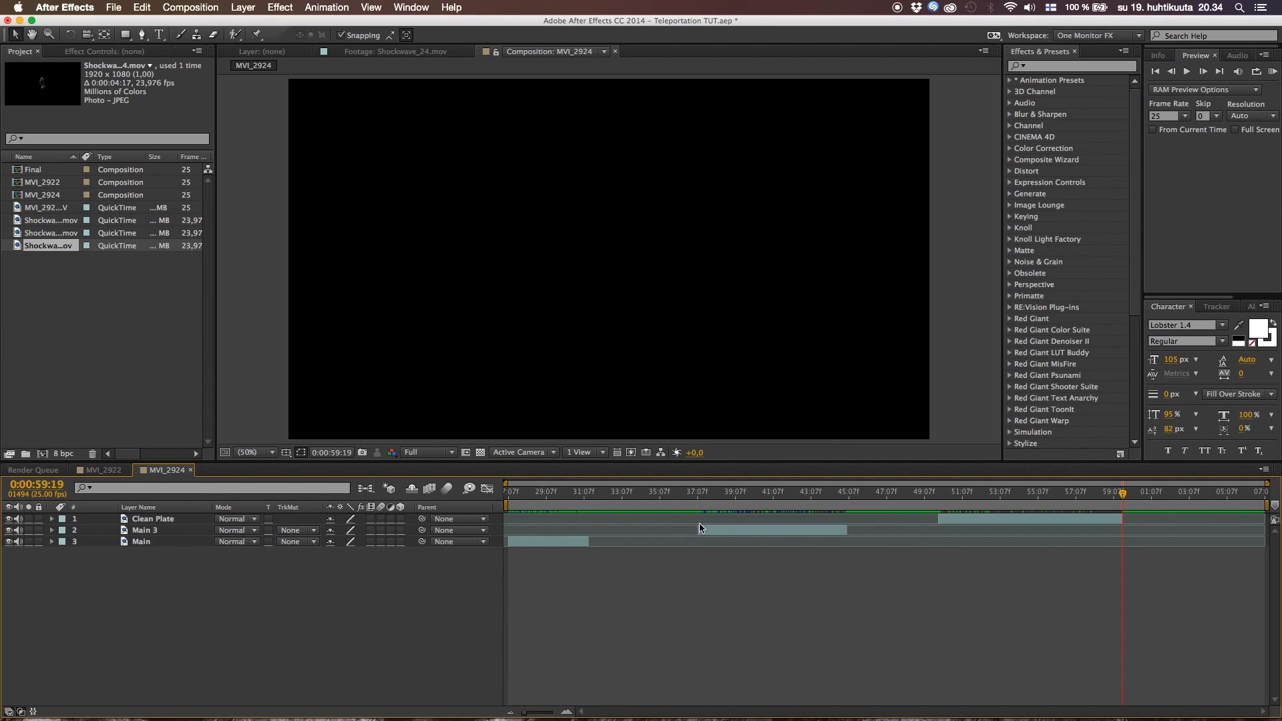
Shift Main 3 to start where Main ends, and place Clean Plate beneath both layers, starting at the same cut
{"action": "left_click_drag", "start_coordinate": [724, 534], "coordinate": [617, 532]}
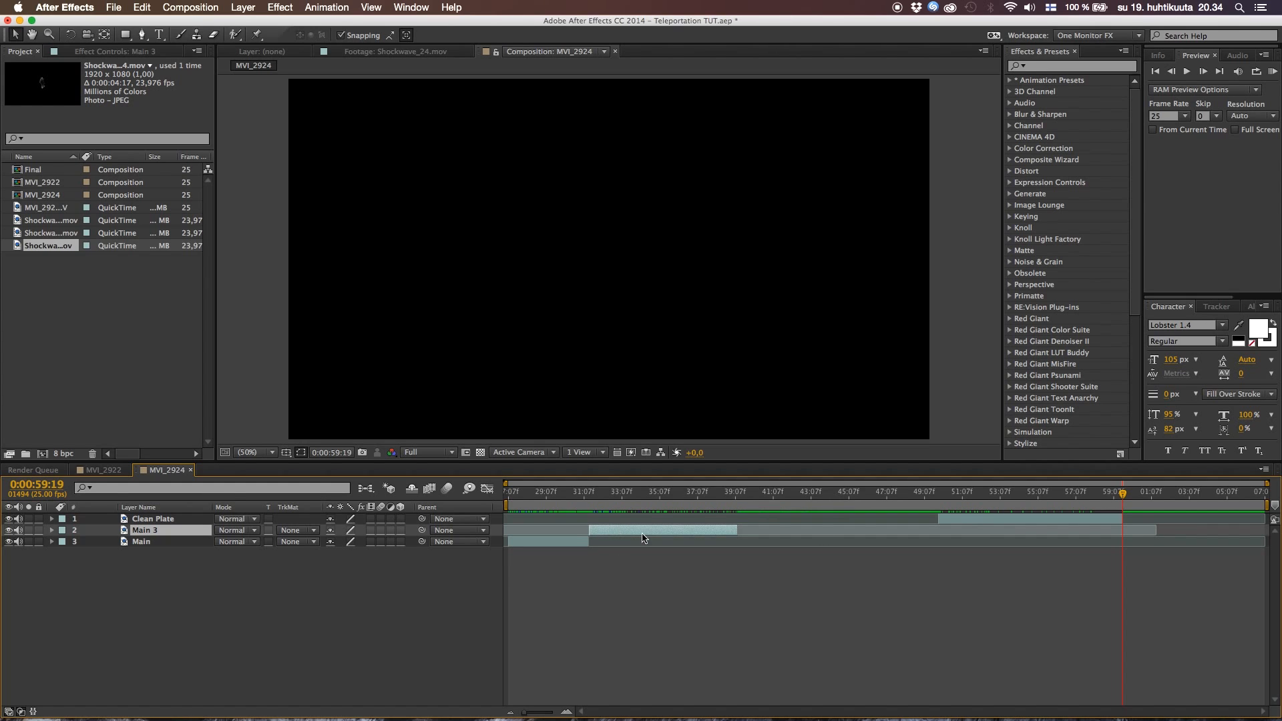
{"action": "left_click", "coordinate": [393, 620]}
{"action": "left_click_drag", "start_coordinate": [143, 521], "coordinate": [144, 550]}
{"action": "left_click_drag", "start_coordinate": [1016, 544], "coordinate": [663, 579]}
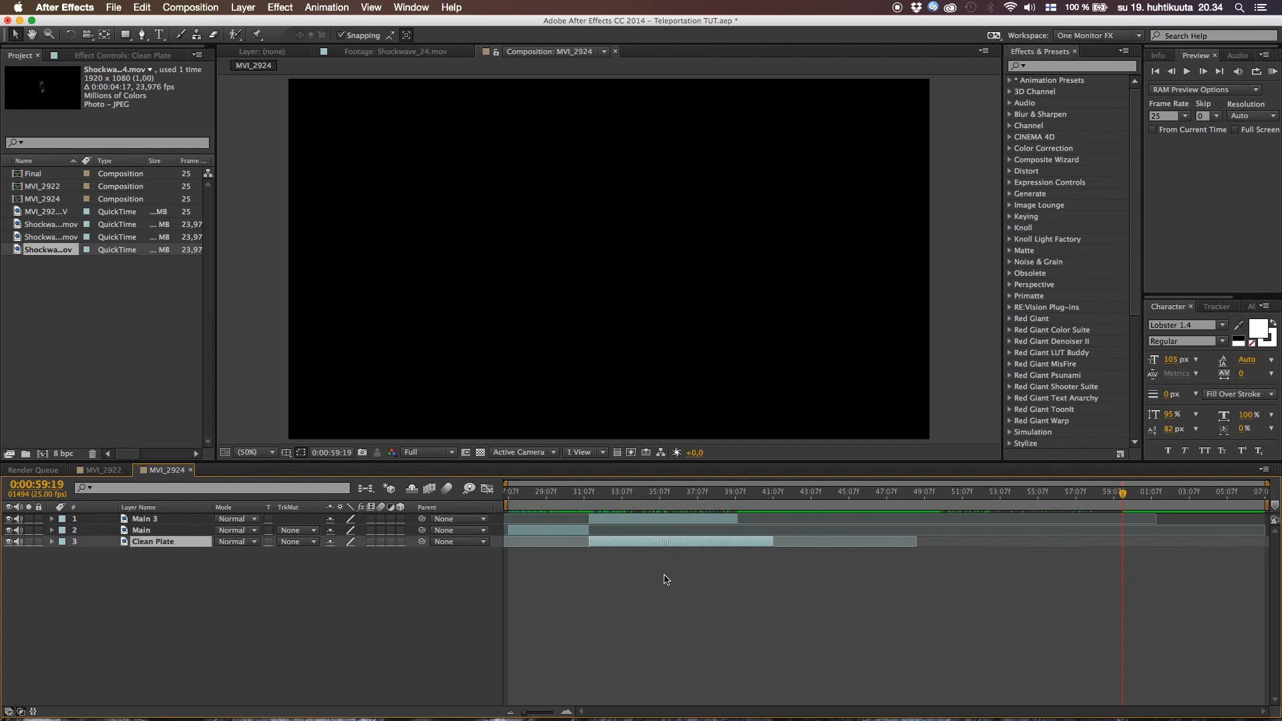
{"action": "left_click", "coordinate": [525, 573]}
Review the jump cut, then delay Main 3 four frames to start at 0:00:31:18 and extend the end of Main to meet it
{"action": "left_click", "coordinate": [571, 495]}
{"action": "key", "text": "space"}
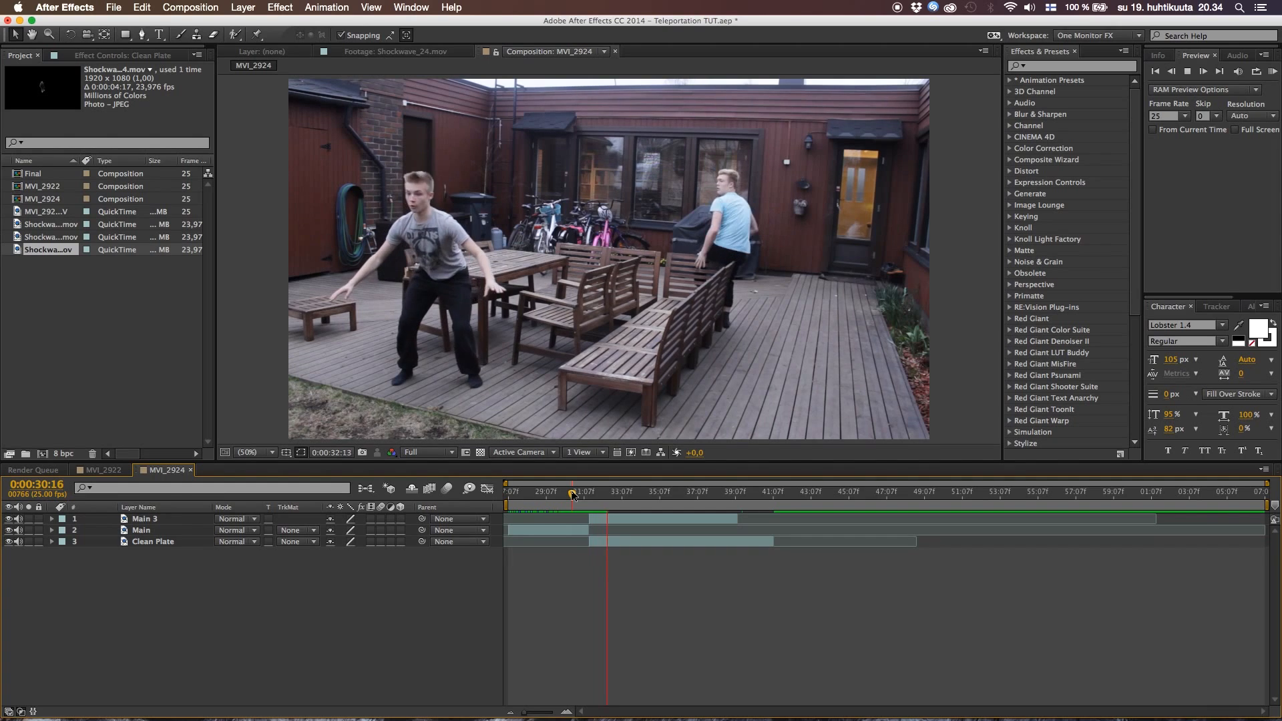
{"action": "left_click_drag", "start_coordinate": [572, 494], "coordinate": [601, 495]}
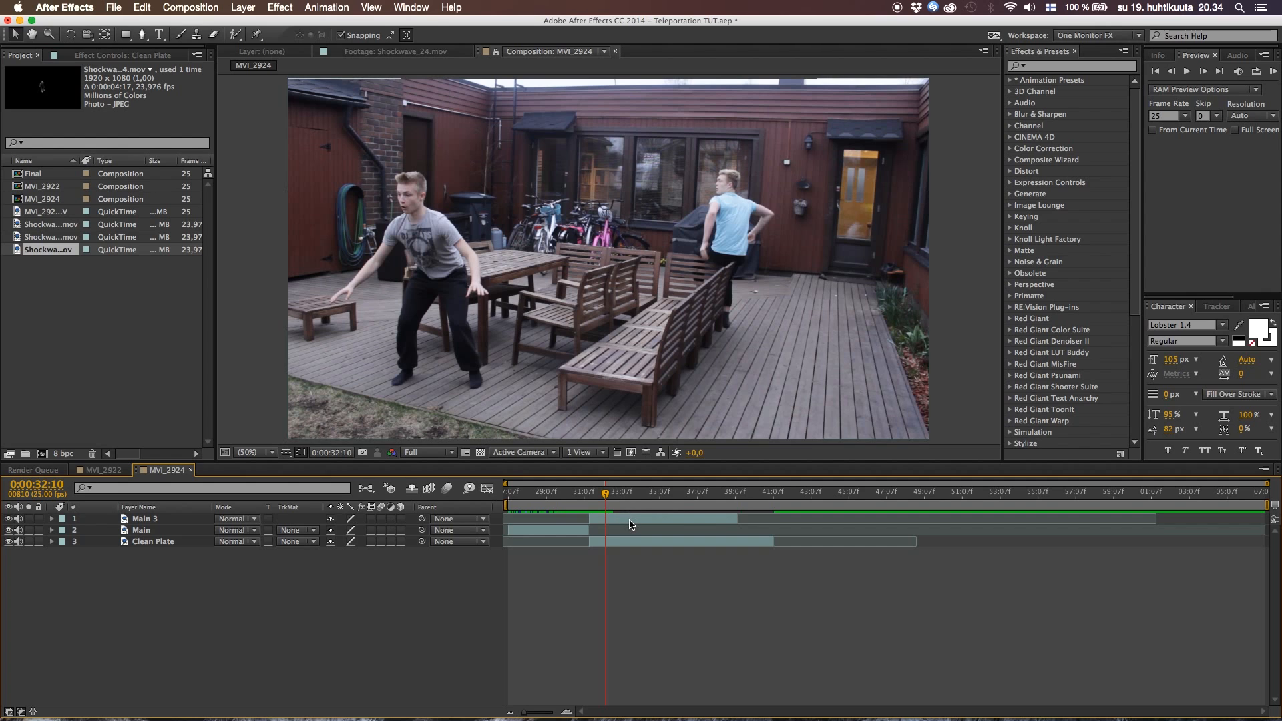
{"action": "left_click_drag", "start_coordinate": [605, 497], "coordinate": [589, 499]}
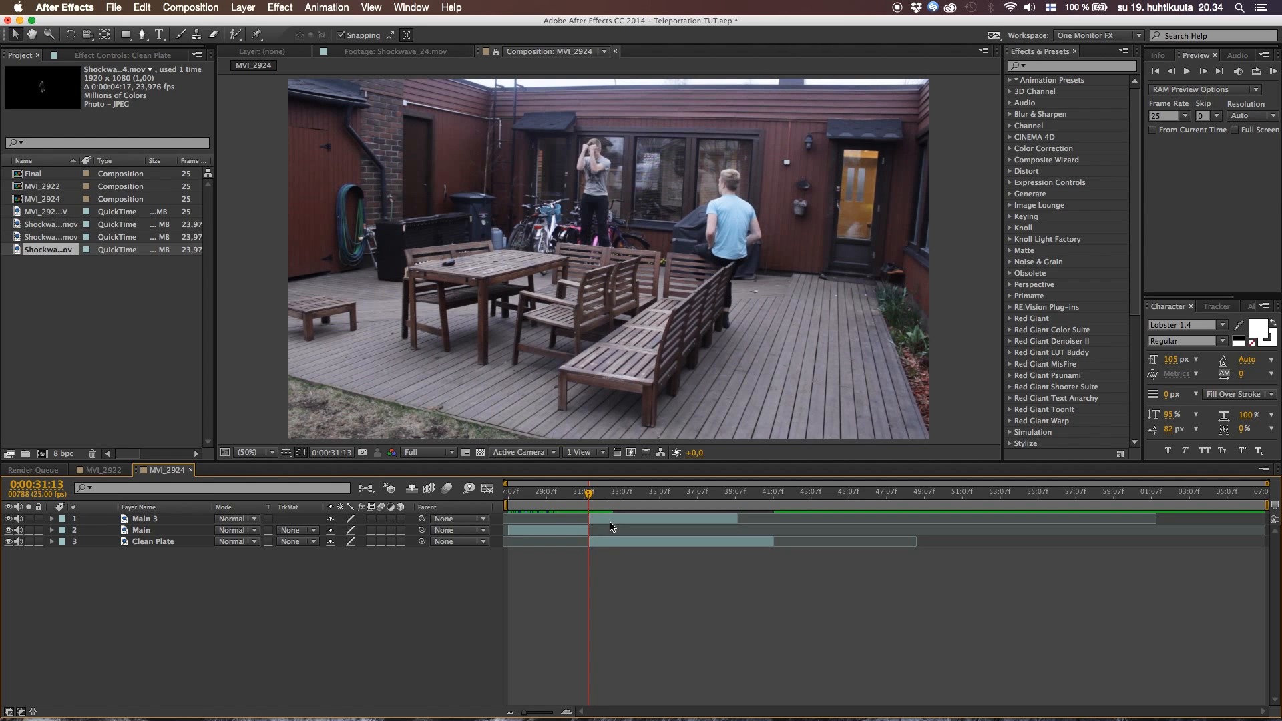
{"action": "left_click_drag", "start_coordinate": [525, 713], "coordinate": [554, 713]}
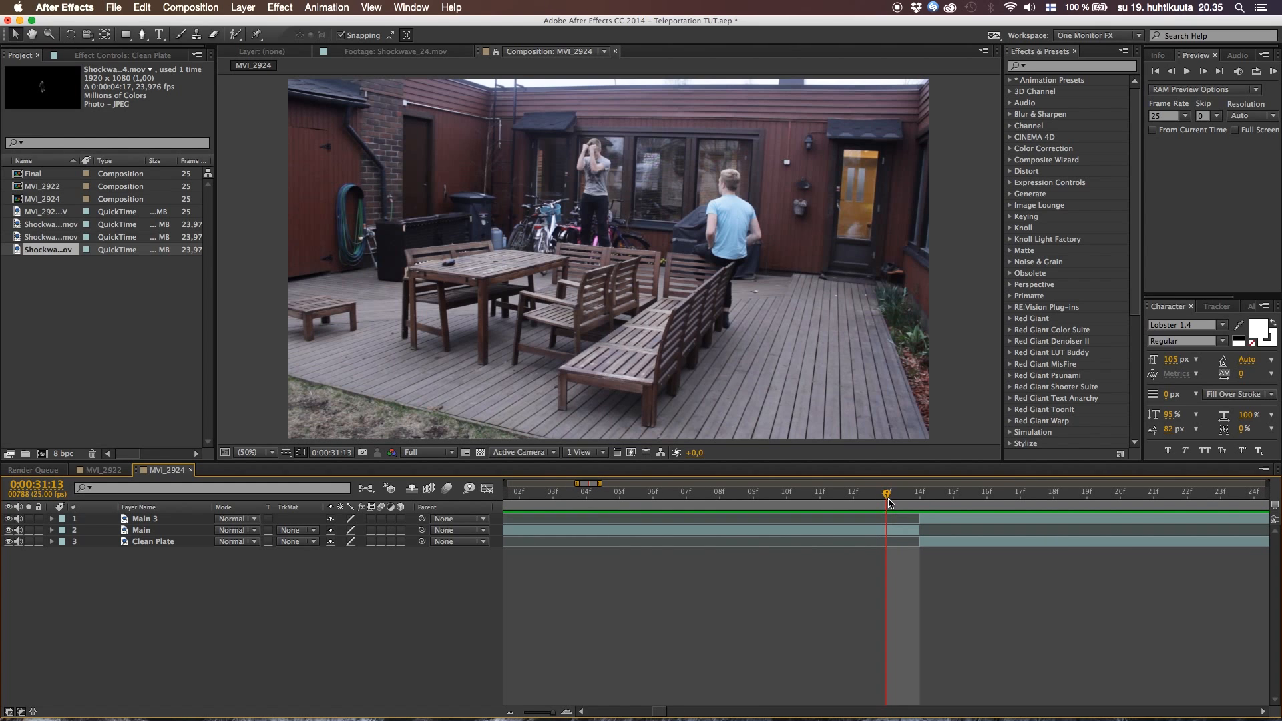
{"action": "left_click_drag", "start_coordinate": [903, 499], "coordinate": [899, 500]}
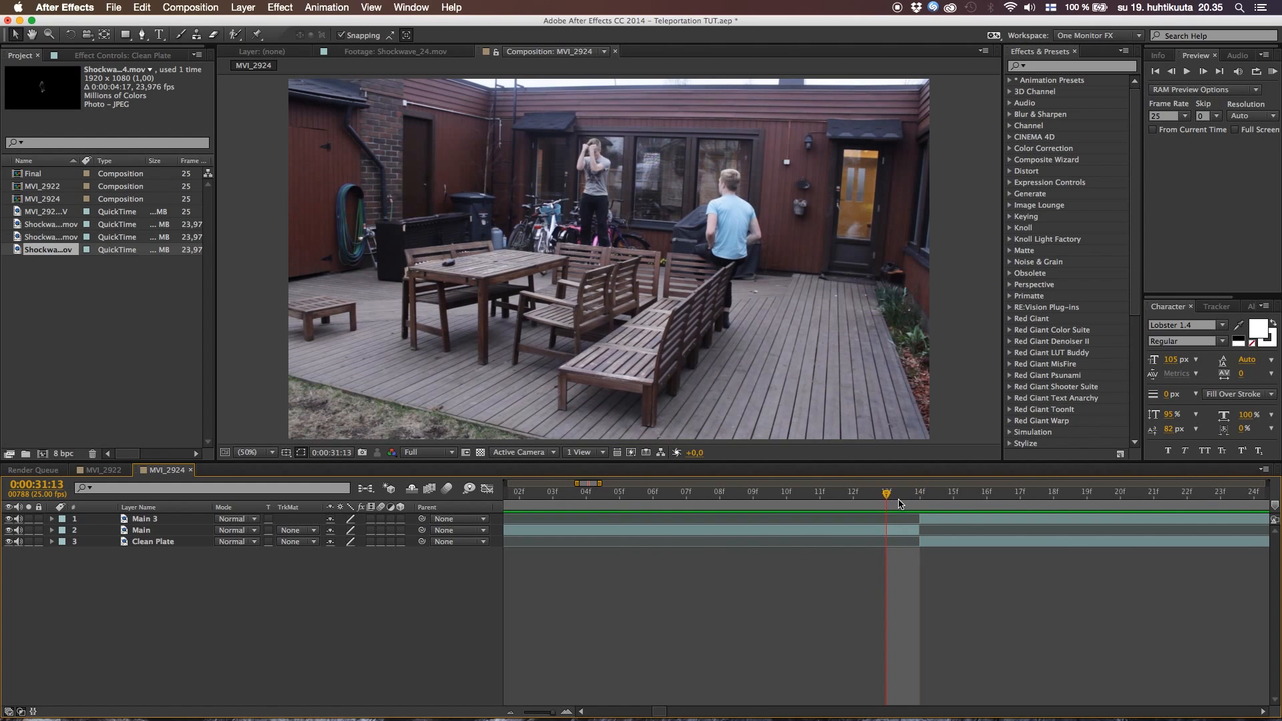
{"action": "left_click", "coordinate": [958, 522]}
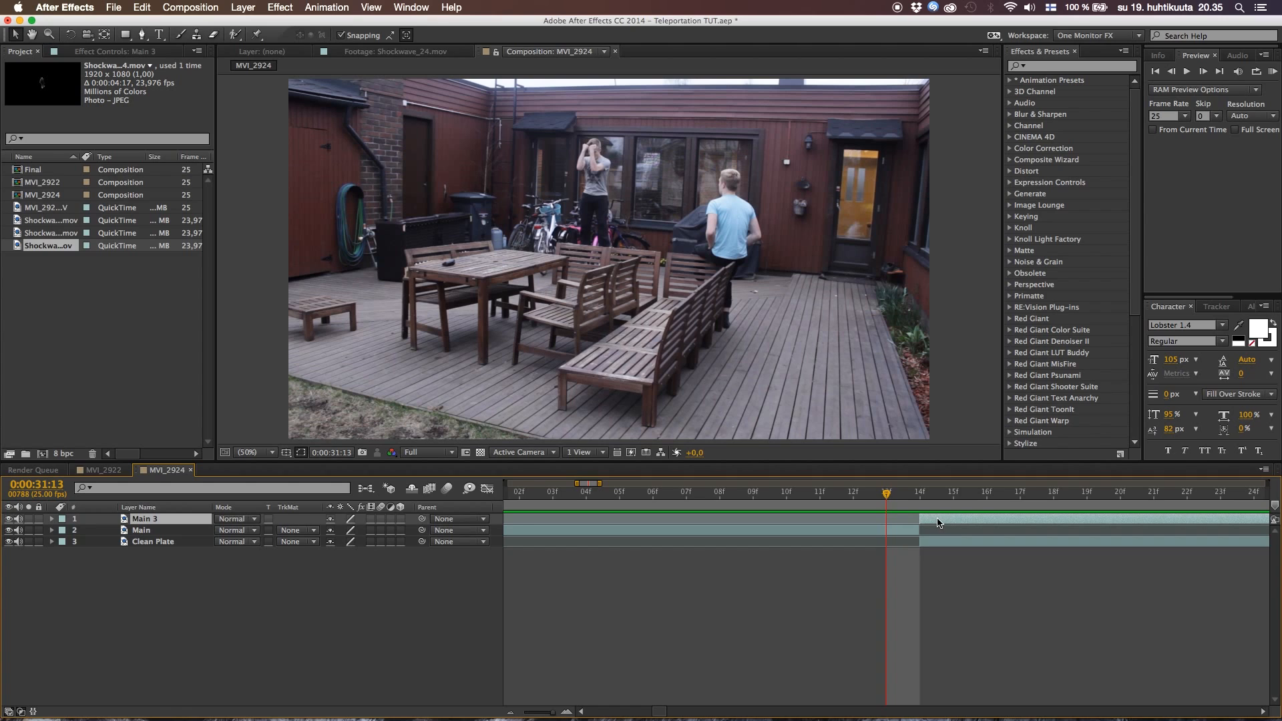
{"action": "left_click_drag", "start_coordinate": [952, 522], "coordinate": [1085, 518]}
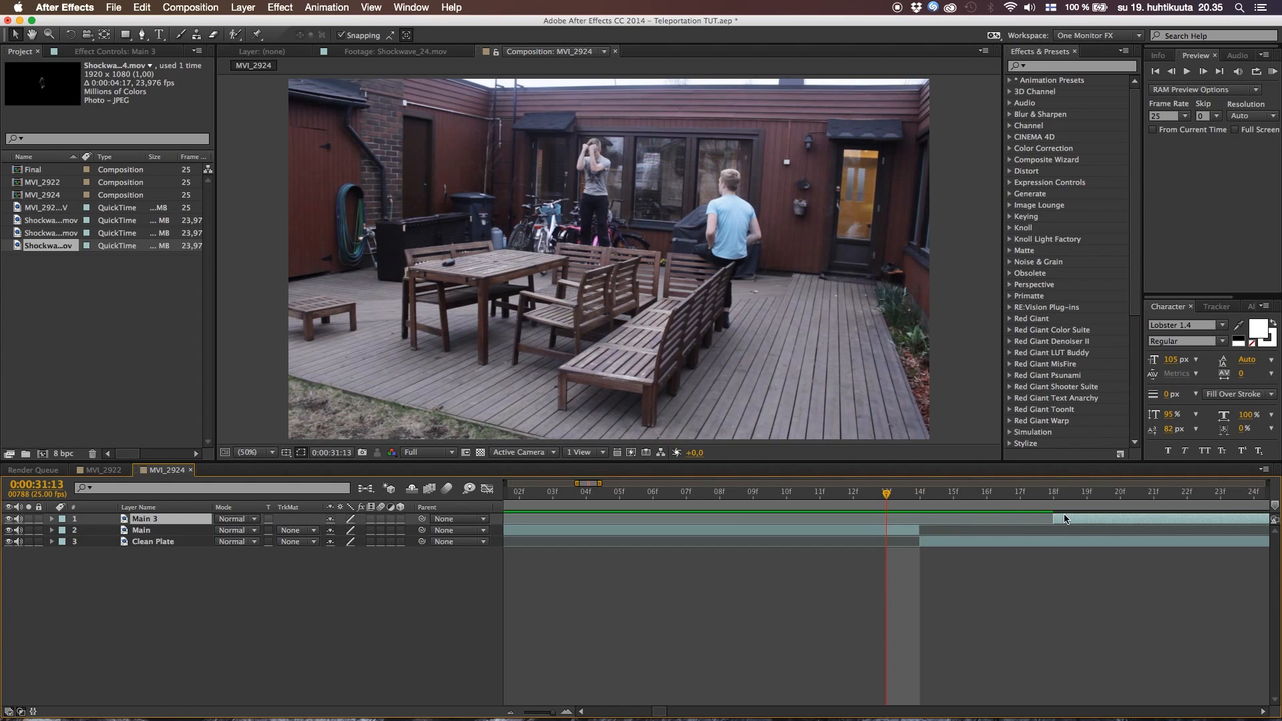
{"action": "left_click", "coordinate": [916, 532]}
{"action": "left_click_drag", "start_coordinate": [918, 534], "coordinate": [1053, 534]}
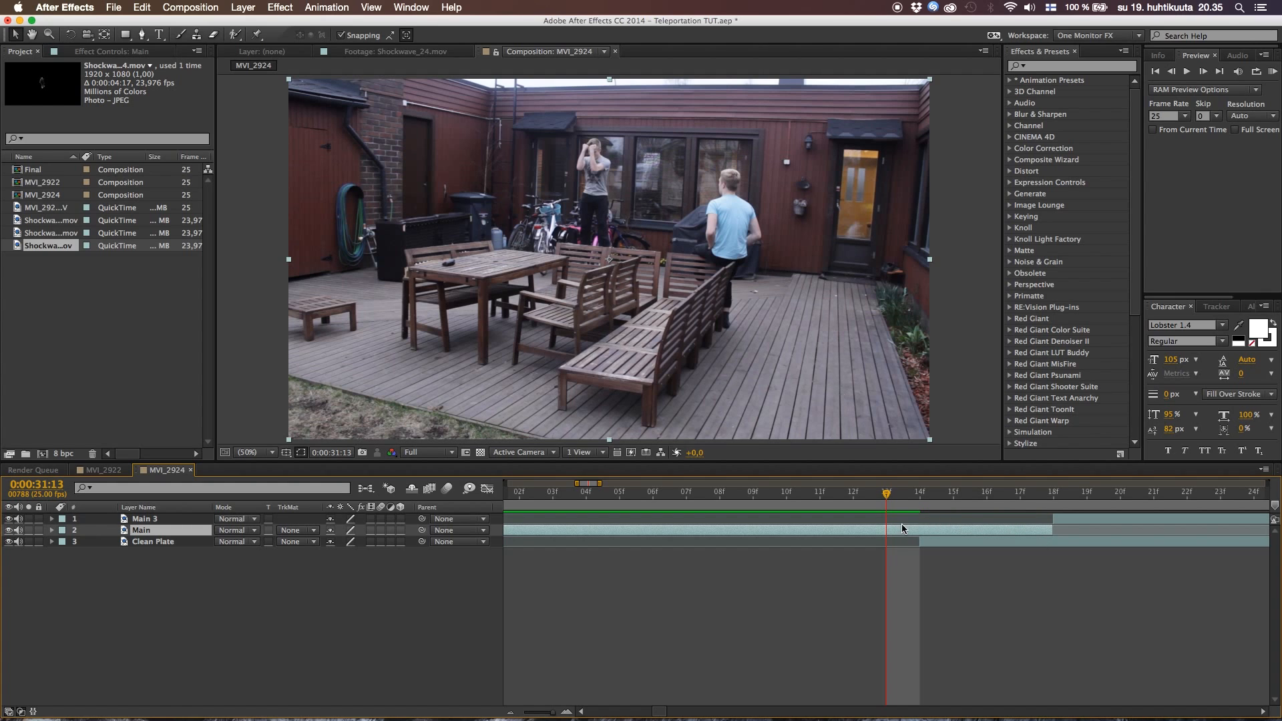
Shift Clean Plate to start at 0:00:31:13 and split the Main layer at that same frame
{"action": "mouse_move", "coordinate": [888, 494]}
{"action": "left_mouse_down"}
{"action": "mouse_move", "coordinate": [1019, 495]}
{"action": "mouse_move", "coordinate": [887, 506]}
{"action": "left_mouse_up"}
{"action": "left_click_drag", "start_coordinate": [960, 545], "coordinate": [942, 547]}
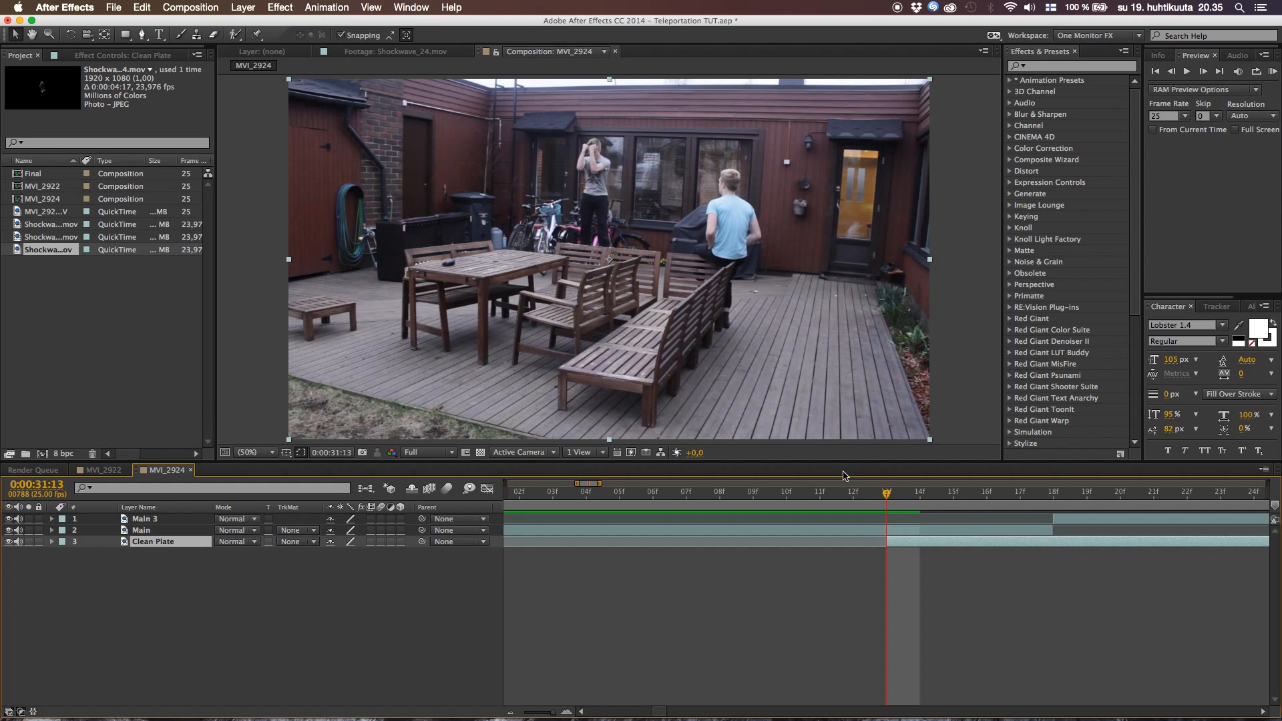
{"action": "left_click", "coordinate": [918, 531]}
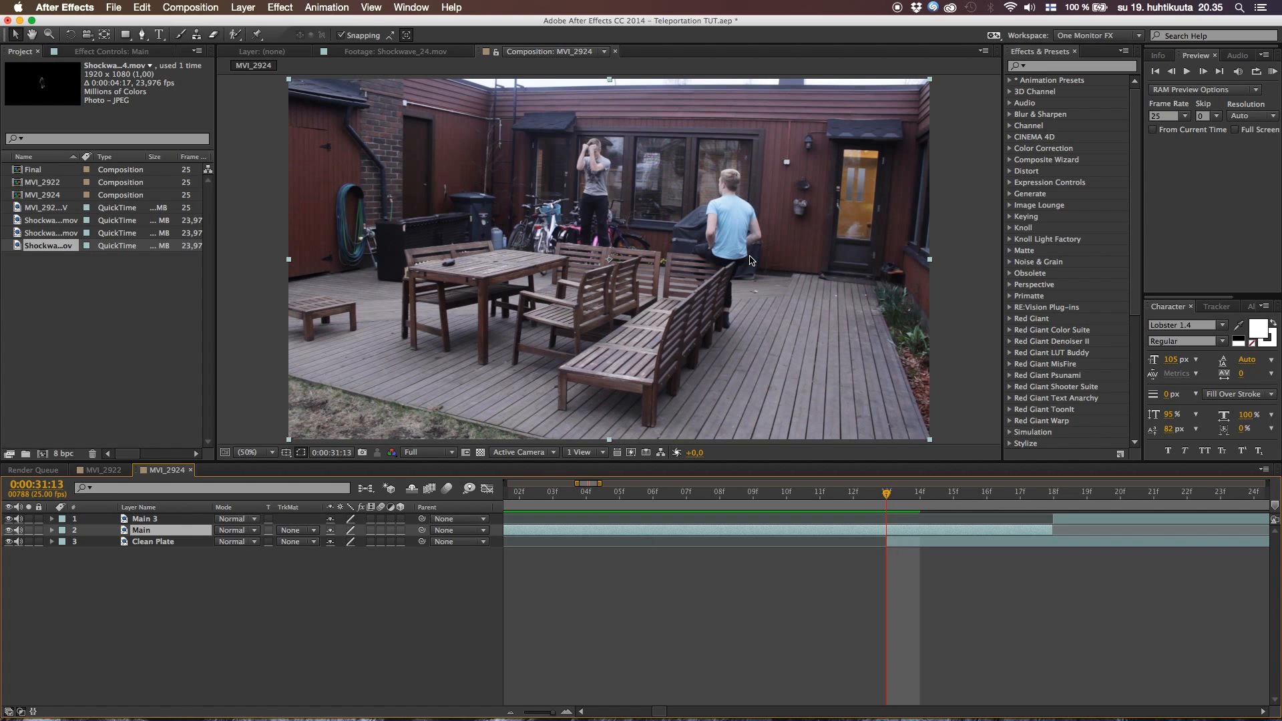
{"action": "key", "text": "super+shift+d"}
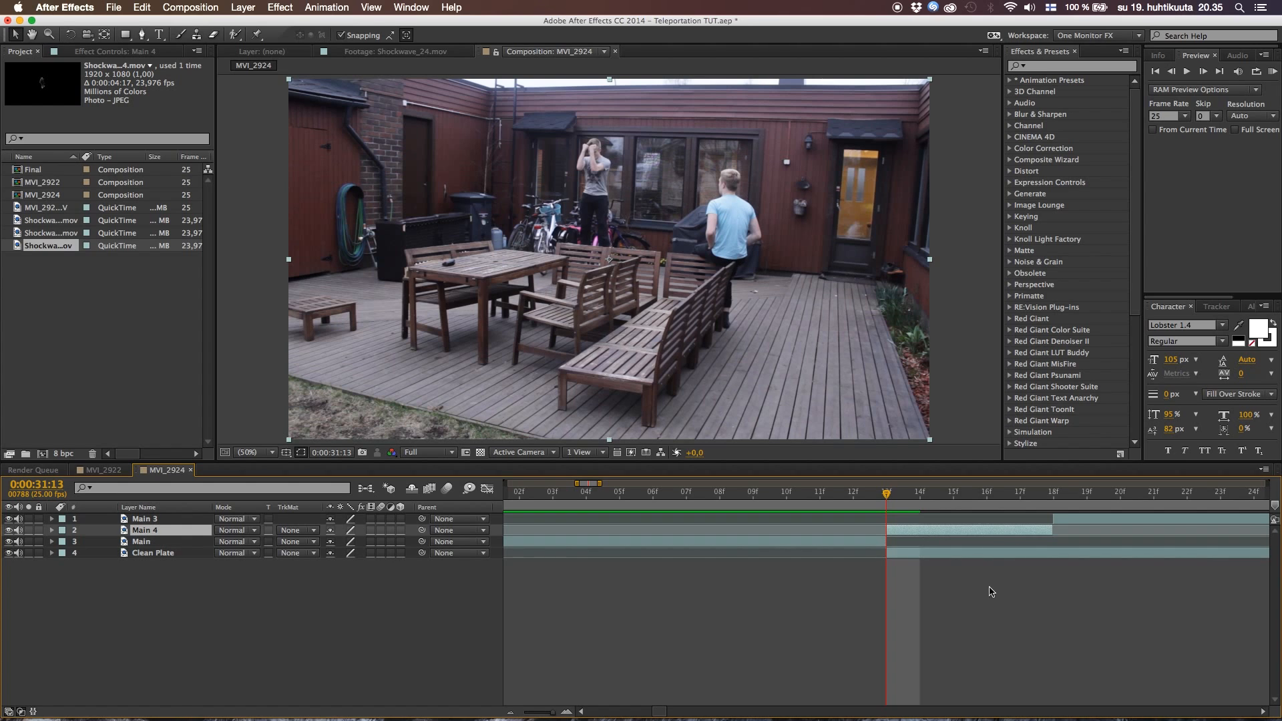
Split the Clean Plate layer at 0:00:31:18, where Main 3 starts, and delete the section after that cut
{"action": "left_click", "coordinate": [1053, 494]}
{"action": "left_click", "coordinate": [1060, 554]}
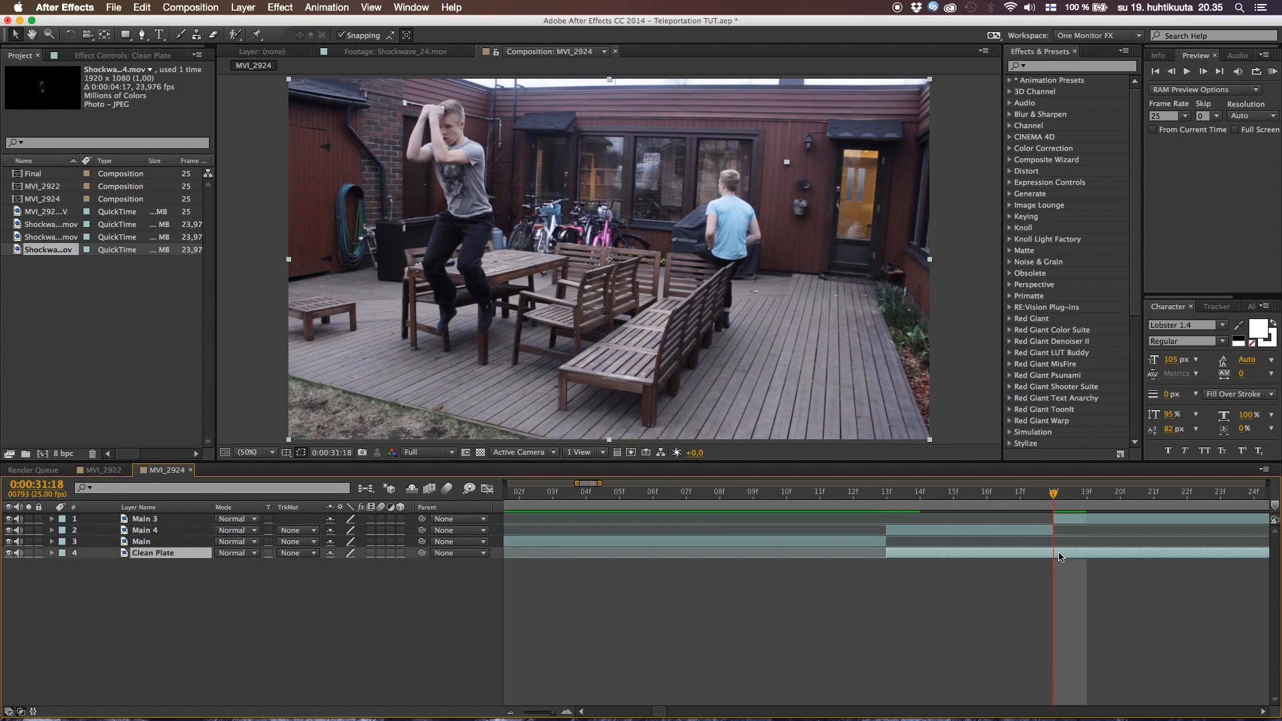
{"action": "key", "text": "super+shift+d"}
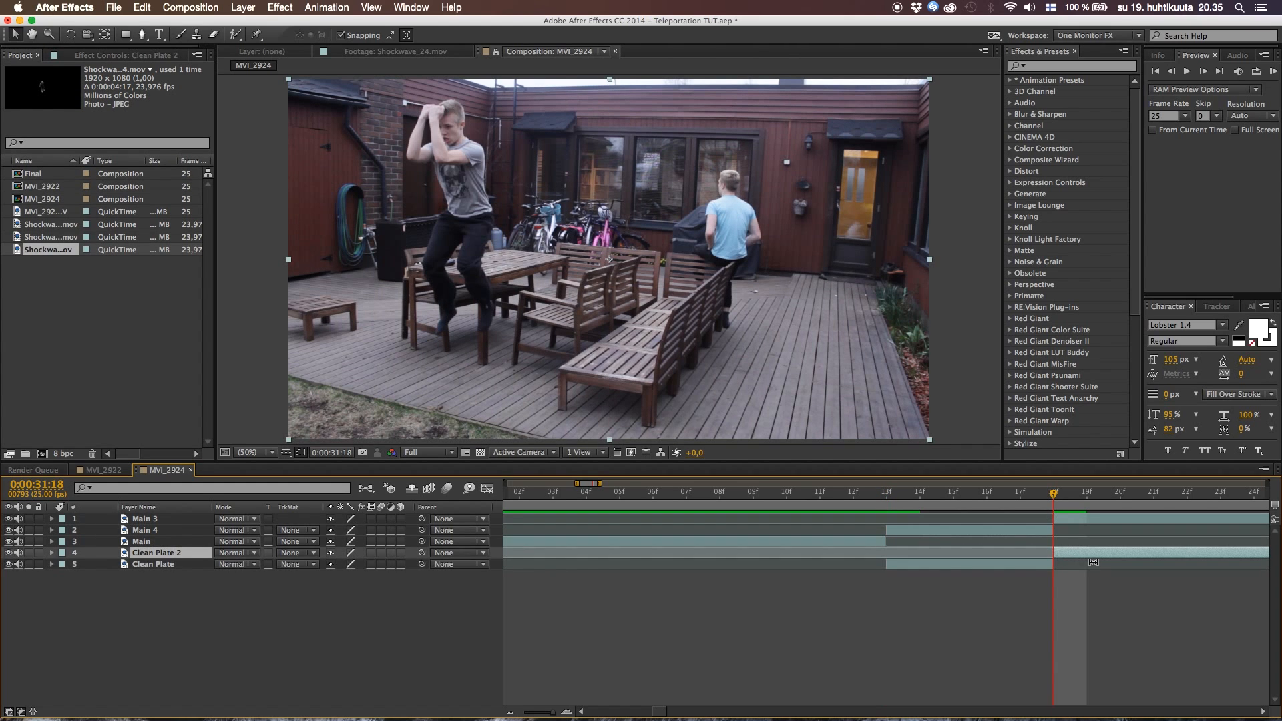
{"action": "key", "text": "Delete"}
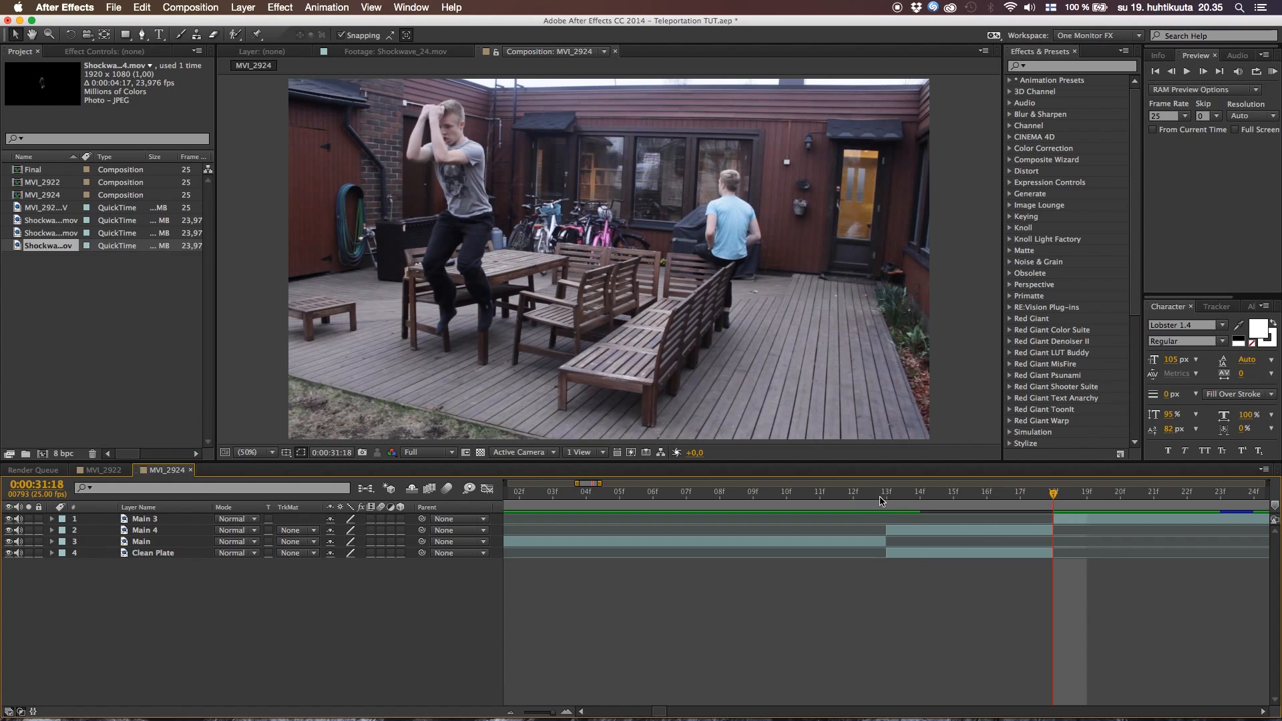
Draw a rectangular mask on Main 4 from 0:00:31:13, enclosing the man in the blue shirt and excluding the jumping actor
{"action": "left_click", "coordinate": [885, 499]}
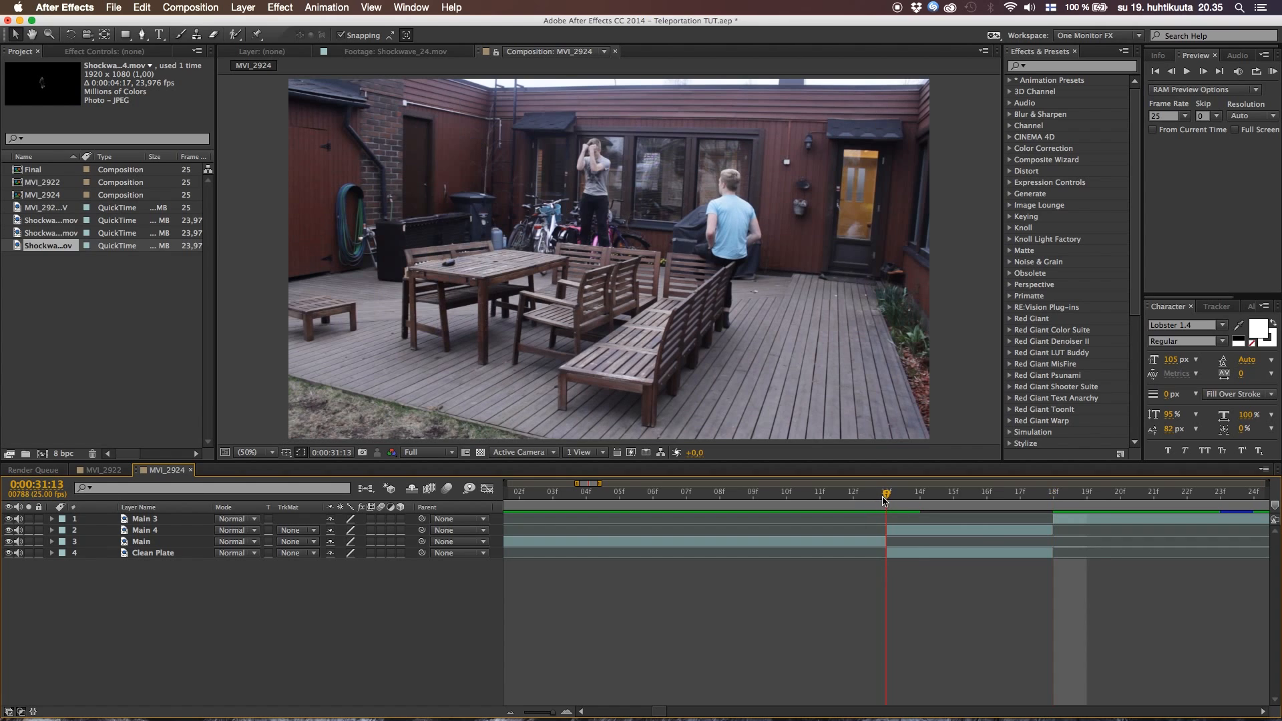
{"action": "left_click", "coordinate": [929, 534]}
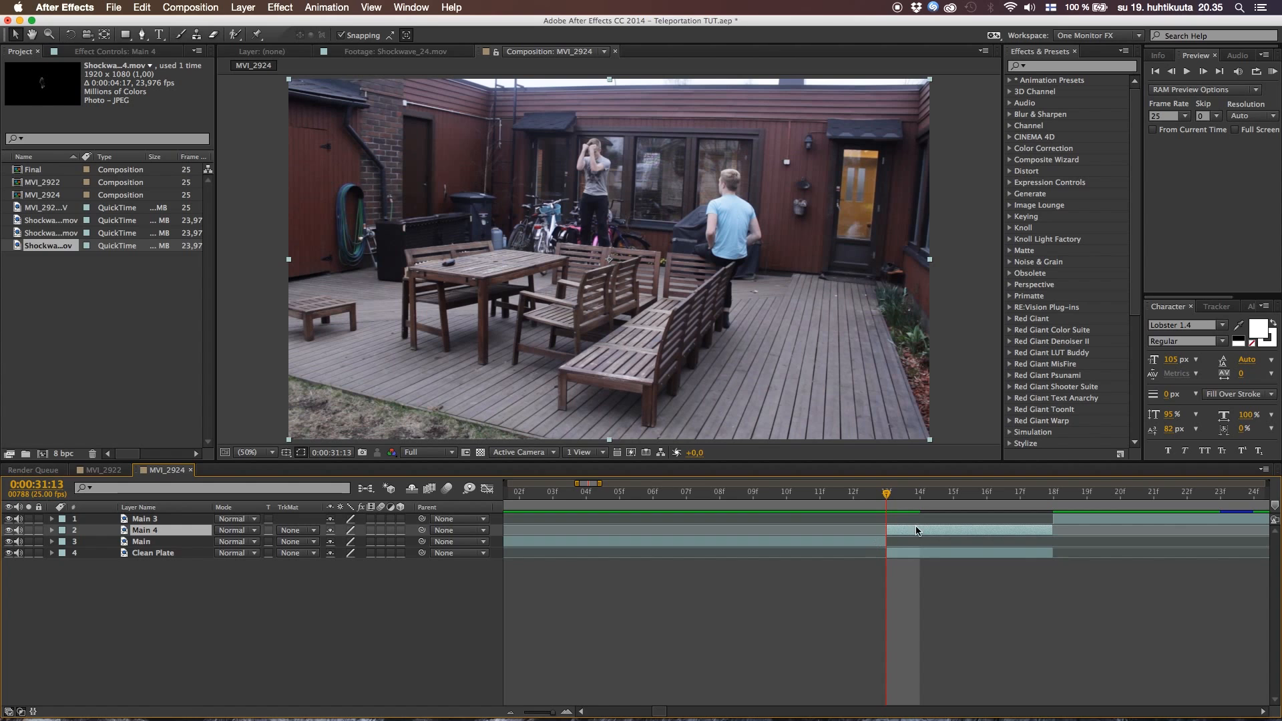
{"action": "mouse_move", "coordinate": [895, 500]}
{"action": "left_mouse_down"}
{"action": "mouse_move", "coordinate": [986, 500]}
{"action": "mouse_move", "coordinate": [889, 513]}
{"action": "mouse_move", "coordinate": [981, 518]}
{"action": "mouse_move", "coordinate": [884, 519]}
{"action": "left_mouse_up"}
{"action": "left_click", "coordinate": [125, 34]}
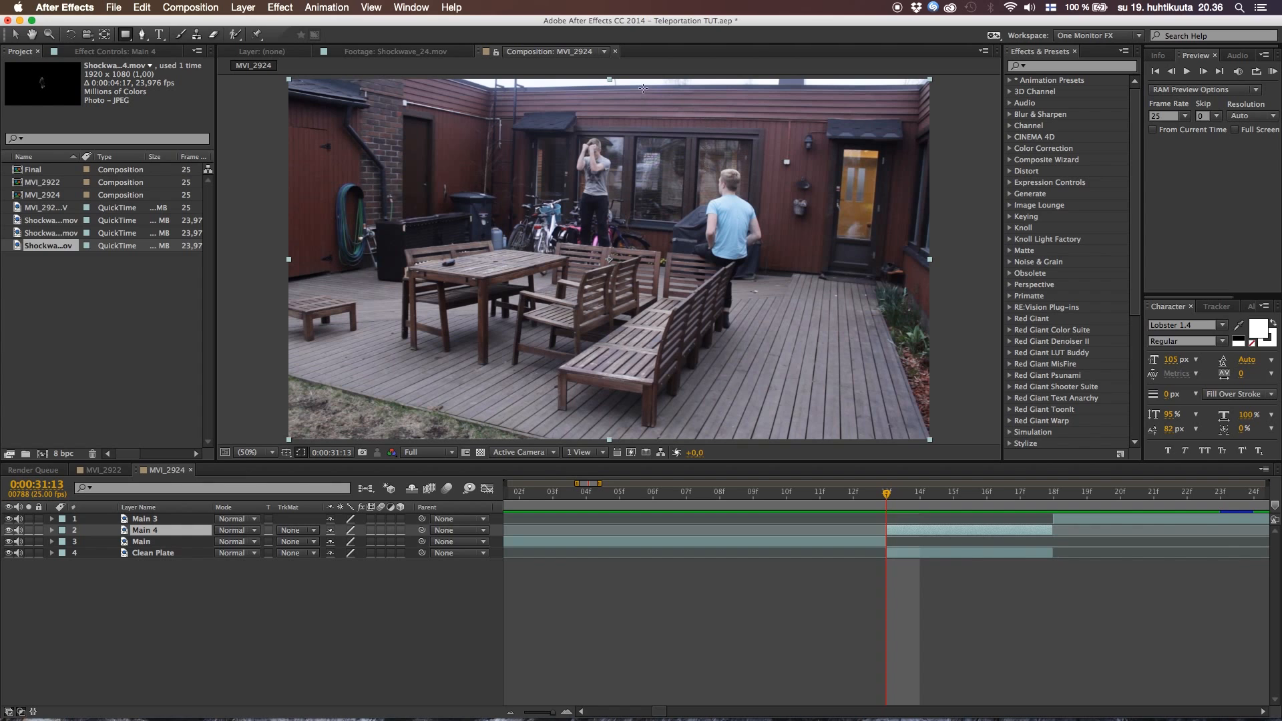
{"action": "left_click_drag", "start_coordinate": [640, 87], "coordinate": [951, 442]}
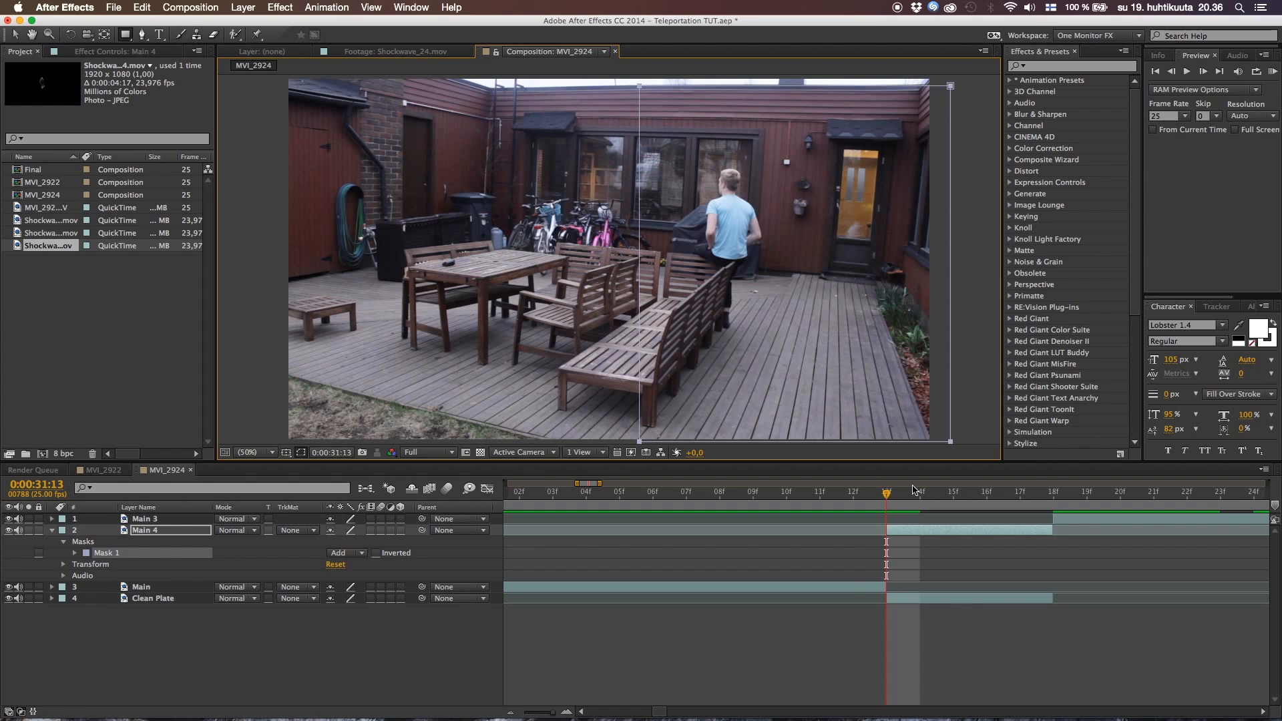
Play back the teleport transition around 0:00:31:13 several times to check the actor's disappearance and reappearance
{"action": "left_click", "coordinate": [863, 492]}
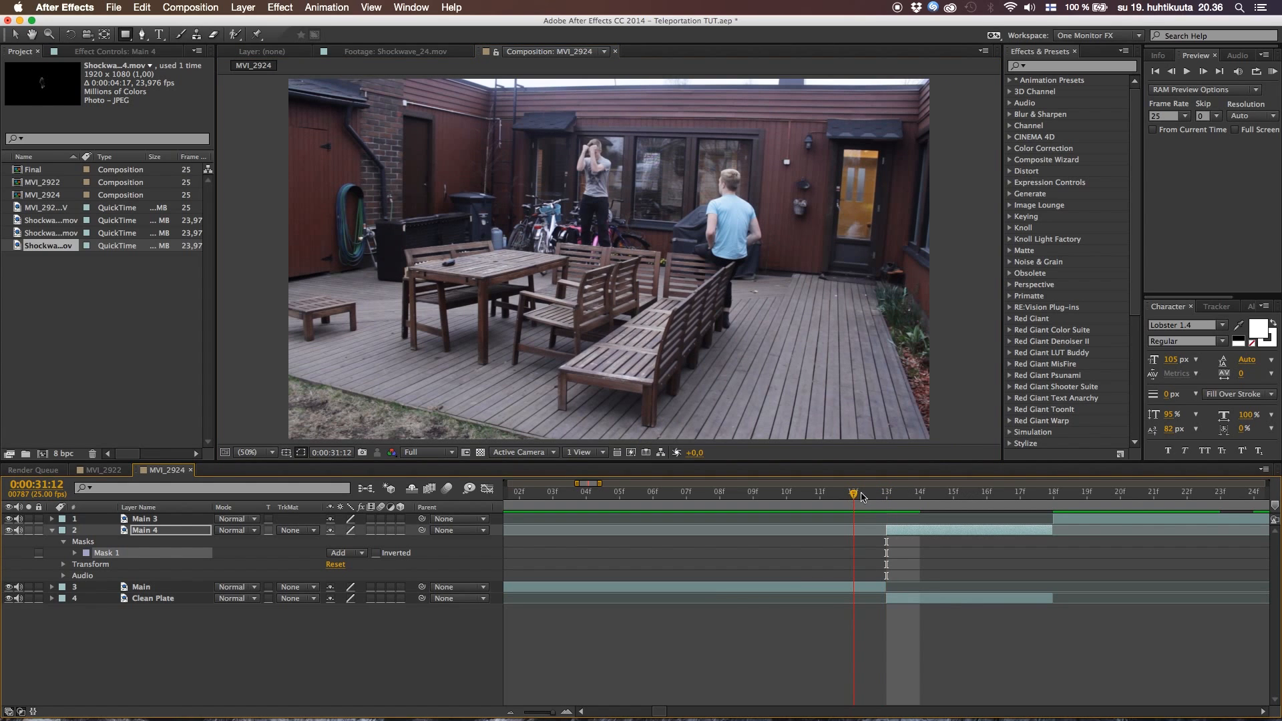
{"action": "key", "text": "comma"}
{"action": "key", "text": "comma"}
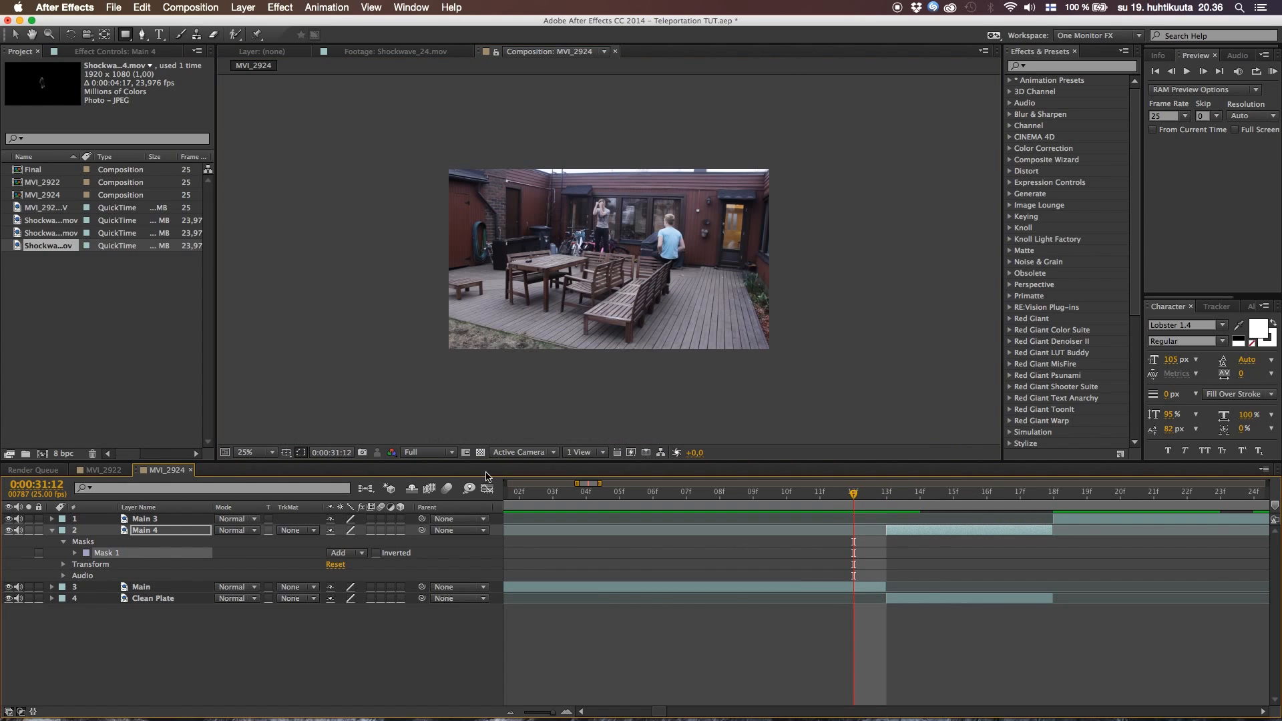
{"action": "left_click", "coordinate": [432, 613]}
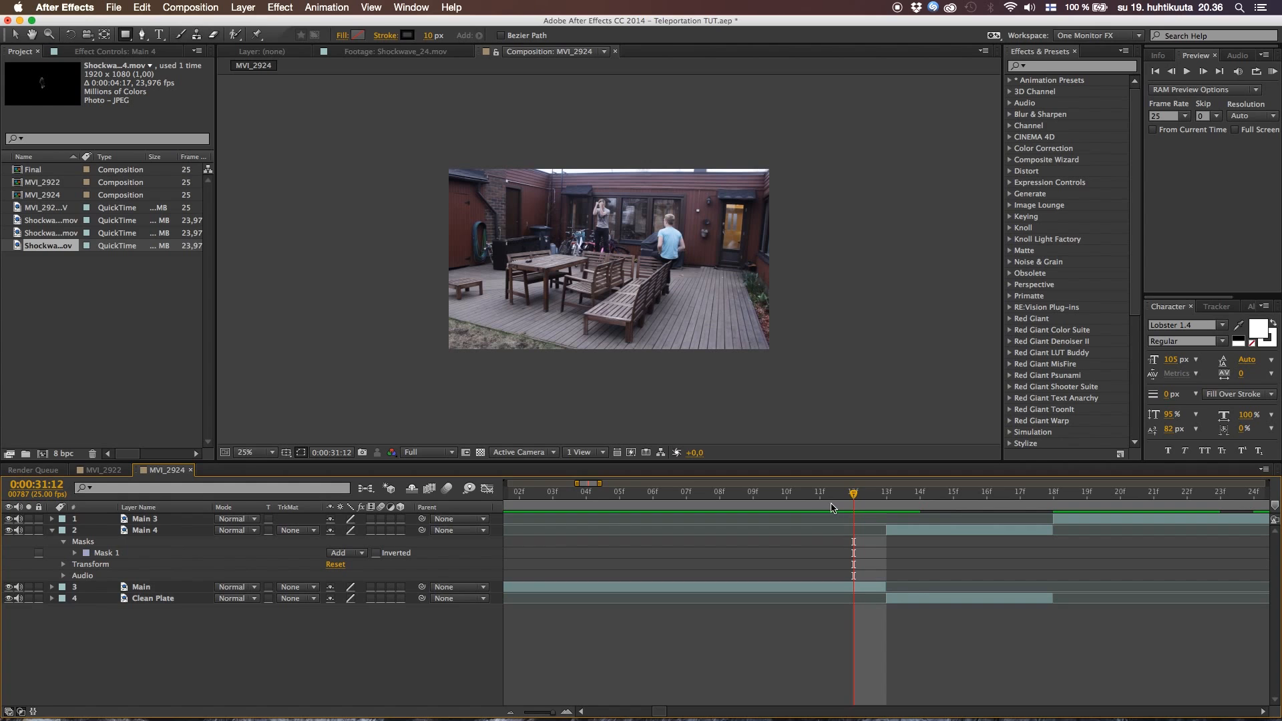
{"action": "key", "text": "space"}
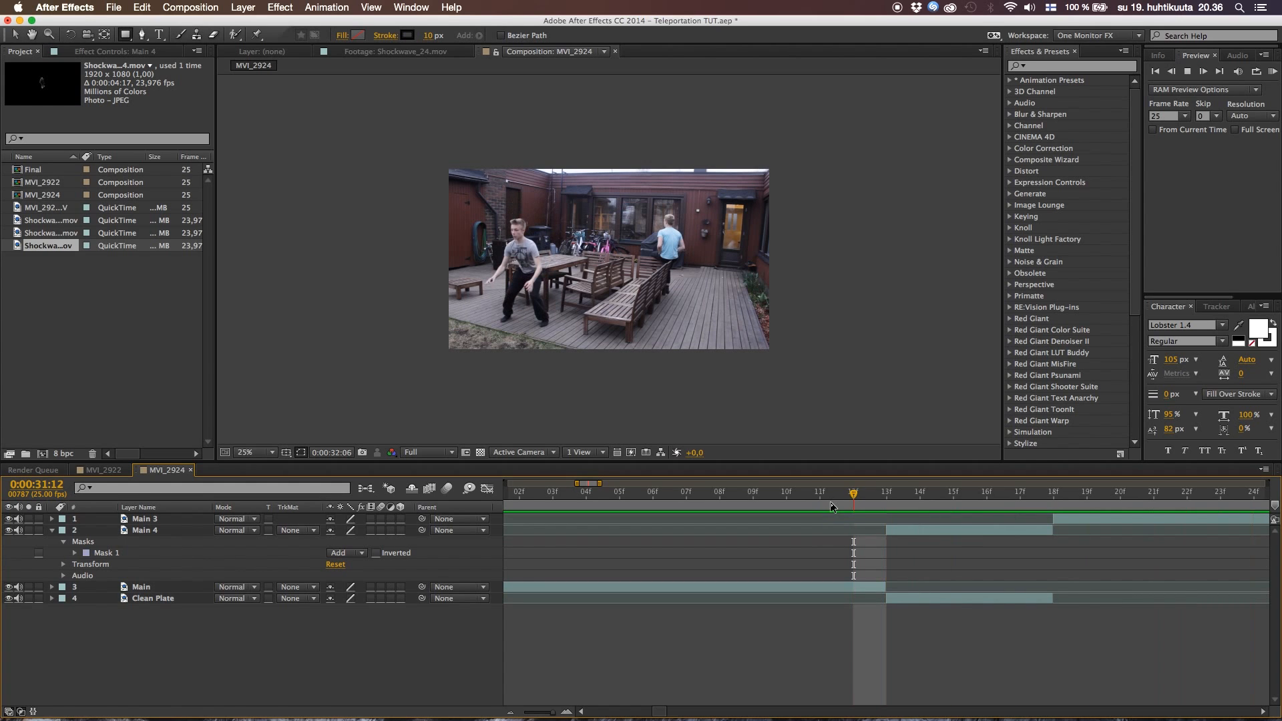
{"action": "key", "text": "space"}
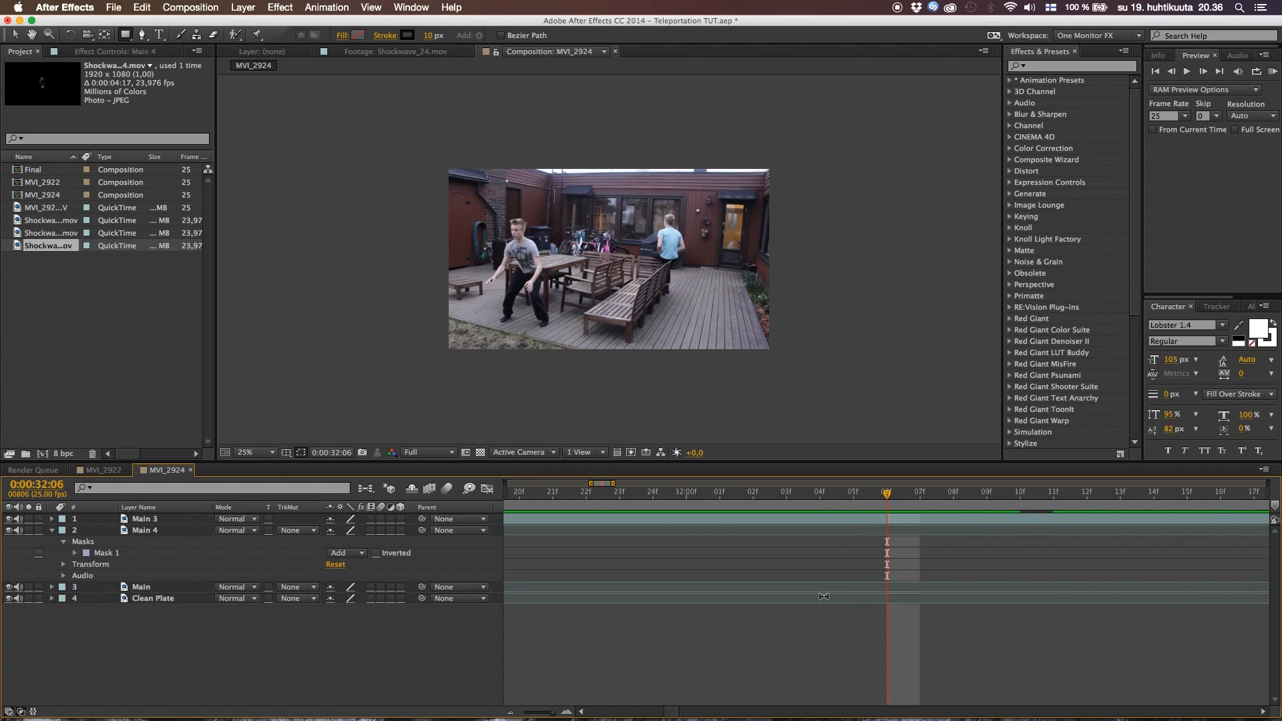
{"action": "scroll", "coordinate": [824, 596], "scroll_direction": "right", "scroll_amount": 7}
{"action": "left_click_drag", "start_coordinate": [552, 712], "coordinate": [522, 712]}
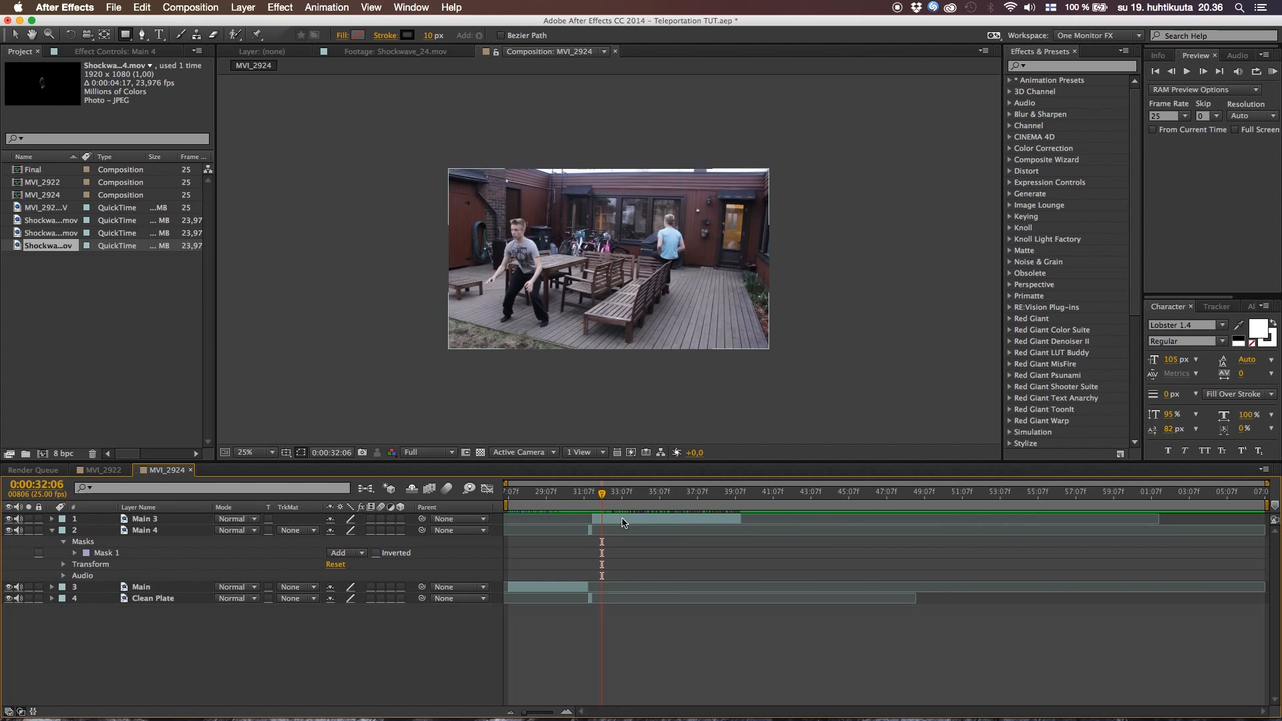
{"action": "left_click", "coordinate": [577, 502]}
{"action": "key", "text": "space"}
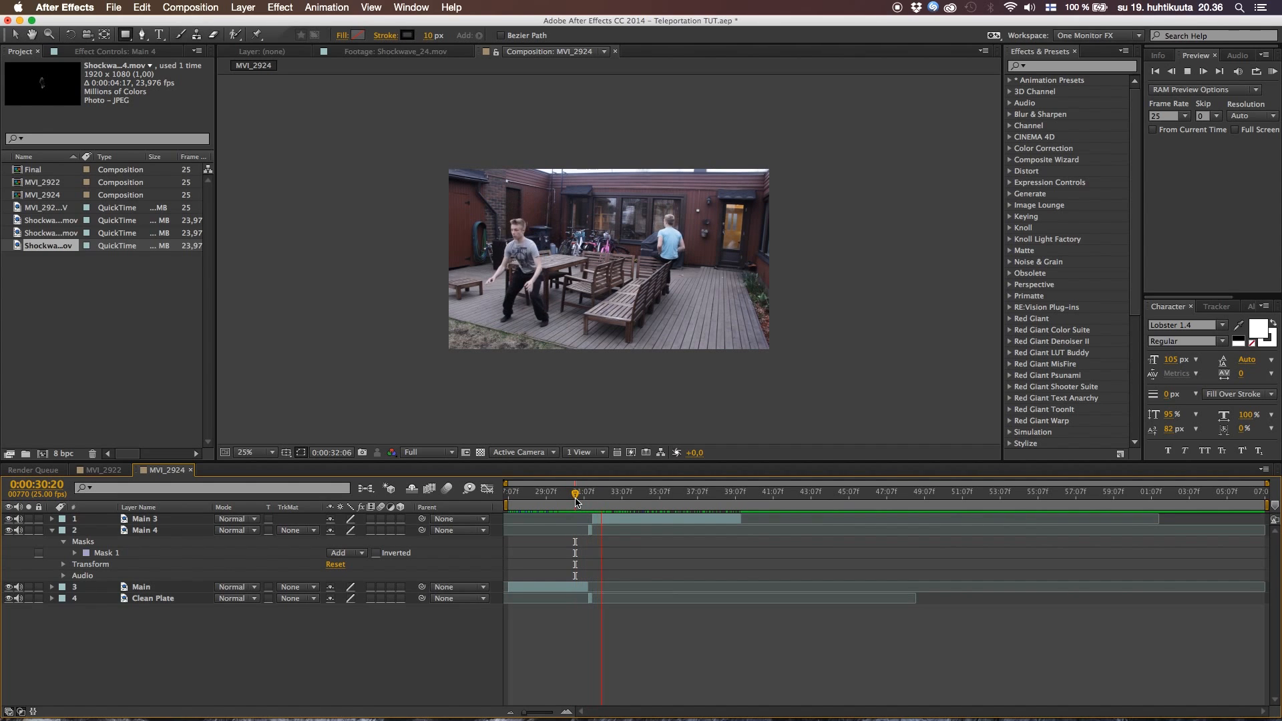
{"action": "key", "text": "space"}
{"action": "left_click", "coordinate": [565, 491]}
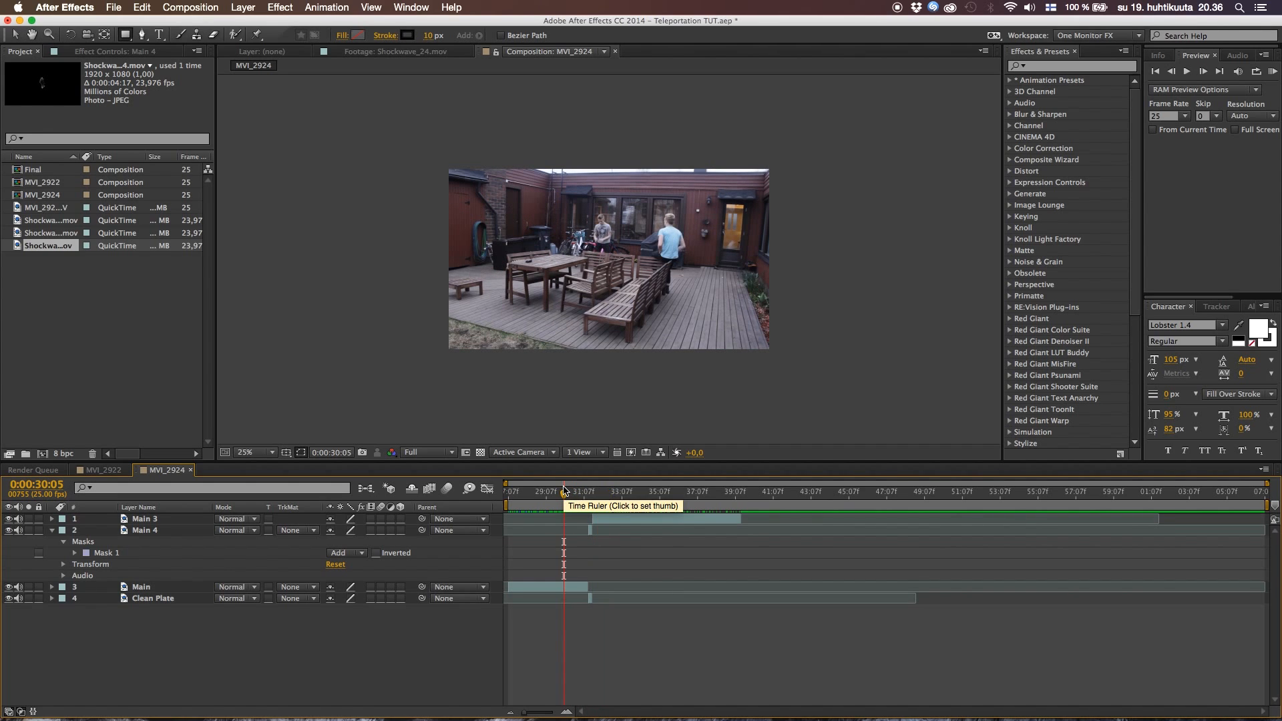
{"action": "key", "text": "space"}
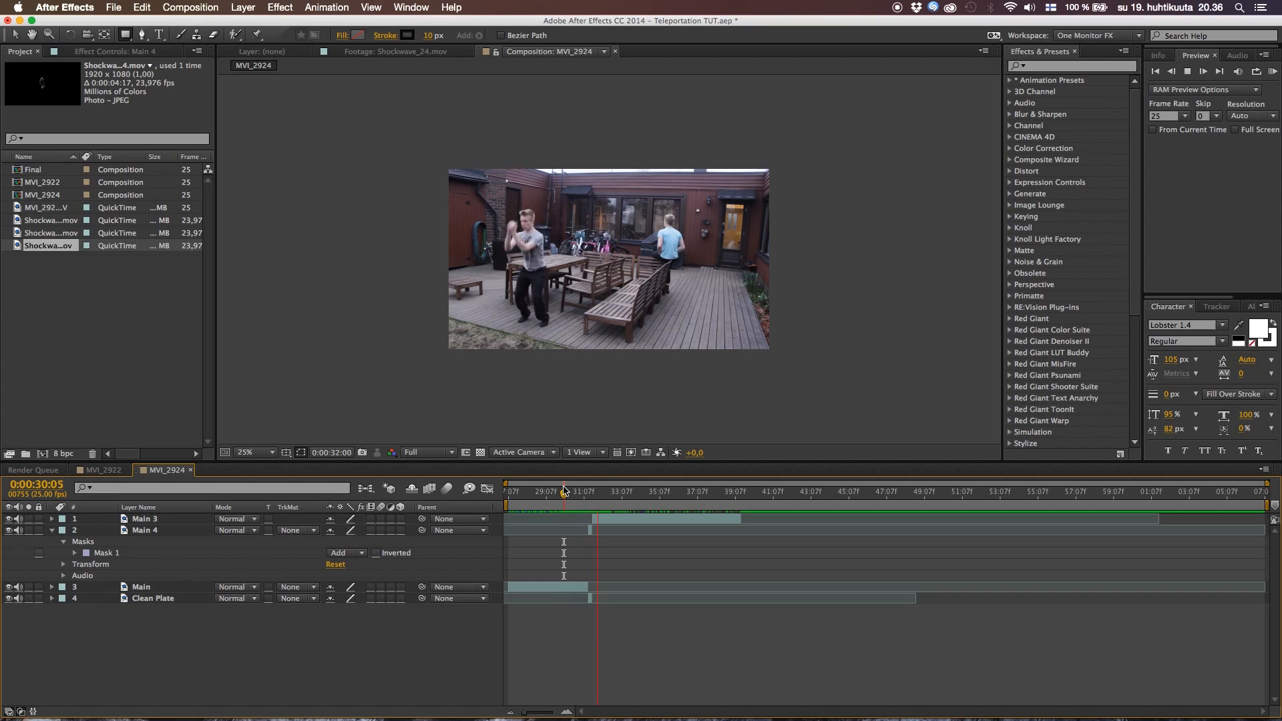
{"action": "left_click", "coordinate": [568, 494]}
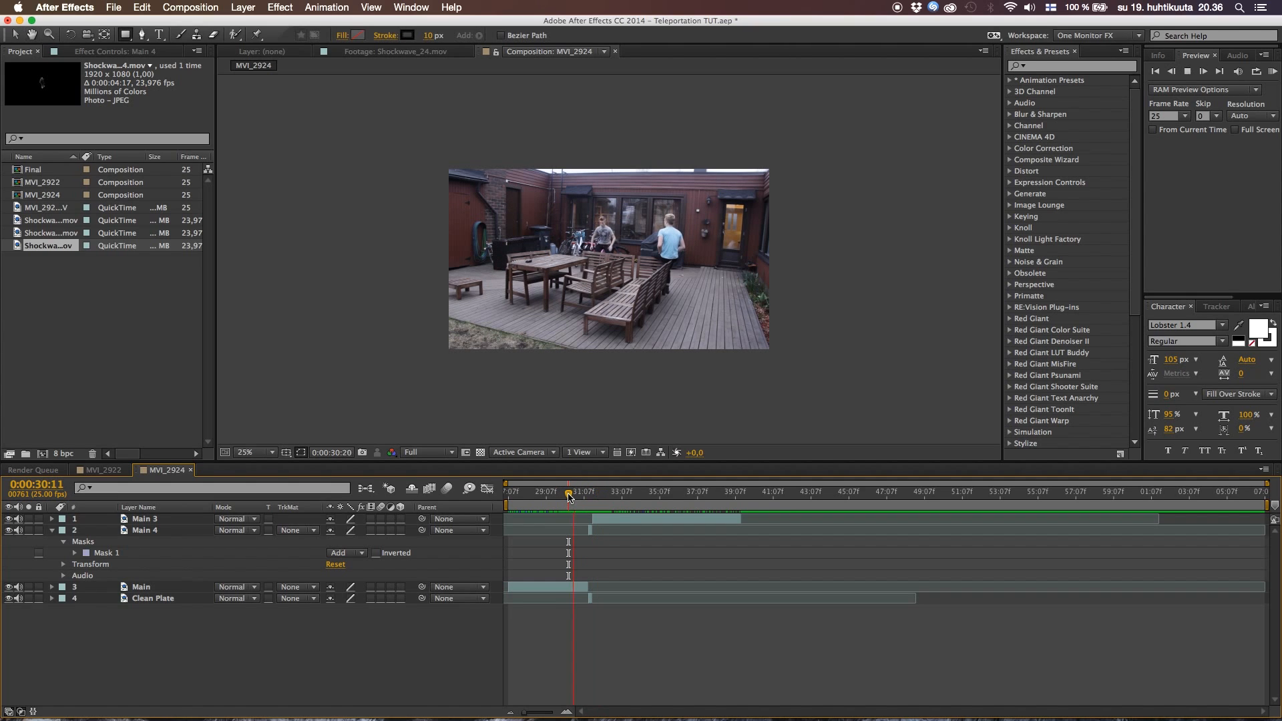
{"action": "key", "text": "space"}
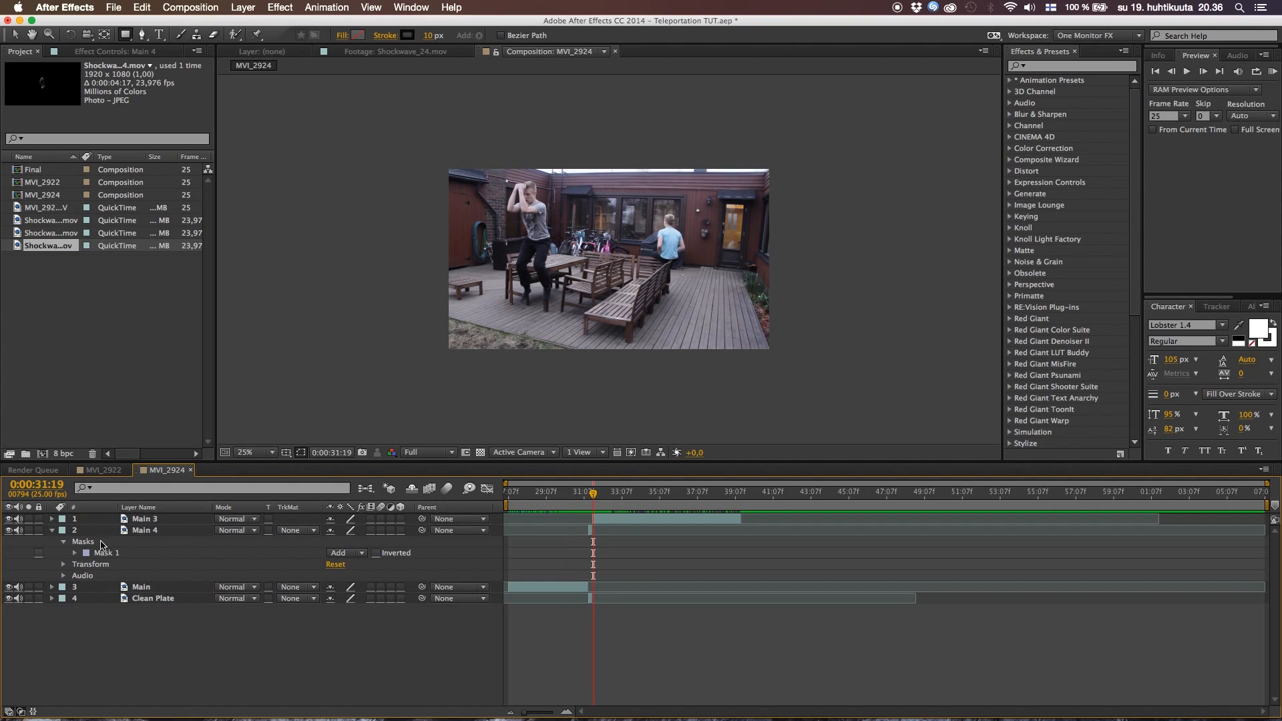
Collapse the Main 4 layer's properties and set the current time to 0:00:31:13, where the actor disappears
{"action": "left_click", "coordinate": [52, 530]}
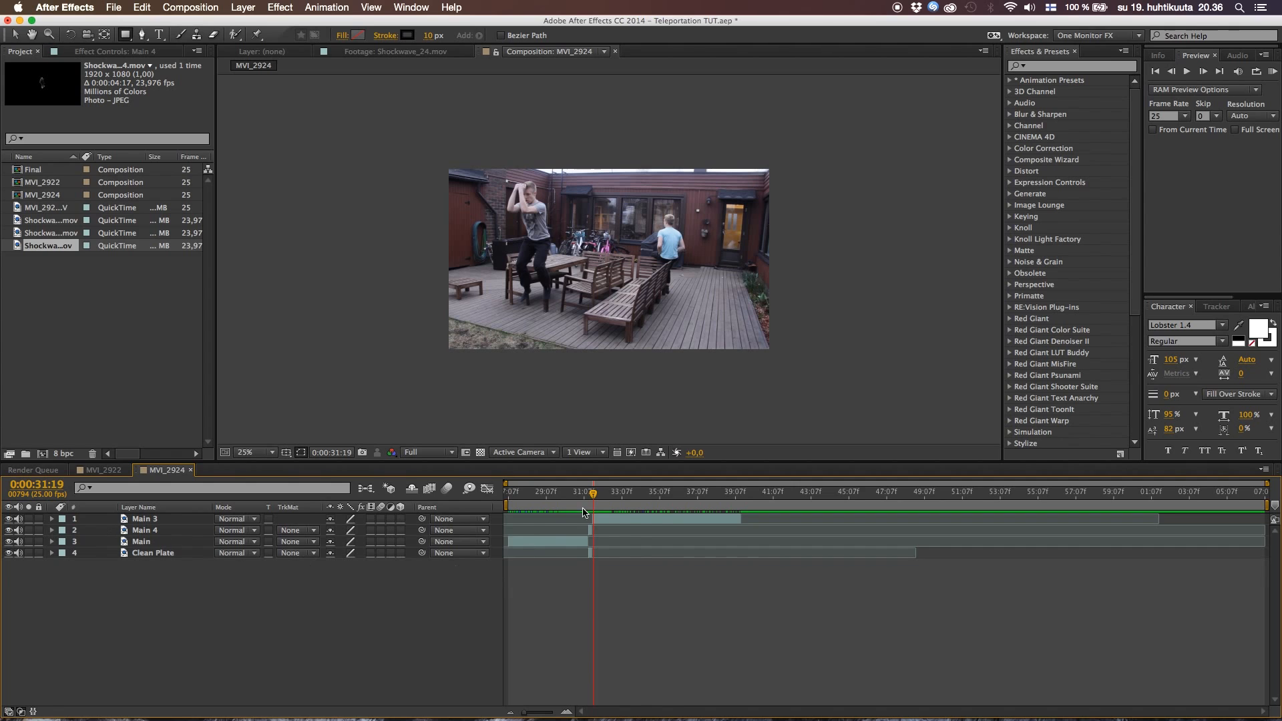
{"action": "left_click_drag", "start_coordinate": [528, 713], "coordinate": [542, 715]}
{"action": "mouse_move", "coordinate": [727, 494]}
{"action": "left_mouse_down"}
{"action": "mouse_move", "coordinate": [702, 500]}
{"action": "mouse_move", "coordinate": [735, 508]}
{"action": "mouse_move", "coordinate": [717, 514]}
{"action": "left_mouse_up"}
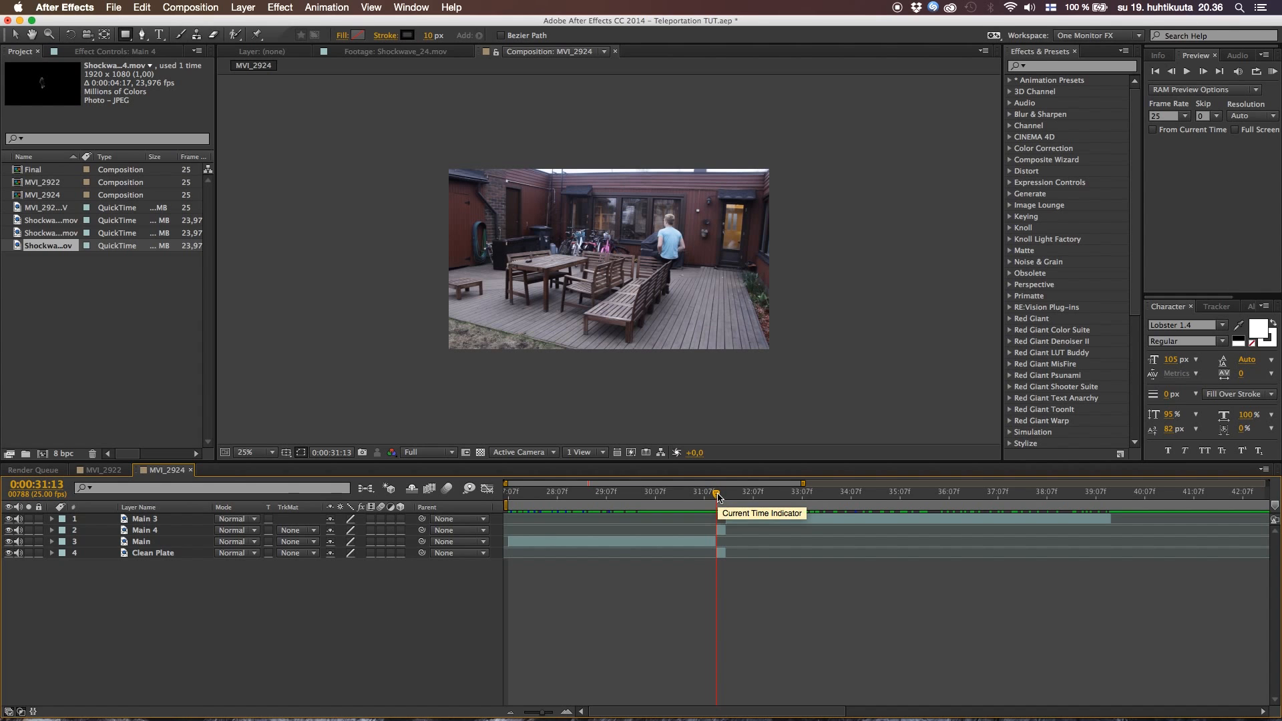
Draw a closed six-point Pen mask on Main 4 over the narrow window area beside the head of the man in the blue shirt
{"action": "scroll", "coordinate": [659, 223], "scroll_direction": "up", "scroll_amount": 4}
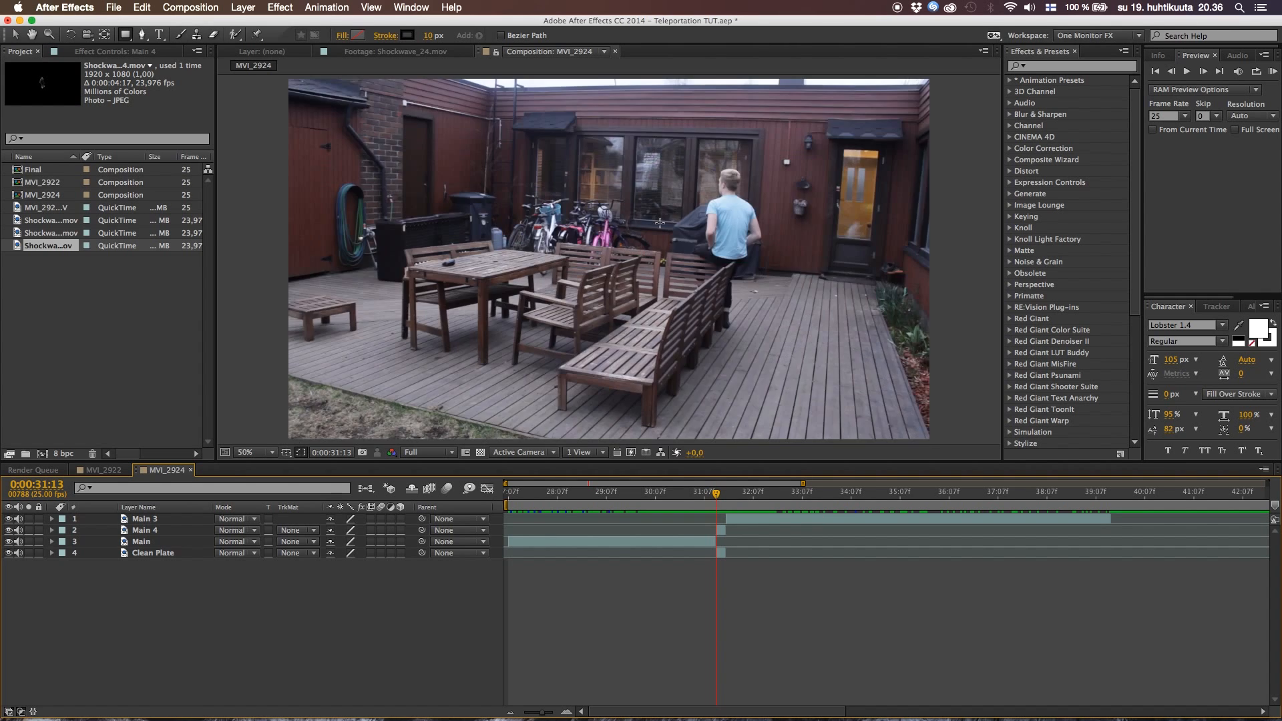
{"action": "left_click_drag", "start_coordinate": [739, 163], "coordinate": [550, 298]}
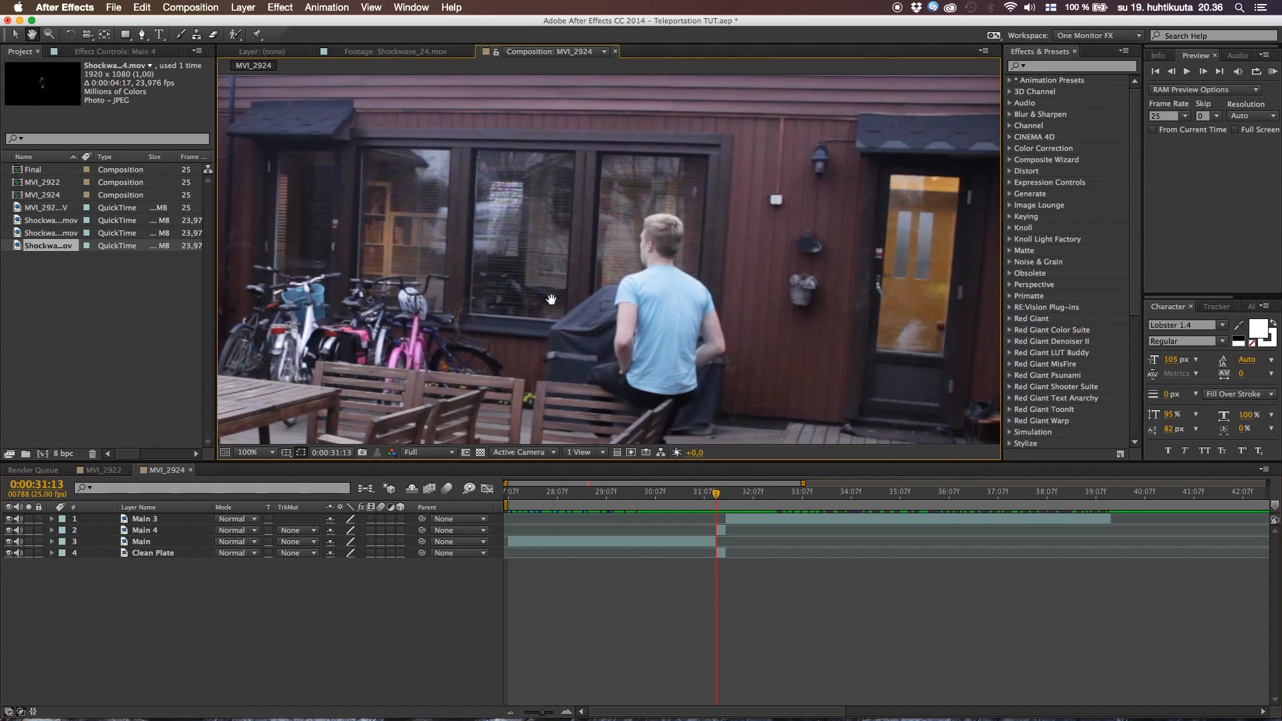
{"action": "left_click_drag", "start_coordinate": [698, 493], "coordinate": [718, 523]}
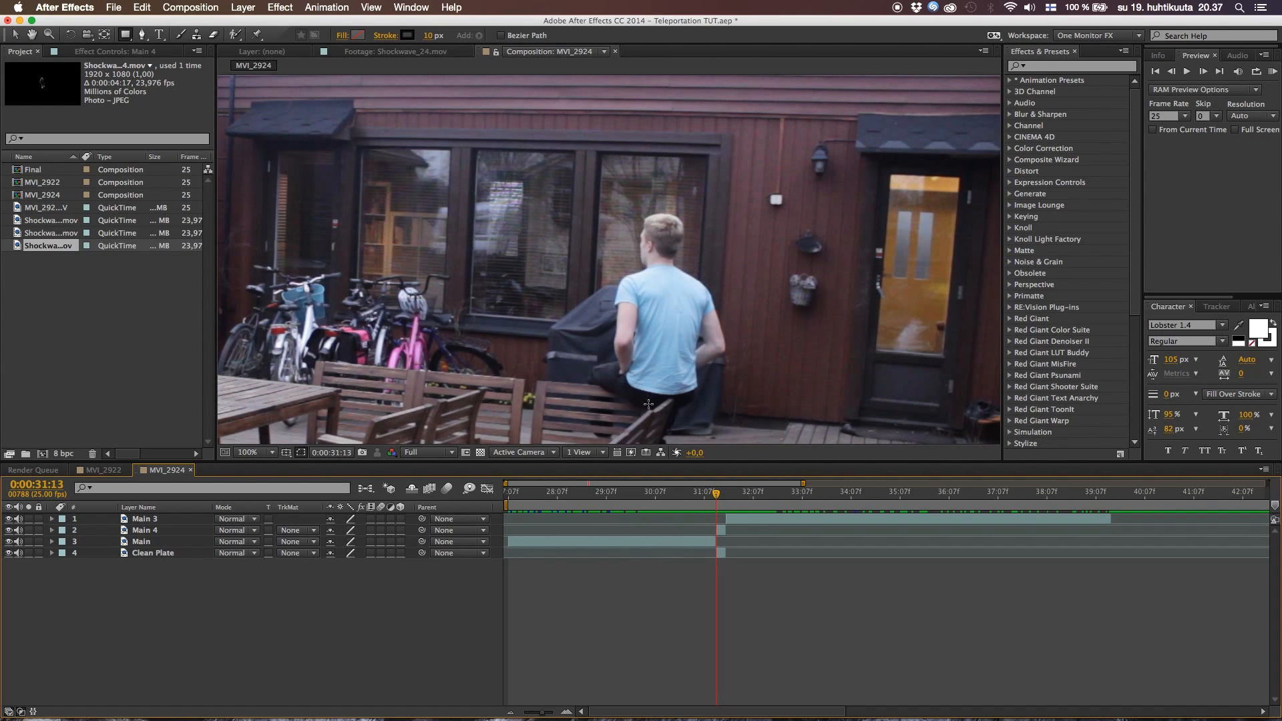
{"action": "left_click", "coordinate": [721, 533]}
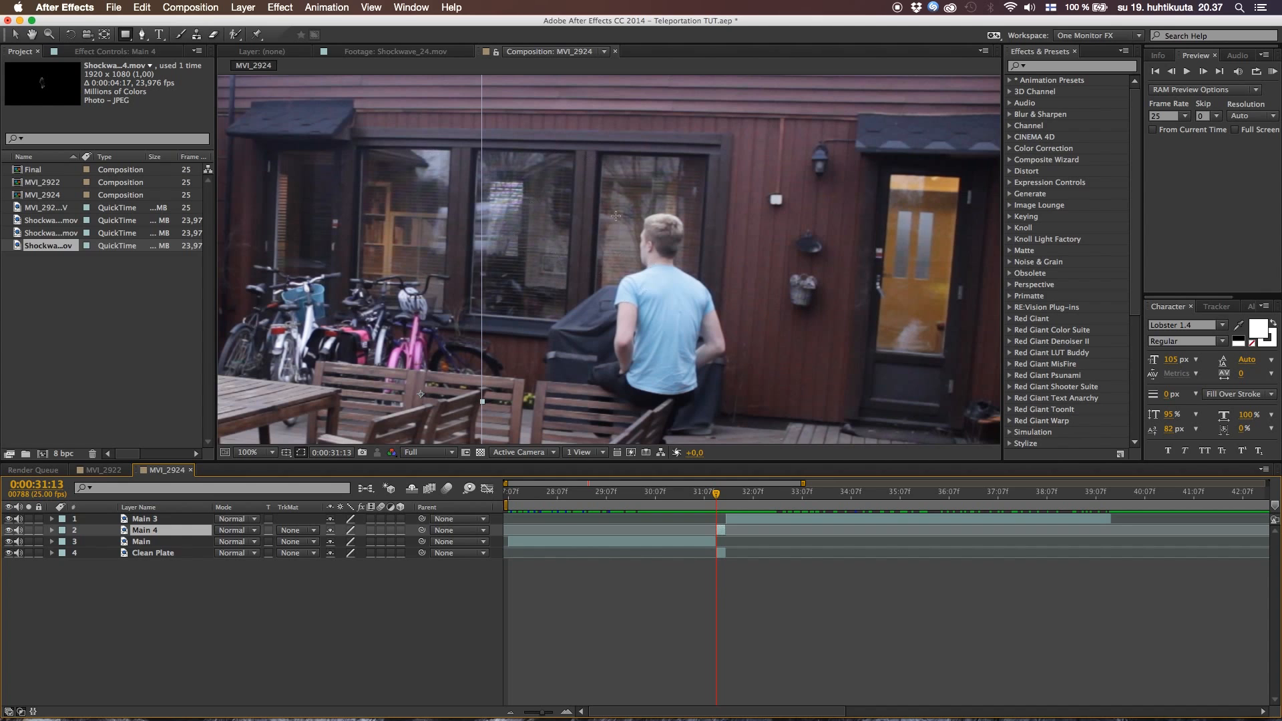
{"action": "left_click", "coordinate": [142, 34]}
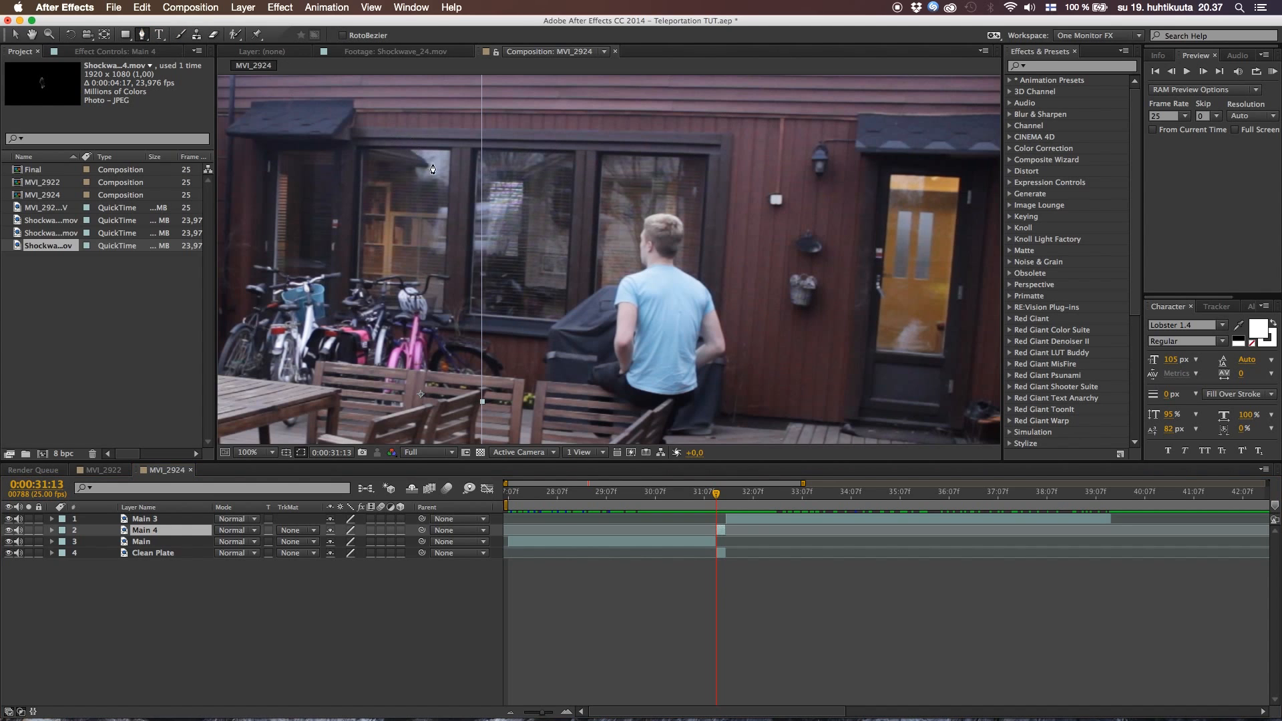
{"action": "scroll", "coordinate": [606, 275], "scroll_direction": "up", "scroll_amount": 4}
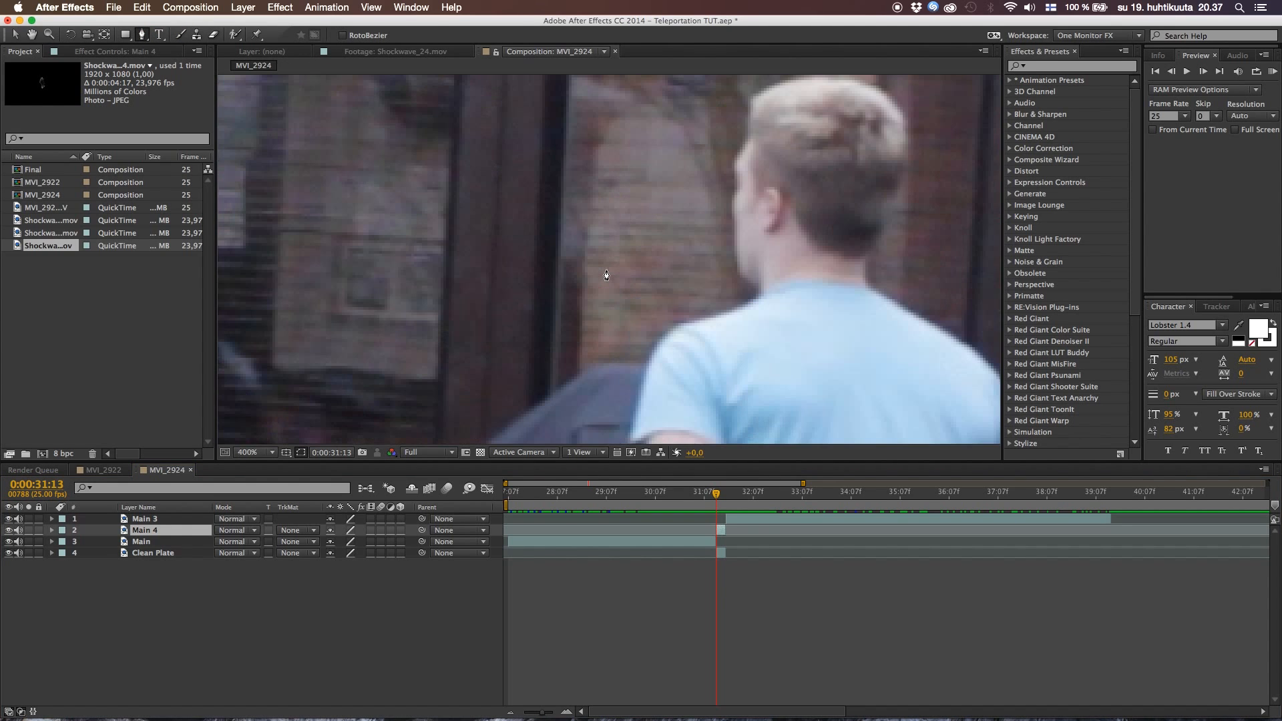
{"action": "scroll", "coordinate": [607, 275], "scroll_direction": "down", "scroll_amount": 4}
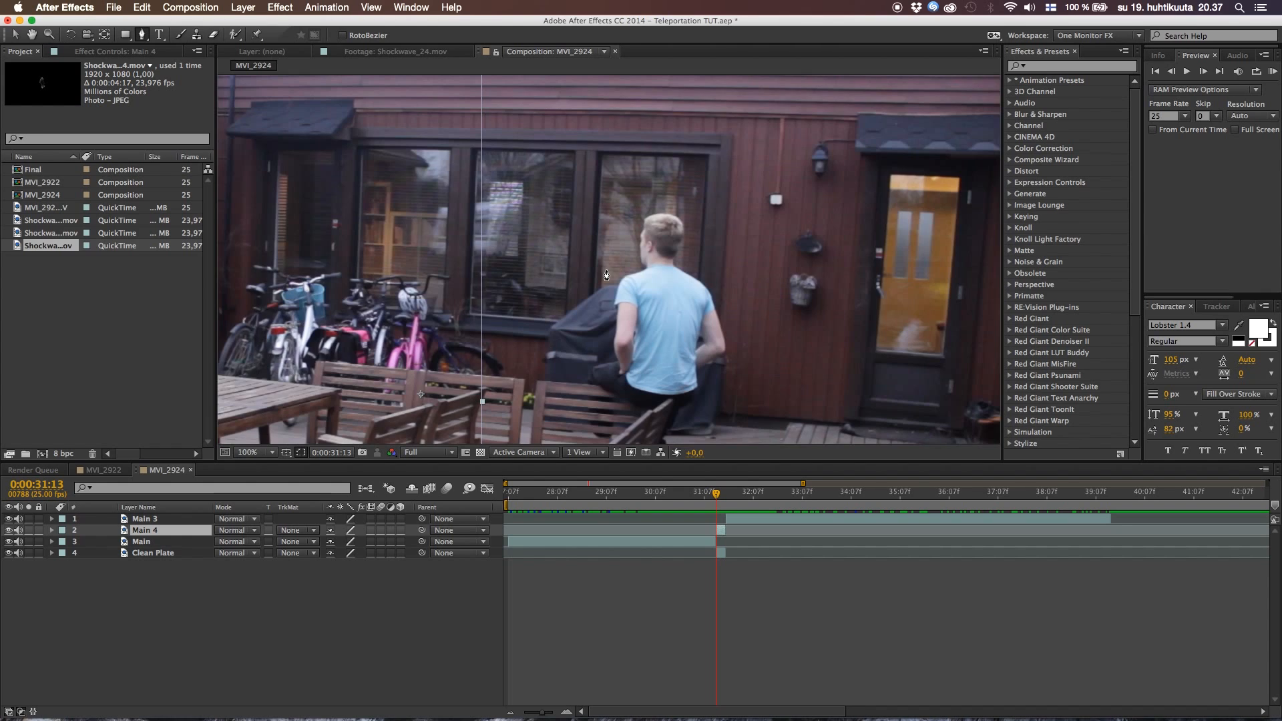
{"action": "scroll", "coordinate": [607, 275], "scroll_direction": "up", "scroll_amount": 4}
{"action": "scroll", "coordinate": [606, 275], "scroll_direction": "down", "scroll_amount": 2}
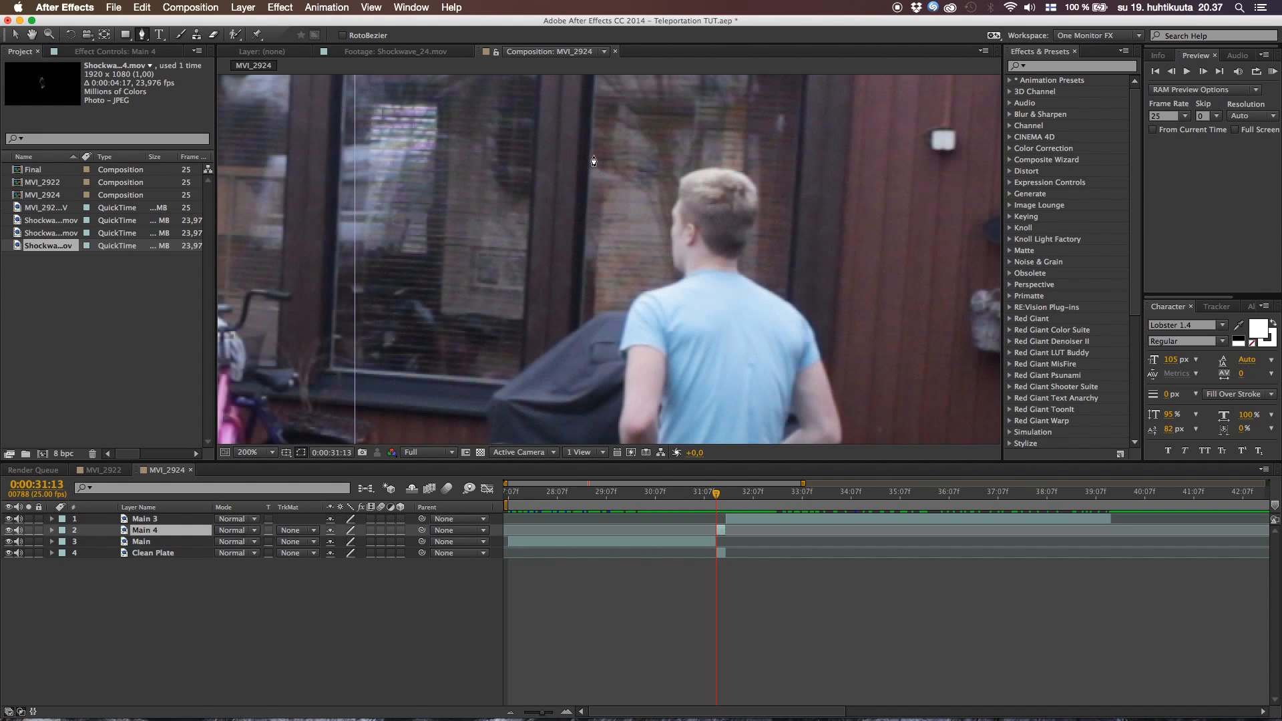
{"action": "left_click", "coordinate": [591, 155]}
{"action": "left_click", "coordinate": [640, 173]}
{"action": "left_click", "coordinate": [626, 235]}
{"action": "left_click", "coordinate": [604, 289]}
{"action": "left_click", "coordinate": [598, 311]}
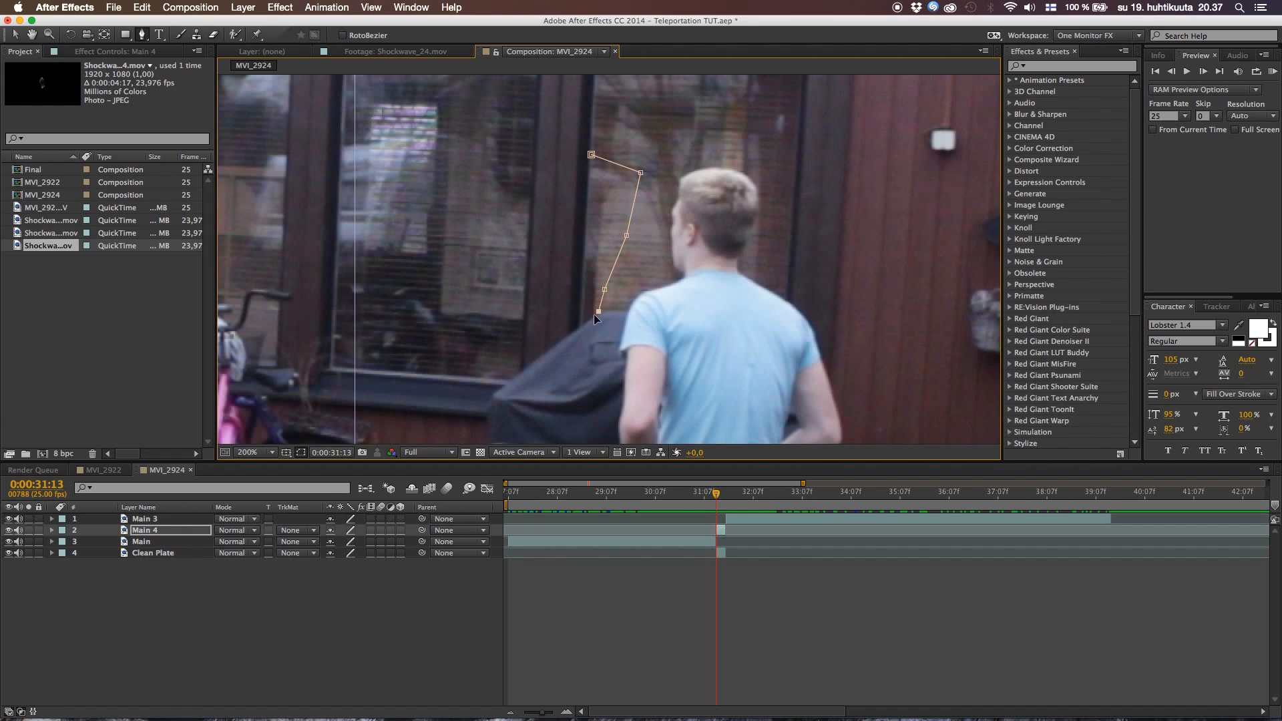
{"action": "left_click", "coordinate": [583, 323]}
{"action": "left_click", "coordinate": [591, 157]}
Set Mask 2 on Main 4 to Subtract mode and collapse the layer's mask properties
{"action": "key", "text": "m"}
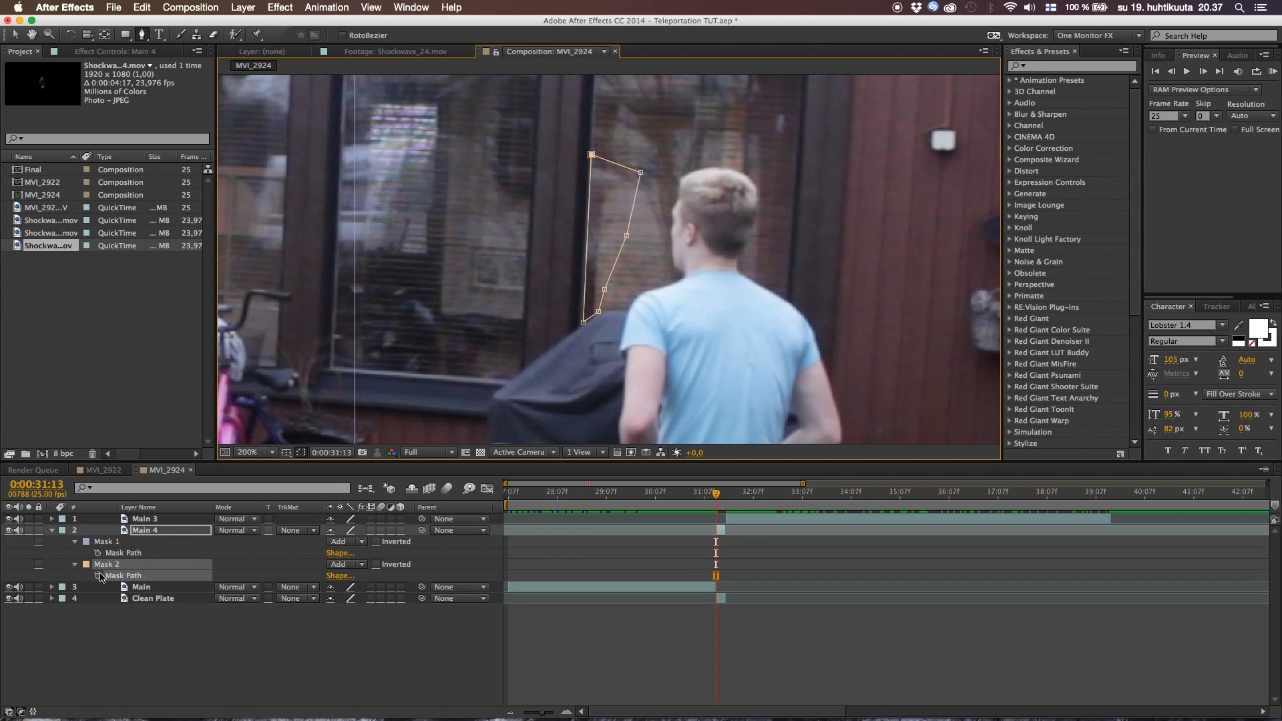
{"action": "left_click", "coordinate": [359, 566]}
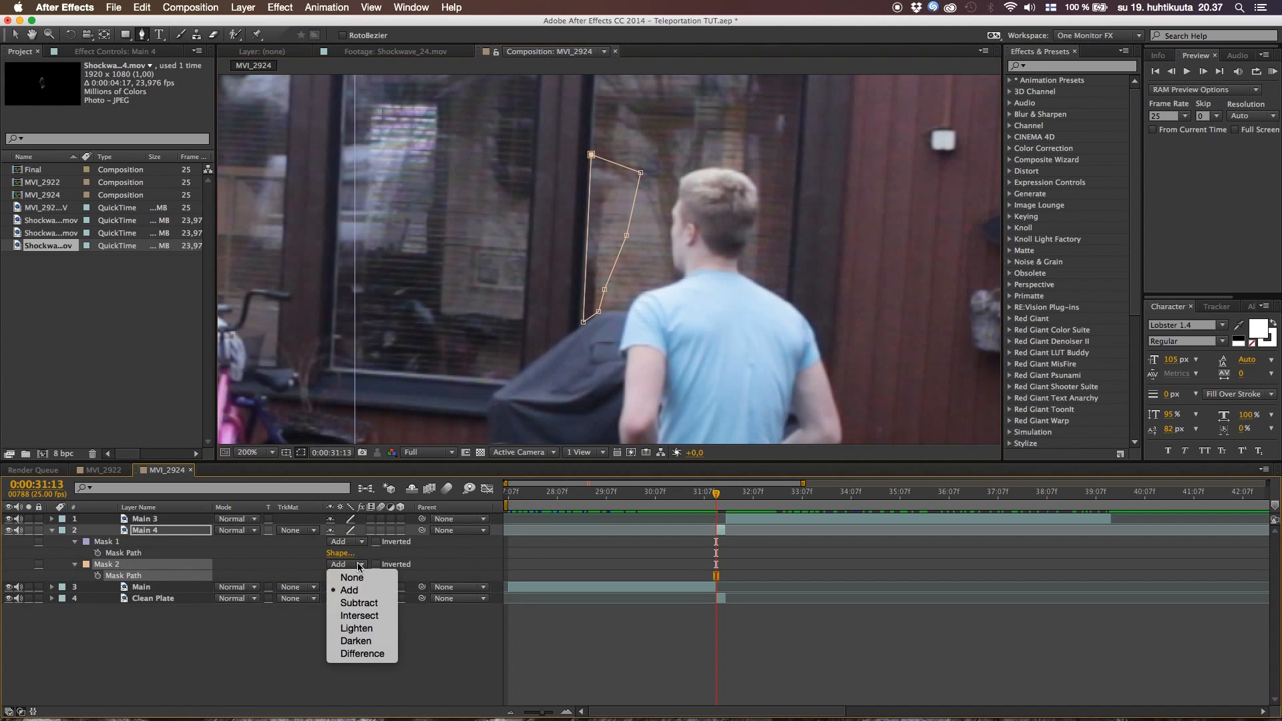
{"action": "left_click", "coordinate": [358, 604]}
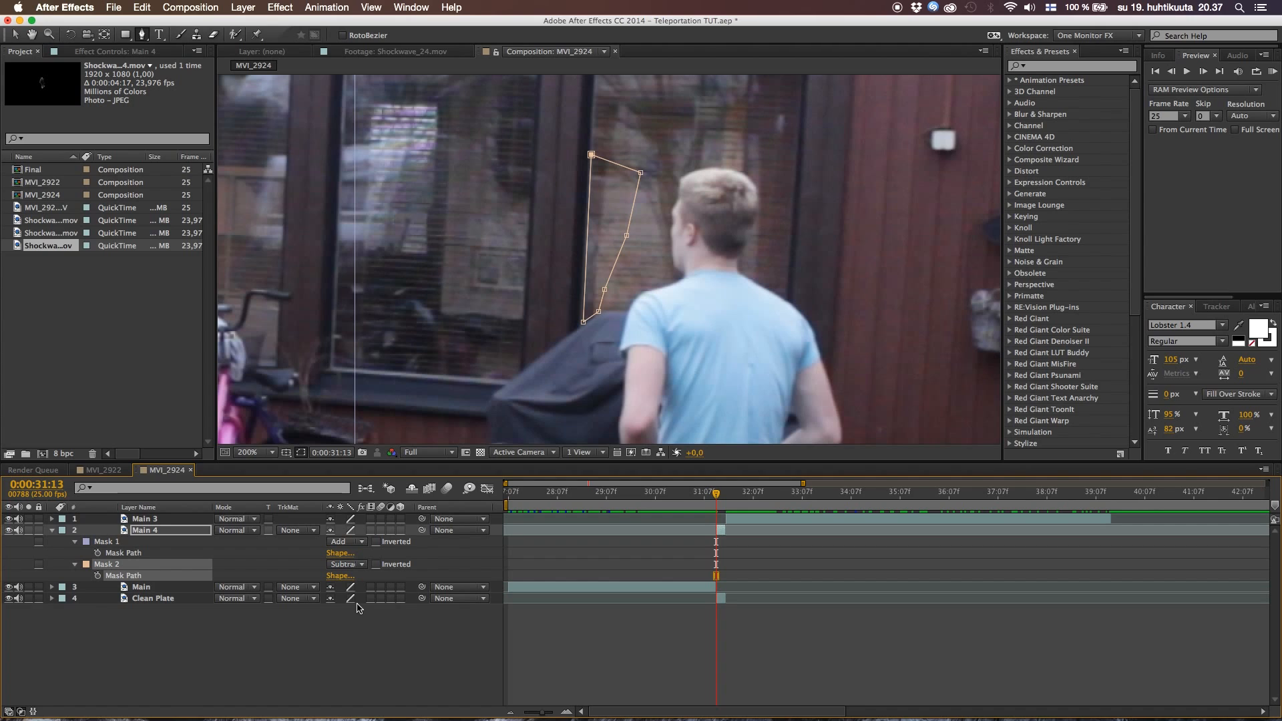
{"action": "left_click", "coordinate": [191, 635]}
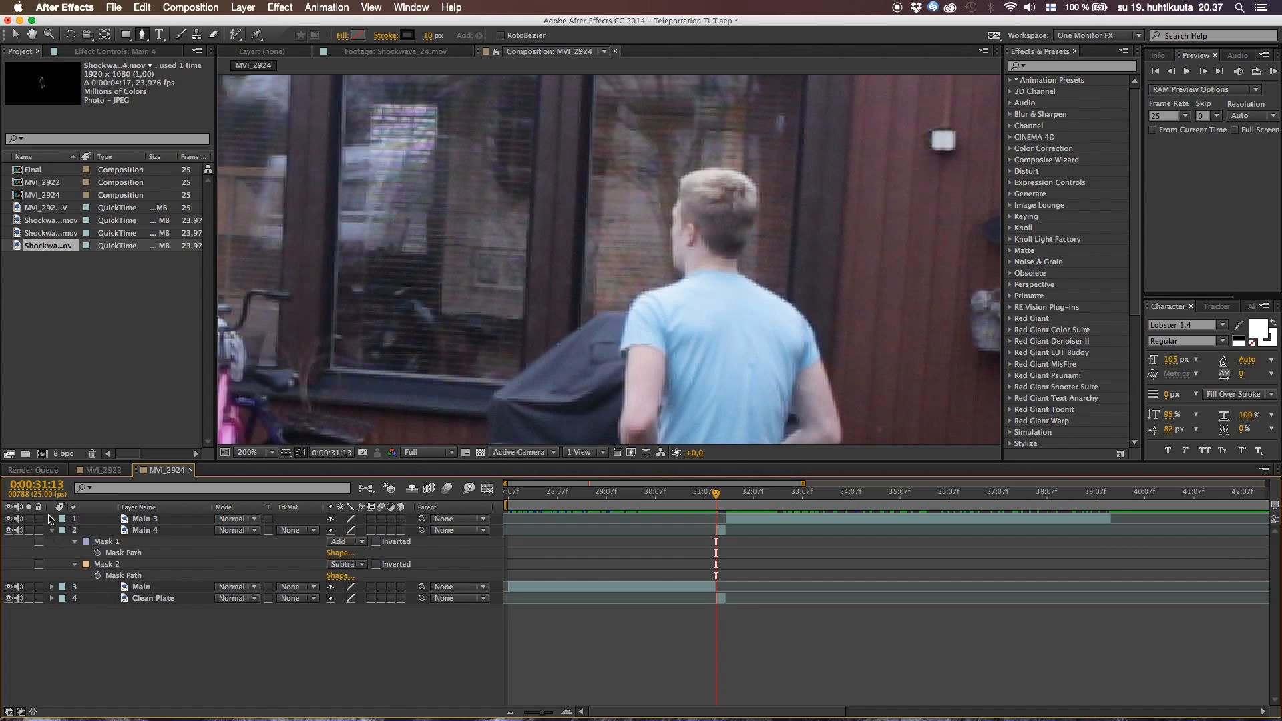
{"action": "left_click", "coordinate": [53, 530]}
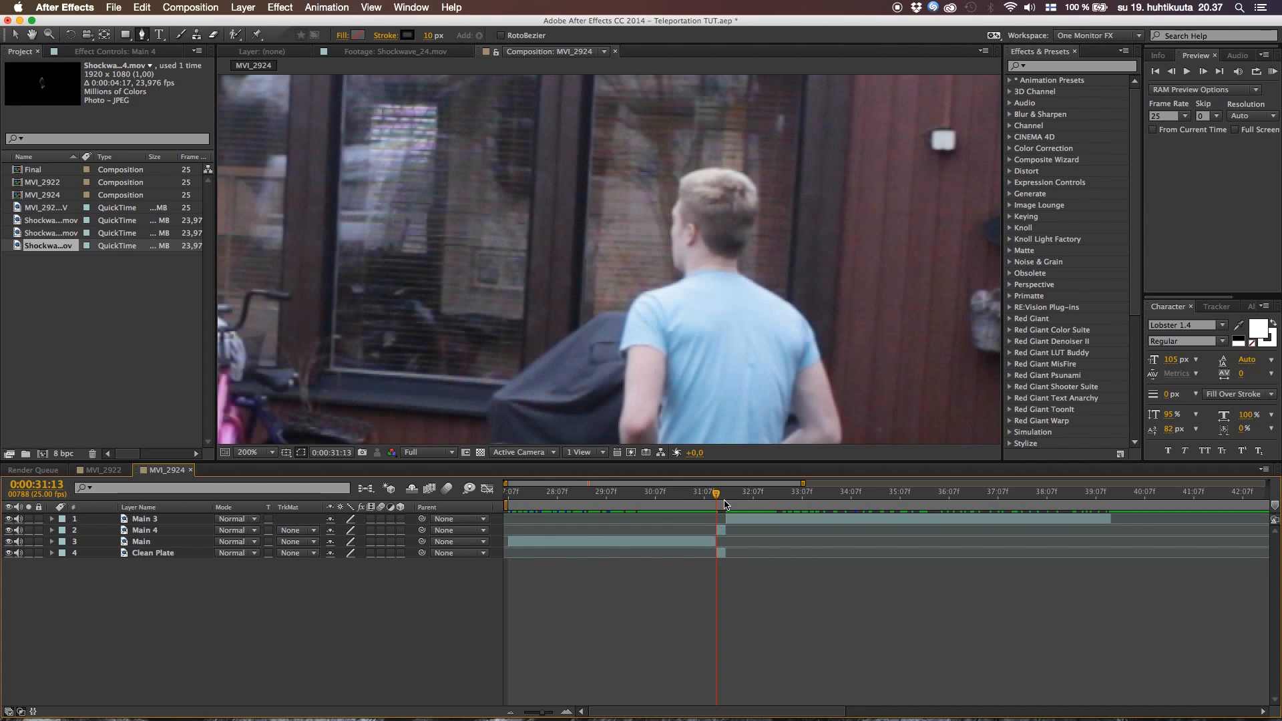
Play back the teleport transition from 0:00:31:00 and from 0:00:31:06, and park the current time at 0:00:31:08
{"action": "left_click_drag", "start_coordinate": [544, 712], "coordinate": [541, 713]}
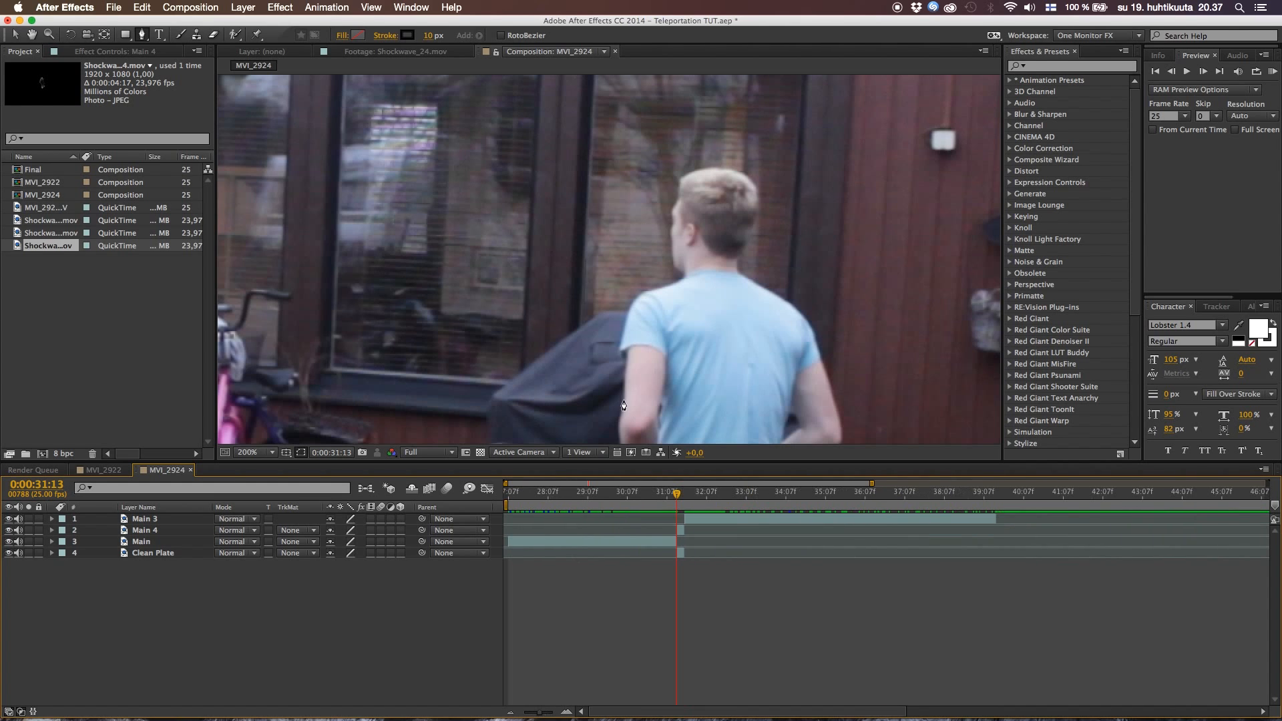
{"action": "scroll", "coordinate": [625, 400], "scroll_direction": "down", "scroll_amount": 6}
{"action": "key", "text": "v"}
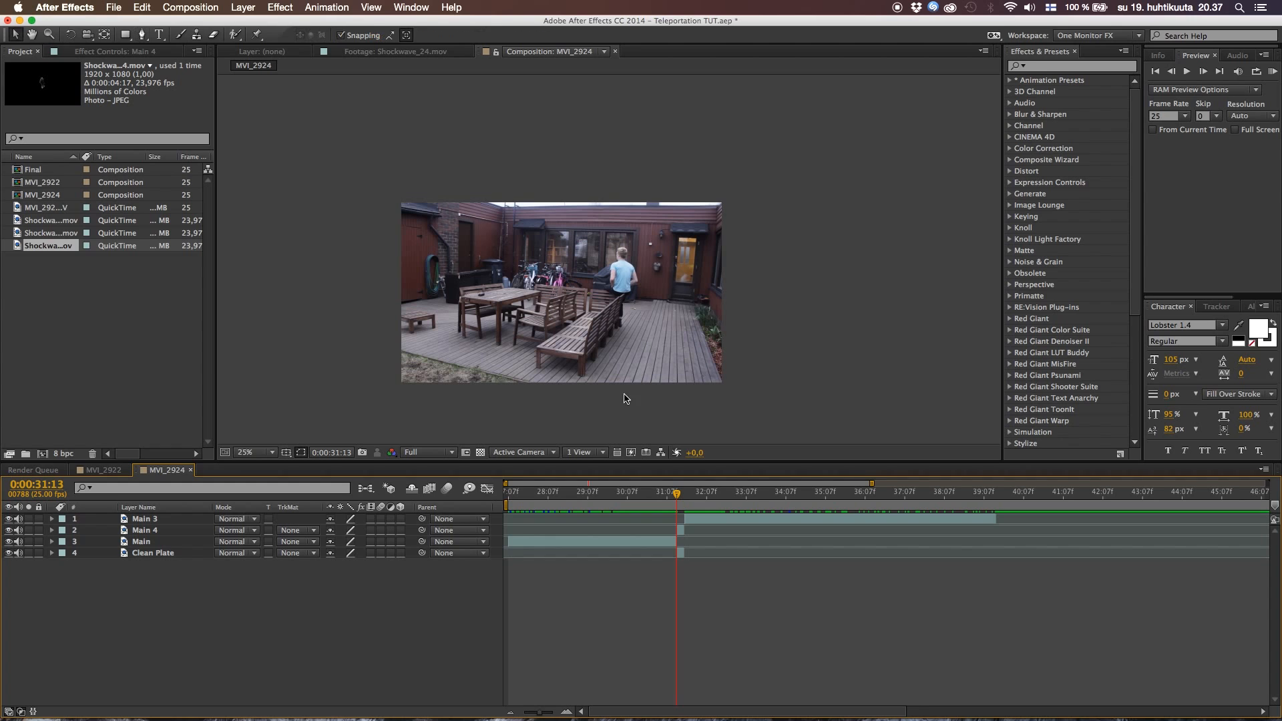
{"action": "left_click", "coordinate": [656, 495]}
{"action": "key", "text": "space"}
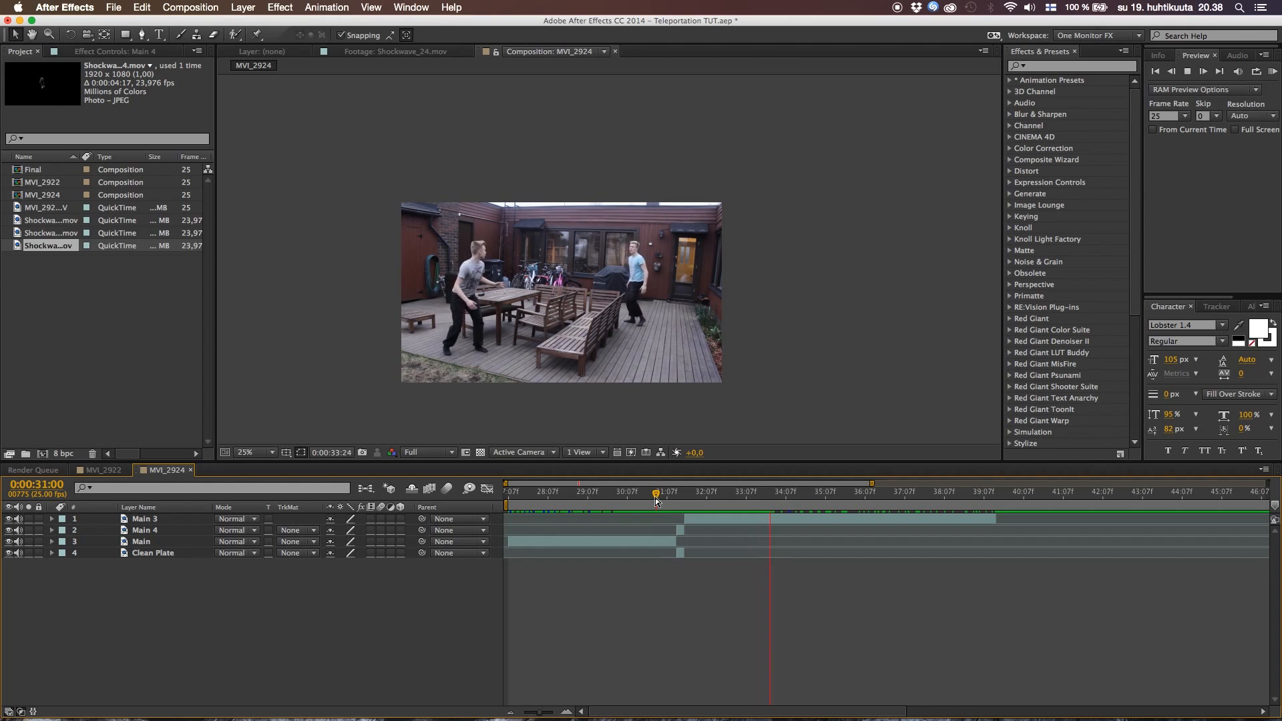
{"action": "key", "text": "space"}
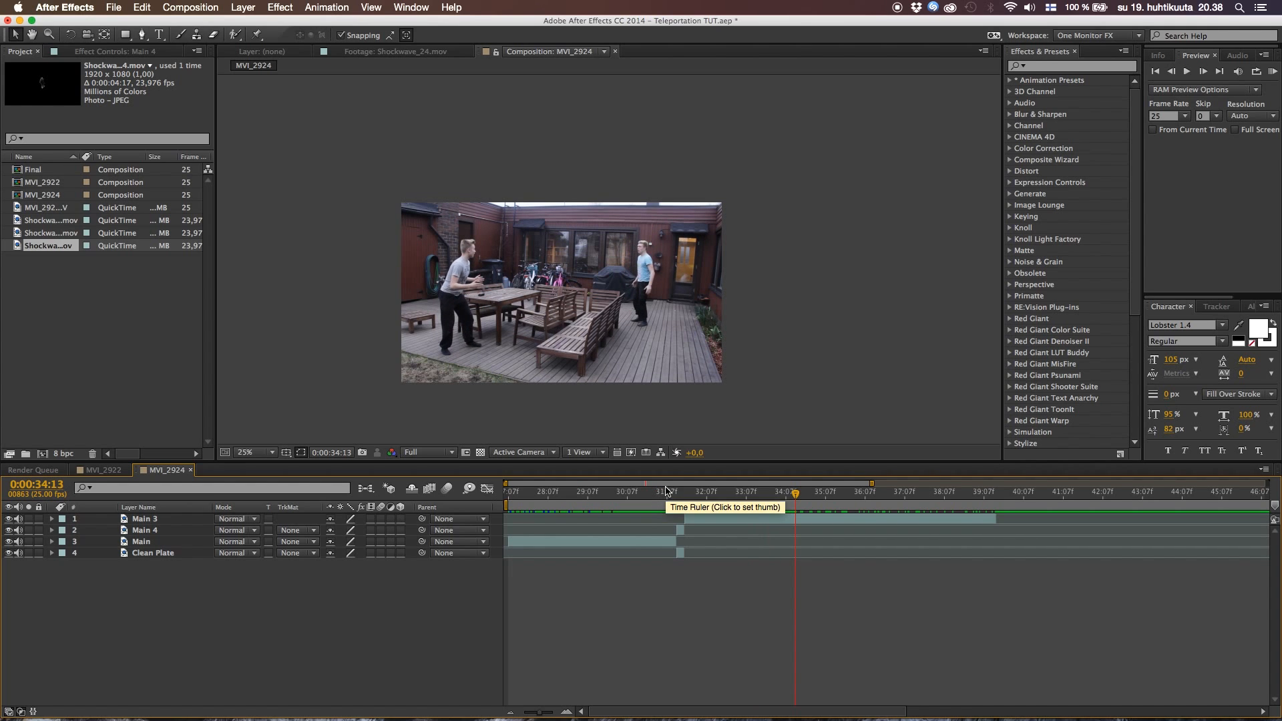
{"action": "left_click", "coordinate": [665, 490]}
{"action": "key", "text": "space"}
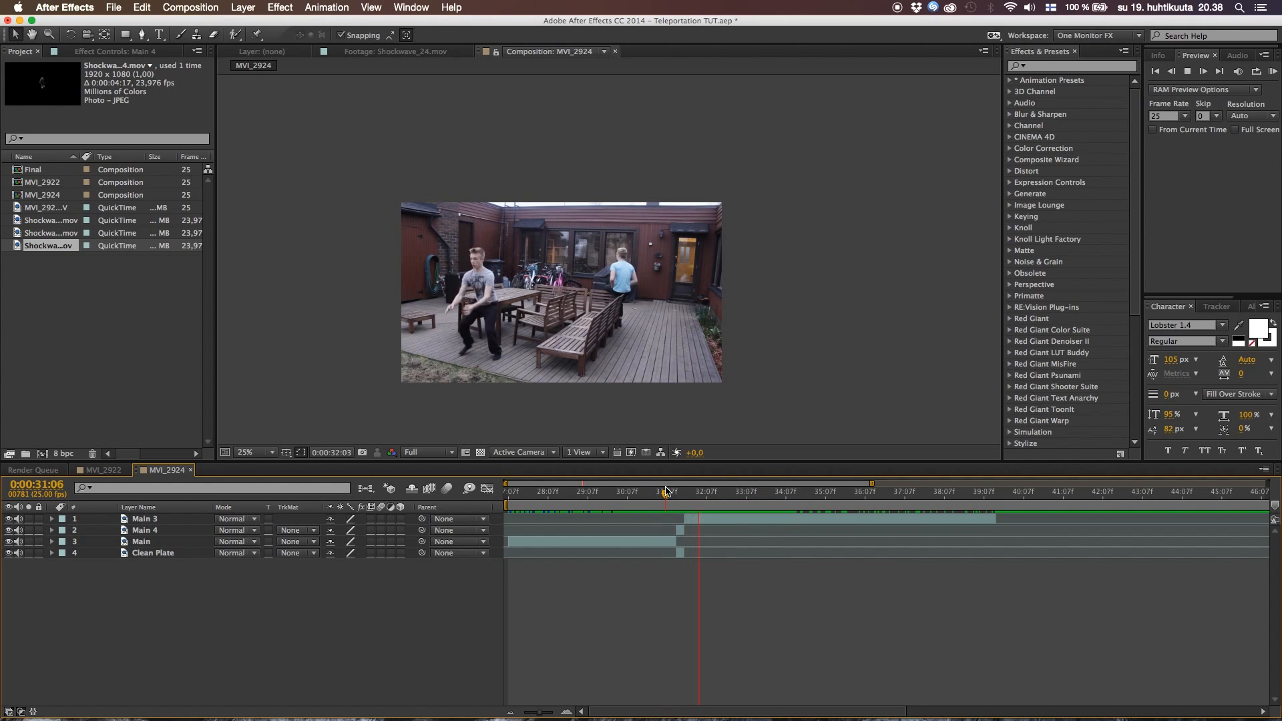
{"action": "key", "text": "space"}
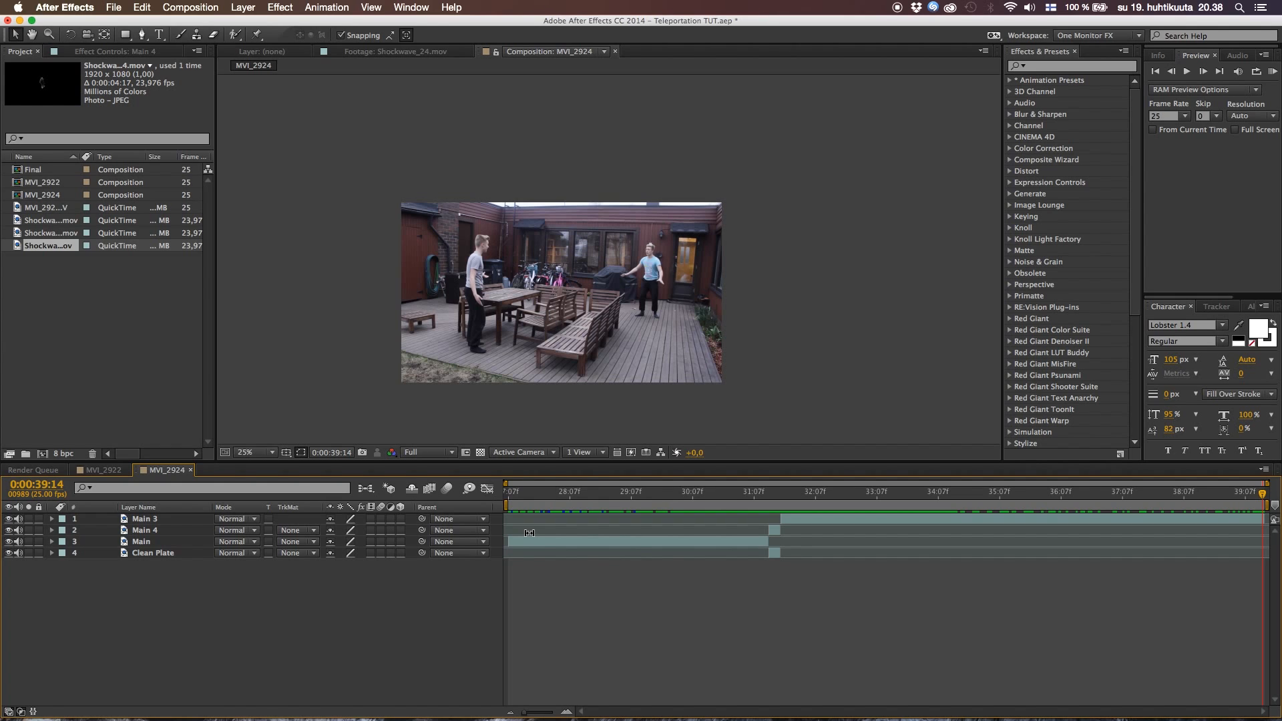
{"action": "left_click_drag", "start_coordinate": [701, 494], "coordinate": [758, 497]}
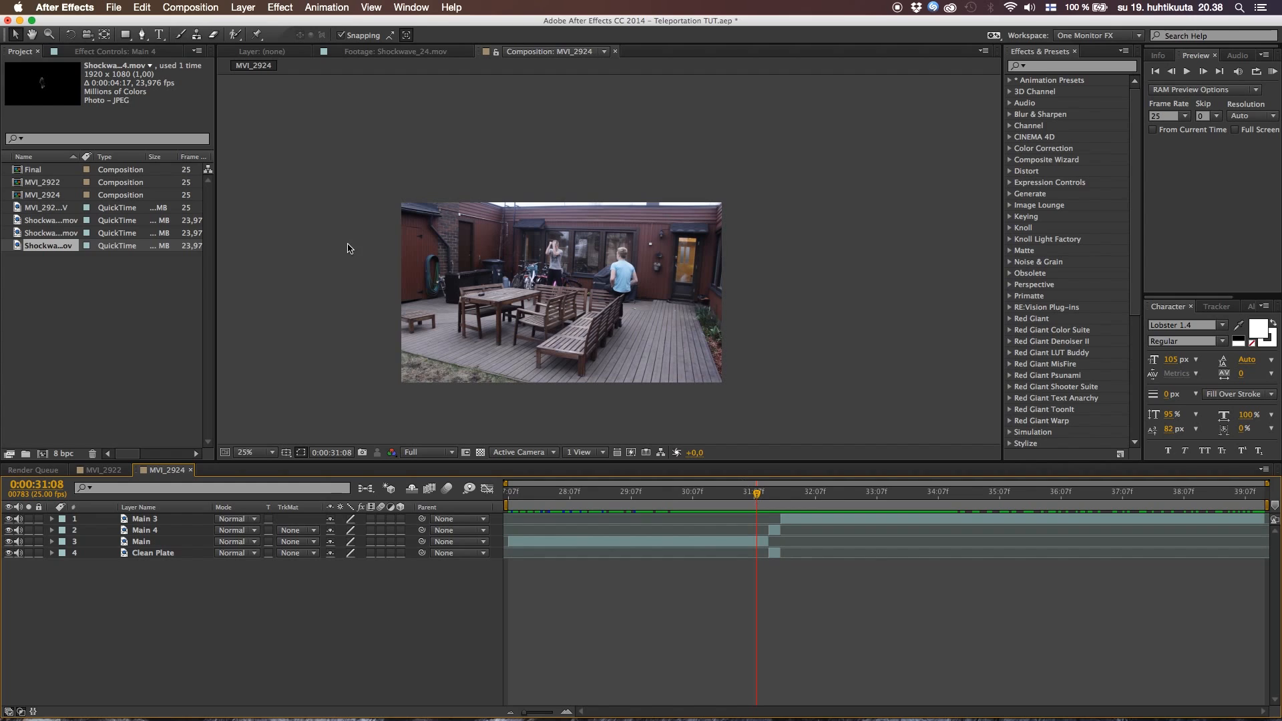
Preview the Shockwave_01, Shockwave_12 and Shockwave_24 footage clips, moving through each one to compare the smoke bursts
{"action": "left_click", "coordinate": [71, 297]}
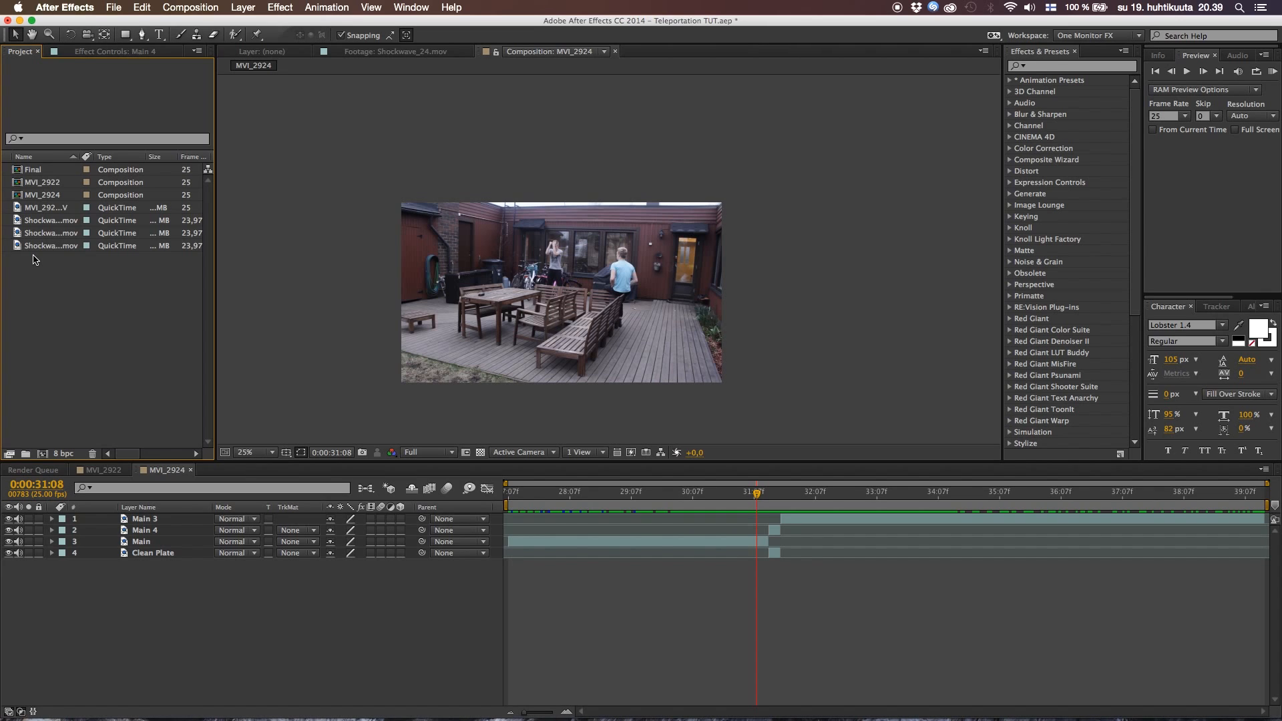
{"action": "double_click", "coordinate": [43, 220]}
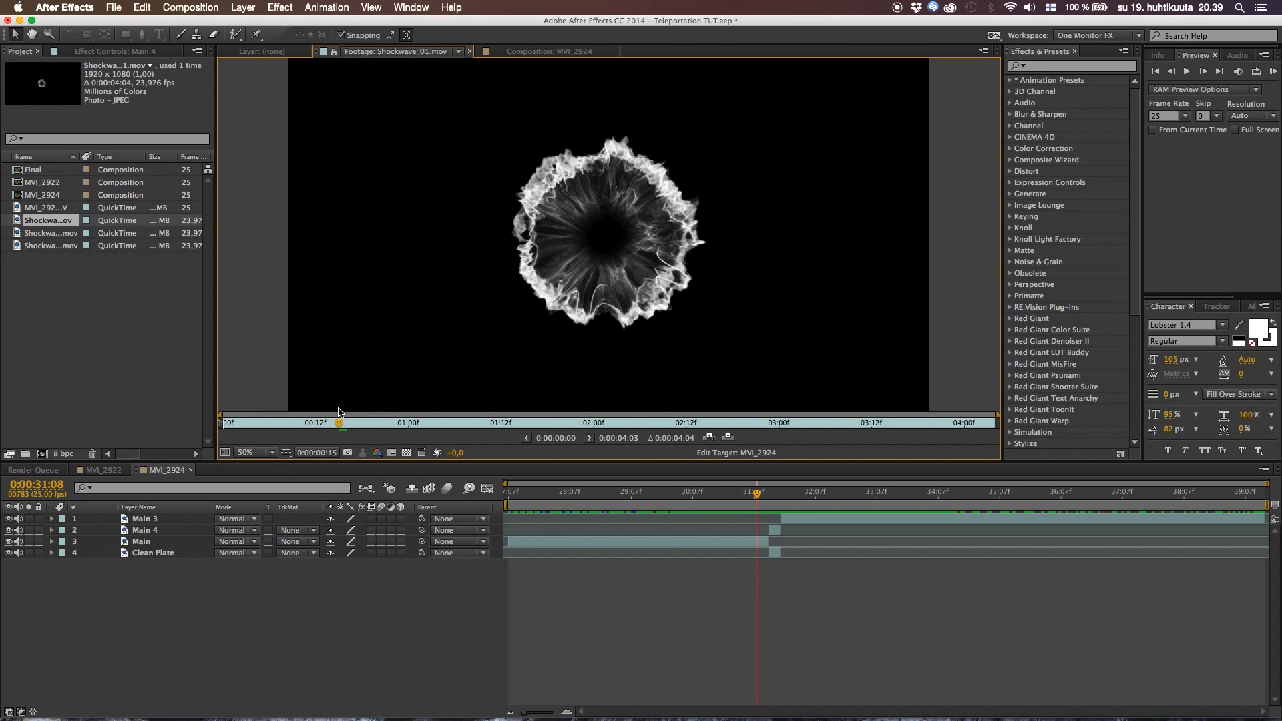
{"action": "left_click_drag", "start_coordinate": [340, 426], "coordinate": [461, 414]}
{"action": "left_click", "coordinate": [307, 423]}
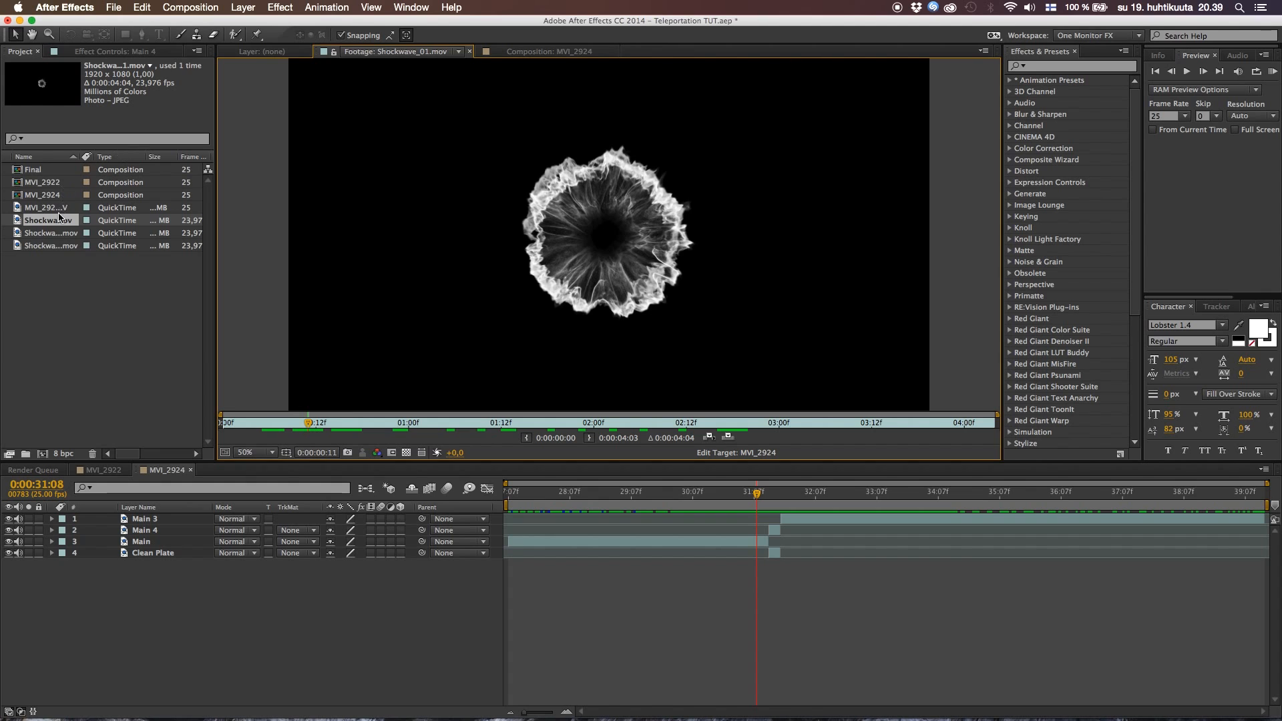
{"action": "left_click", "coordinate": [45, 234]}
{"action": "double_click", "coordinate": [45, 233]}
{"action": "left_click_drag", "start_coordinate": [241, 424], "coordinate": [399, 430]}
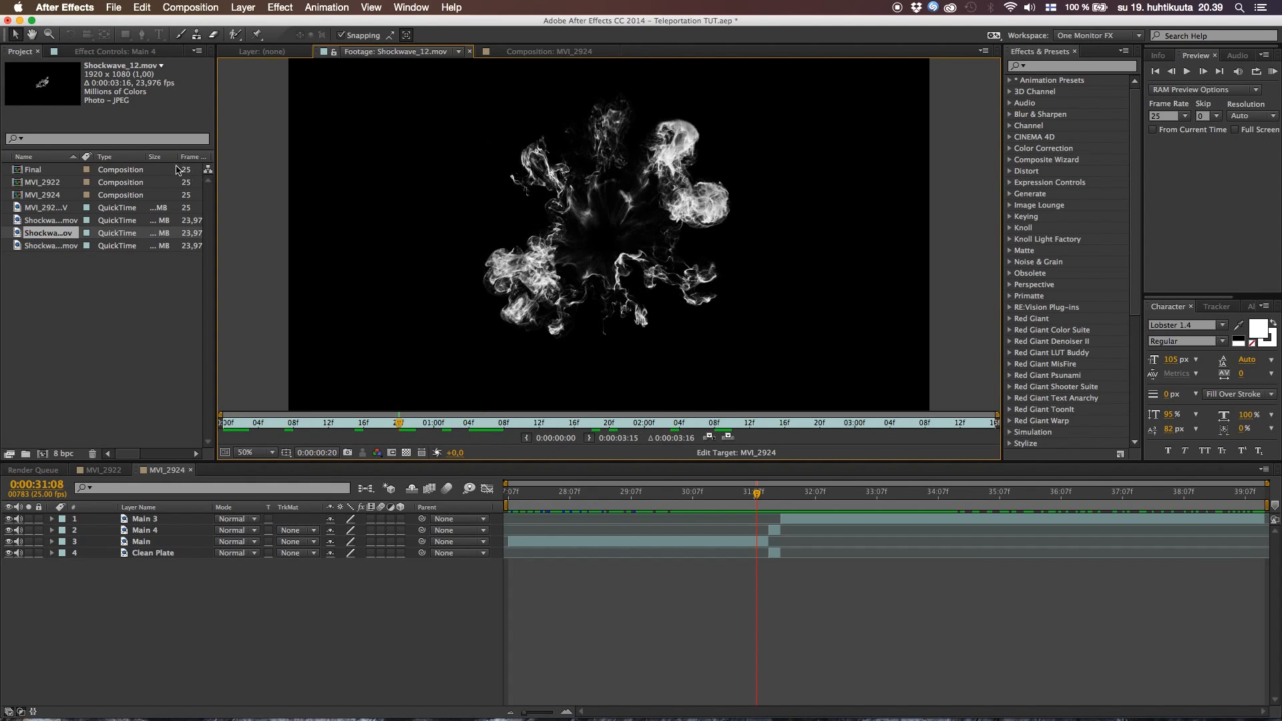
{"action": "double_click", "coordinate": [49, 246]}
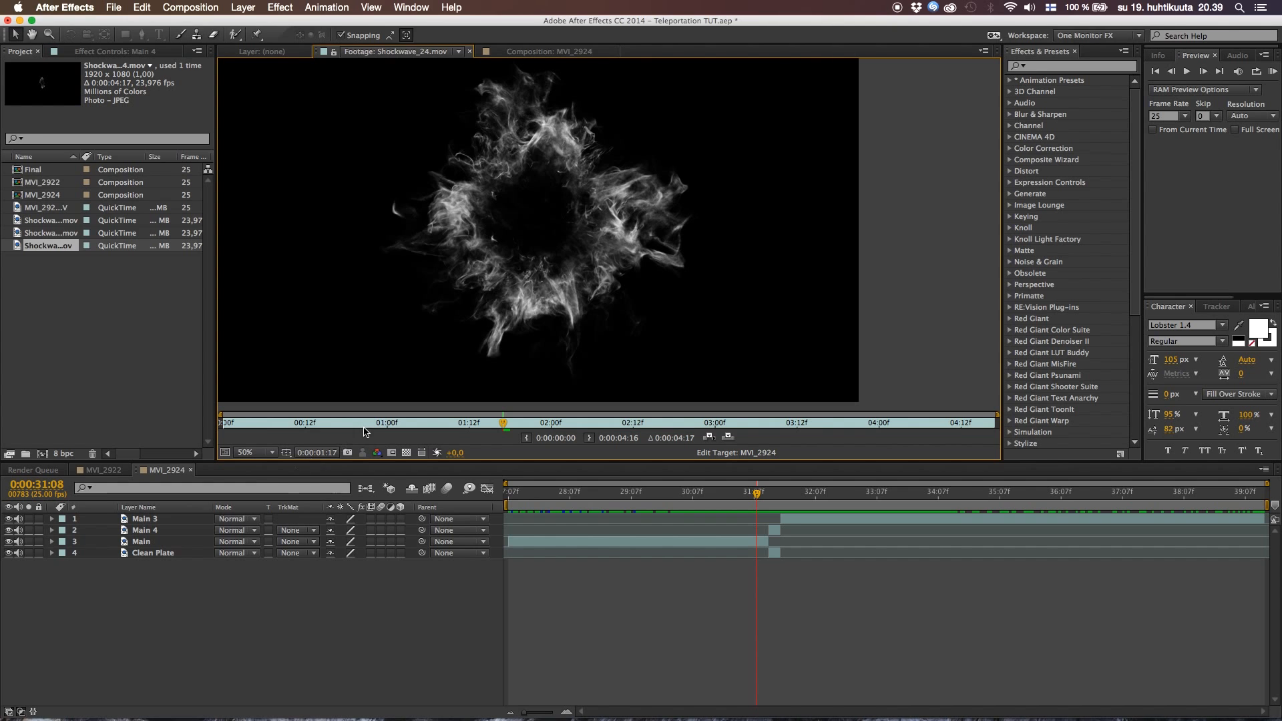
{"action": "left_click_drag", "start_coordinate": [460, 430], "coordinate": [316, 441]}
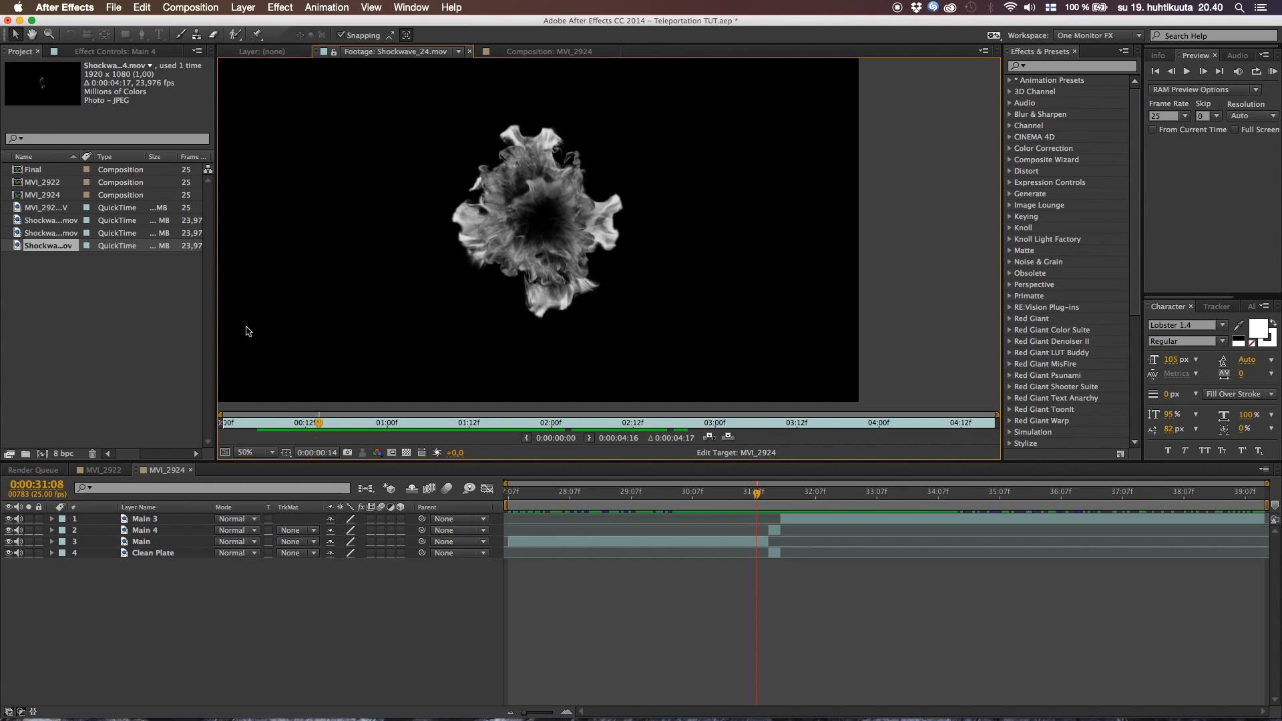
Return to the MVI_2924 composition and set the current time to 0:00:31:18, where the actor reappears
{"action": "left_click", "coordinate": [132, 300]}
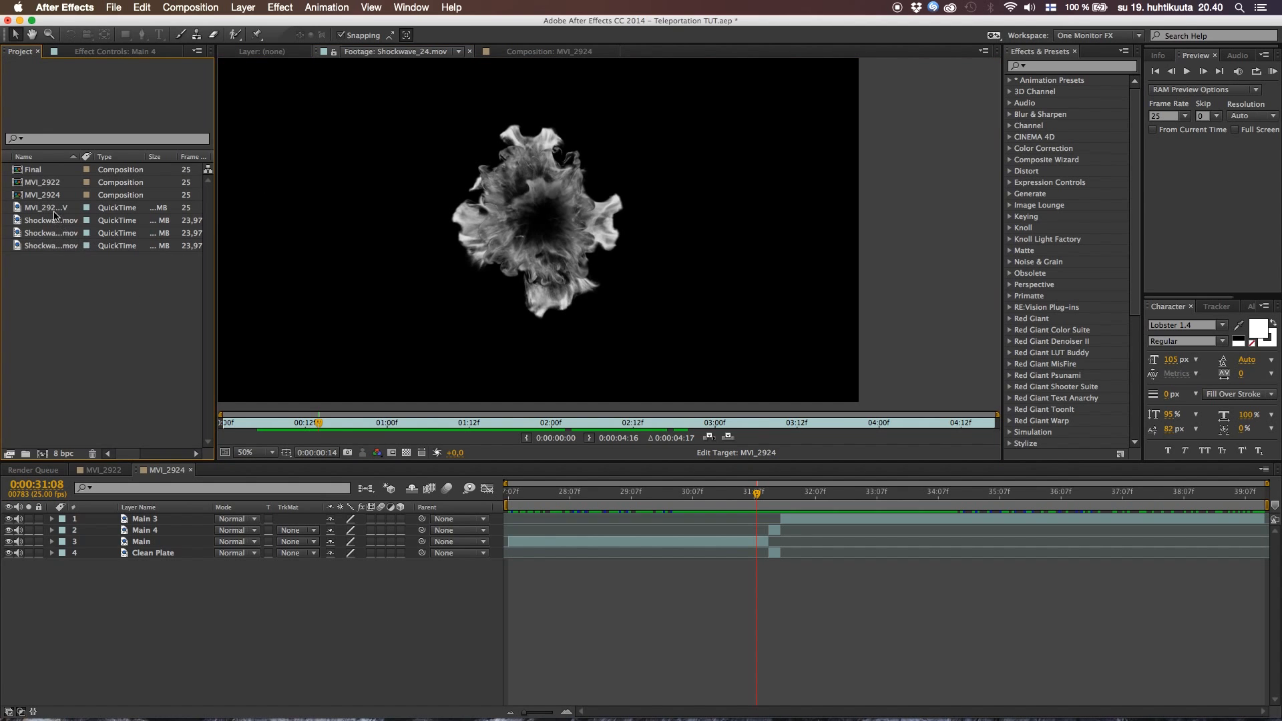
{"action": "left_click", "coordinate": [528, 51]}
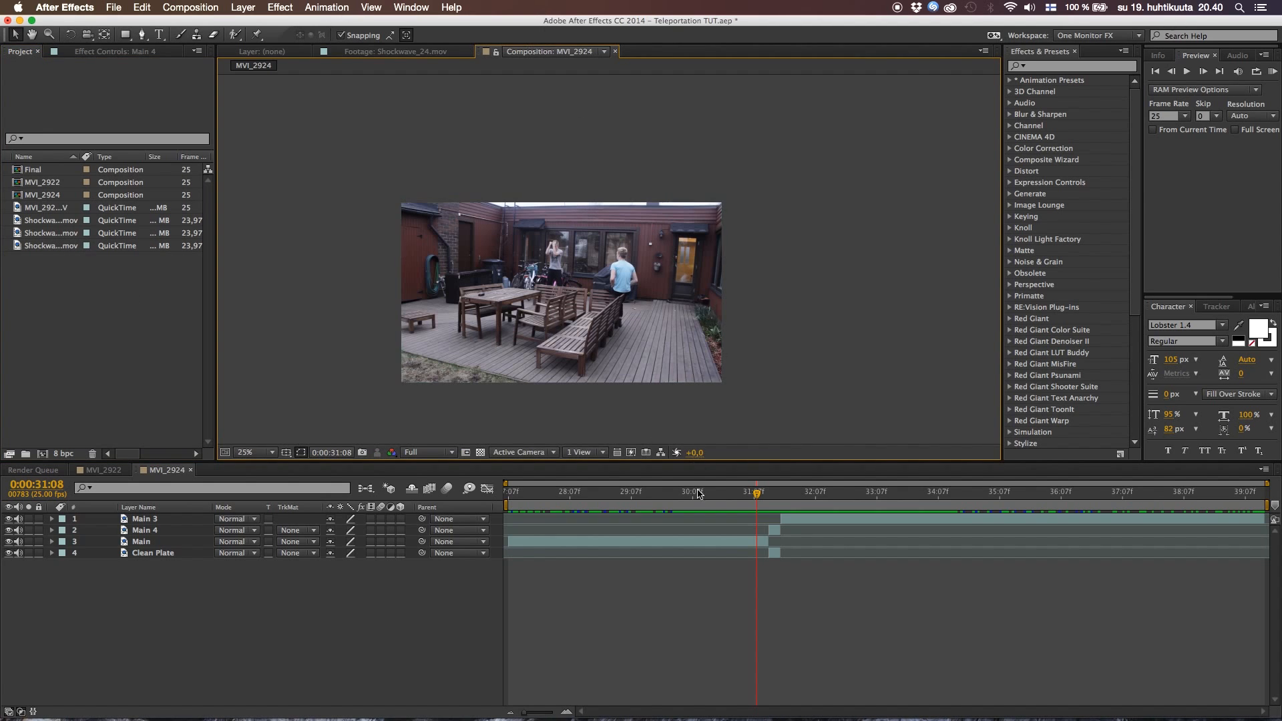
{"action": "scroll", "coordinate": [623, 324], "scroll_direction": "up", "scroll_amount": 2}
{"action": "key", "text": "space"}
{"action": "left_click_drag", "start_coordinate": [623, 321], "coordinate": [678, 254]}
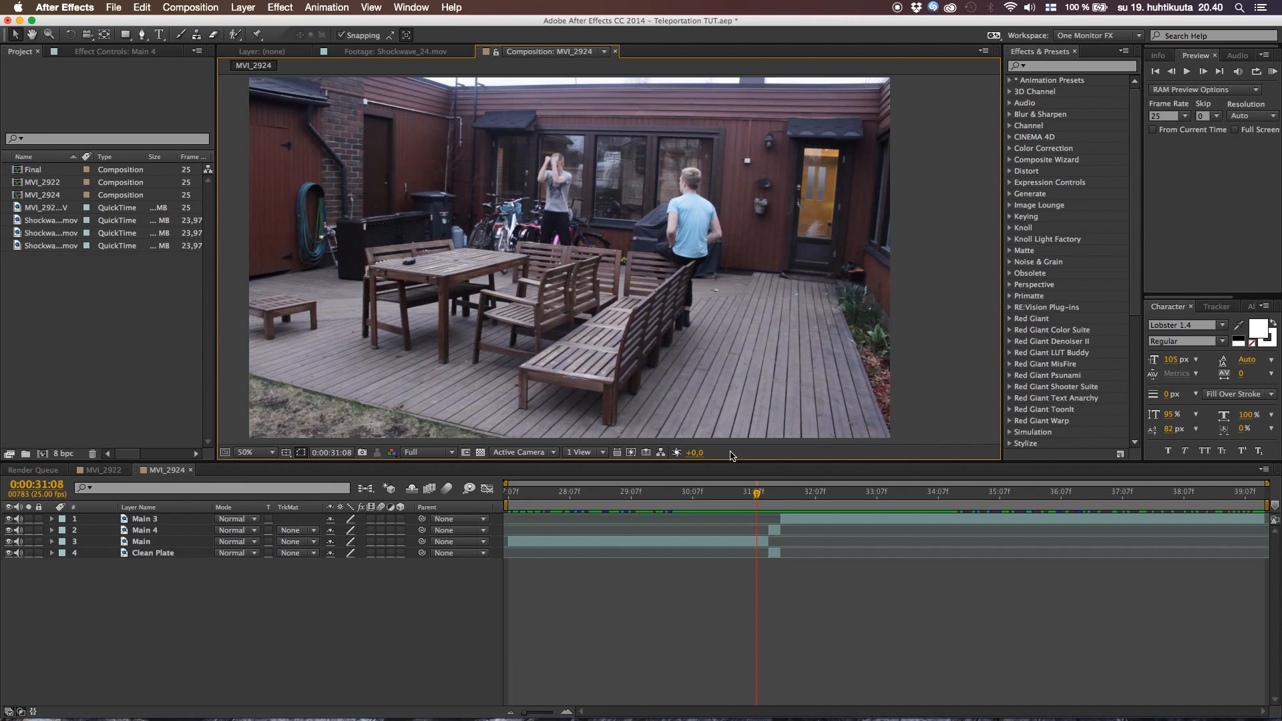
{"action": "left_click_drag", "start_coordinate": [757, 495], "coordinate": [782, 498]}
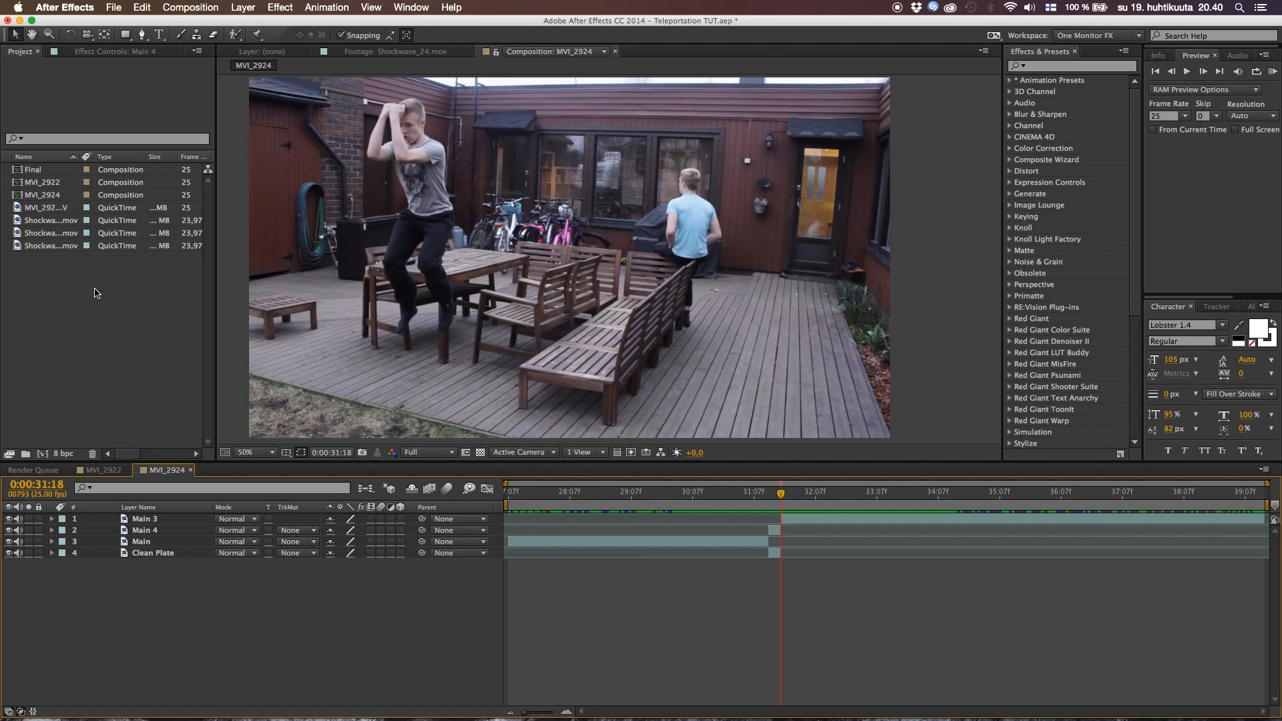
Add Shockwave_01.mov as the top layer of MVI_2924 and shift it to start just after 0:00:30:07, spanning the jump
{"action": "left_click", "coordinate": [59, 223]}
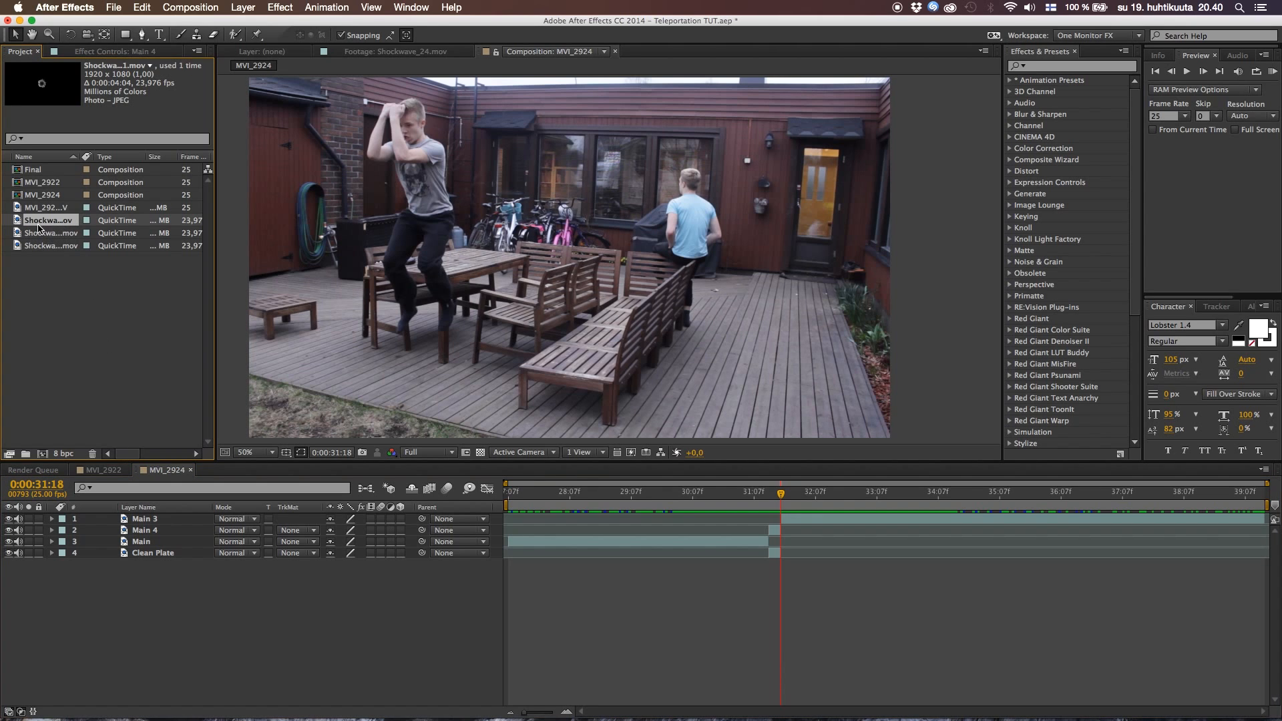
{"action": "left_click_drag", "start_coordinate": [44, 224], "coordinate": [120, 519]}
{"action": "left_click_drag", "start_coordinate": [580, 525], "coordinate": [765, 538]}
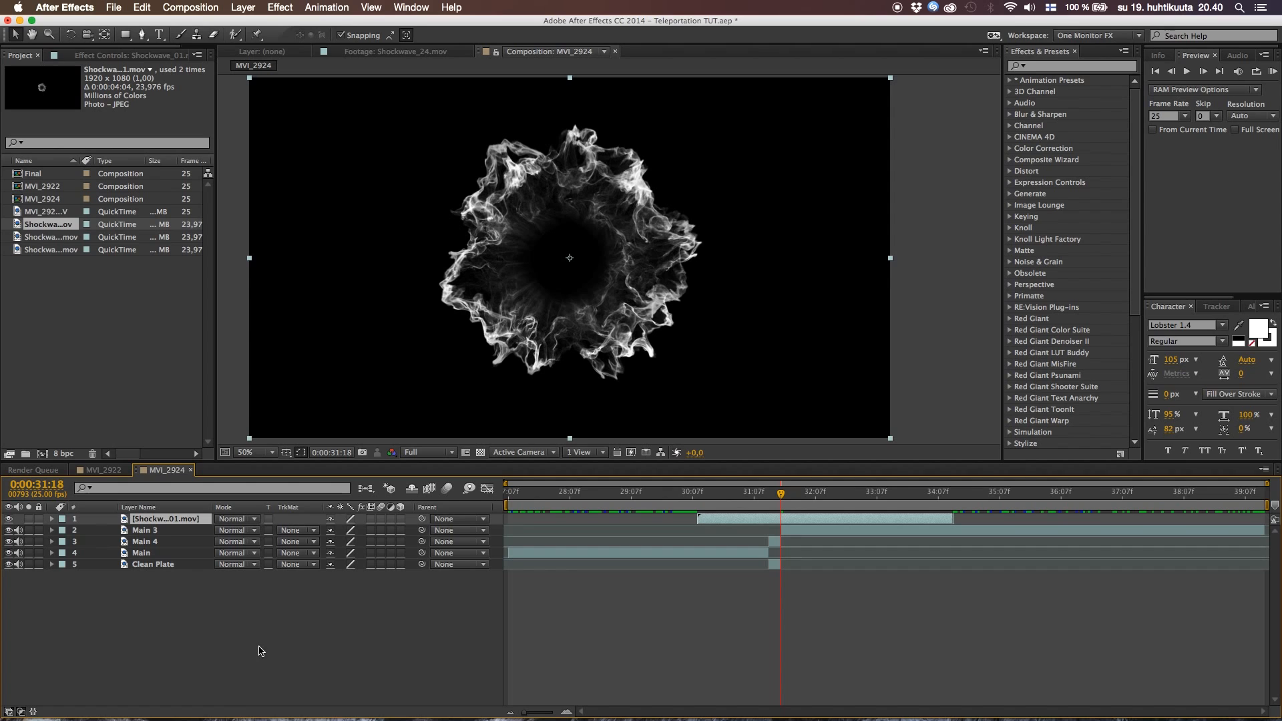
Hide and redisplay the timeline's layer switches and transfer controls columns, leaving the blending modes shown
{"action": "left_click", "coordinate": [20, 712]}
{"action": "left_click", "coordinate": [9, 711]}
{"action": "left_click", "coordinate": [10, 711]}
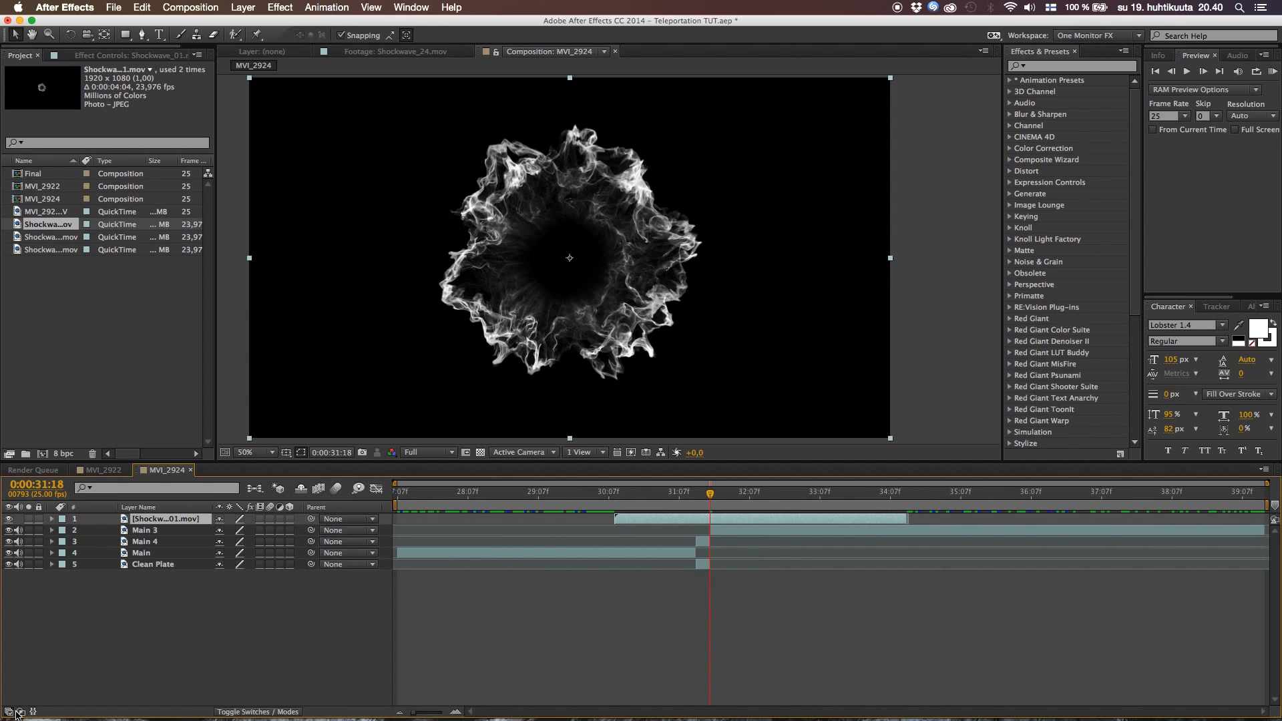
{"action": "left_click", "coordinate": [20, 712]}
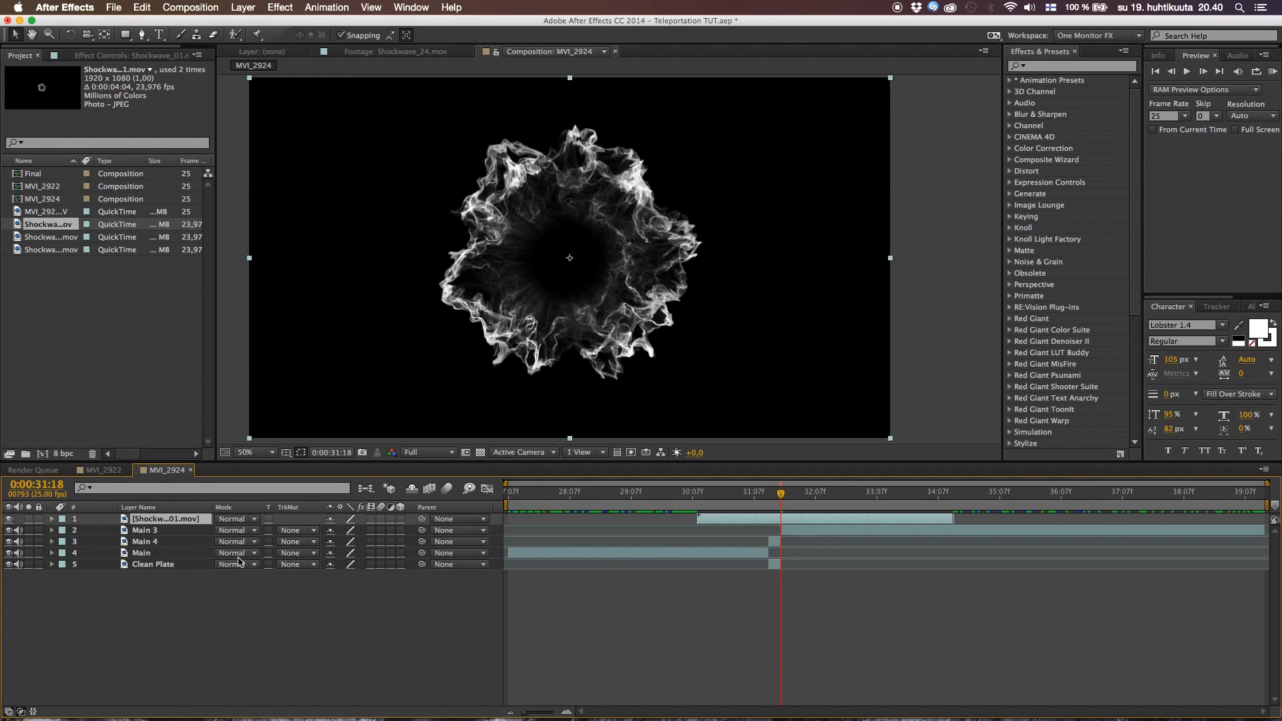
Set the blending mode of the Shockwave_01.mov layer to Screen so its black background drops out over the footage
{"action": "left_click", "coordinate": [33, 712]}
{"action": "left_click", "coordinate": [33, 712]}
{"action": "left_click", "coordinate": [241, 522]}
{"action": "left_click", "coordinate": [265, 336]}
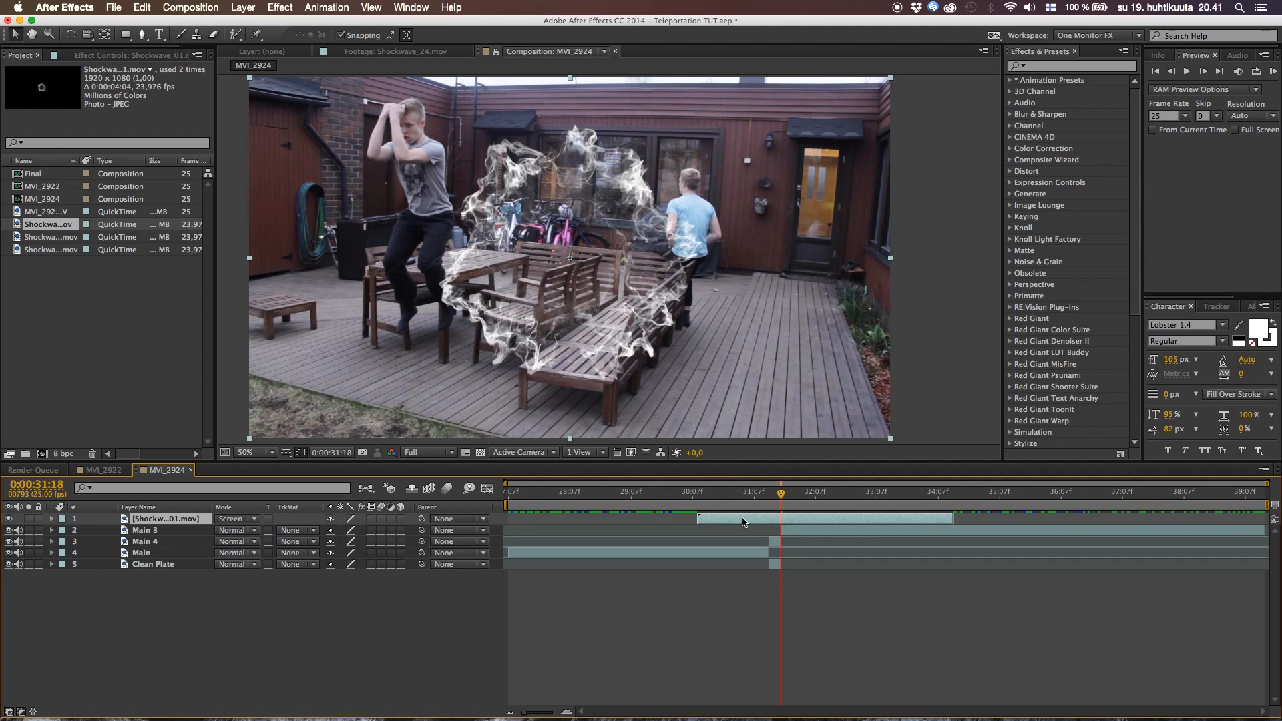
Shift the Shockwave_01.mov layer to start at 0:00:31:18, move its smoke burst onto the jumping actor's chest, and preview it
{"action": "left_click_drag", "start_coordinate": [748, 516], "coordinate": [831, 521]}
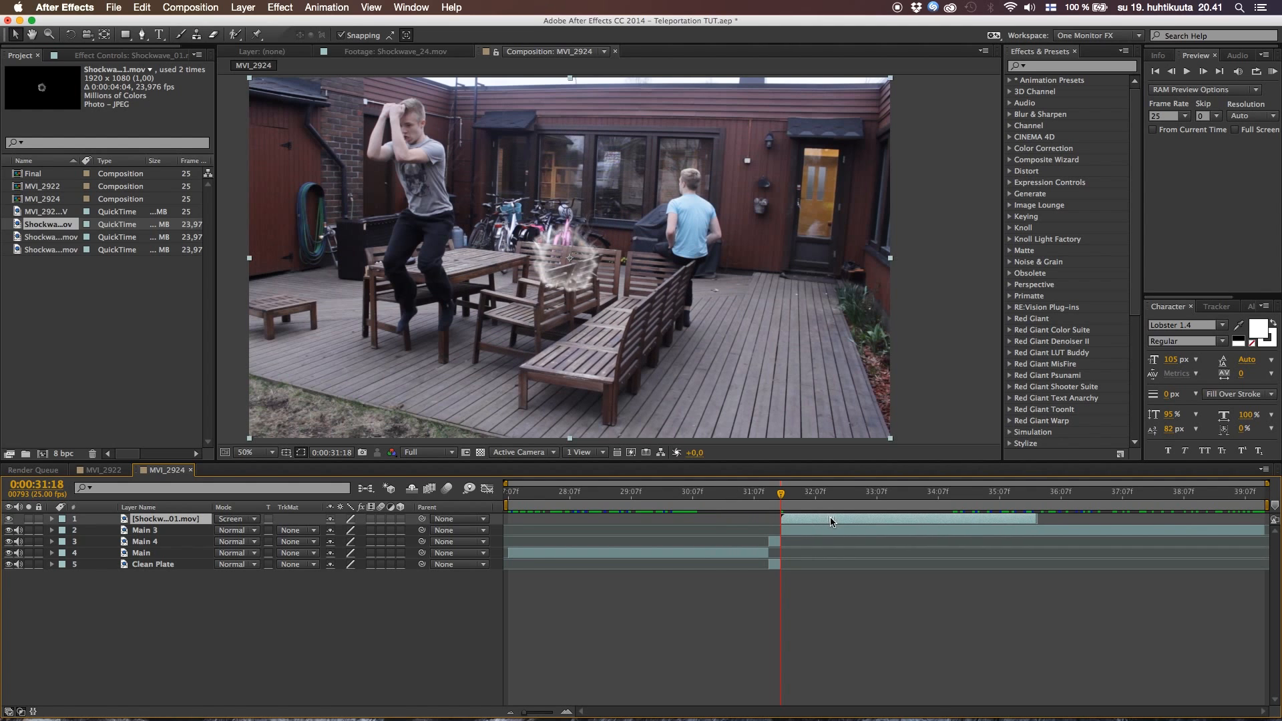
{"action": "left_click_drag", "start_coordinate": [566, 275], "coordinate": [412, 182]}
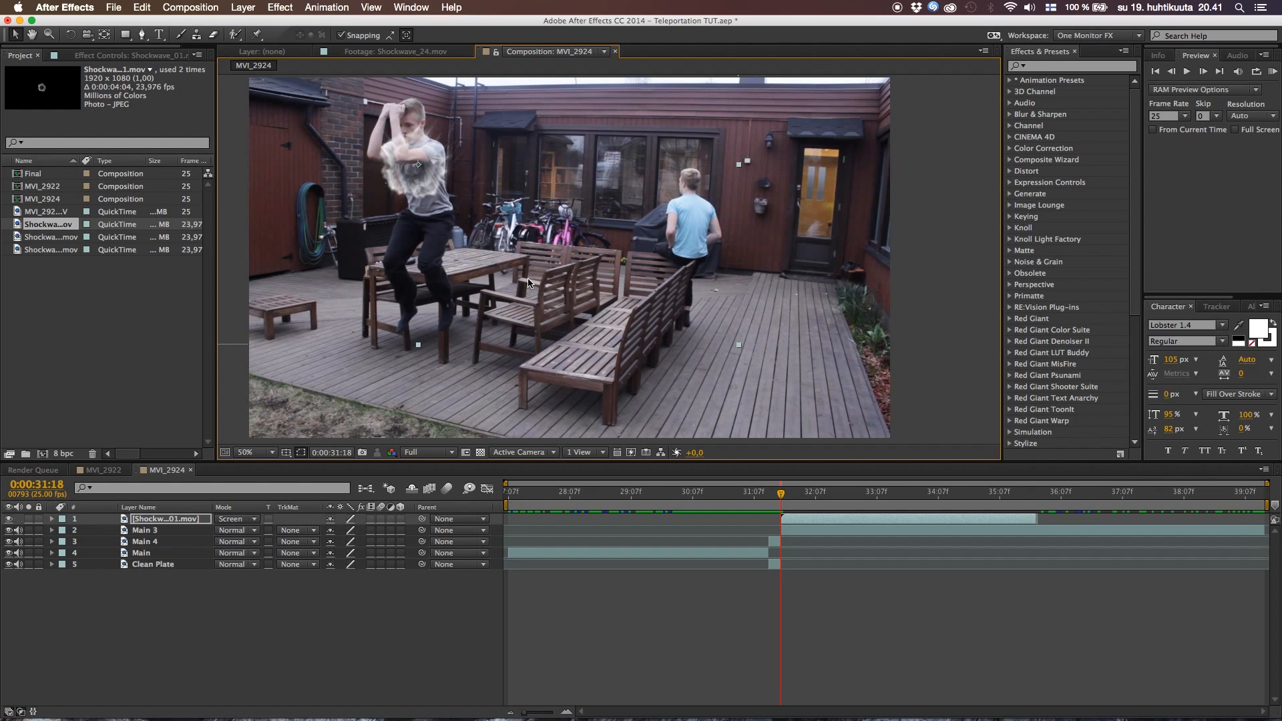
{"action": "key", "text": "space"}
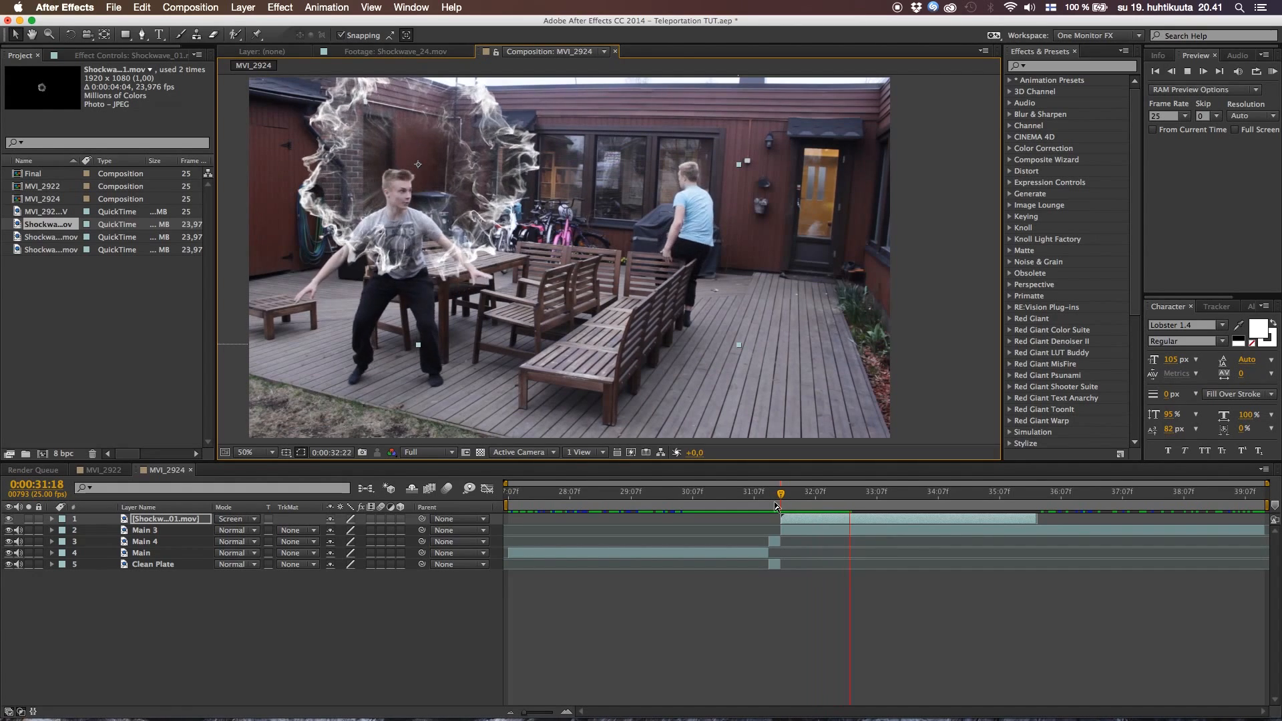
{"action": "key", "text": "space"}
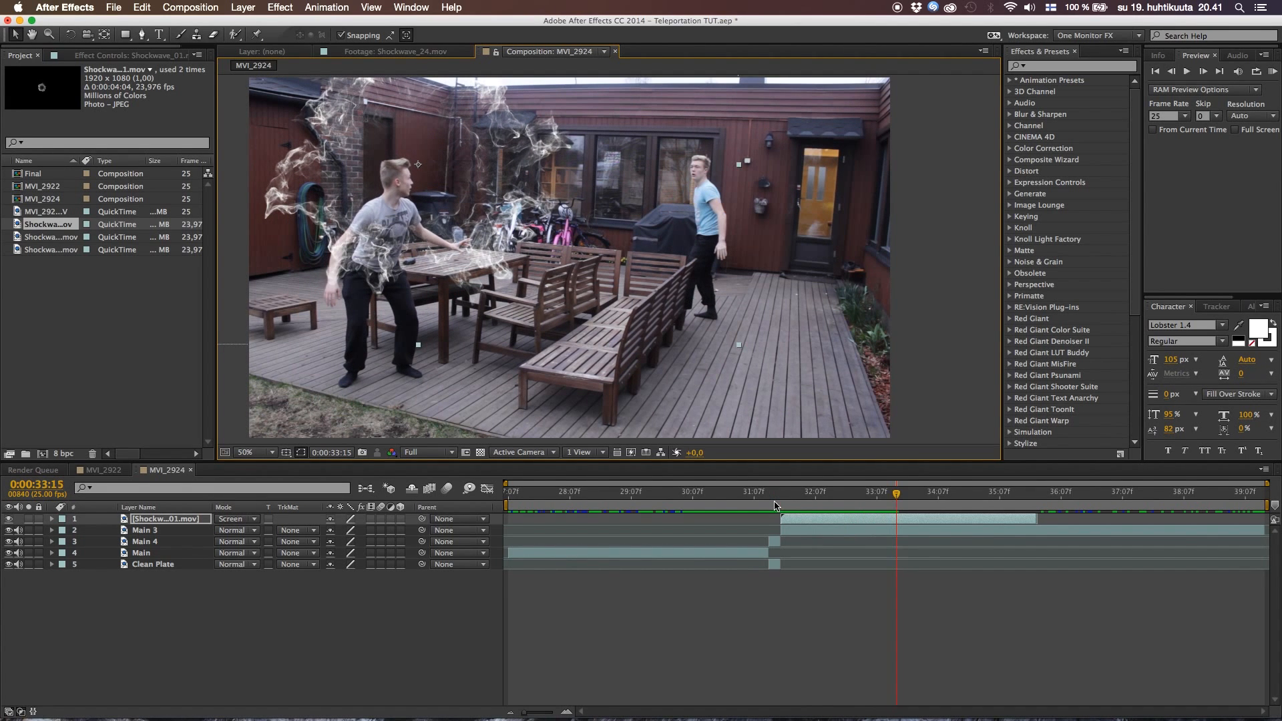
{"action": "left_click", "coordinate": [781, 502]}
{"action": "key", "text": "space"}
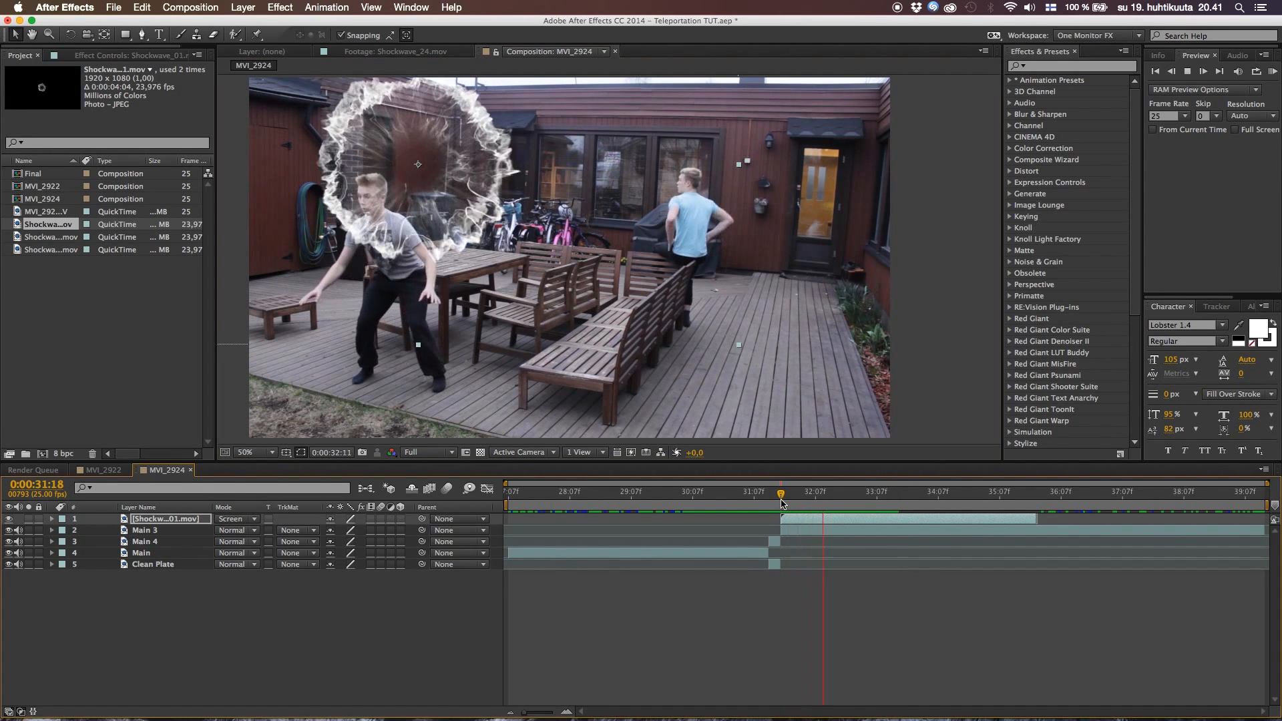
Time-stretch the Shockwave_01.mov layer with a stretch factor of 50 and preview the faster smoke burst
{"action": "left_click_drag", "start_coordinate": [783, 502], "coordinate": [836, 496]}
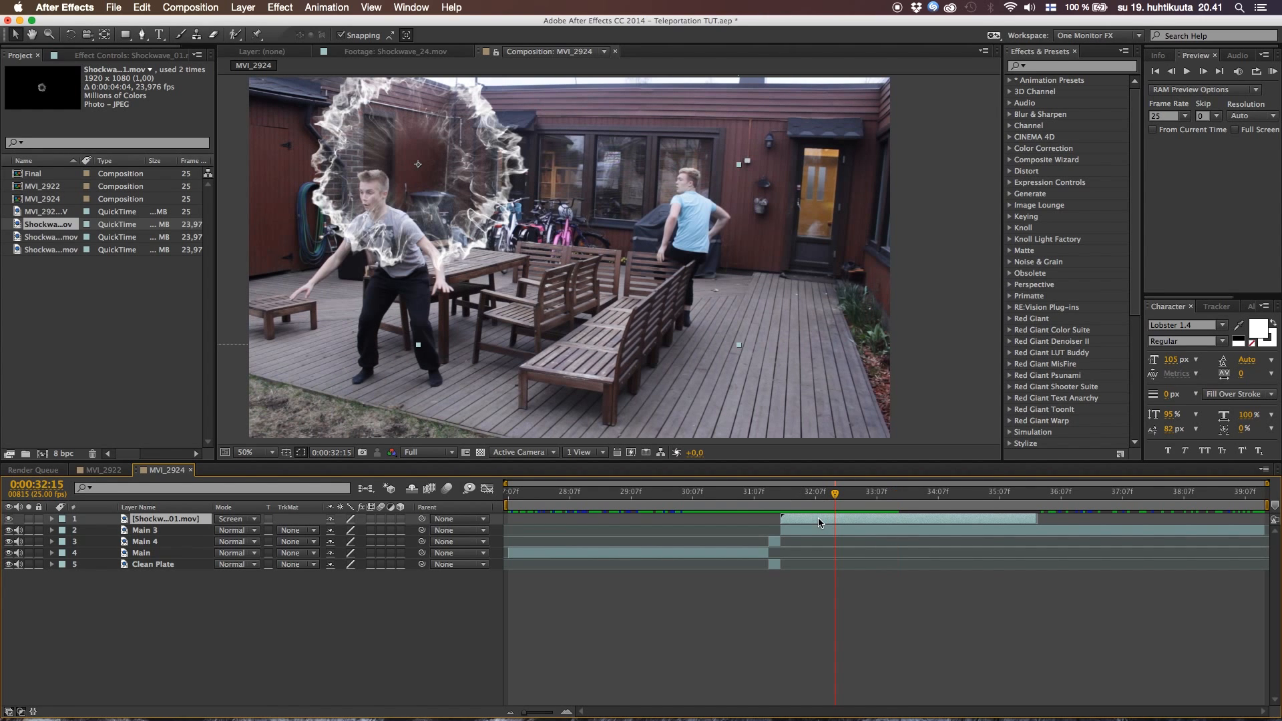
{"action": "right_click", "coordinate": [818, 519]}
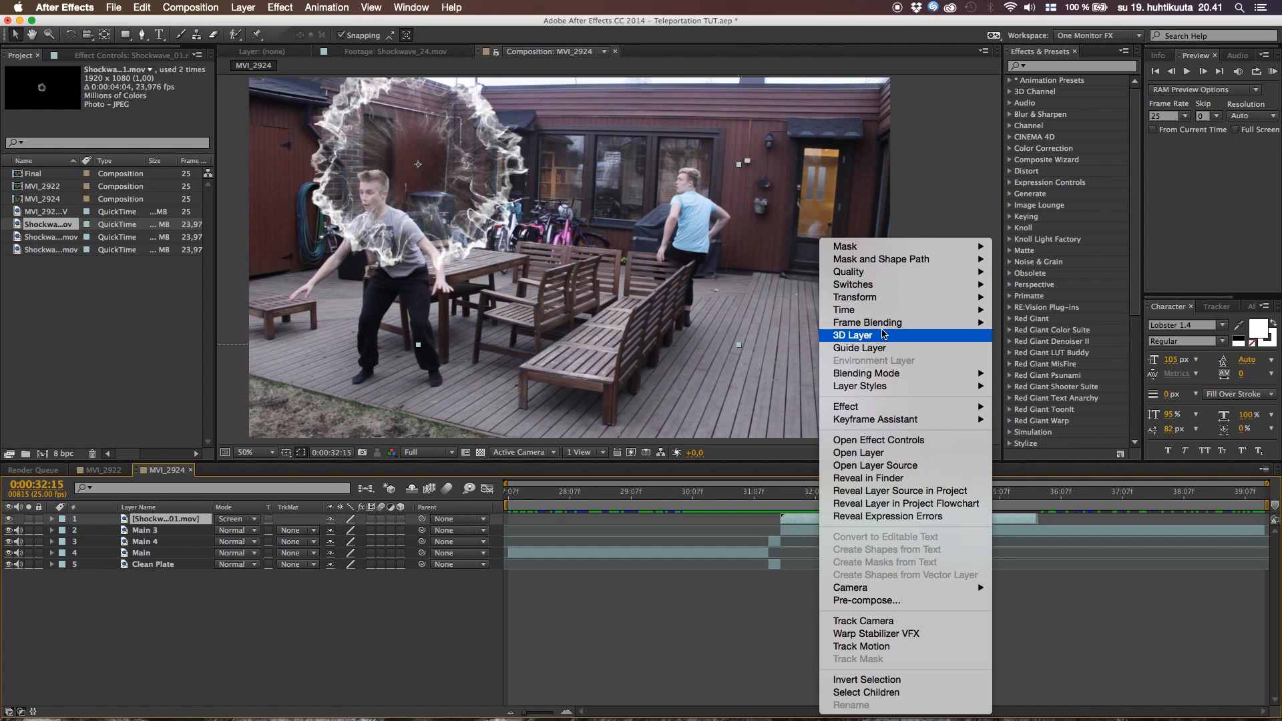
{"action": "mouse_move", "coordinate": [869, 315]}
{"action": "left_click", "coordinate": [1038, 335]}
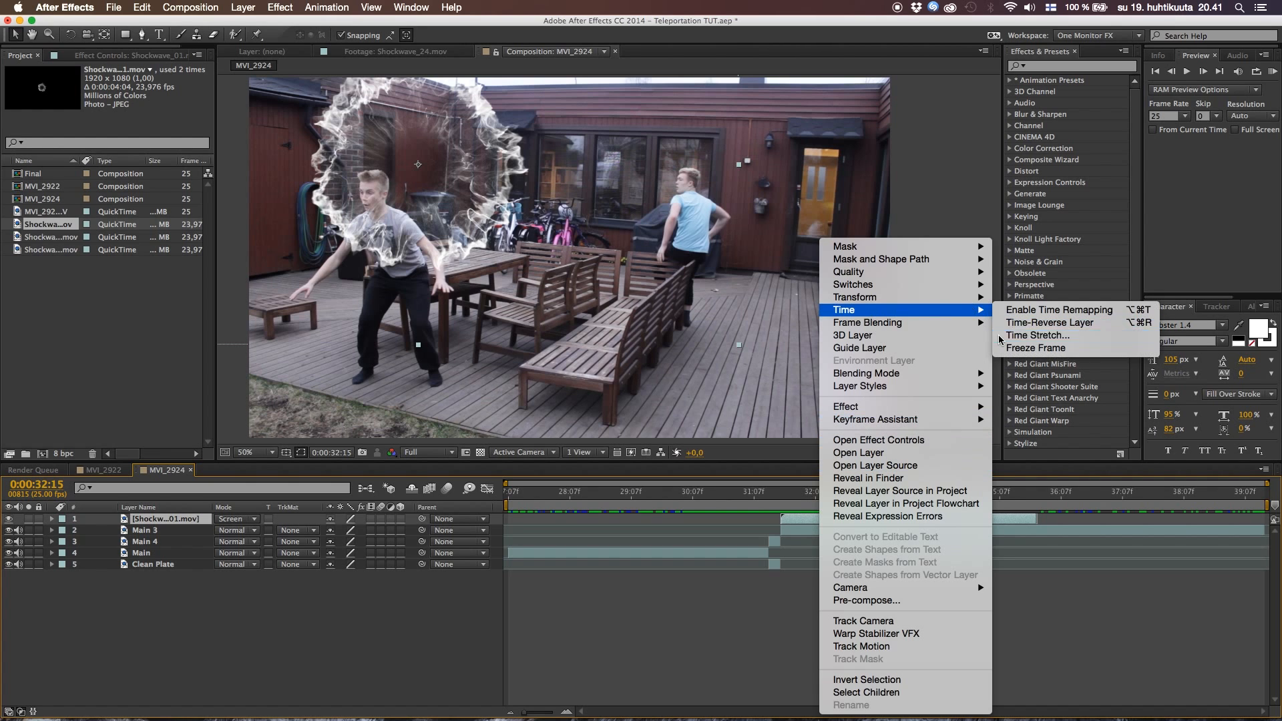
{"action": "type", "text": "50"}
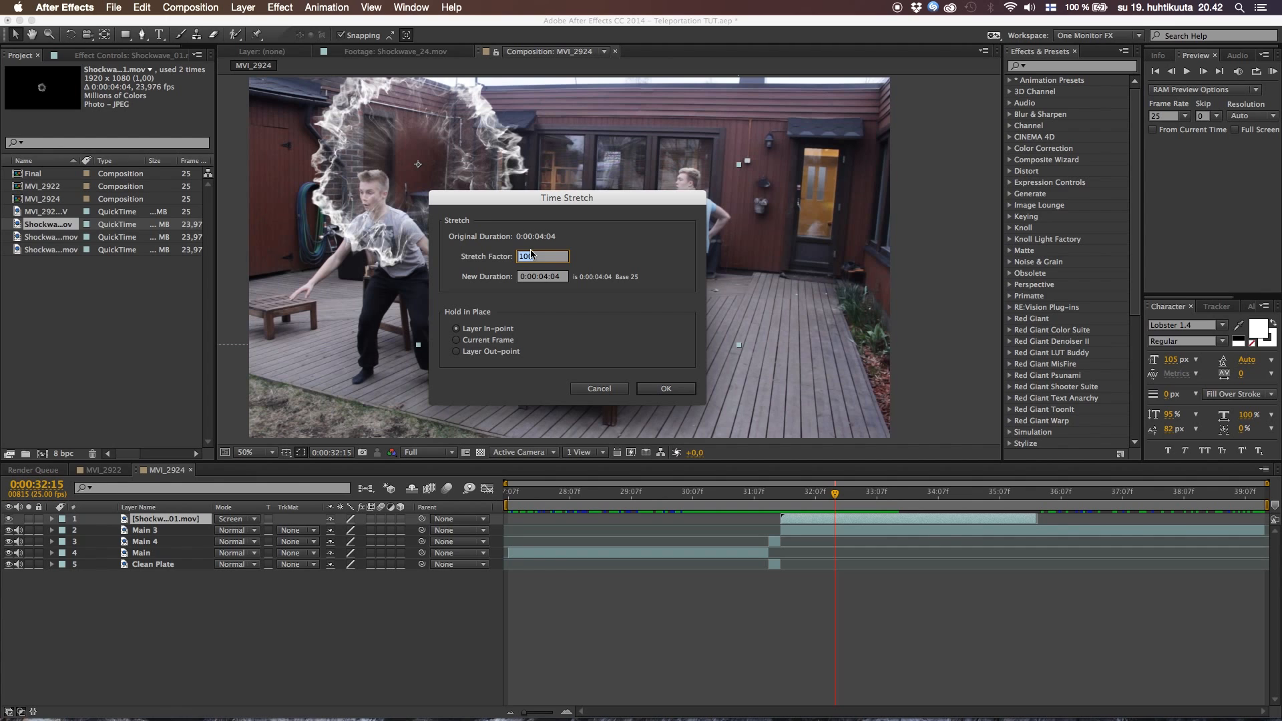
{"action": "key", "text": "Return"}
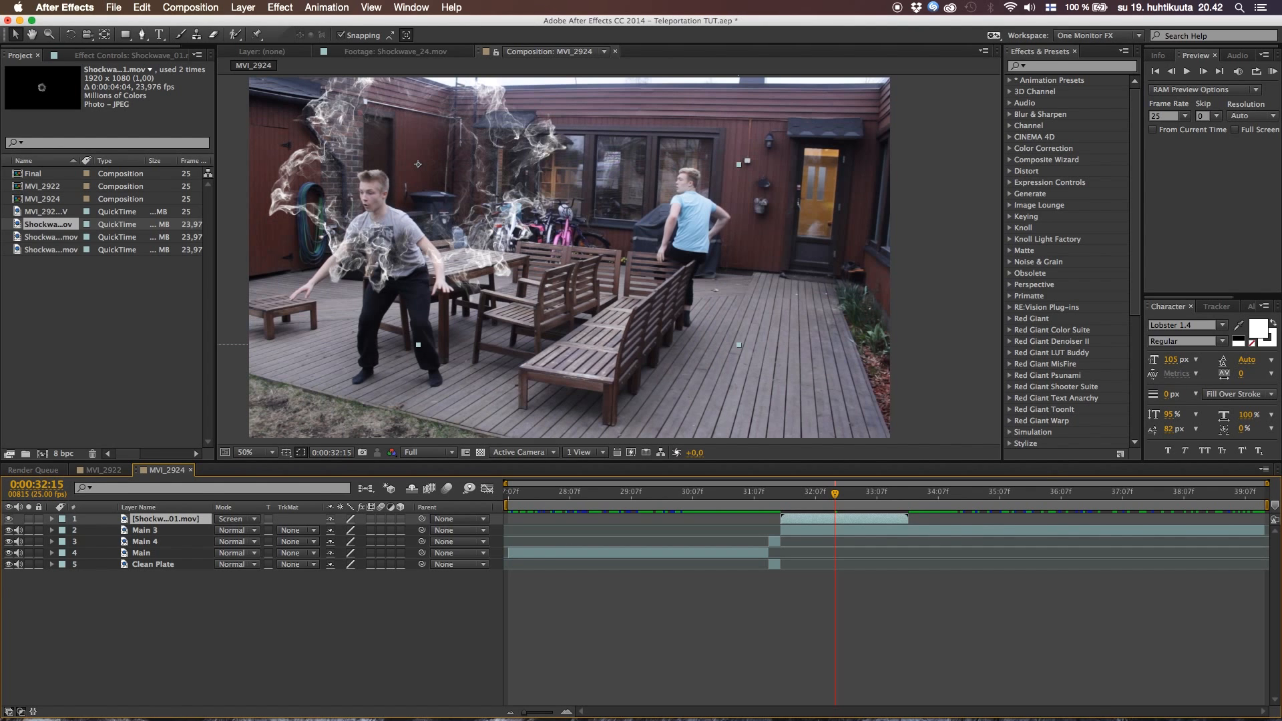
{"action": "left_click", "coordinate": [775, 492]}
{"action": "key", "text": "space"}
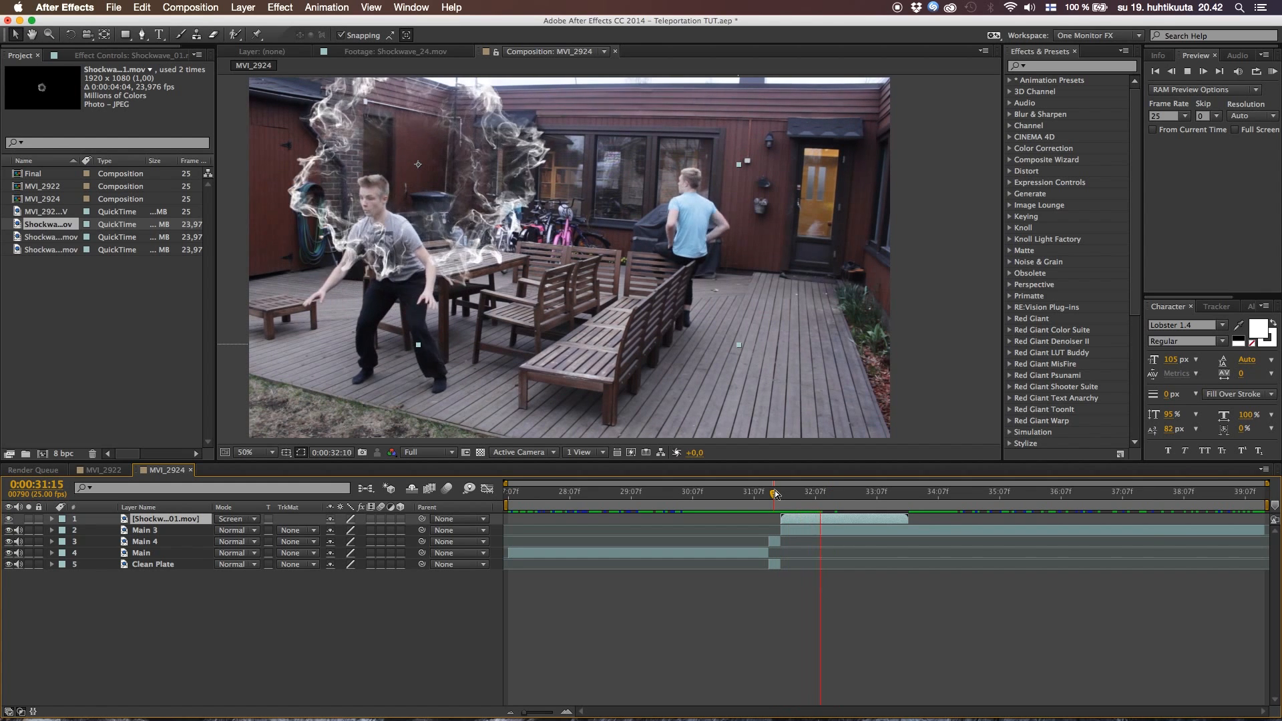
{"action": "key", "text": "space"}
At 0:00:32:05, move the smoke burst slightly down toward the actor's body, and return the current time to 0:00:31:18
{"action": "left_click_drag", "start_coordinate": [780, 496], "coordinate": [809, 498]}
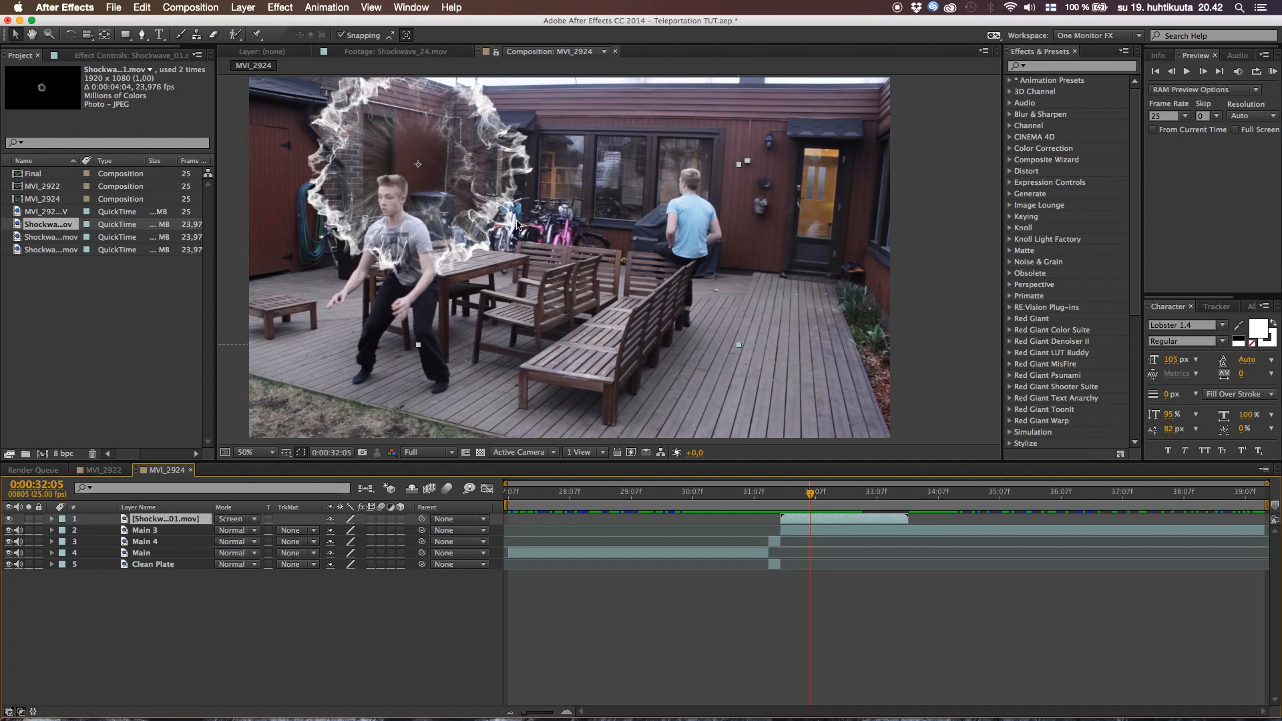
{"action": "left_click_drag", "start_coordinate": [429, 205], "coordinate": [419, 229]}
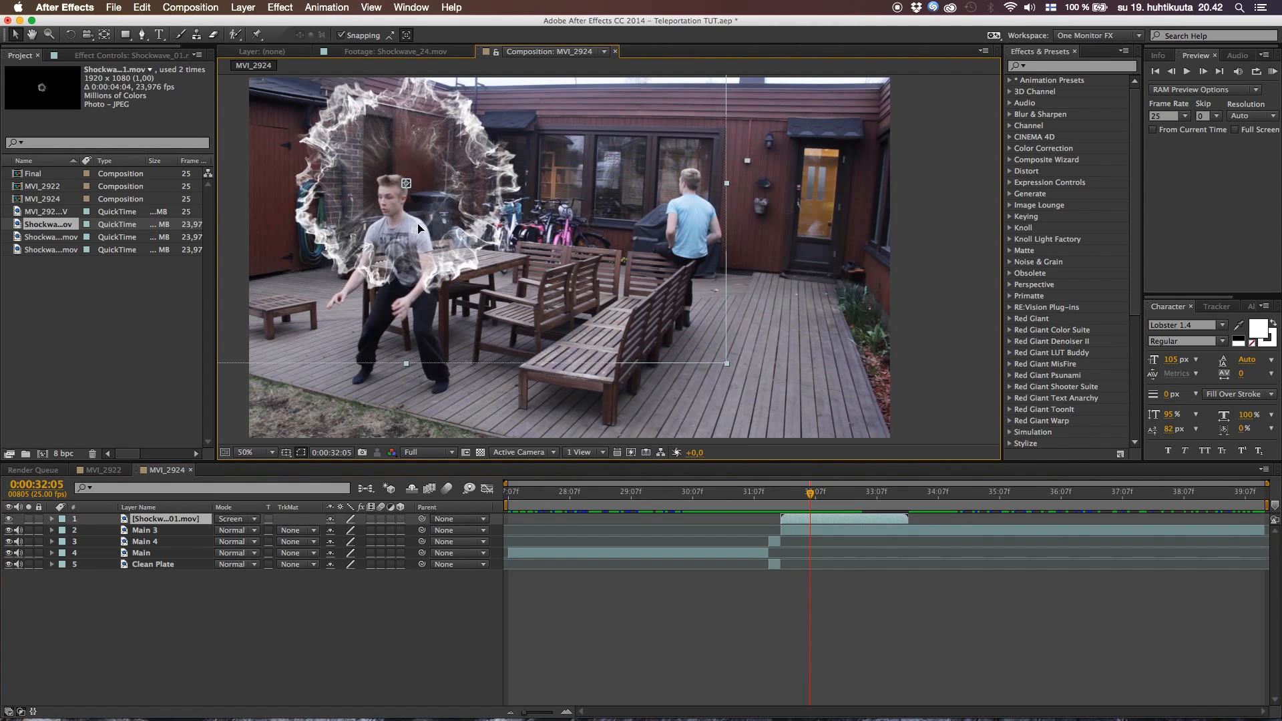
{"action": "left_click", "coordinate": [781, 496]}
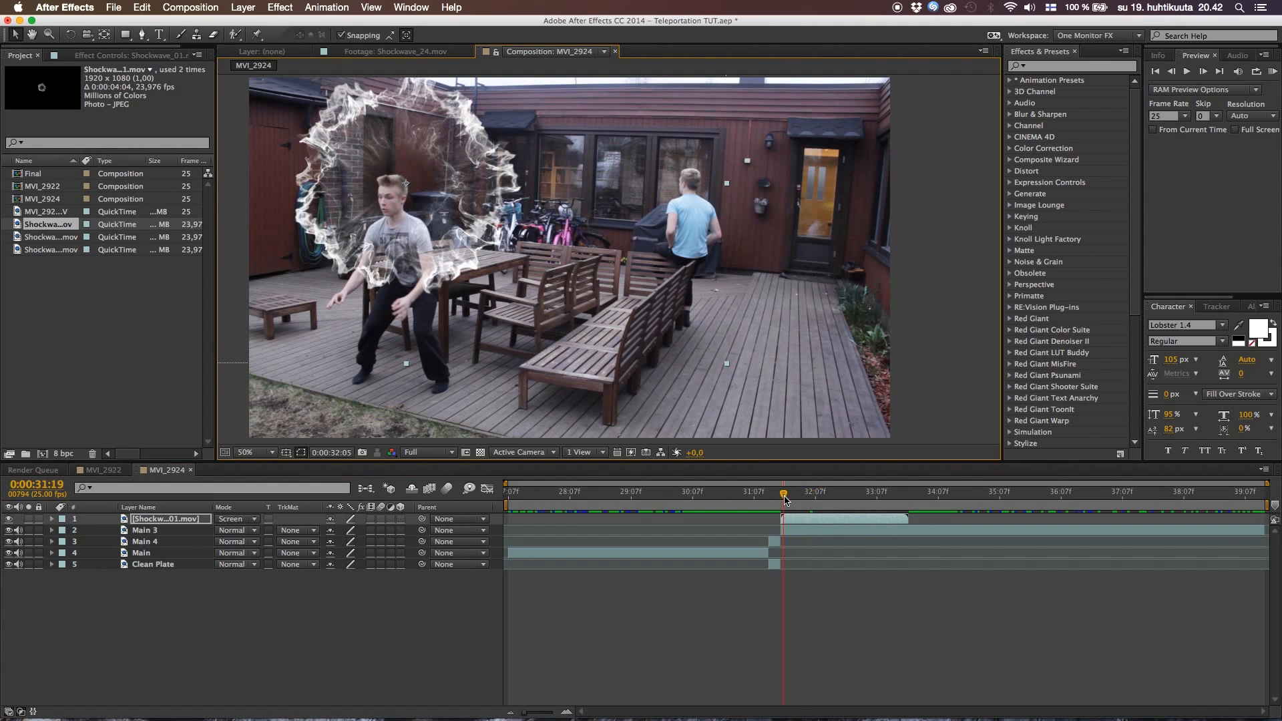
{"action": "left_click_drag", "start_coordinate": [782, 497], "coordinate": [780, 497]}
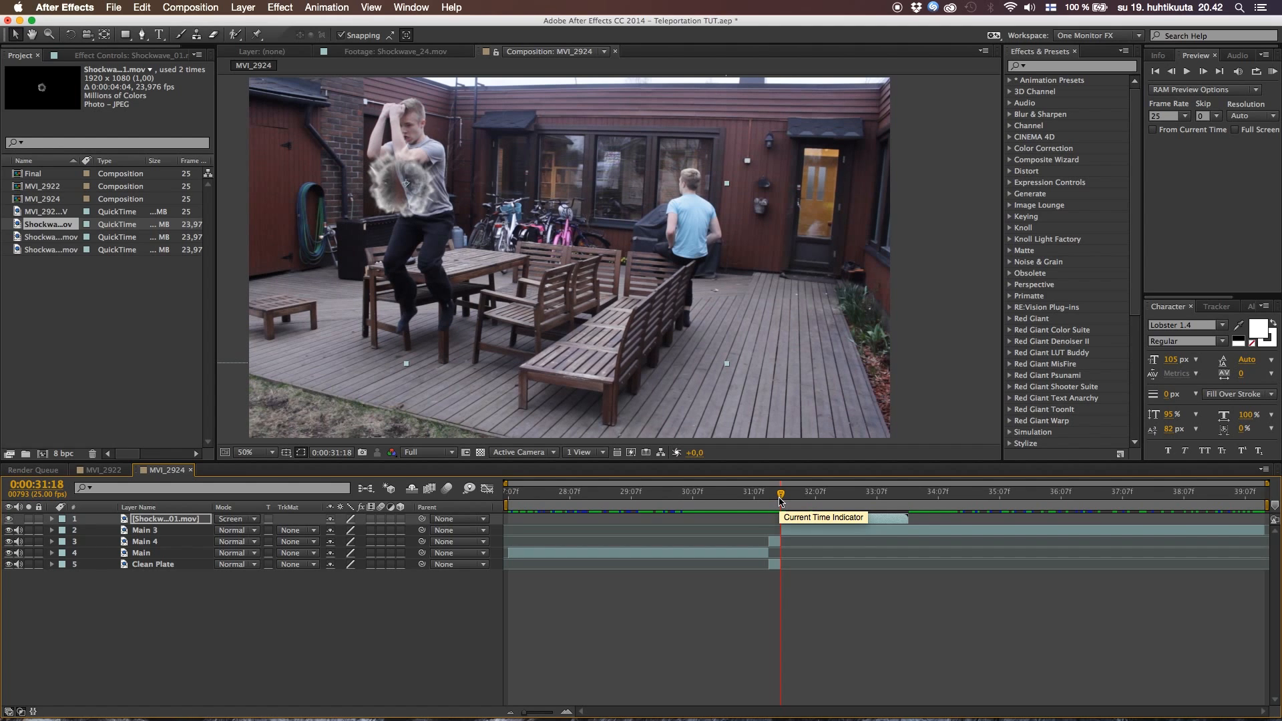
Enable time remapping on the Shockwave_01.mov layer
{"action": "key", "text": "super+alt+t"}
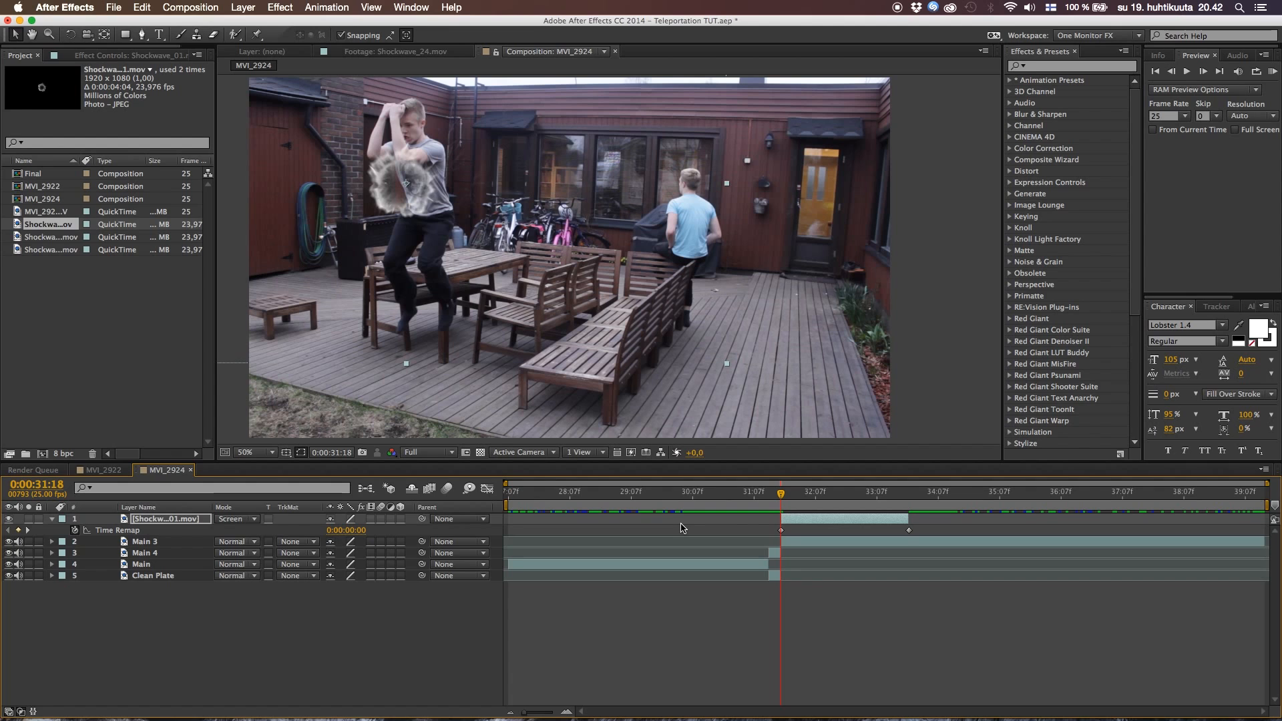
{"action": "key", "text": "u"}
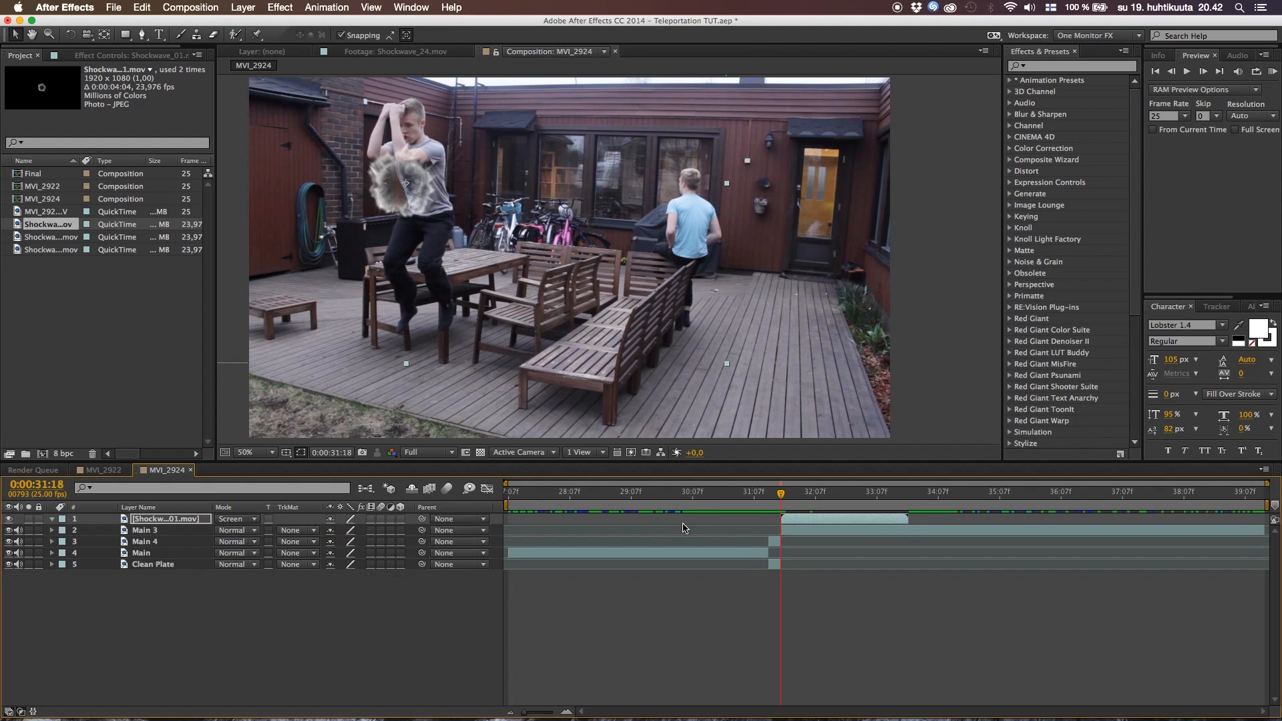
{"action": "right_click", "coordinate": [832, 519]}
{"action": "mouse_move", "coordinate": [885, 312]}
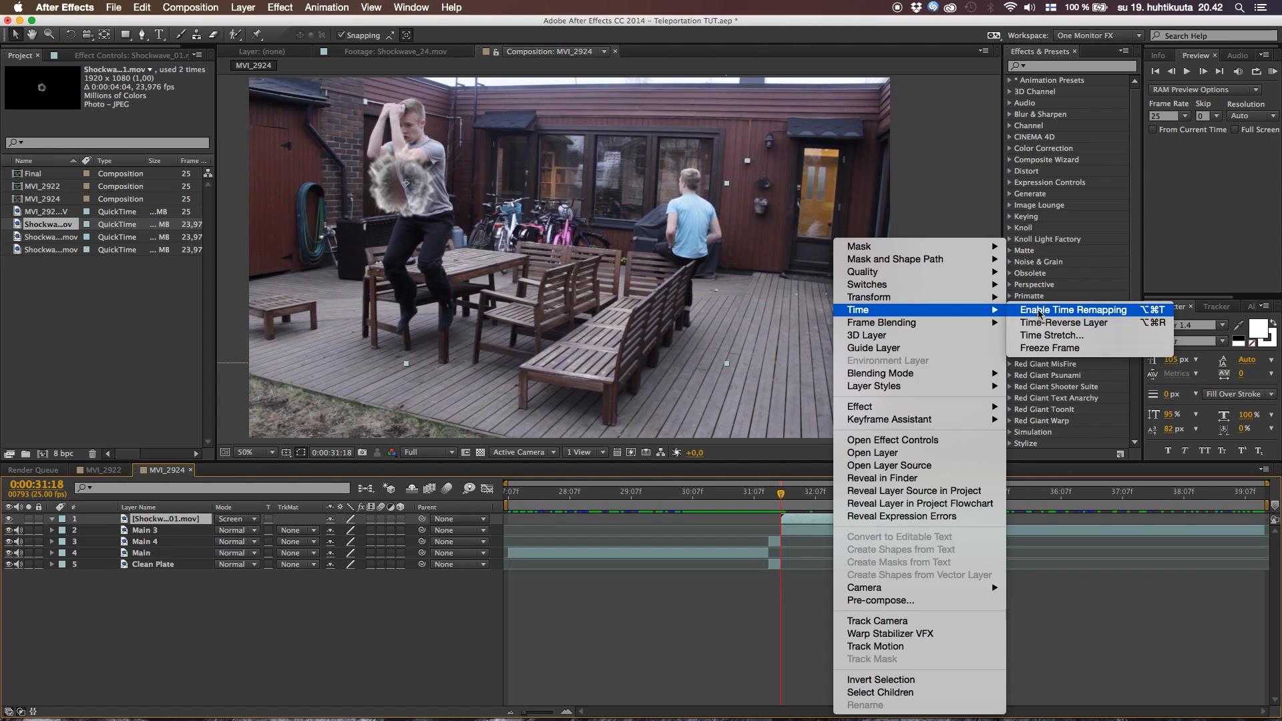
{"action": "left_click", "coordinate": [1039, 312]}
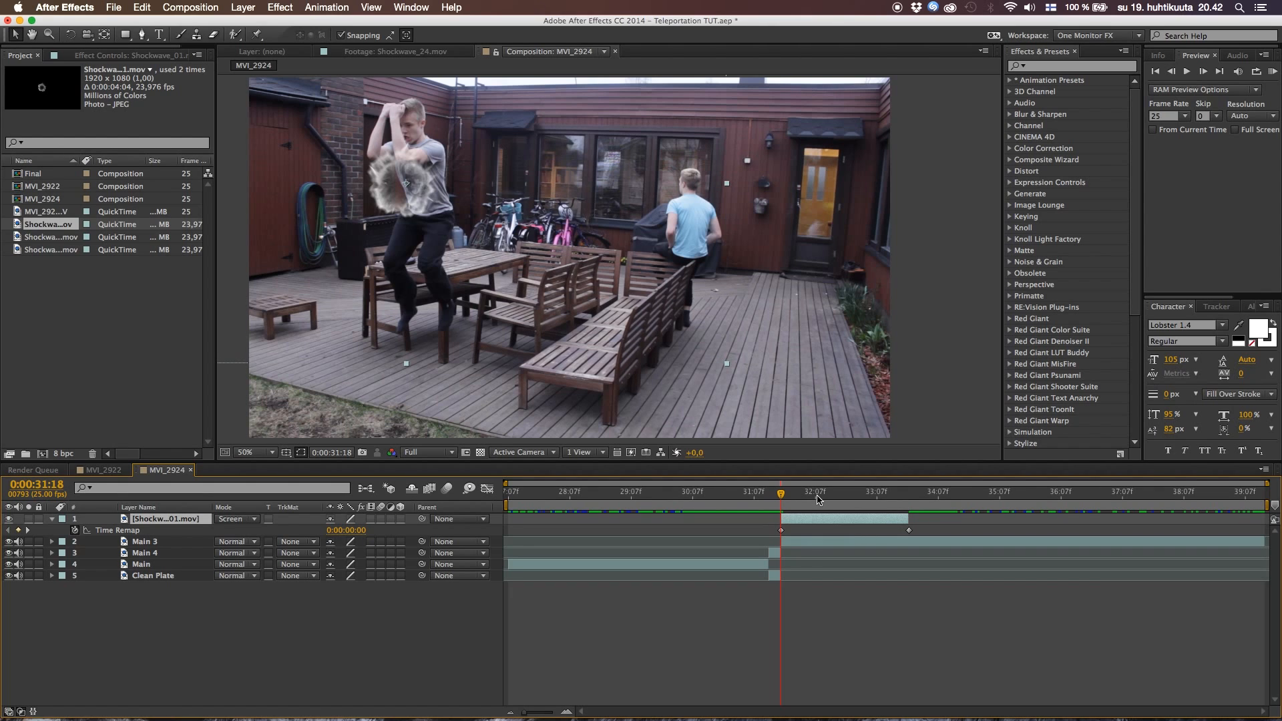
Add a Time Remap keyframe at 0:00:32:12, move it close to the layer's first keyframe, and preview the burst
{"action": "mouse_move", "coordinate": [817, 499]}
{"action": "left_mouse_down"}
{"action": "mouse_move", "coordinate": [776, 499]}
{"action": "mouse_move", "coordinate": [842, 497]}
{"action": "mouse_move", "coordinate": [797, 497]}
{"action": "mouse_move", "coordinate": [820, 497]}
{"action": "left_mouse_up"}
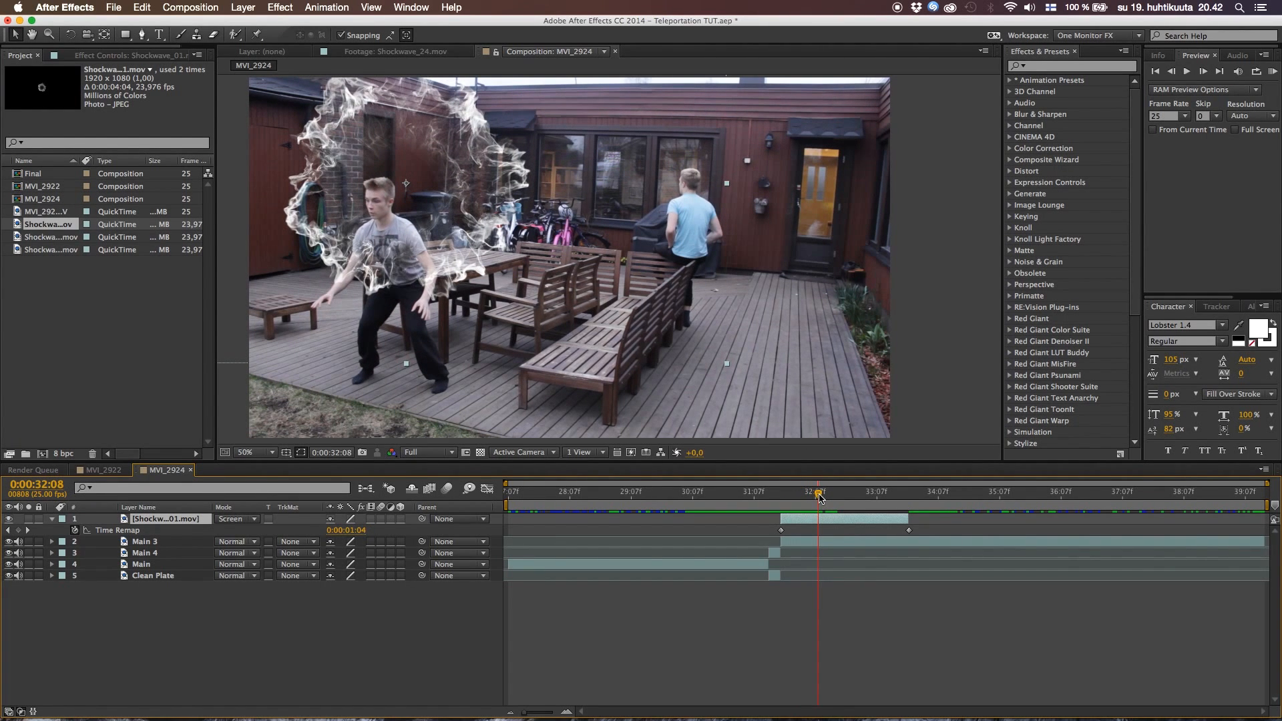
{"action": "left_click_drag", "start_coordinate": [822, 501], "coordinate": [830, 500]}
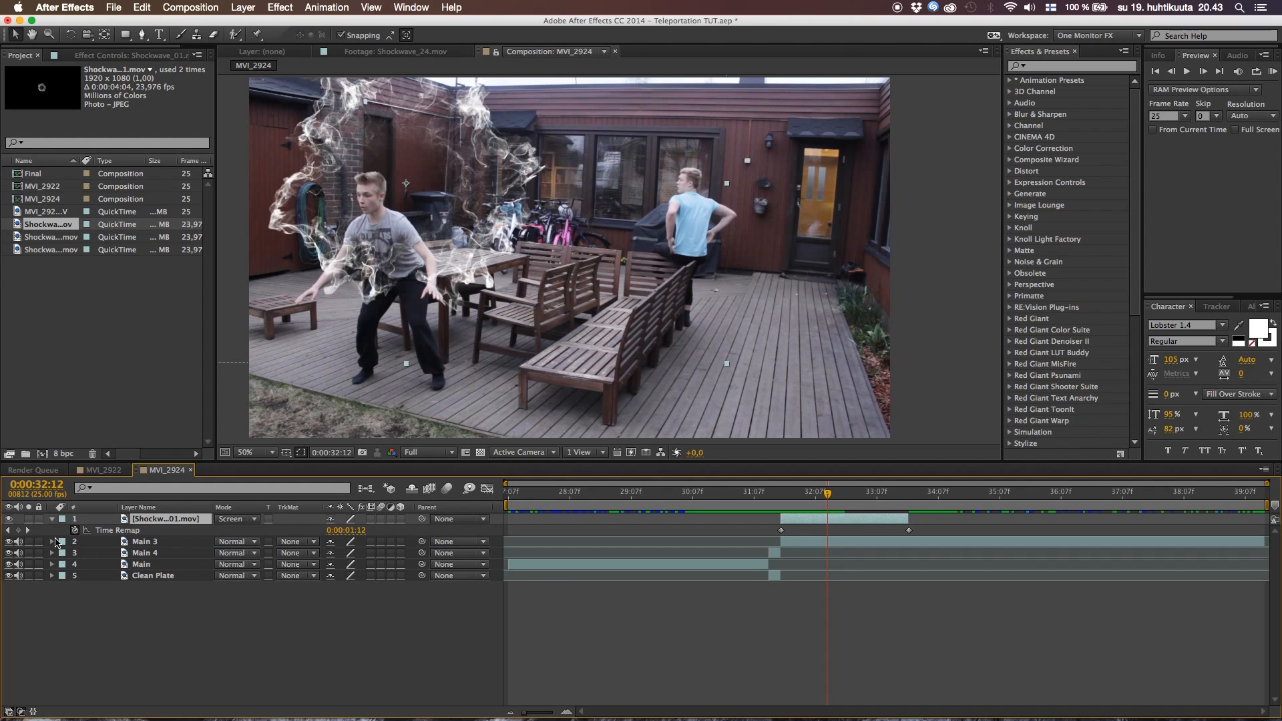
{"action": "left_click", "coordinate": [18, 530]}
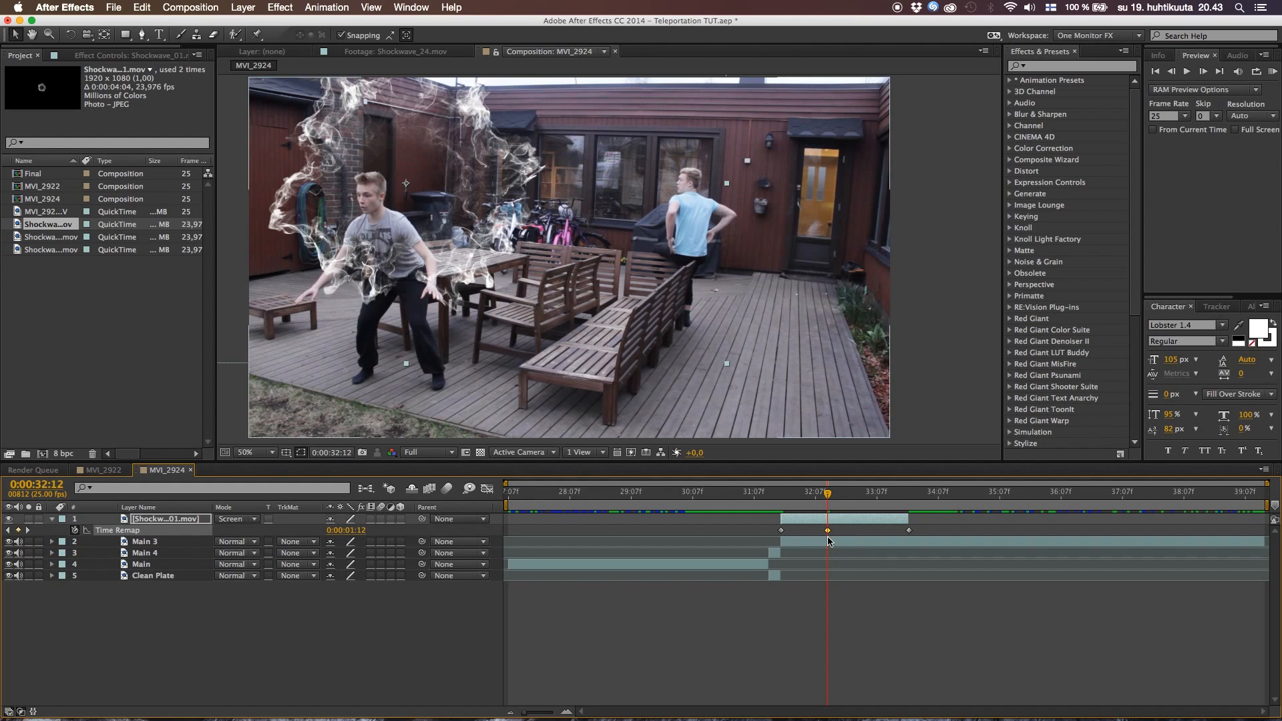
{"action": "left_click_drag", "start_coordinate": [828, 531], "coordinate": [788, 529]}
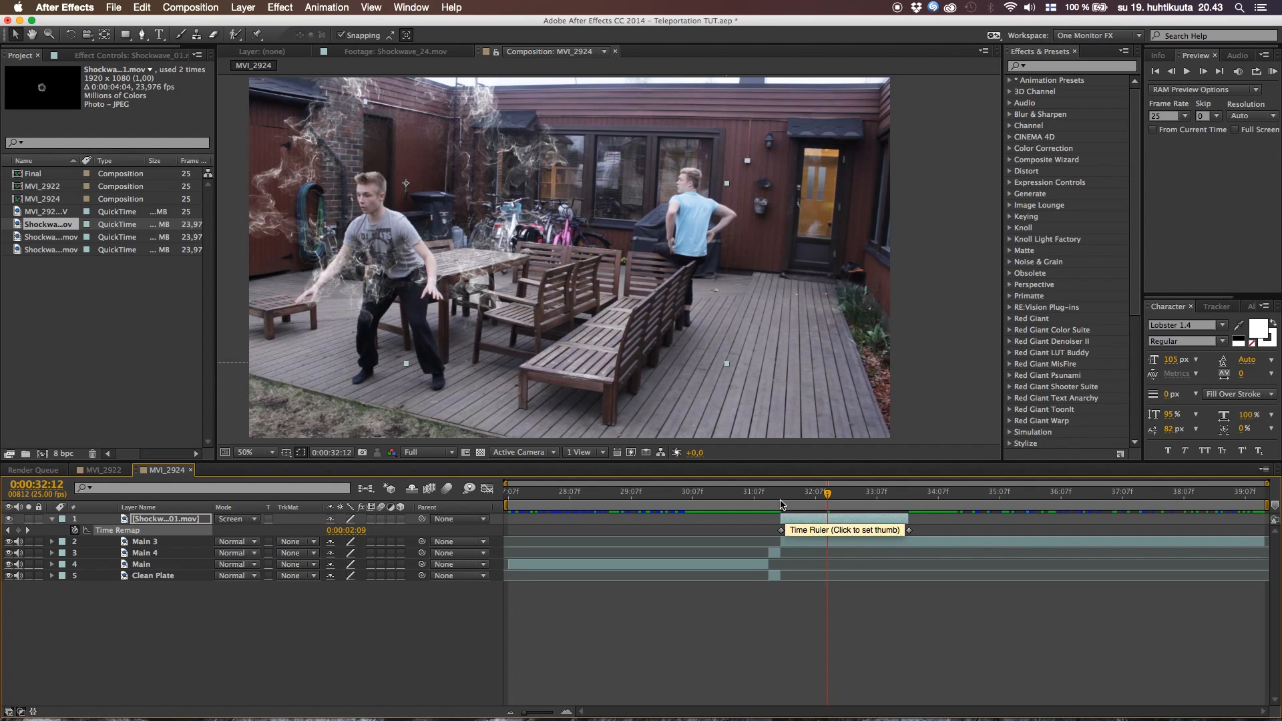
{"action": "left_click", "coordinate": [776, 495]}
{"action": "key", "text": "space"}
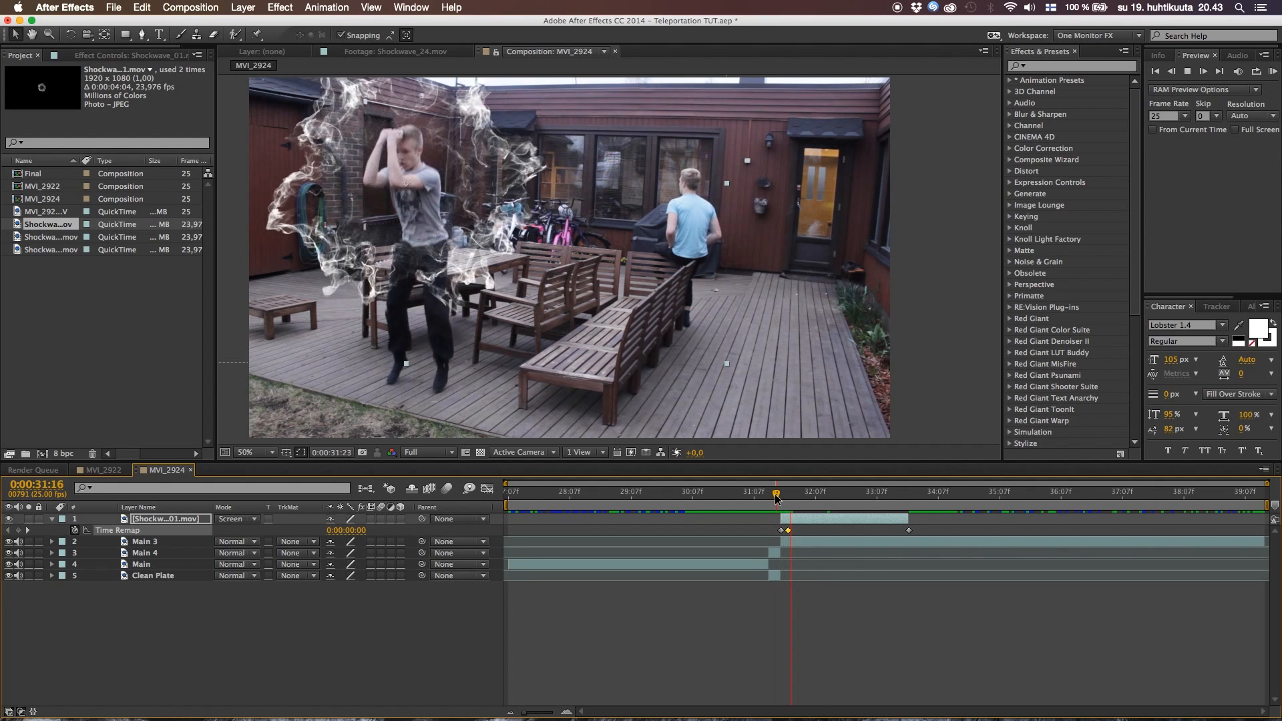
Shift the middle Time Remap keyframe a few frames later, and preview the smoke timing up to 0:00:32:17
{"action": "left_click_drag", "start_coordinate": [788, 529], "coordinate": [794, 530]}
{"action": "left_click", "coordinate": [773, 498]}
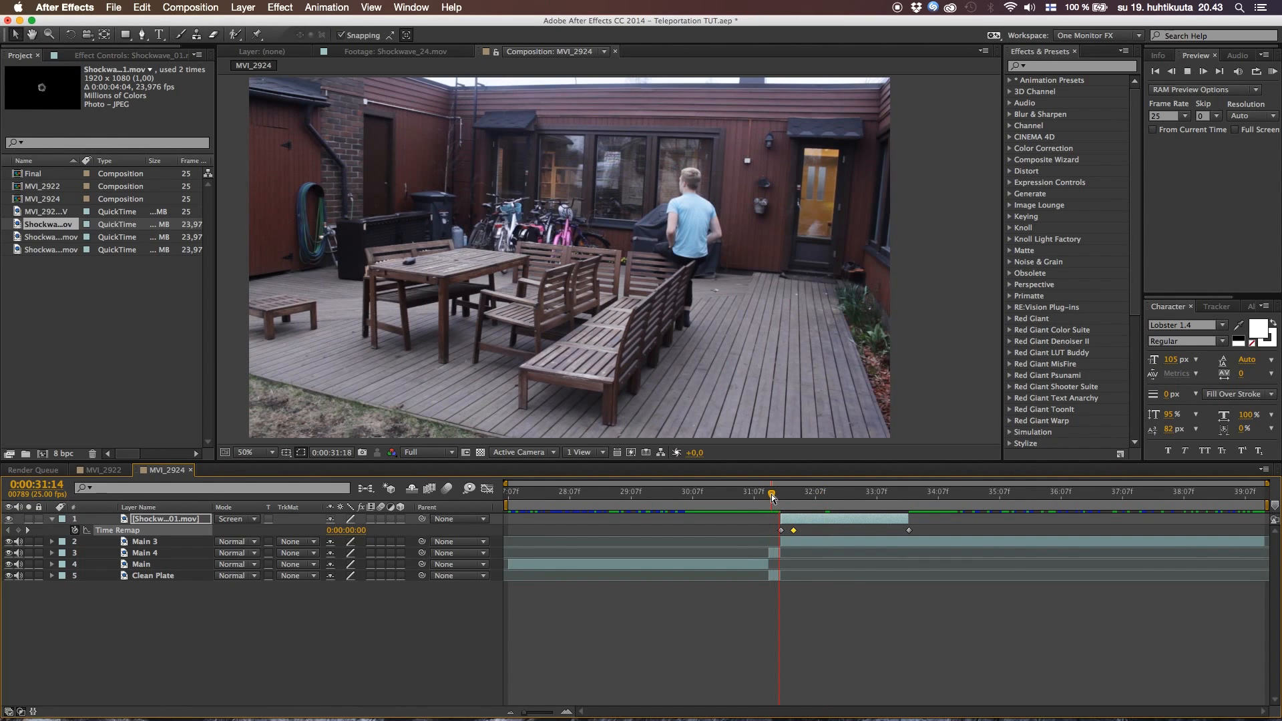
{"action": "key", "text": "space"}
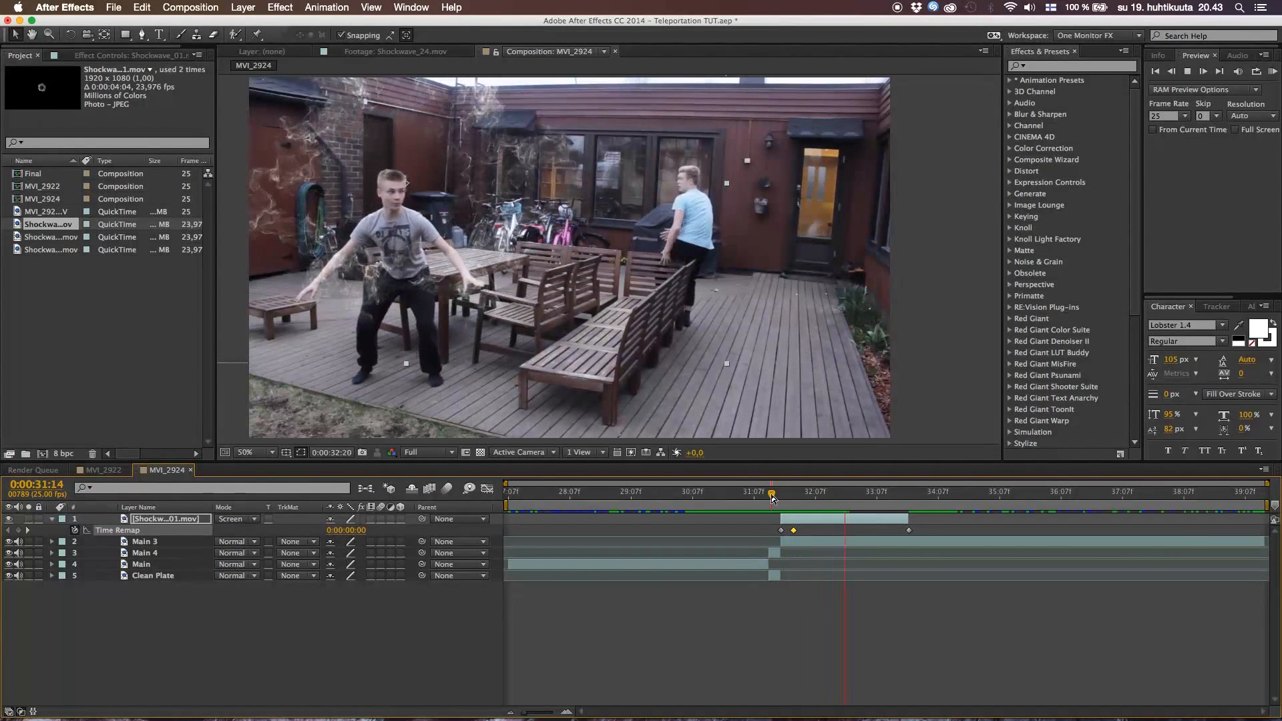
{"action": "key", "text": "space"}
{"action": "left_click", "coordinate": [778, 497]}
{"action": "key", "text": "space"}
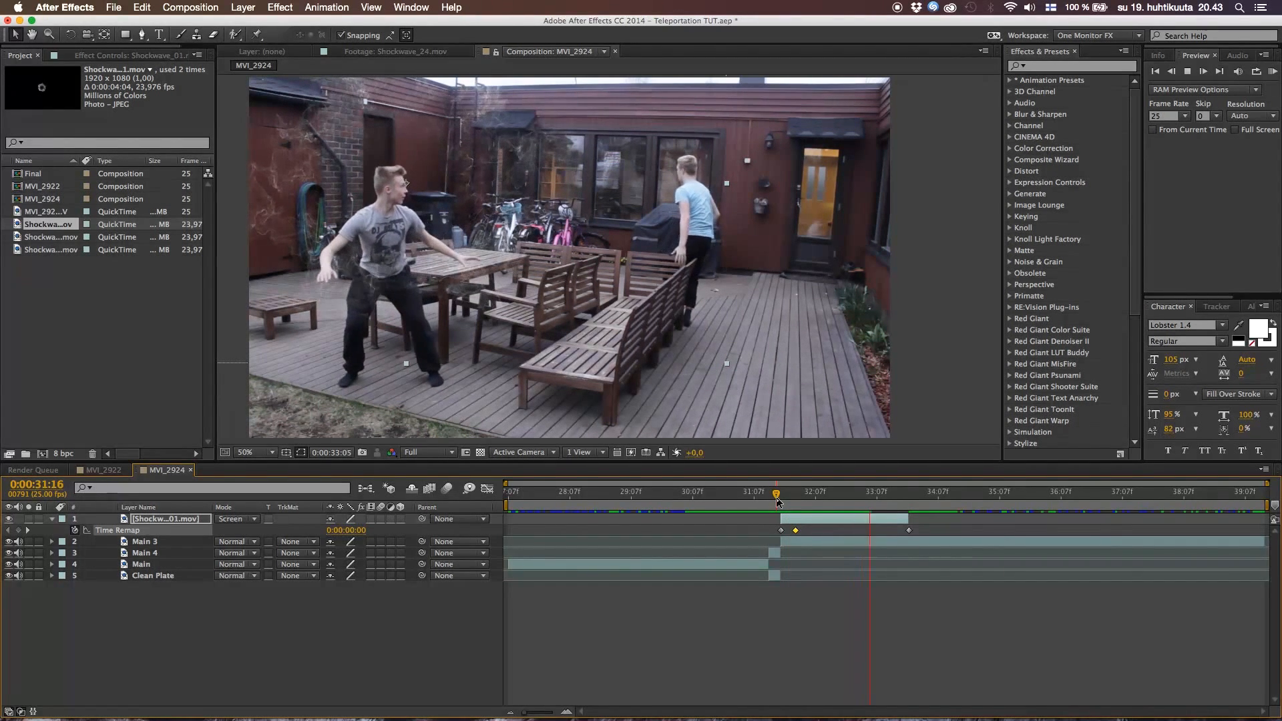
{"action": "left_click", "coordinate": [787, 496]}
{"action": "left_click_drag", "start_coordinate": [787, 495], "coordinate": [799, 532]}
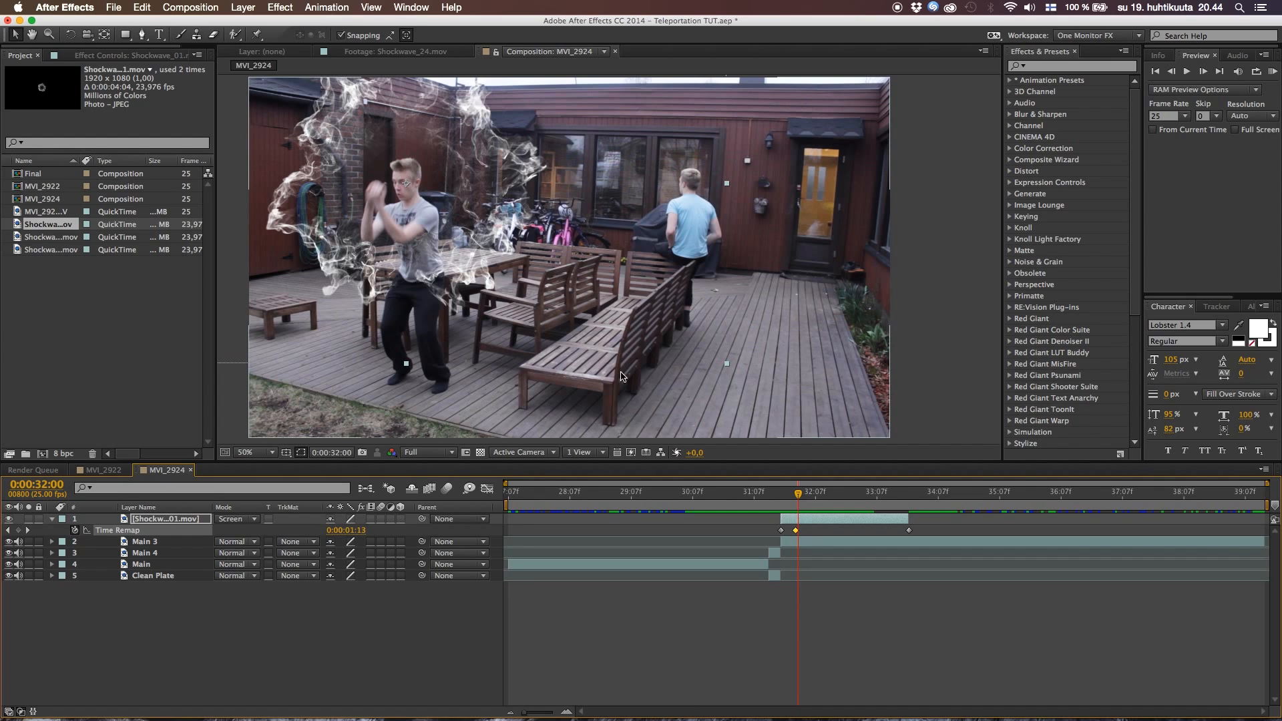
{"action": "left_click_drag", "start_coordinate": [800, 504], "coordinate": [840, 504]}
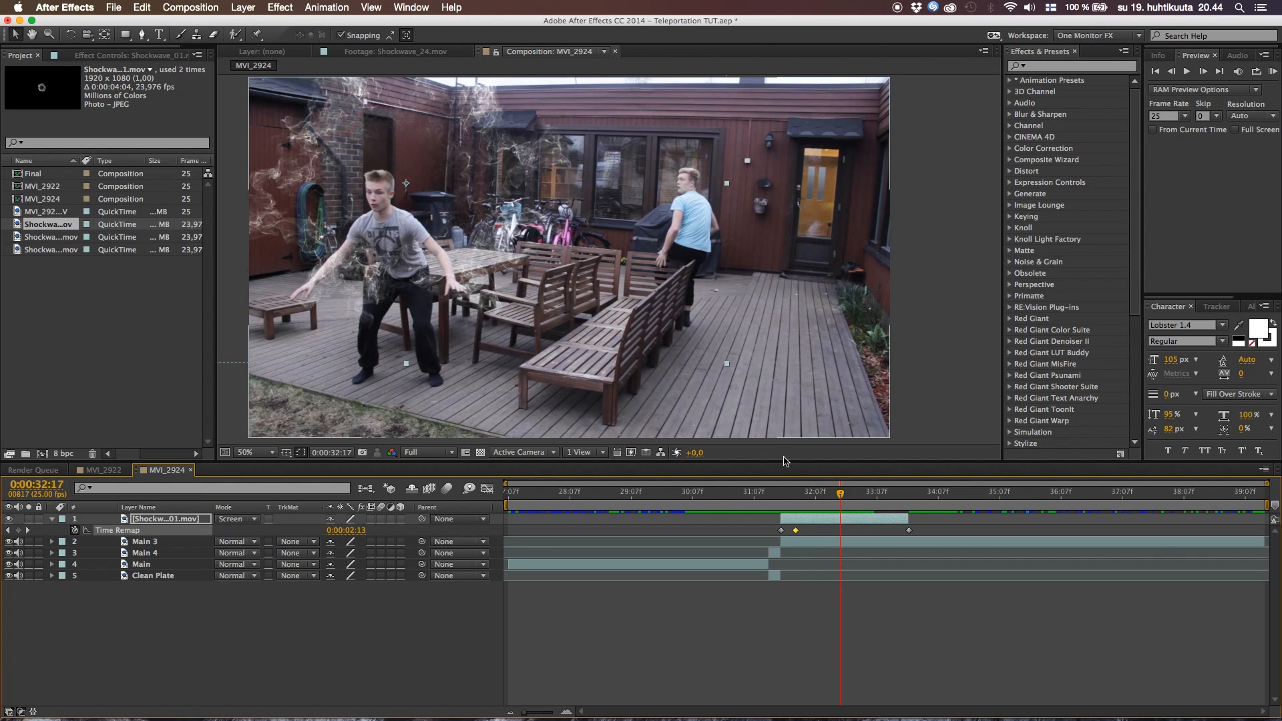
At 0:00:32:00, start a Pen mask on the Shockwave_01.mov layer along the actor's head, raised hands and arms down to the hip
{"action": "left_click", "coordinate": [788, 498]}
{"action": "left_click_drag", "start_coordinate": [788, 497], "coordinate": [798, 499]}
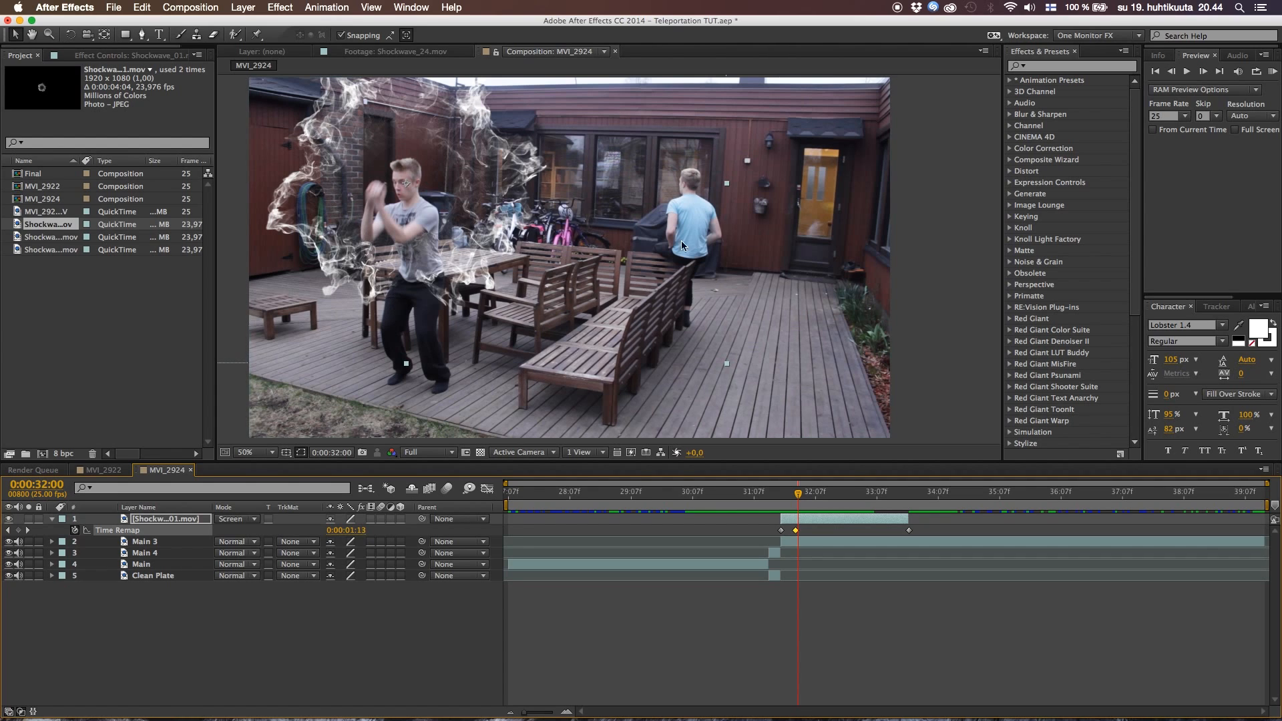
{"action": "left_click", "coordinate": [53, 519]}
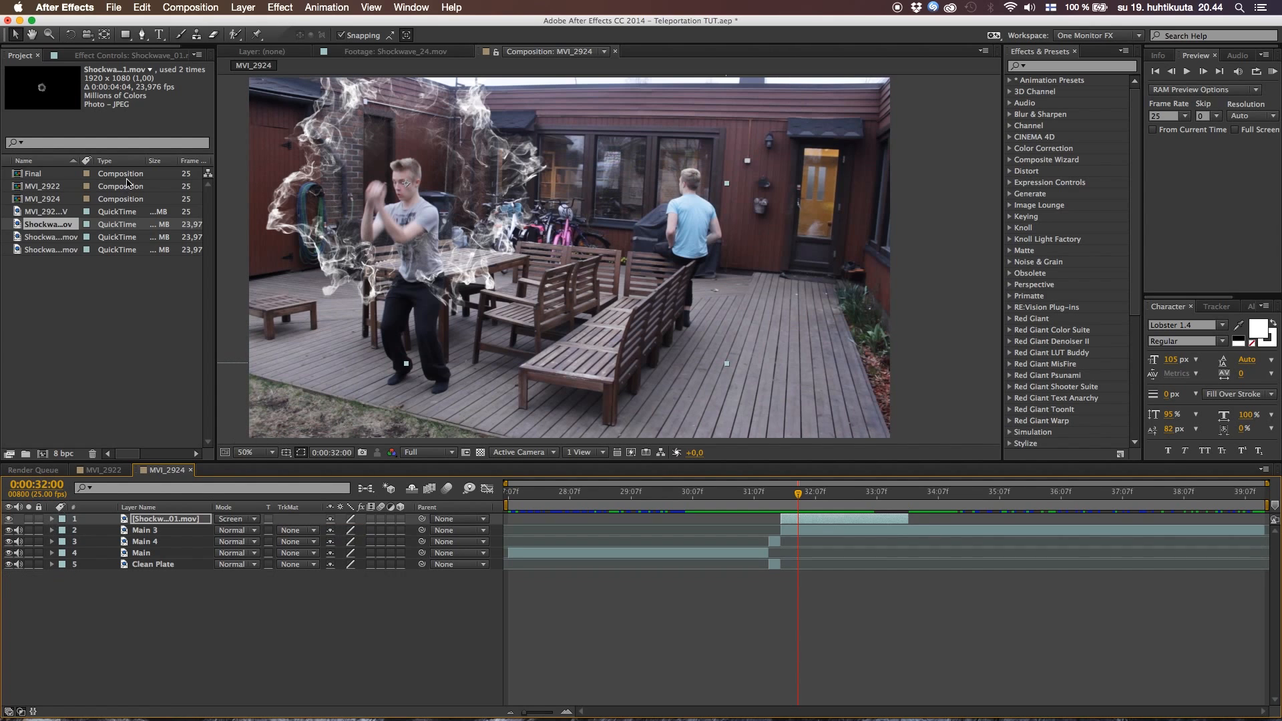
{"action": "left_click", "coordinate": [142, 35]}
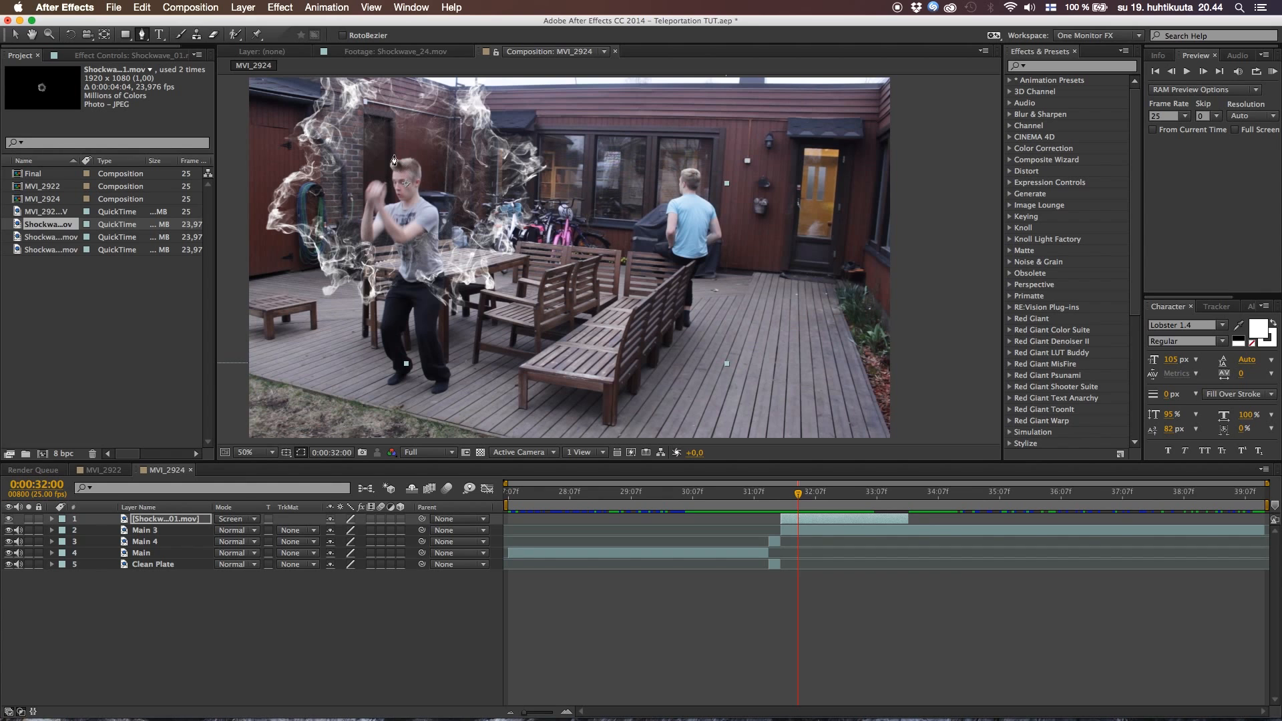
{"action": "key", "text": "period"}
{"action": "left_click_drag", "start_coordinate": [393, 169], "coordinate": [587, 103]}
{"action": "left_click", "coordinate": [519, 125]}
{"action": "left_click", "coordinate": [511, 158]}
{"action": "left_click", "coordinate": [469, 170]}
{"action": "left_click", "coordinate": [461, 249]}
{"action": "left_click", "coordinate": [462, 294]}
{"action": "left_click", "coordinate": [503, 268]}
{"action": "left_click", "coordinate": [527, 304]}
{"action": "left_click", "coordinate": [499, 395]}
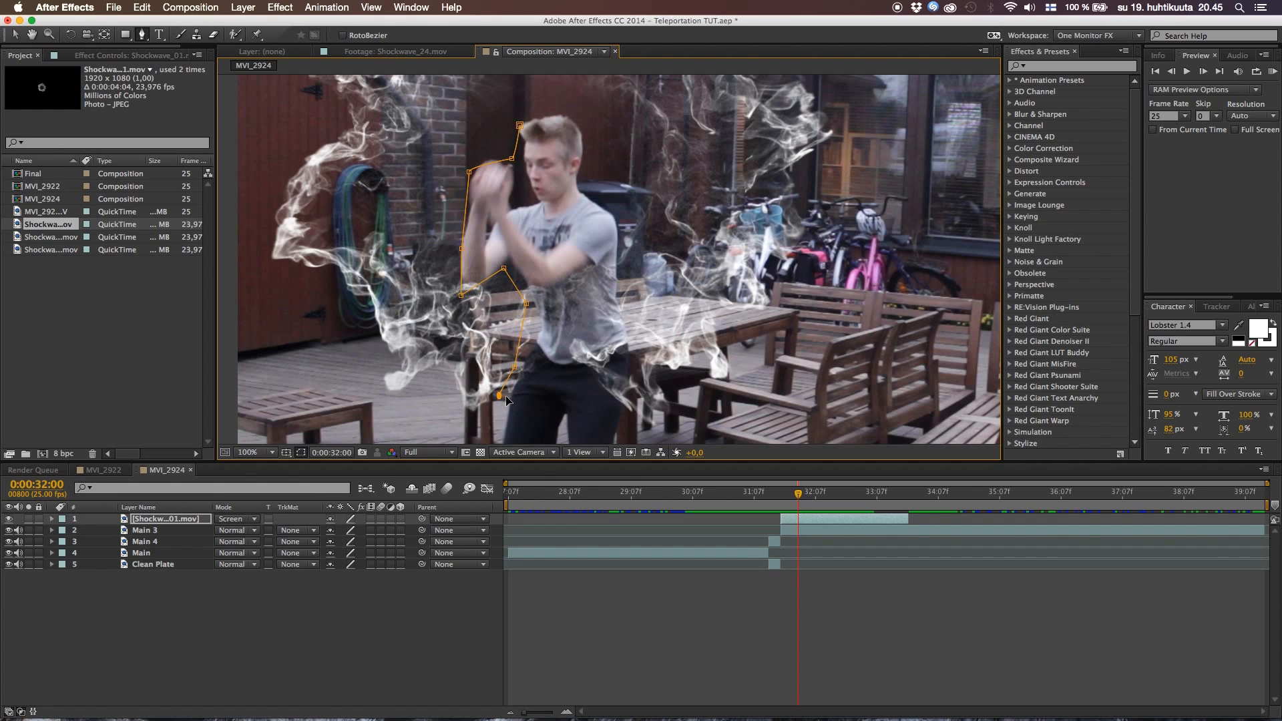
Continue the mask outline down the front of the actor's legs and across beneath his feet
{"action": "left_click_drag", "start_coordinate": [500, 395], "coordinate": [593, 247]}
{"action": "left_click", "coordinate": [595, 307]}
{"action": "left_click", "coordinate": [609, 358]}
{"action": "left_click", "coordinate": [615, 379]}
{"action": "left_click", "coordinate": [604, 406]}
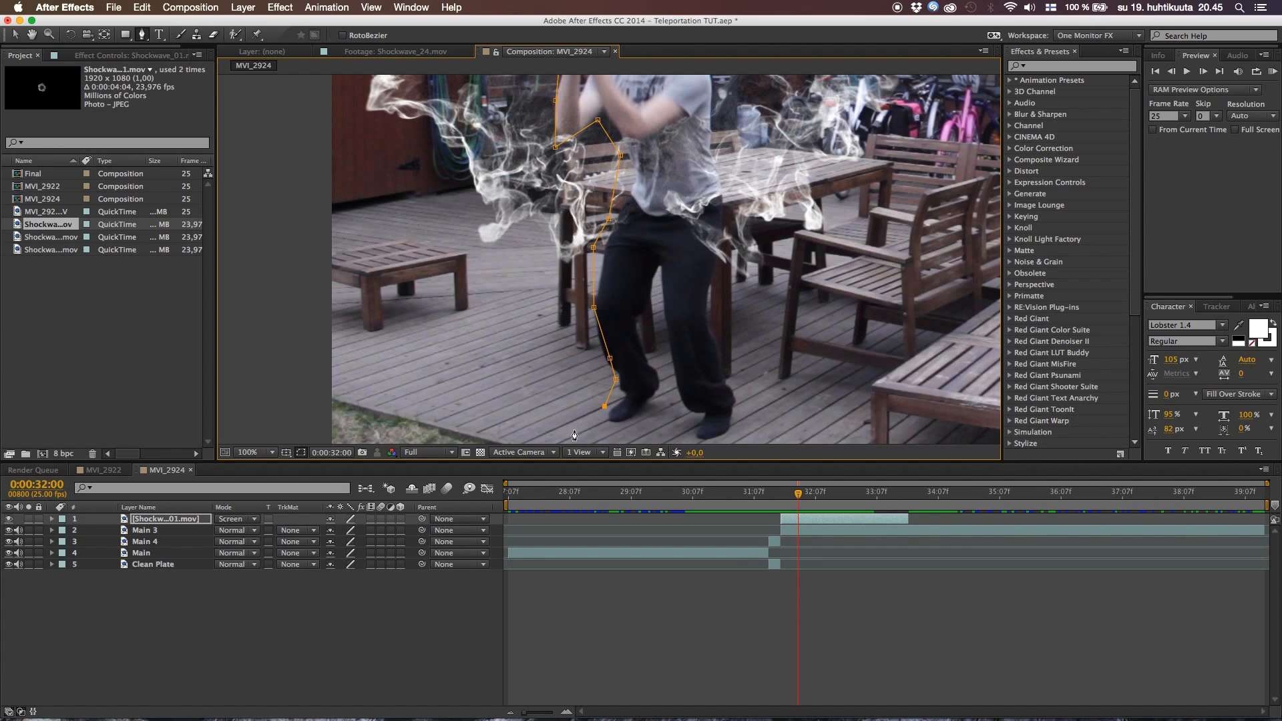
{"action": "left_click", "coordinate": [735, 431]}
Trace the mask up the actor's back and over the shoulder, and close it at the starting point by his head
{"action": "left_click", "coordinate": [721, 299]}
{"action": "left_click", "coordinate": [721, 184]}
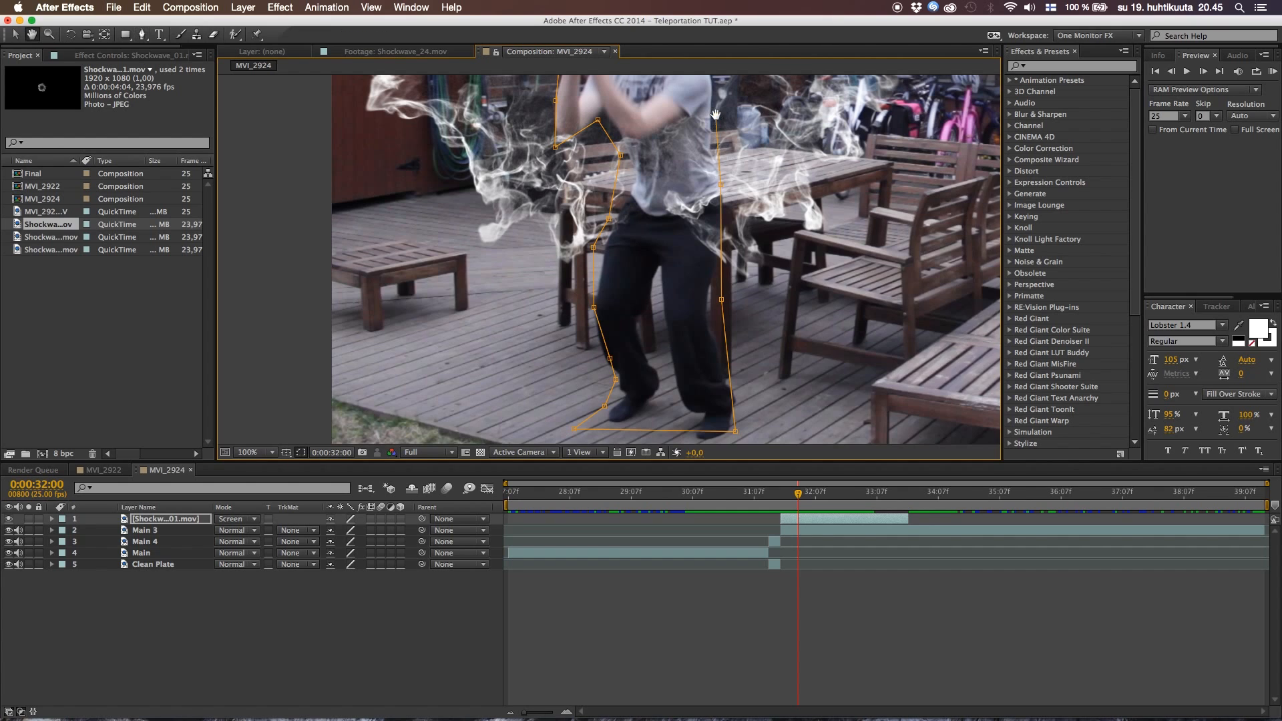
{"action": "left_click_drag", "start_coordinate": [716, 120], "coordinate": [737, 245]}
{"action": "left_click", "coordinate": [737, 238]}
{"action": "left_click", "coordinate": [722, 191]}
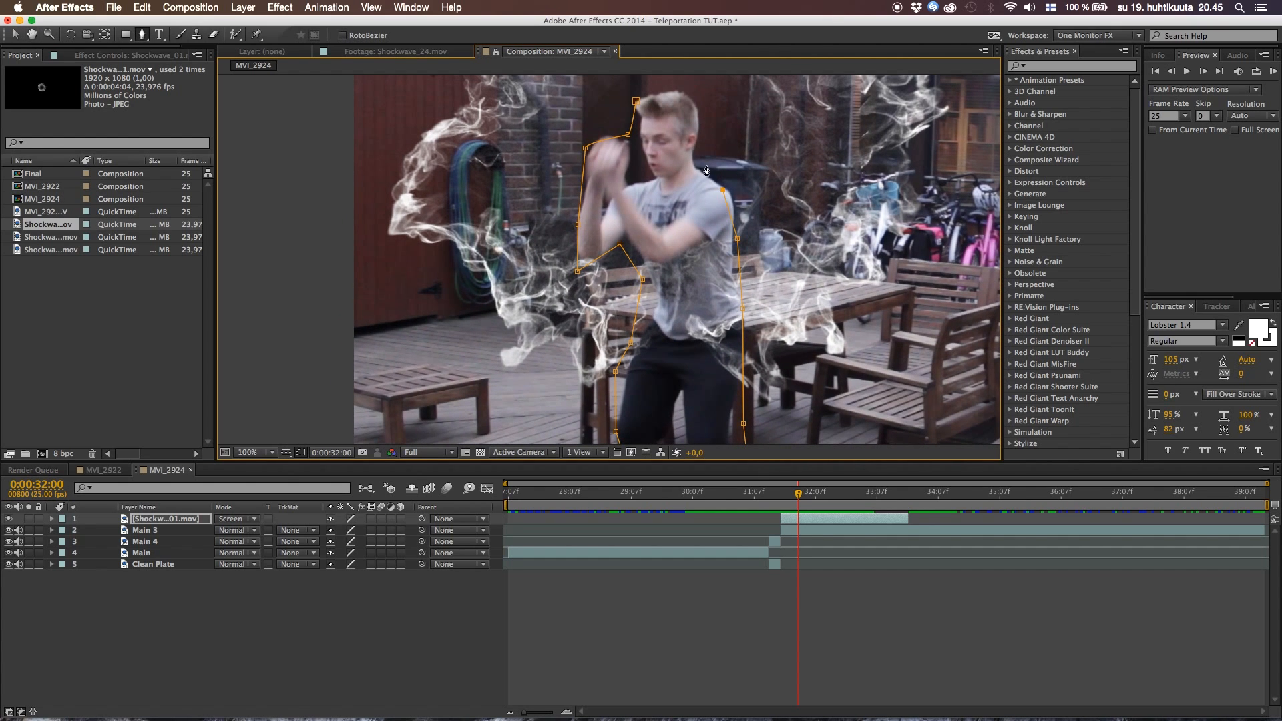
{"action": "left_click", "coordinate": [665, 171]}
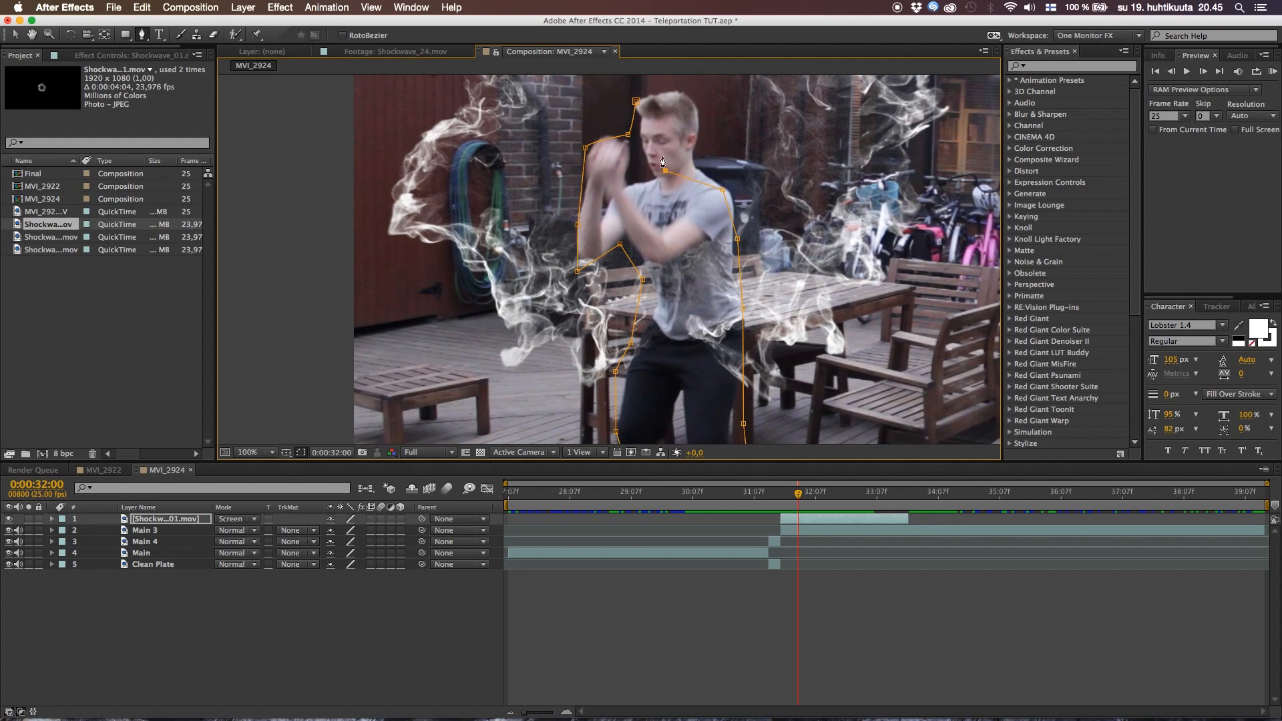
{"action": "left_click", "coordinate": [636, 103]}
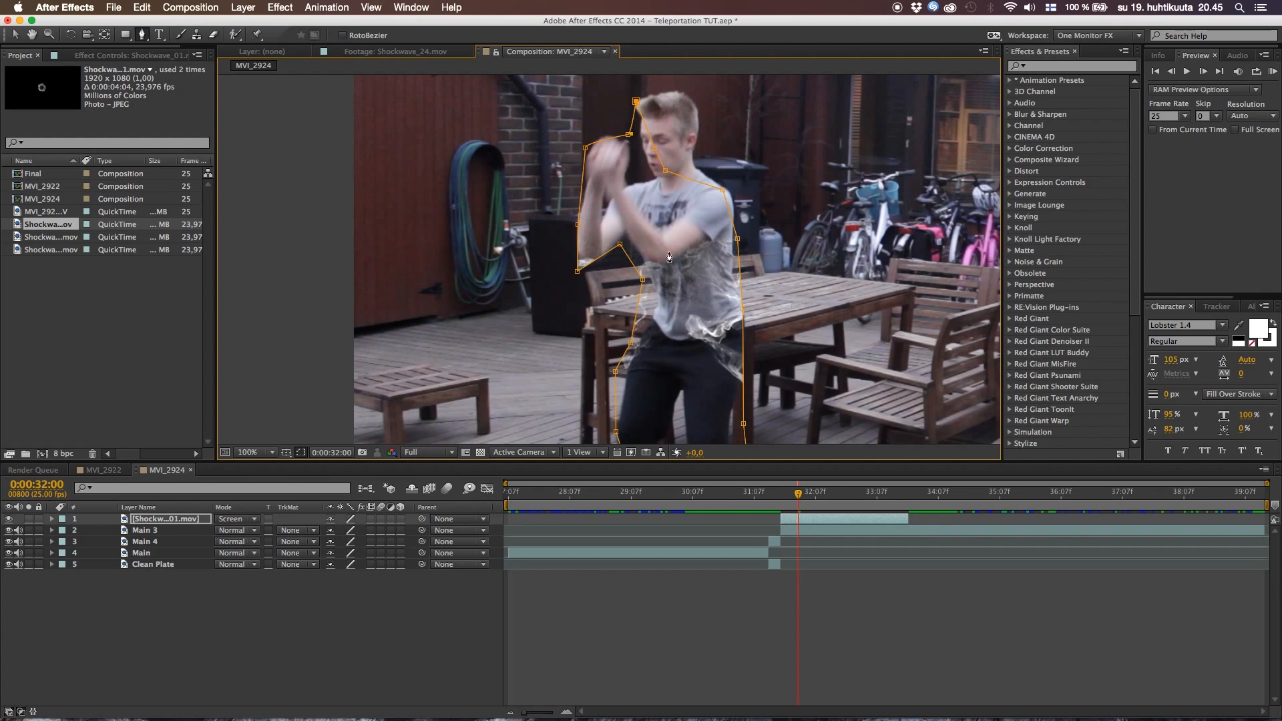
{"action": "scroll", "coordinate": [667, 269], "scroll_direction": "down", "scroll_amount": 4}
{"action": "scroll", "coordinate": [667, 269], "scroll_direction": "up", "scroll_amount": 1}
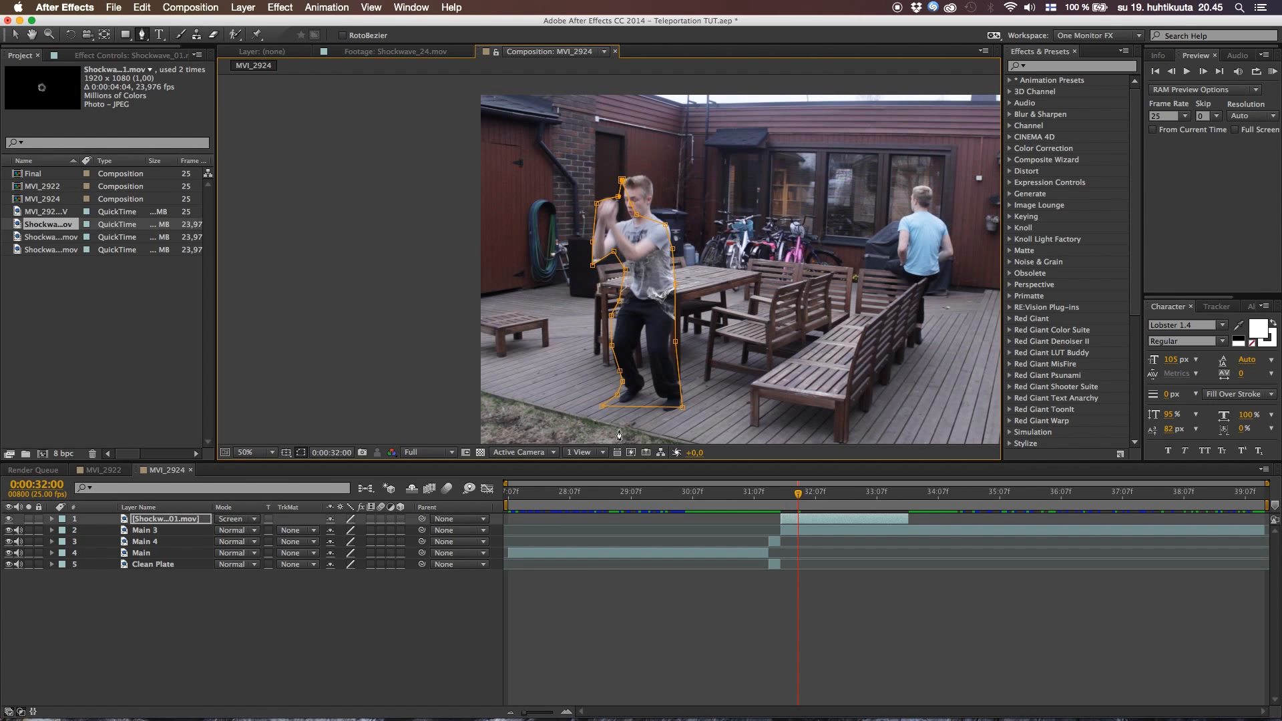
Set Mask 1 to Subtract, add a Mask Path keyframe at 0:00:32:00, and check the result with the mask outline temporarily hidden
{"action": "key", "text": "m"}
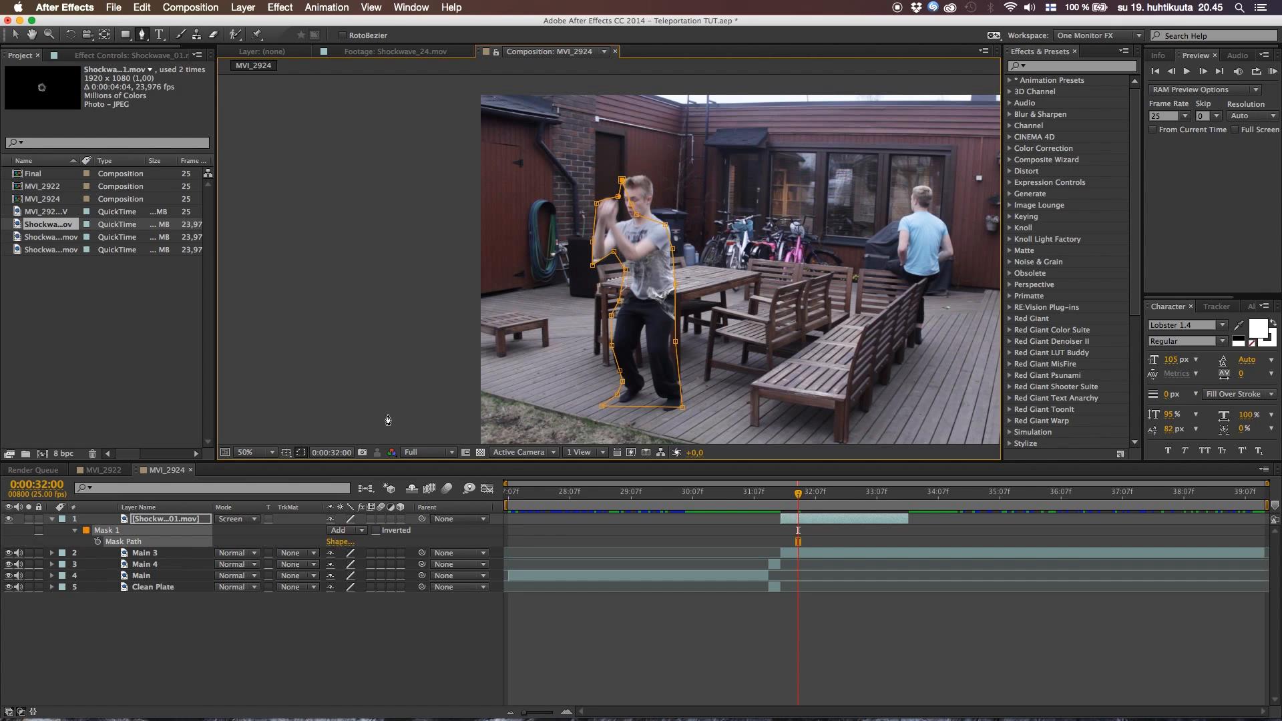
{"action": "left_click", "coordinate": [98, 542]}
{"action": "left_click", "coordinate": [341, 533]}
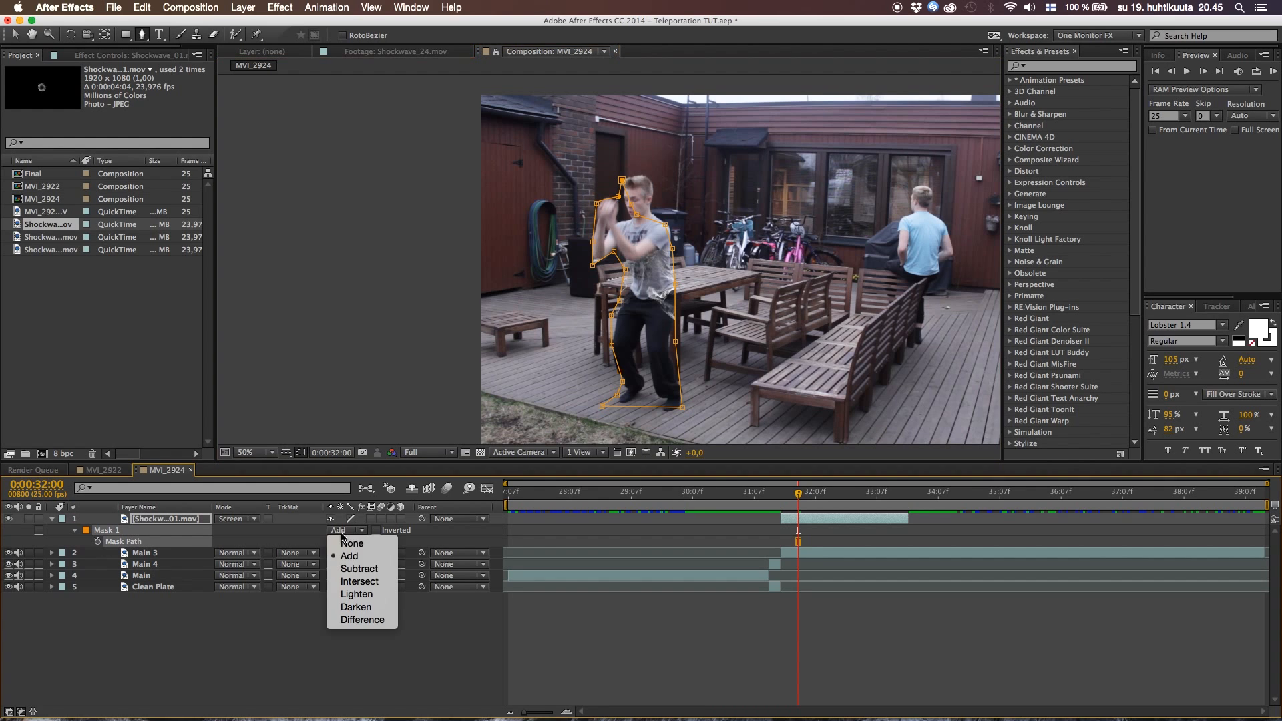
{"action": "left_click", "coordinate": [365, 569]}
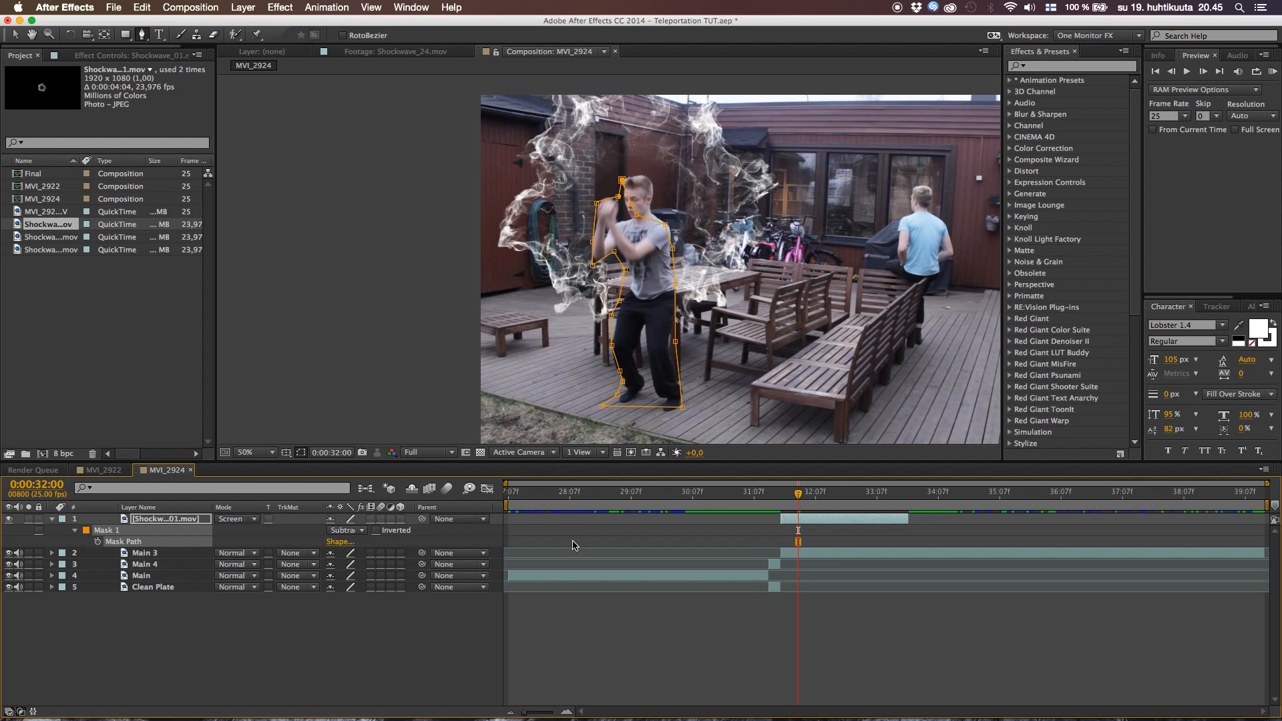
{"action": "left_click", "coordinate": [99, 542]}
{"action": "left_click", "coordinate": [302, 452]}
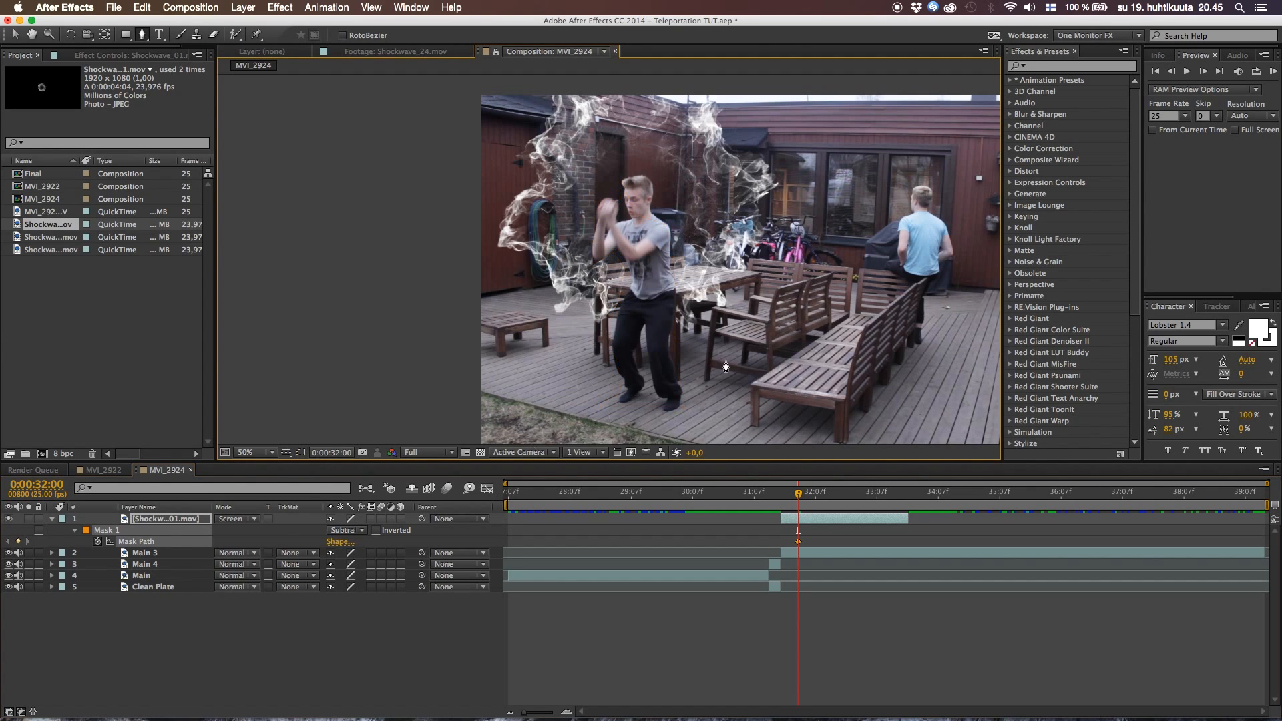
{"action": "left_click", "coordinate": [301, 454]}
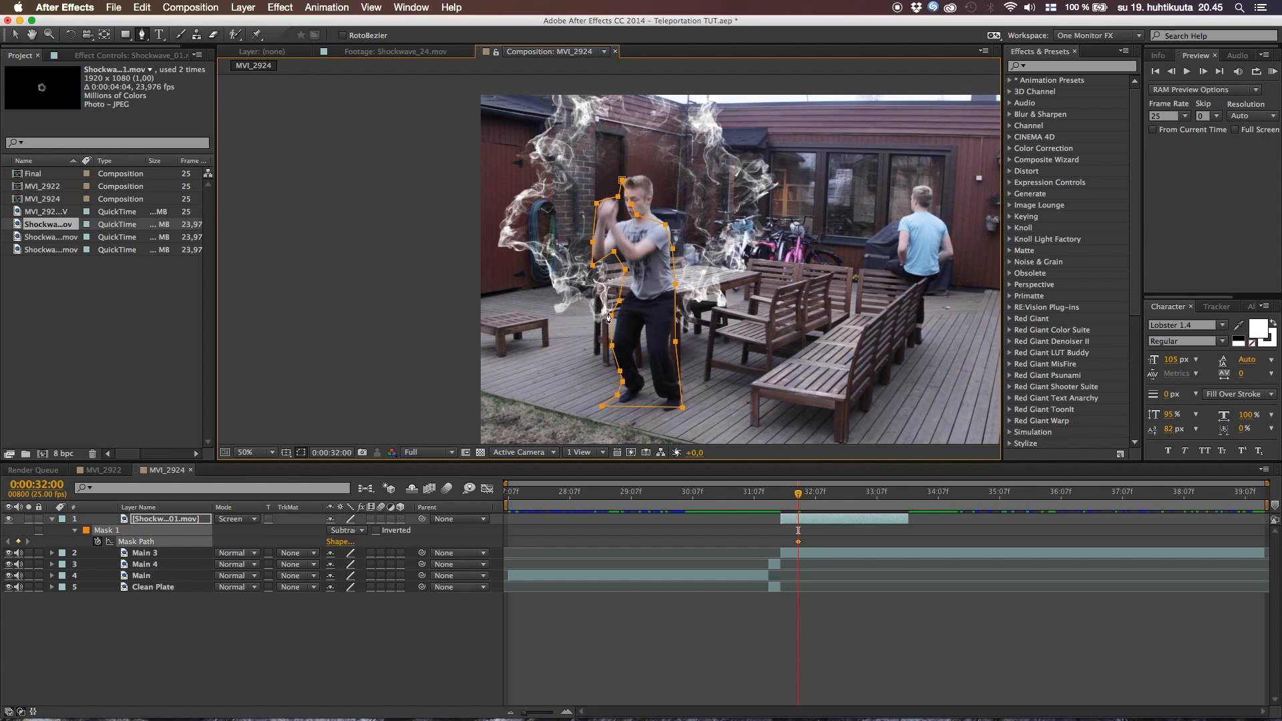
At 0:00:32:01, reshape the mask path to follow the actor's lowered hands, arms, head and leg
{"action": "scroll", "coordinate": [626, 270], "scroll_direction": "up", "scroll_amount": 2}
{"action": "scroll", "coordinate": [626, 270], "scroll_direction": "down", "scroll_amount": 2}
{"action": "key", "text": "v"}
{"action": "left_click", "coordinate": [1206, 70]}
{"action": "left_click_drag", "start_coordinate": [592, 242], "coordinate": [583, 247]}
{"action": "left_click_drag", "start_coordinate": [592, 265], "coordinate": [597, 277]}
{"action": "left_click_drag", "start_coordinate": [625, 269], "coordinate": [631, 355]}
{"action": "left_click_drag", "start_coordinate": [612, 316], "coordinate": [605, 322]}
{"action": "left_click_drag", "start_coordinate": [586, 164], "coordinate": [628, 195]}
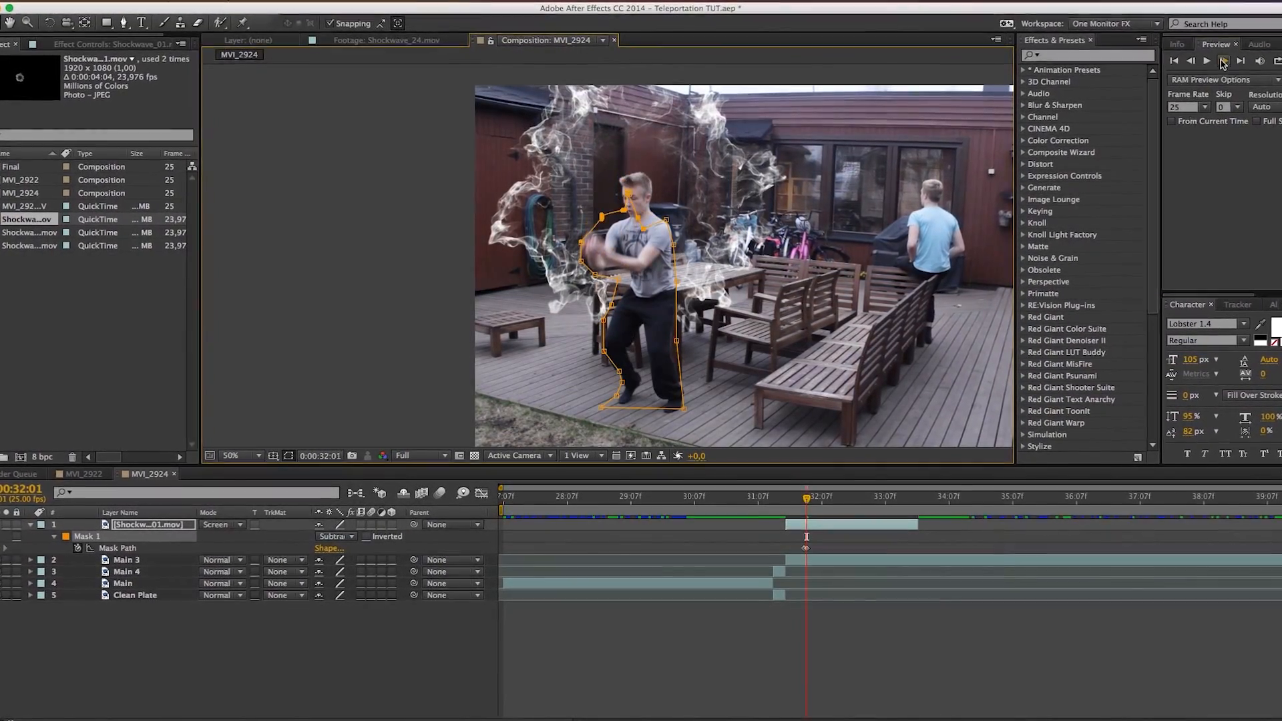
Advance one frame past 0:00:32:01 and reshape the mask path around the actor's moving arms, shoulder and leg
{"action": "left_click", "coordinate": [1217, 64]}
{"action": "left_click_drag", "start_coordinate": [571, 255], "coordinate": [626, 288]}
{"action": "mouse_move", "coordinate": [581, 262]}
{"action": "left_mouse_down"}
{"action": "mouse_move", "coordinate": [565, 290]}
{"action": "mouse_move", "coordinate": [594, 254]}
{"action": "left_mouse_up"}
{"action": "left_click_drag", "start_coordinate": [601, 216], "coordinate": [607, 222]}
{"action": "left_click_drag", "start_coordinate": [591, 297], "coordinate": [595, 358]}
Adjust the mask around the actor's arms on the following frame, hide the mask outline, and scrub to 0:00:32:06 to check it
{"action": "left_click", "coordinate": [1230, 58]}
{"action": "left_click_drag", "start_coordinate": [621, 281], "coordinate": [570, 291]}
{"action": "left_click_drag", "start_coordinate": [594, 252], "coordinate": [597, 259]}
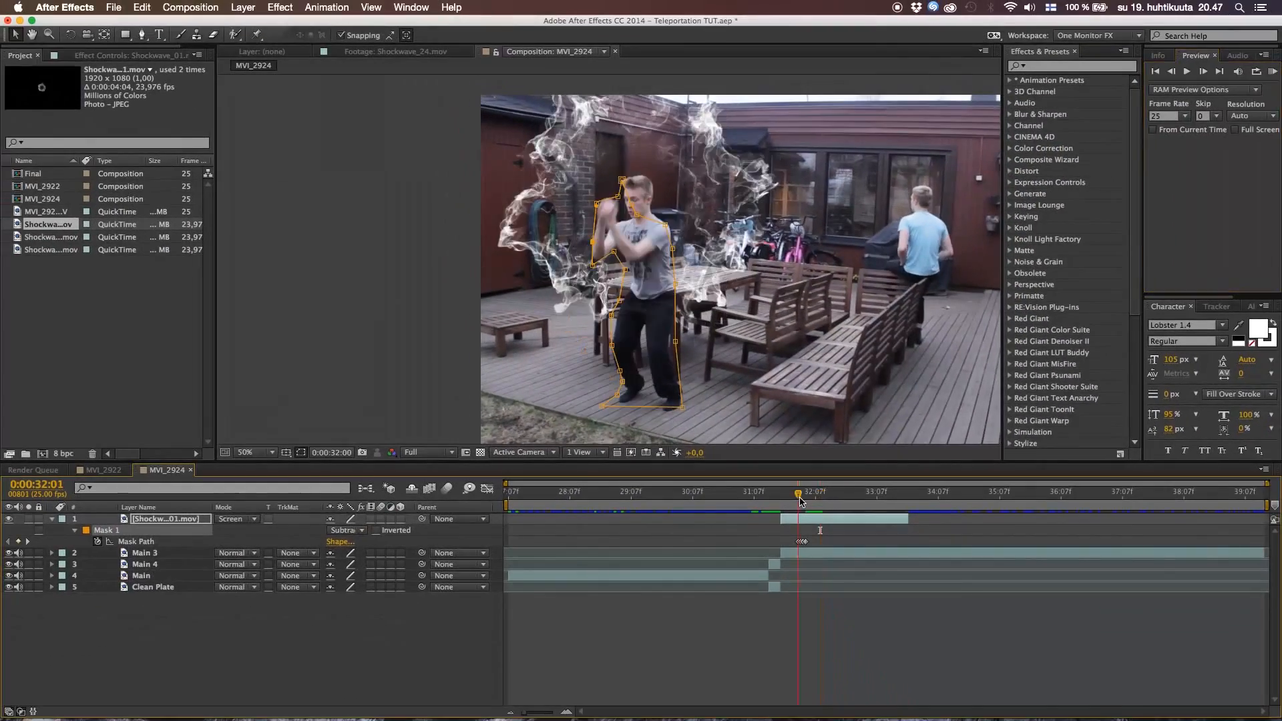
{"action": "mouse_move", "coordinate": [801, 501]}
{"action": "left_mouse_down"}
{"action": "mouse_move", "coordinate": [791, 515]}
{"action": "mouse_move", "coordinate": [808, 516]}
{"action": "left_mouse_up"}
{"action": "left_click", "coordinate": [302, 453]}
{"action": "mouse_move", "coordinate": [810, 496]}
{"action": "left_mouse_down"}
{"action": "mouse_move", "coordinate": [784, 495]}
{"action": "mouse_move", "coordinate": [814, 500]}
{"action": "left_mouse_up"}
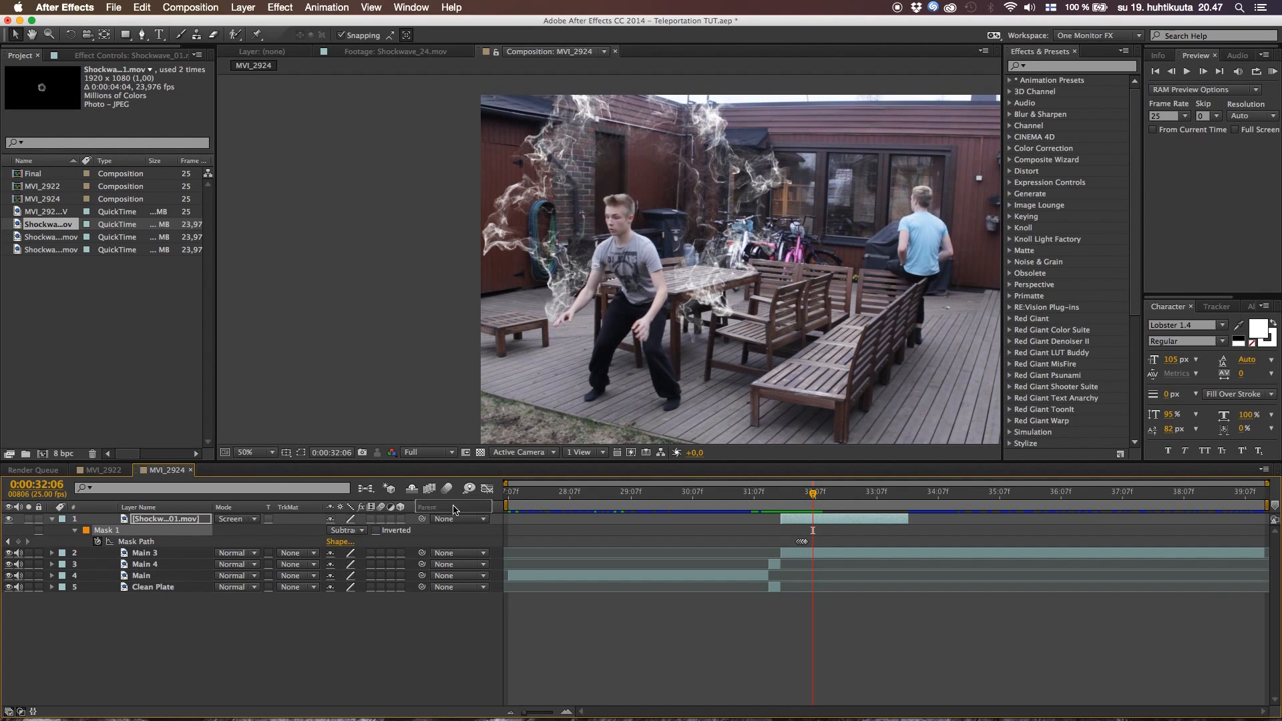
Set the smoke mask's feather to 40 pixels and return to 0:00:32:00 to check the softened edge
{"action": "key", "text": "f"}
{"action": "left_click_drag", "start_coordinate": [343, 542], "coordinate": [387, 563]}
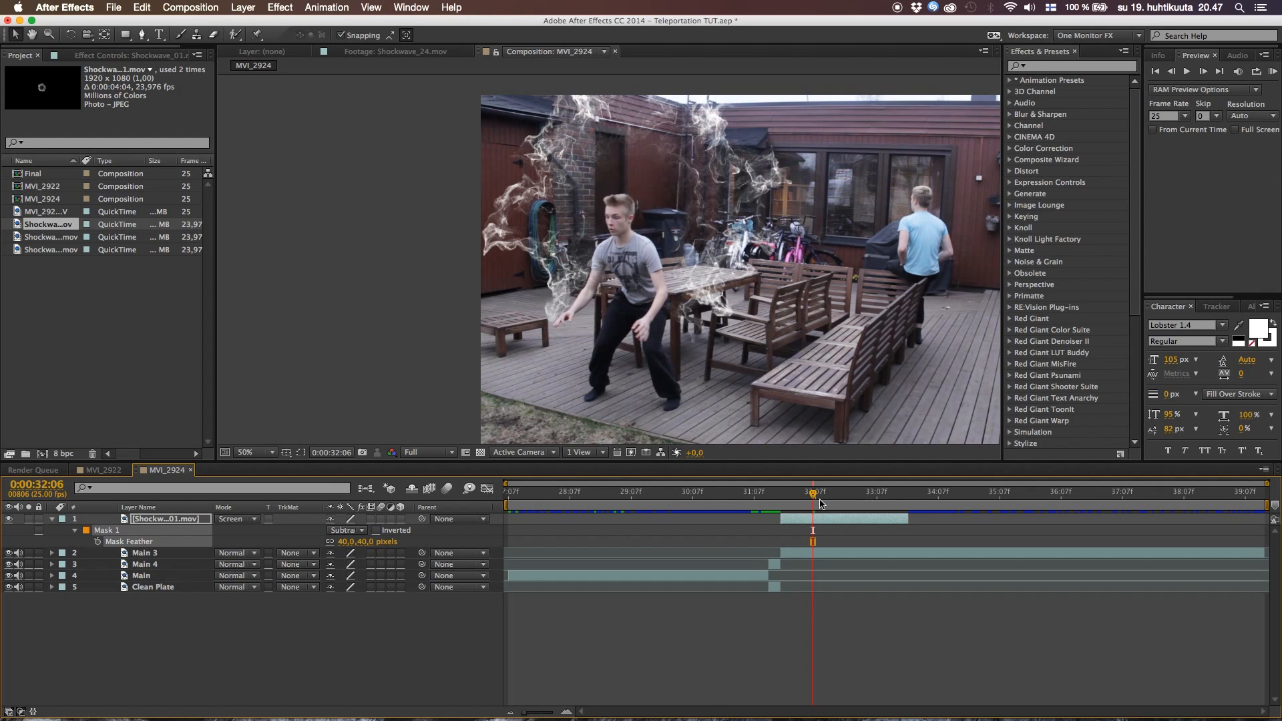
{"action": "left_click_drag", "start_coordinate": [814, 496], "coordinate": [798, 555]}
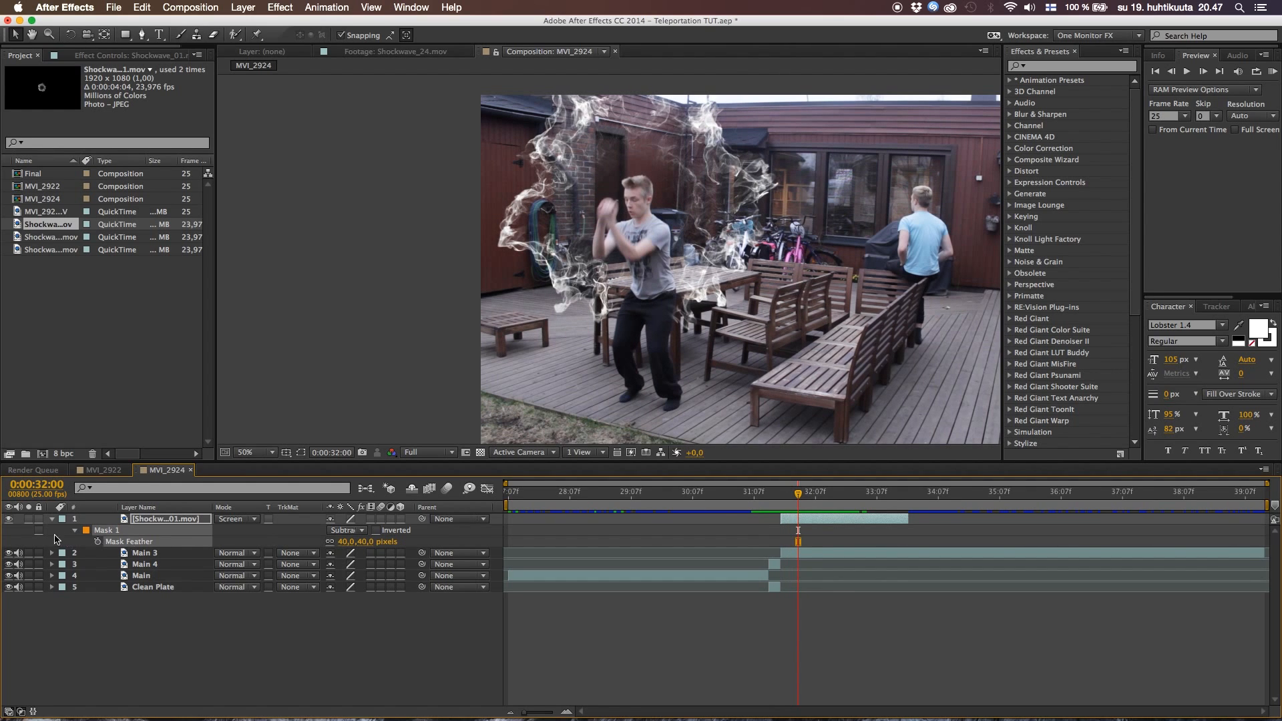
{"action": "left_click", "coordinate": [52, 519]}
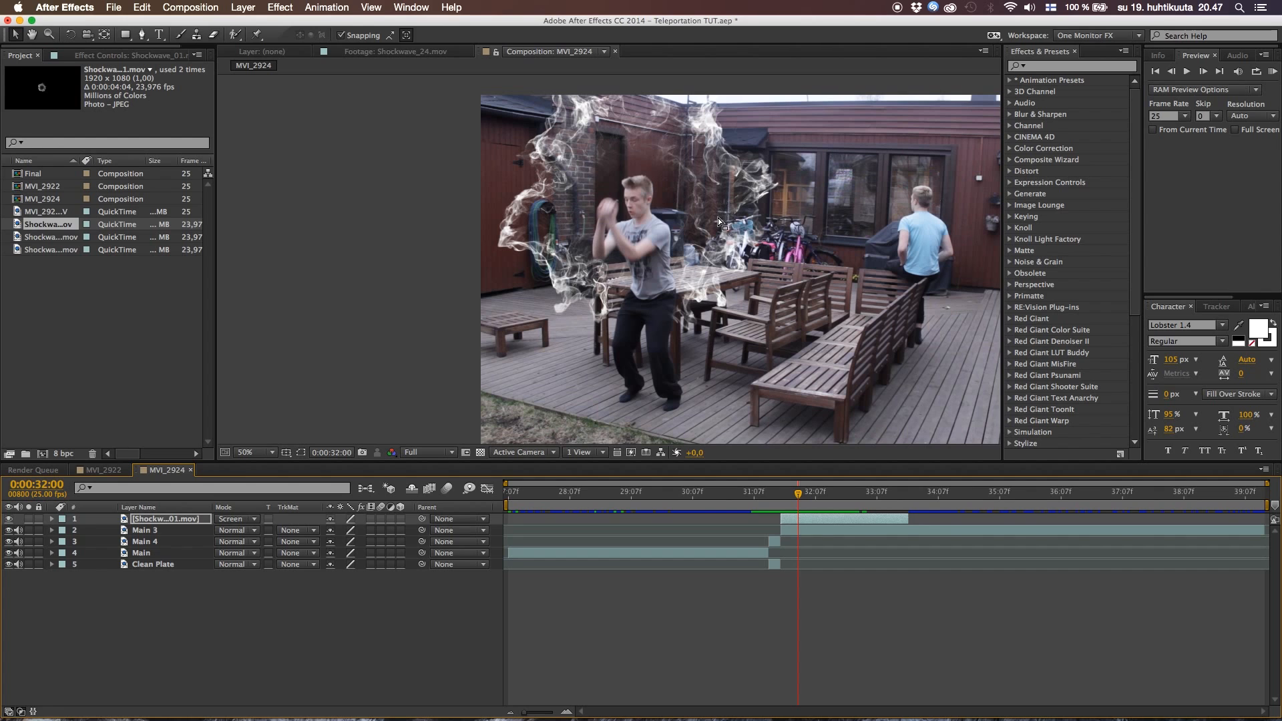
Find the VC Color Vibrance effect and apply it to the Shockwave_01.mov layer
{"action": "key", "text": "h"}
{"action": "left_click_drag", "start_coordinate": [777, 205], "coordinate": [606, 204]}
{"action": "key", "text": "v"}
{"action": "left_click", "coordinate": [1046, 66]}
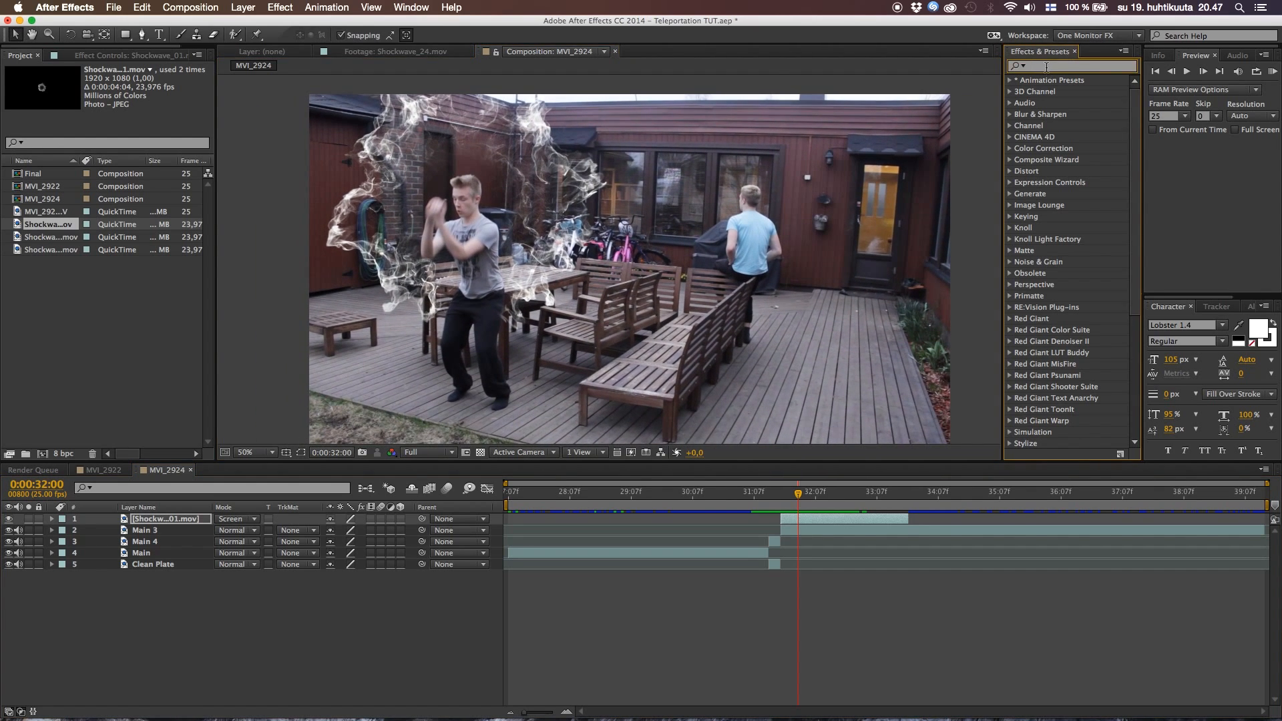
{"action": "type", "text": "vc"}
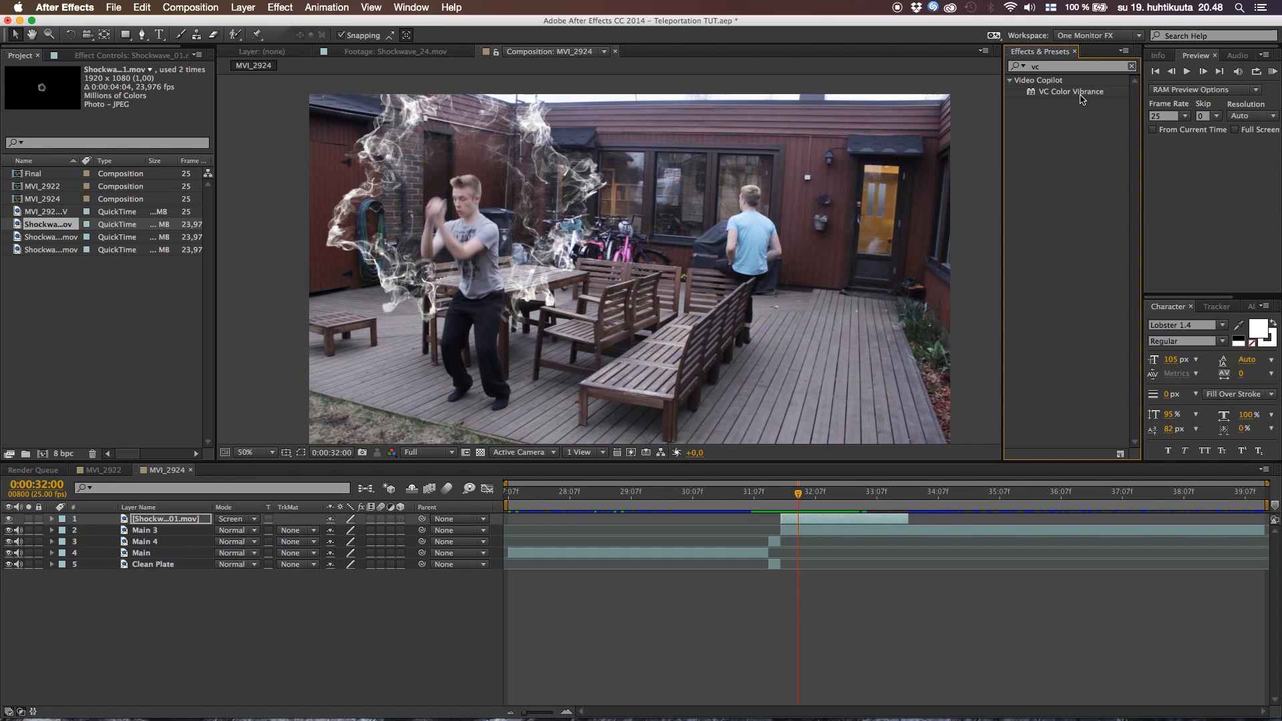
{"action": "left_click_drag", "start_coordinate": [1071, 92], "coordinate": [798, 521]}
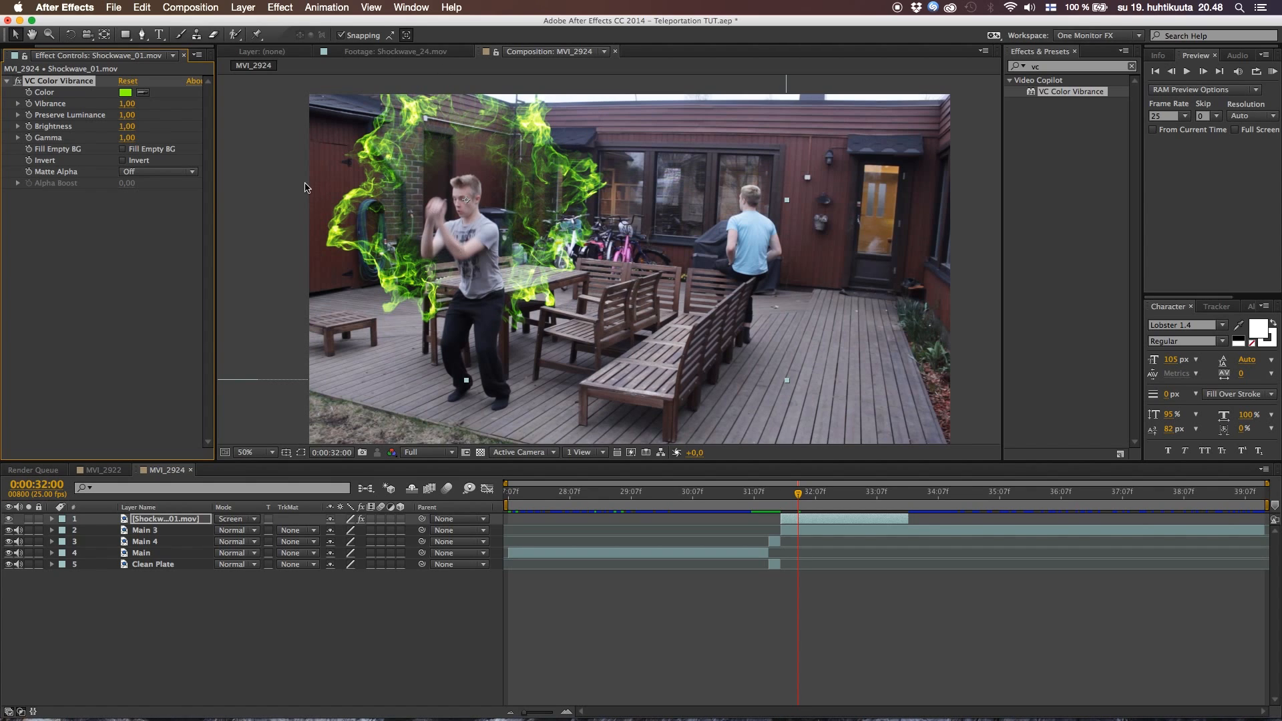
Set the VC Color Vibrance colour to bright blue (00D2FF)
{"action": "left_click", "coordinate": [127, 93]}
{"action": "left_click_drag", "start_coordinate": [601, 170], "coordinate": [844, 228]}
{"action": "left_click_drag", "start_coordinate": [848, 328], "coordinate": [855, 326]}
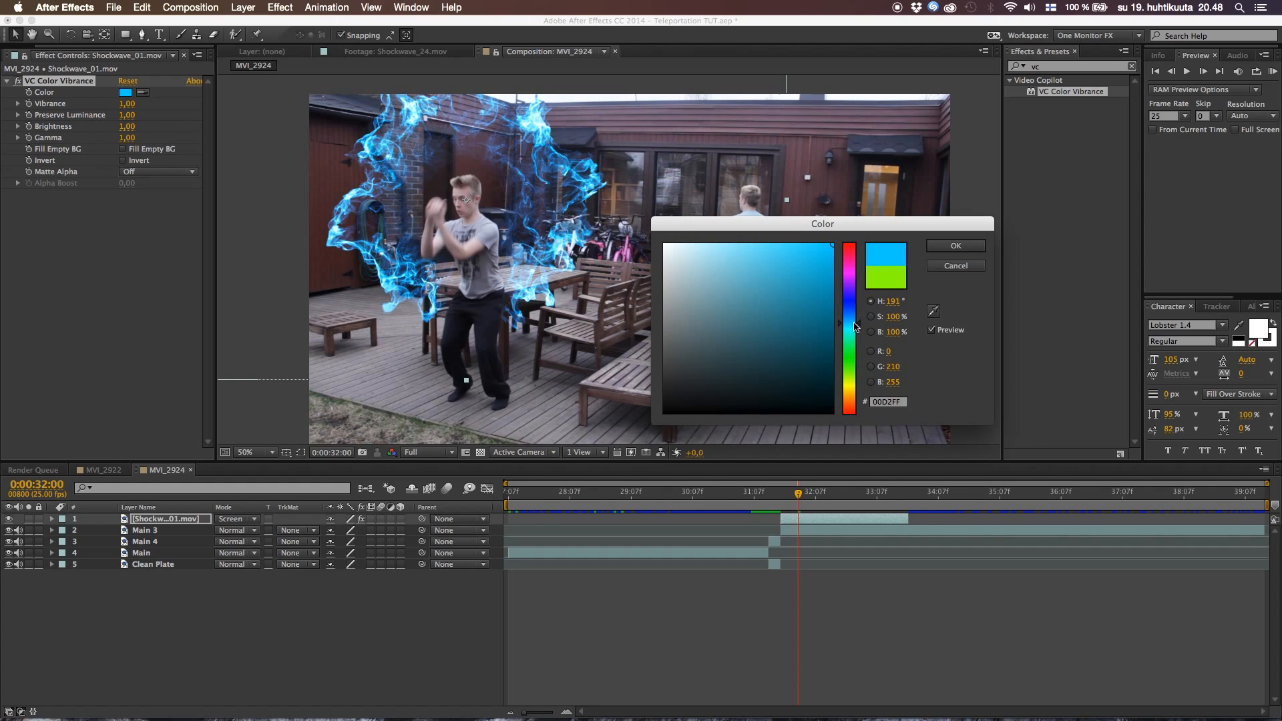
{"action": "left_click", "coordinate": [965, 246]}
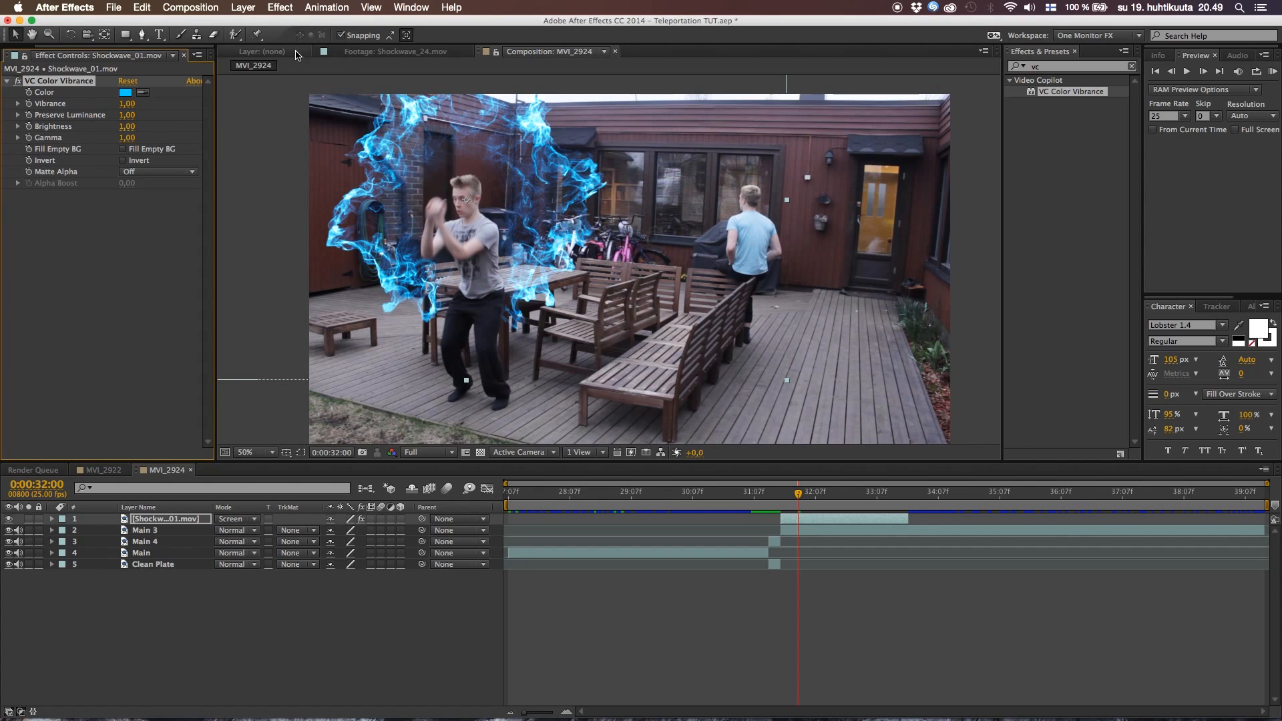
Enable Fill Empty BG, set Vibrance 1.12, Preserve Luminance 0.52, Brightness 1.12 and Gamma 0.66, and preview the burst from 0:00:31:16
{"action": "left_click", "coordinate": [123, 150]}
{"action": "mouse_move", "coordinate": [127, 138]}
{"action": "left_mouse_down"}
{"action": "mouse_move", "coordinate": [101, 141]}
{"action": "mouse_move", "coordinate": [135, 127]}
{"action": "left_mouse_up"}
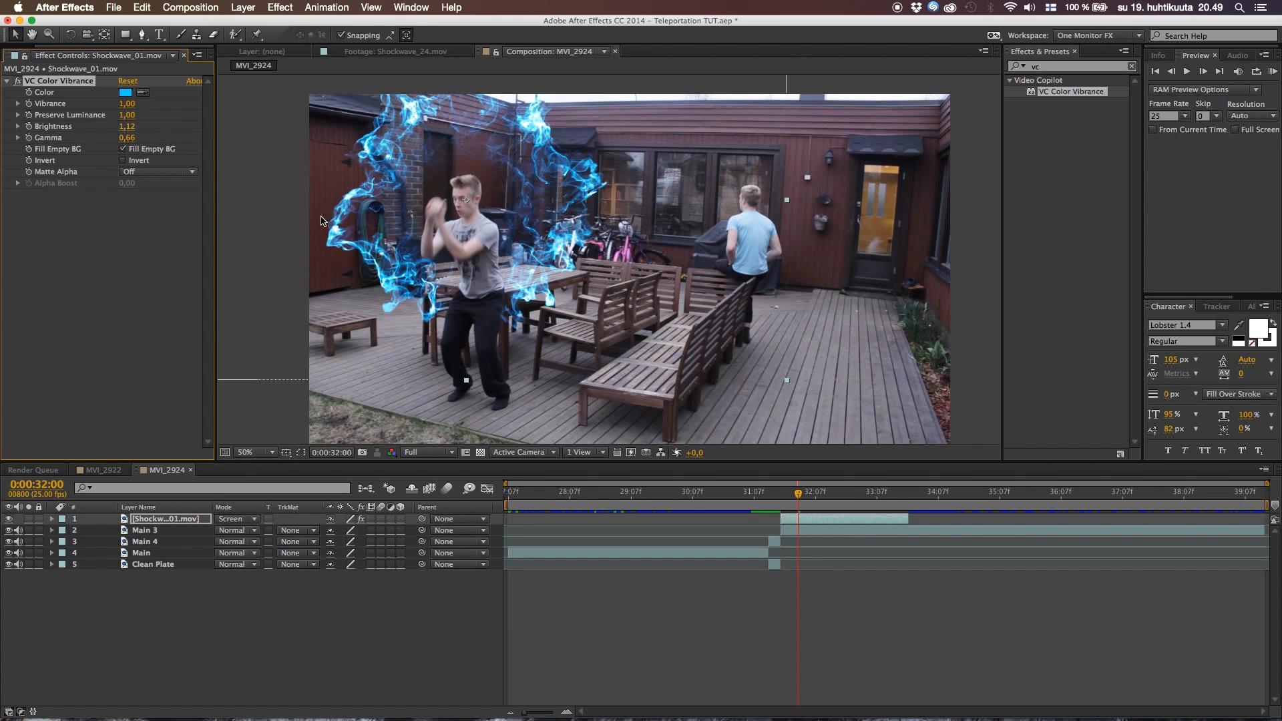
{"action": "left_click_drag", "start_coordinate": [155, 112], "coordinate": [133, 117]}
{"action": "left_click", "coordinate": [778, 498]}
{"action": "key", "text": "space"}
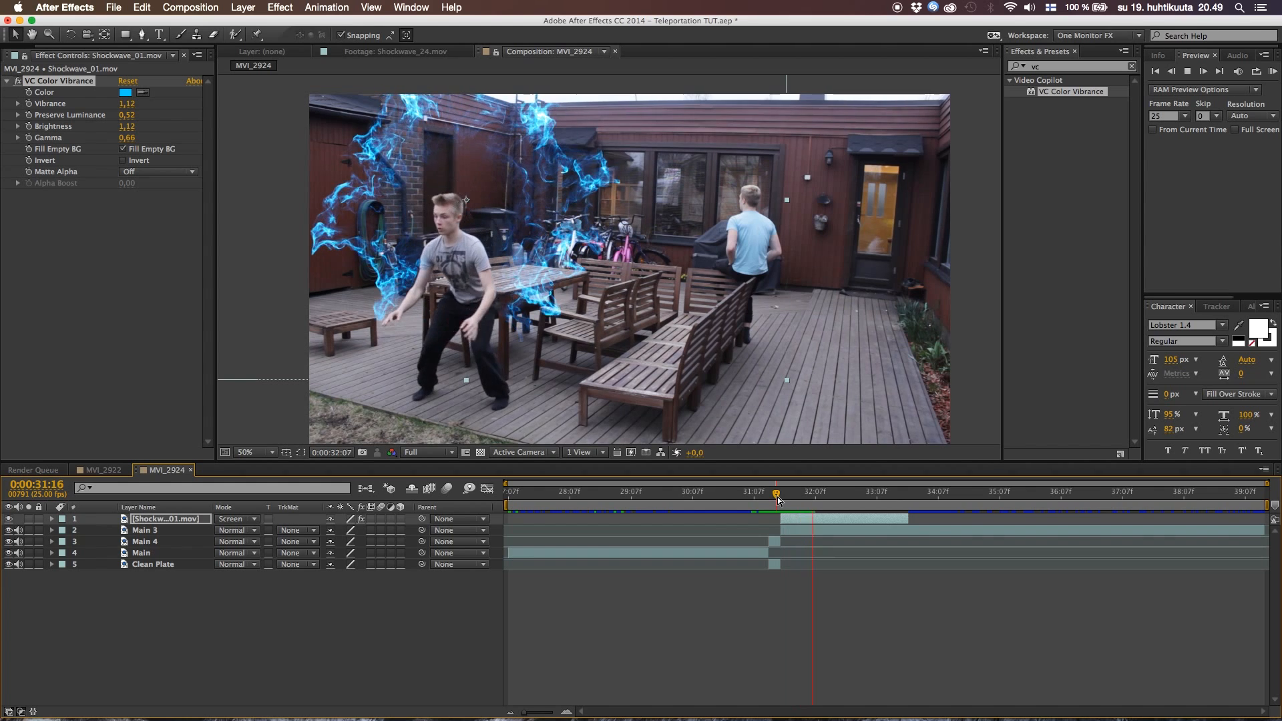
{"action": "key", "text": "space"}
Go to 0:00:31:23 and apply the Stylize Glow effect to the Shockwave_01.mov layer
{"action": "left_click_drag", "start_coordinate": [778, 505], "coordinate": [794, 506]}
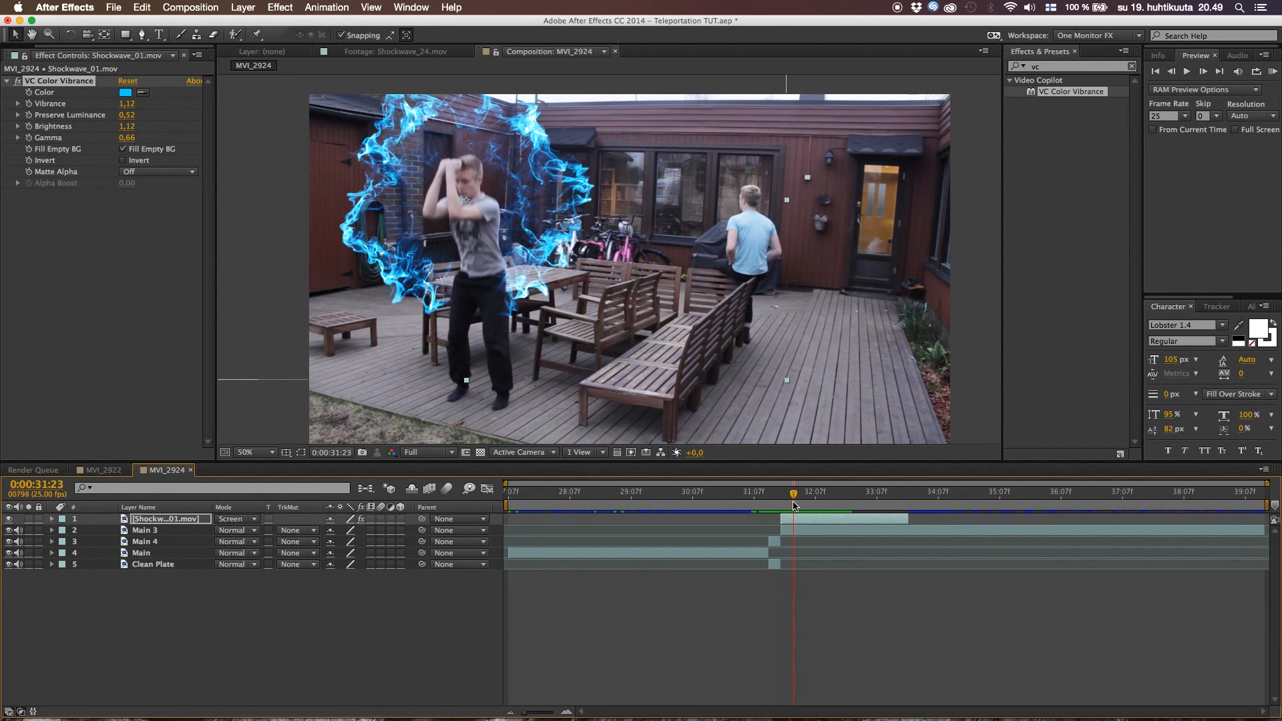
{"action": "left_click", "coordinate": [1060, 68]}
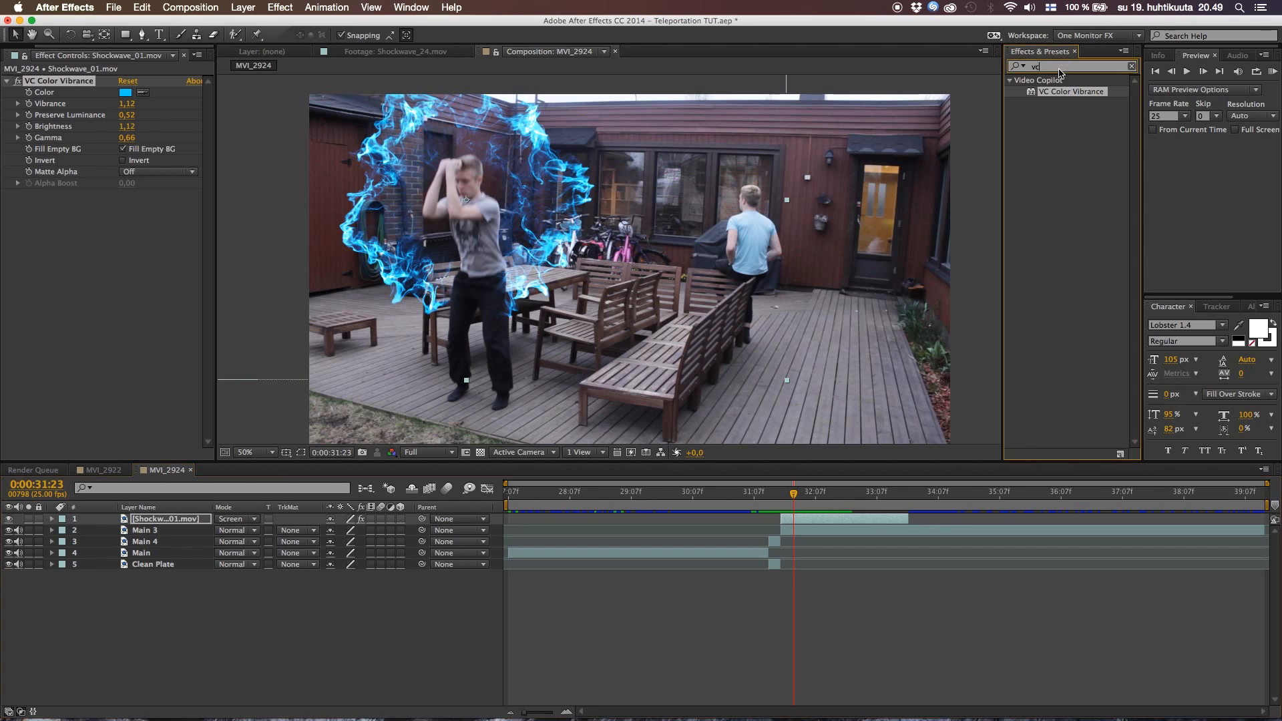
{"action": "type", "text": "glow"}
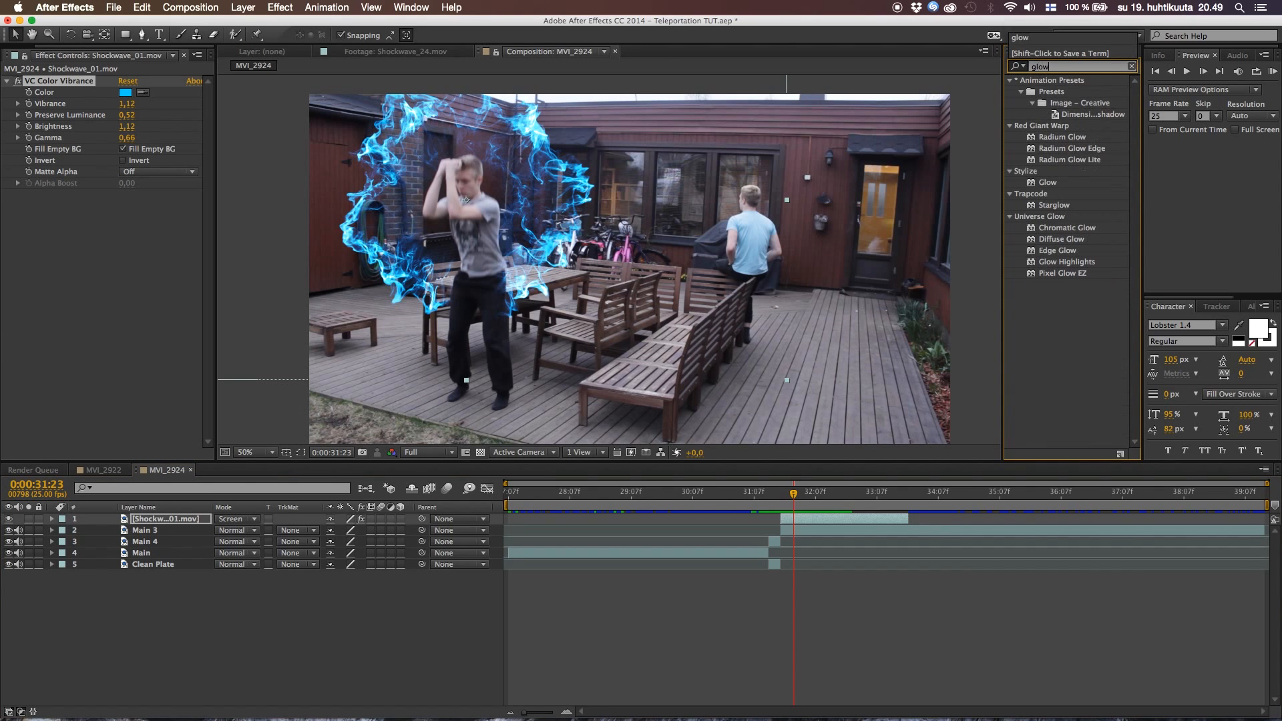
{"action": "left_click_drag", "start_coordinate": [1047, 182], "coordinate": [812, 518]}
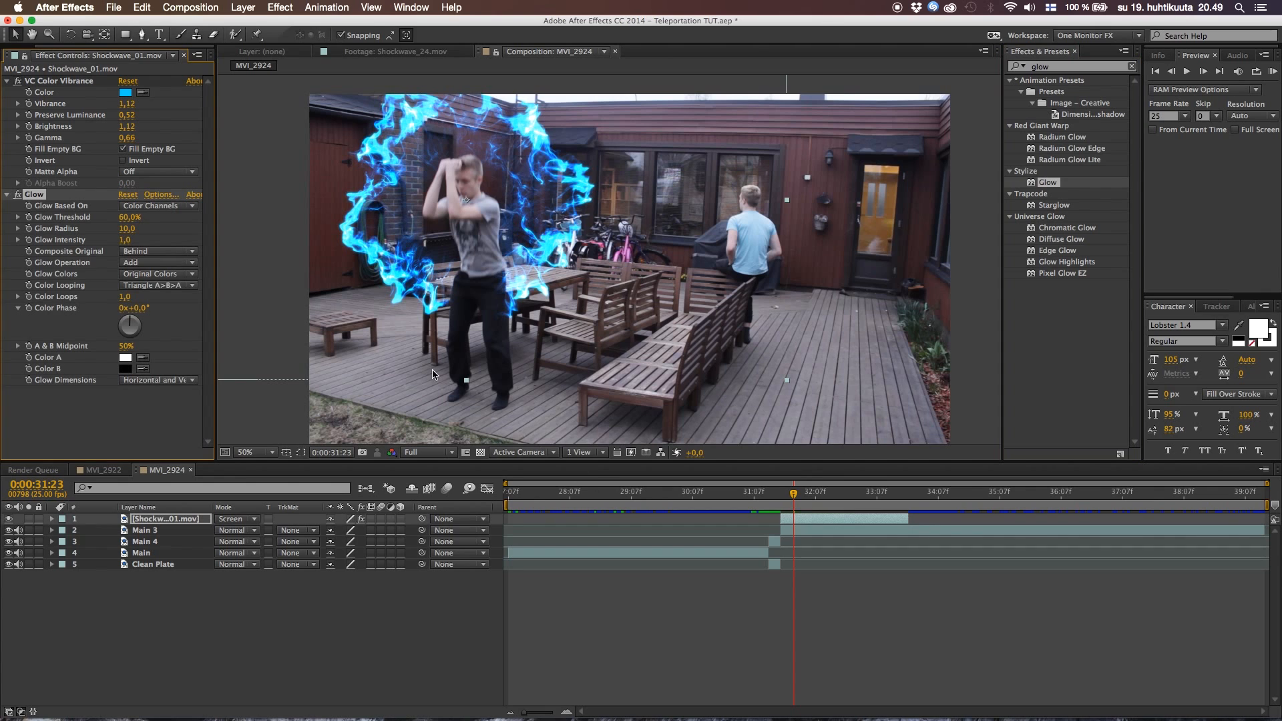
Set Glow Threshold to 52.5%, Glow Radius to 244 and Glow Intensity to 1.3, and compare the smoke with and without the glow
{"action": "left_click_drag", "start_coordinate": [127, 228], "coordinate": [213, 227]}
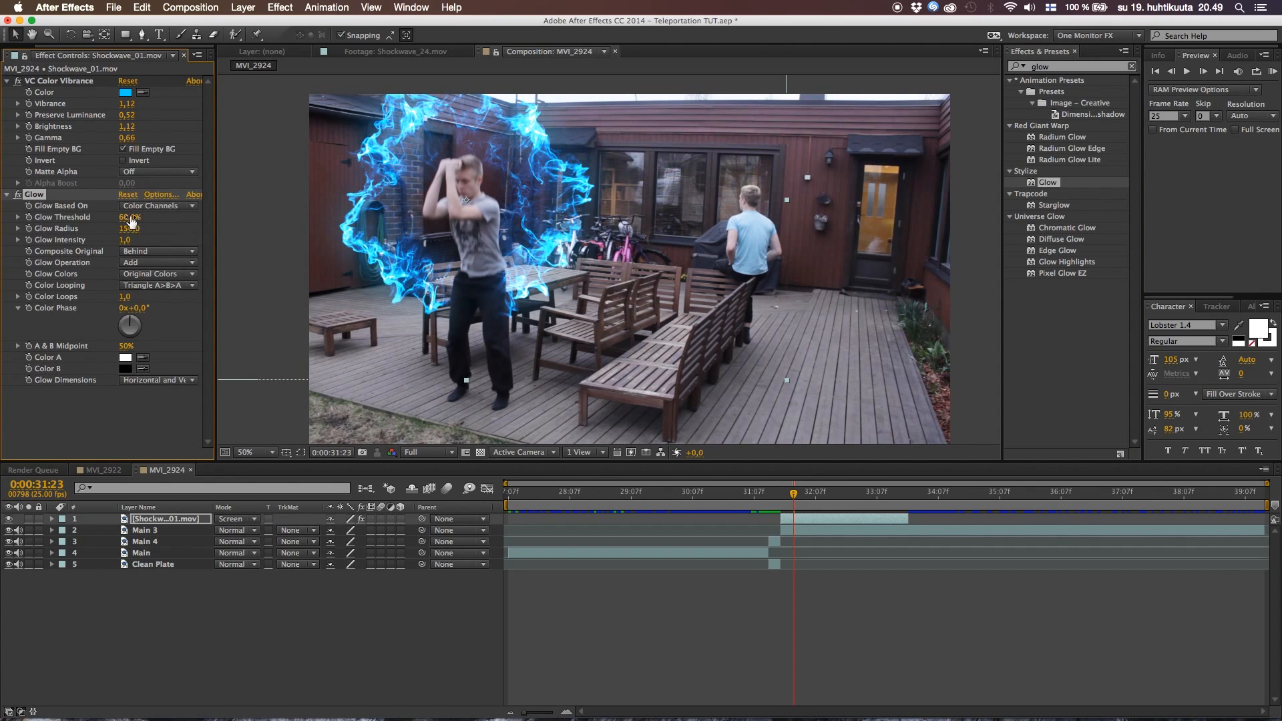
{"action": "left_click_drag", "start_coordinate": [87, 218], "coordinate": [122, 218]}
{"action": "left_click_drag", "start_coordinate": [137, 241], "coordinate": [143, 242]}
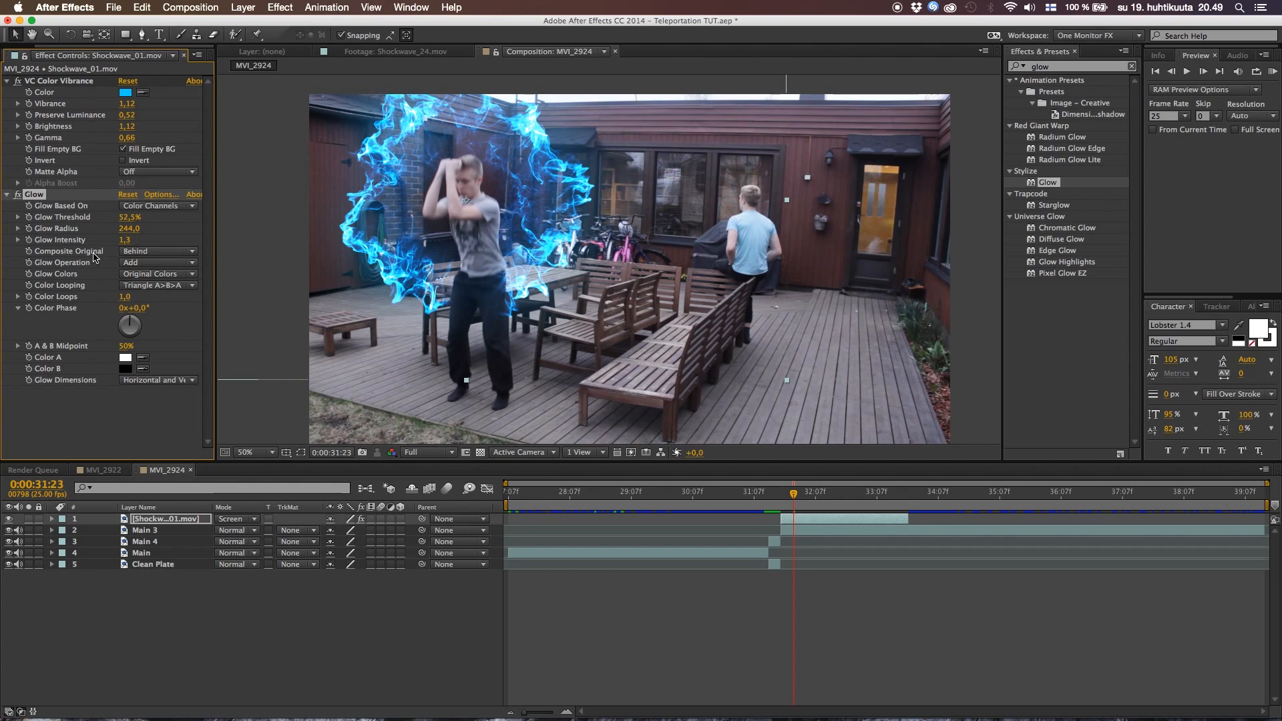
{"action": "left_click", "coordinate": [18, 195]}
{"action": "left_click", "coordinate": [18, 195]}
{"action": "left_click", "coordinate": [18, 195]}
{"action": "left_click", "coordinate": [18, 195]}
Preview the glowing blue smoke burst from 0:00:31:16
{"action": "left_click", "coordinate": [376, 590]}
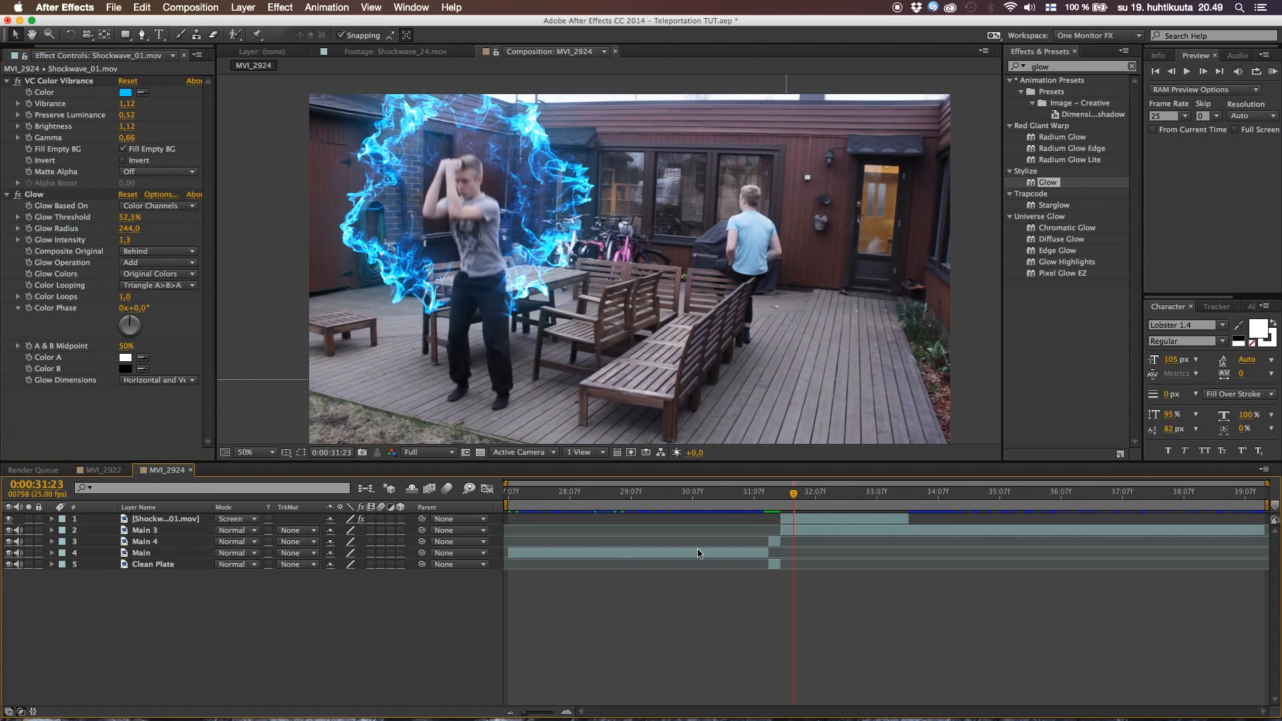
{"action": "left_click", "coordinate": [778, 499]}
{"action": "key", "text": "space"}
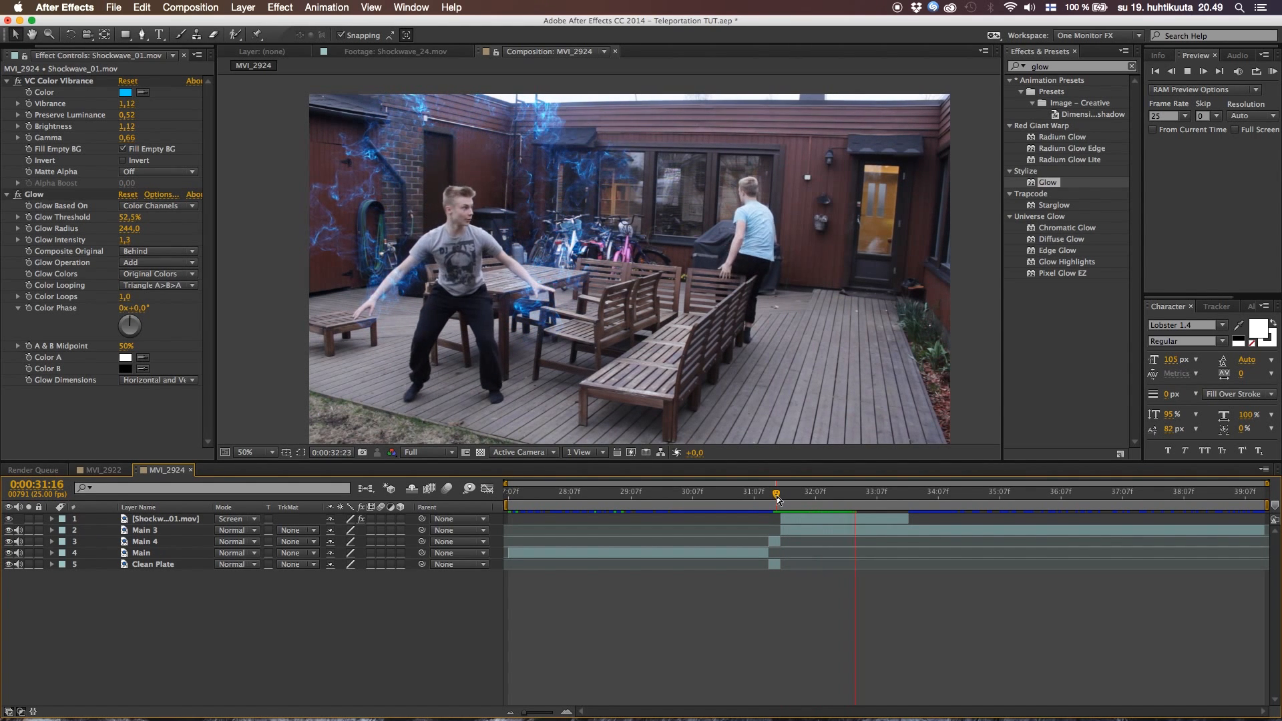
Go to 0:00:31:23 and add Shockwave_12.mov from the project to the MVI_2924 composition beneath the Shockwave_01.mov layer
{"action": "key", "text": "space"}
{"action": "mouse_move", "coordinate": [772, 500]}
{"action": "left_mouse_down"}
{"action": "mouse_move", "coordinate": [809, 498]}
{"action": "mouse_move", "coordinate": [778, 501]}
{"action": "mouse_move", "coordinate": [793, 504]}
{"action": "left_mouse_up"}
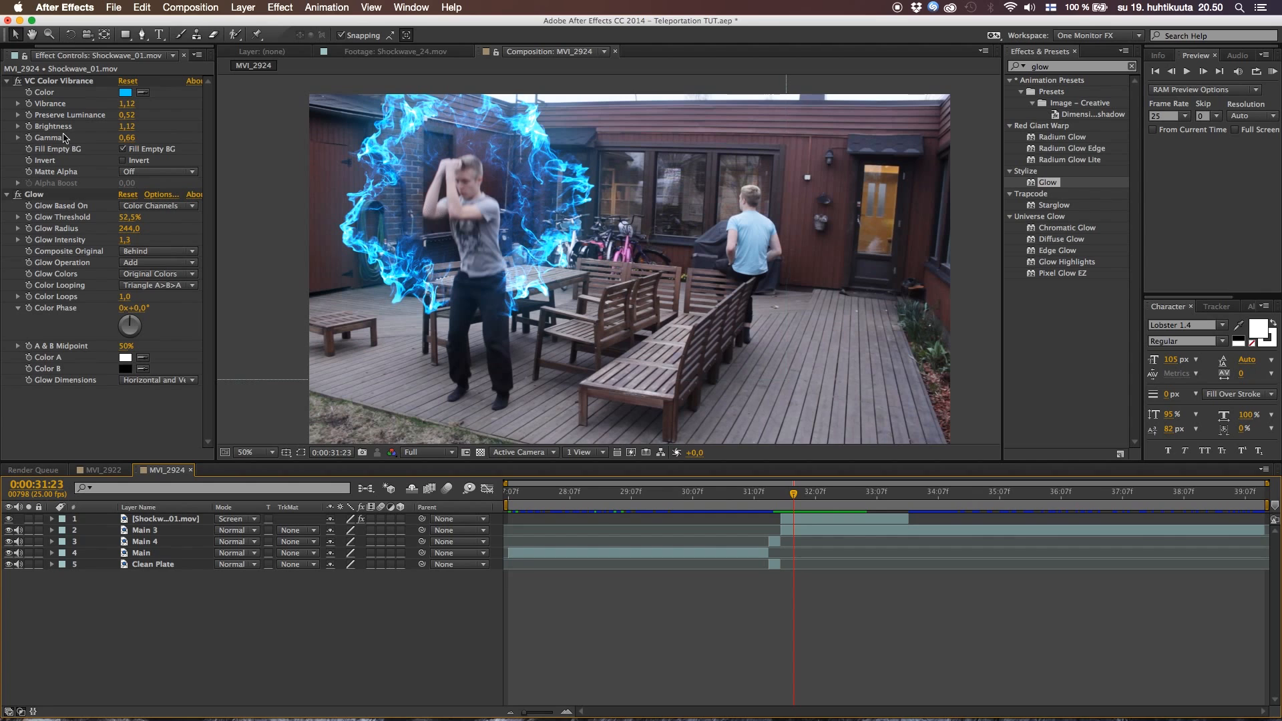
{"action": "left_click", "coordinate": [8, 82]}
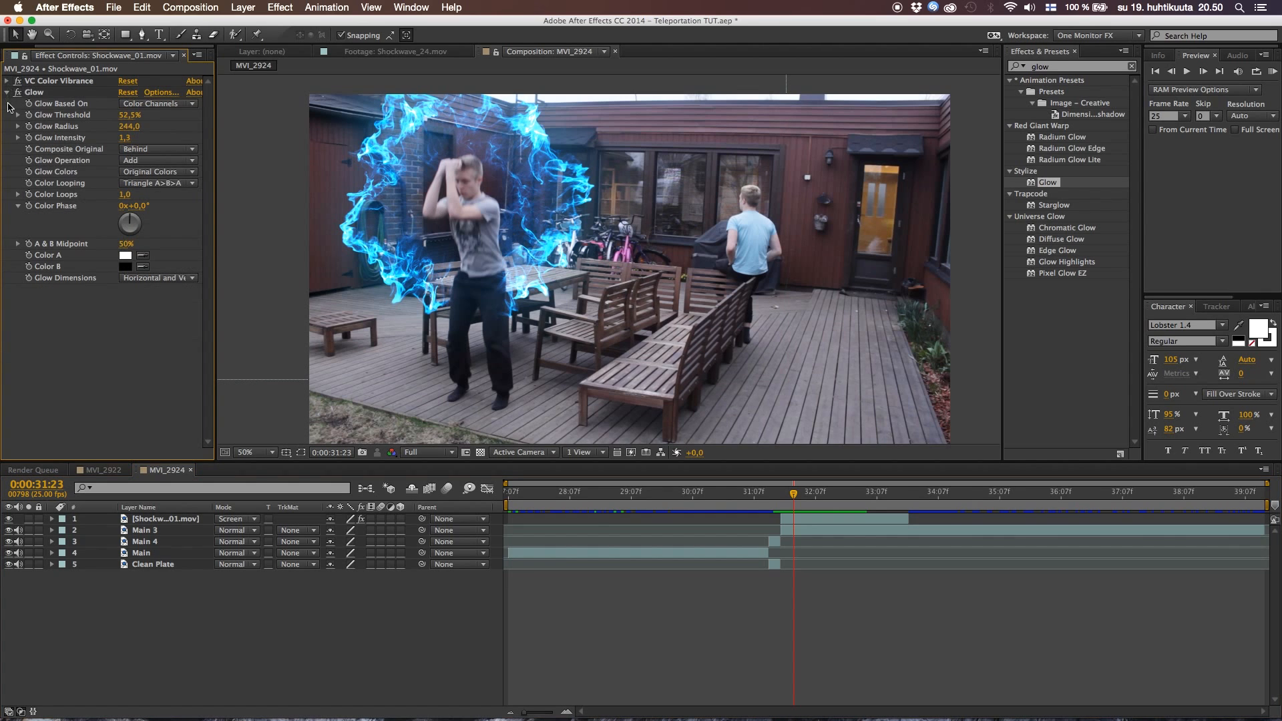
{"action": "left_click", "coordinate": [7, 93]}
{"action": "left_click_drag", "start_coordinate": [57, 47], "coordinate": [20, 48]}
{"action": "left_click", "coordinate": [18, 55]}
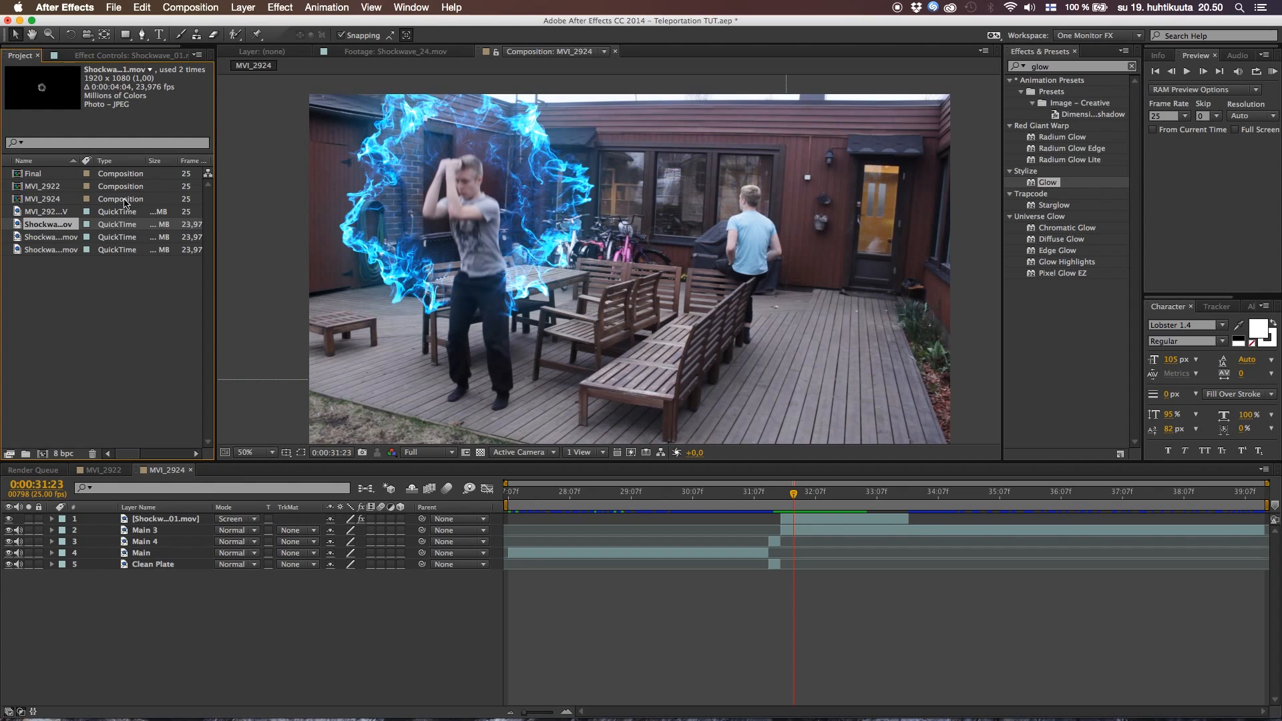
{"action": "left_click", "coordinate": [52, 239]}
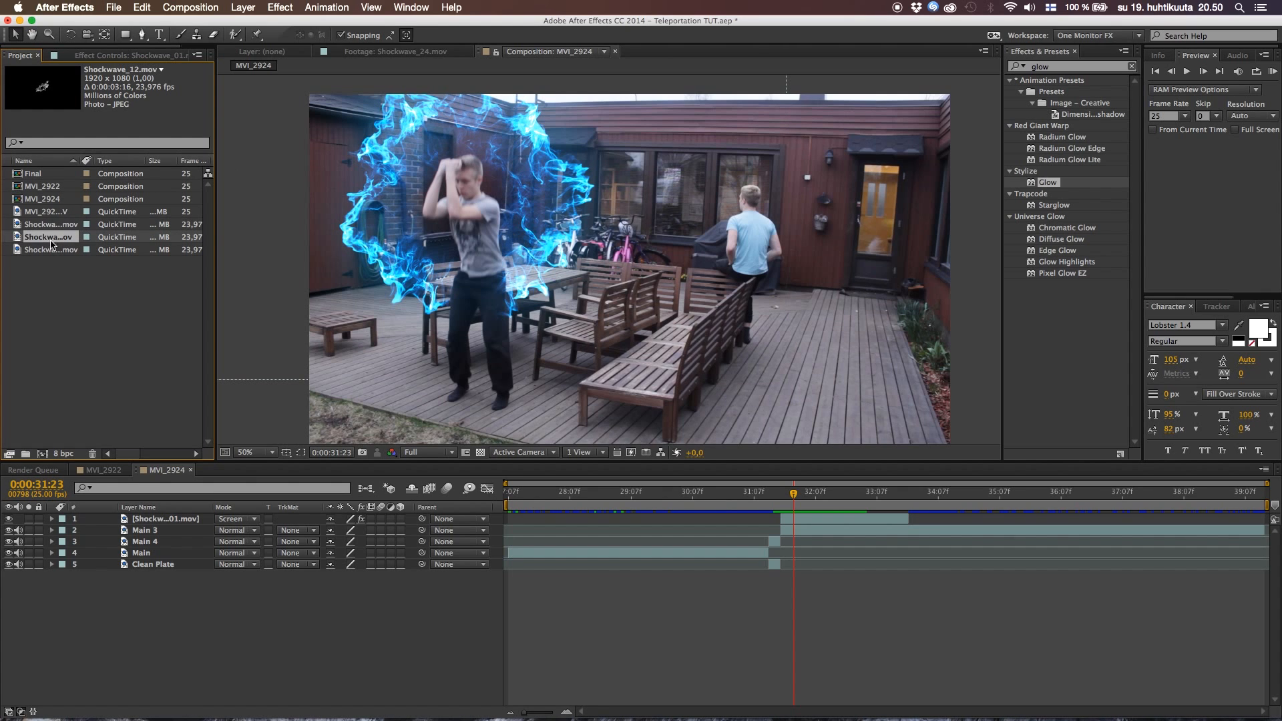
{"action": "left_click_drag", "start_coordinate": [115, 352], "coordinate": [780, 517]}
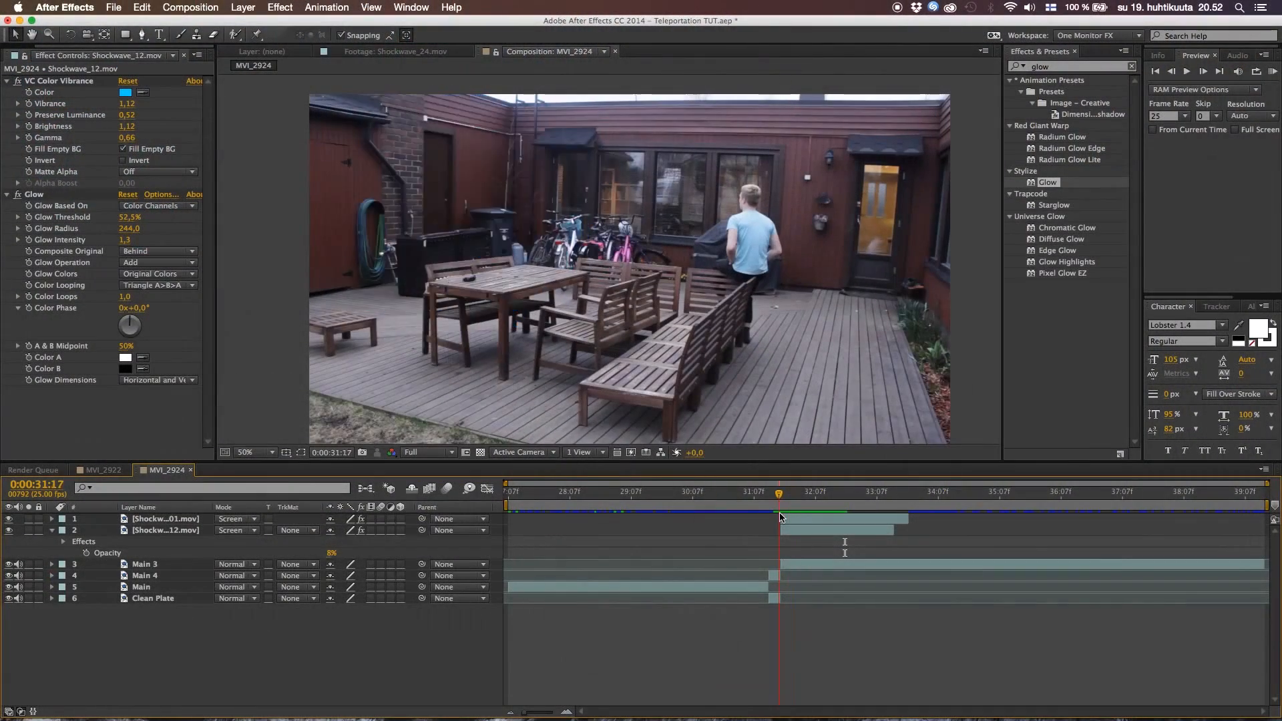
Go to 0:00:31:19, set the Shockwave_12.mov layer's Opacity to 6%, and move the time back to just before the burst
{"action": "mouse_move", "coordinate": [779, 513]}
{"action": "left_mouse_down"}
{"action": "mouse_move", "coordinate": [799, 515]}
{"action": "mouse_move", "coordinate": [784, 518]}
{"action": "left_mouse_up"}
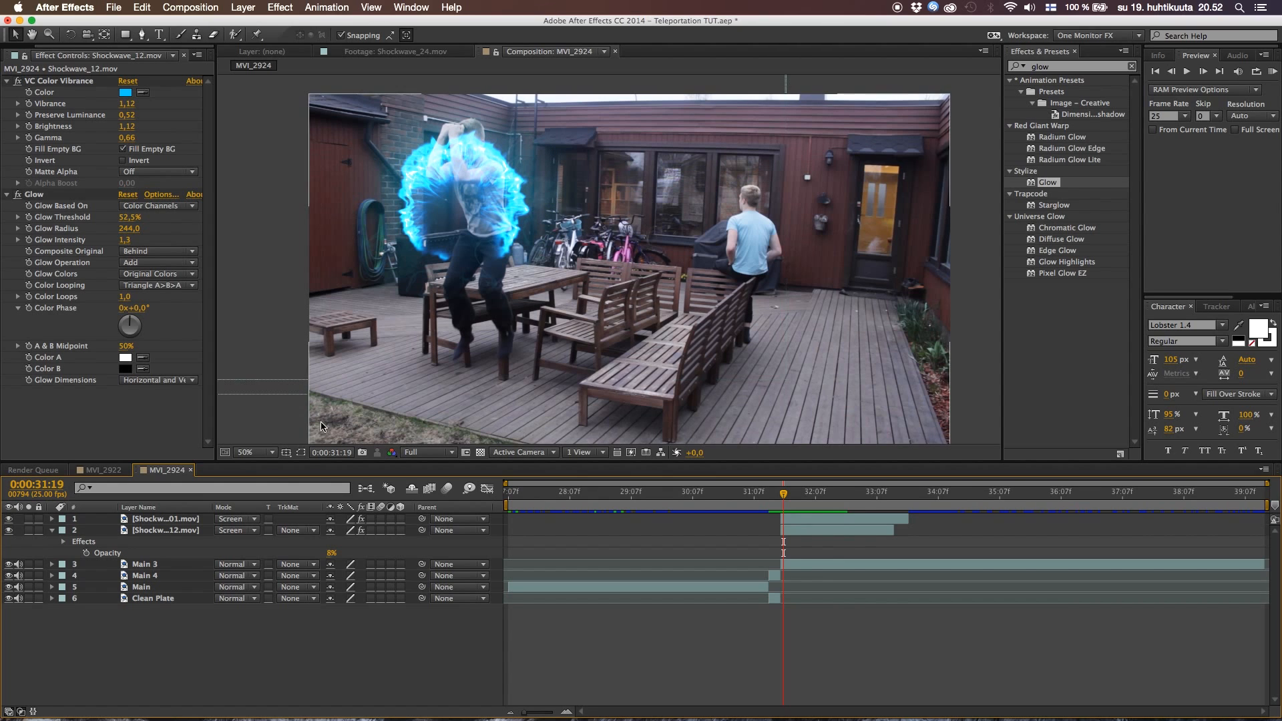
{"action": "mouse_move", "coordinate": [332, 554]}
{"action": "left_mouse_down"}
{"action": "mouse_move", "coordinate": [403, 549]}
{"action": "mouse_move", "coordinate": [349, 555]}
{"action": "left_mouse_up"}
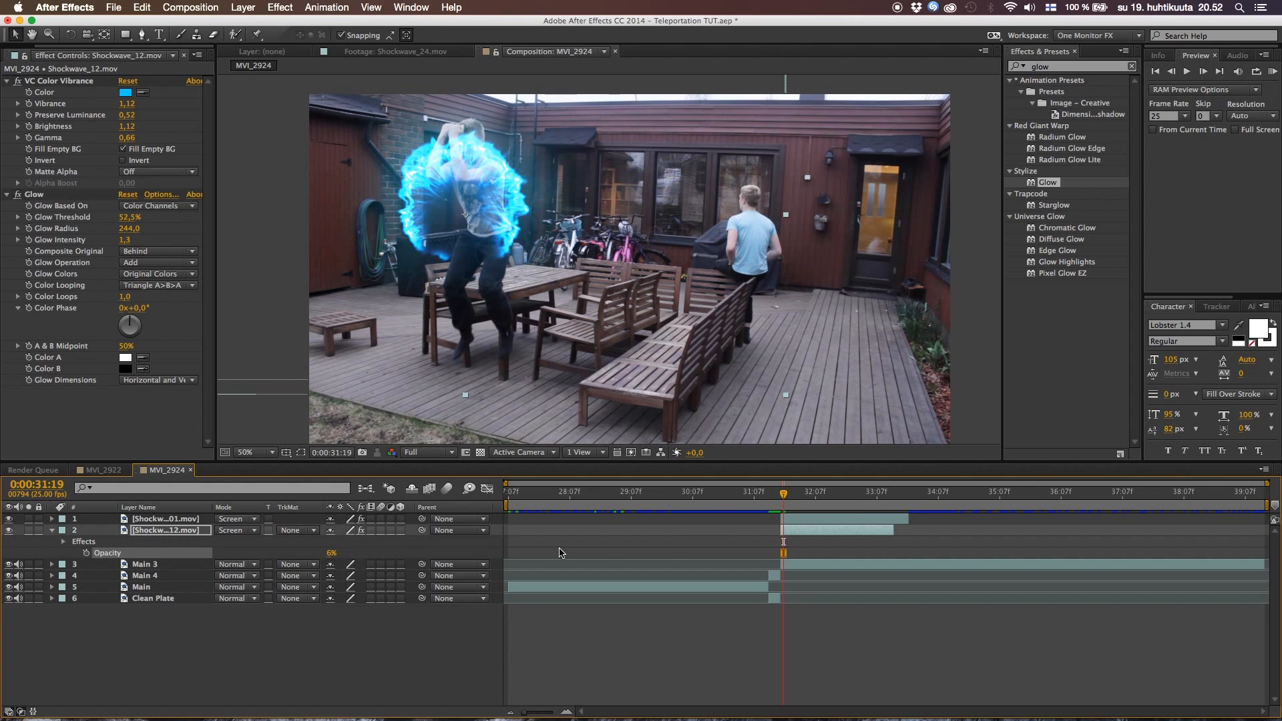
{"action": "left_click_drag", "start_coordinate": [783, 495], "coordinate": [766, 516]}
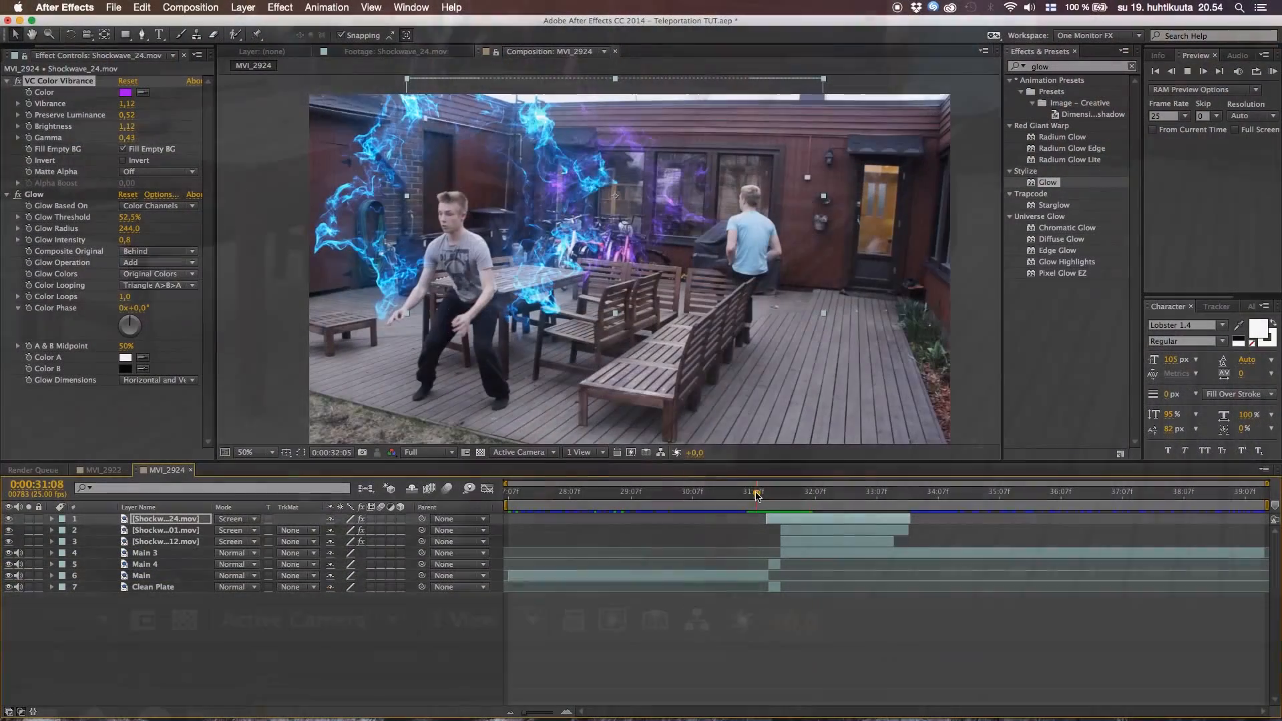
Set the VC Color Vibrance Gamma of Shockwave_24.mov to 0.56 and check the purple smoke from 0:00:31:15 to 0:00:31:23
{"action": "left_click_drag", "start_coordinate": [758, 495], "coordinate": [785, 538]}
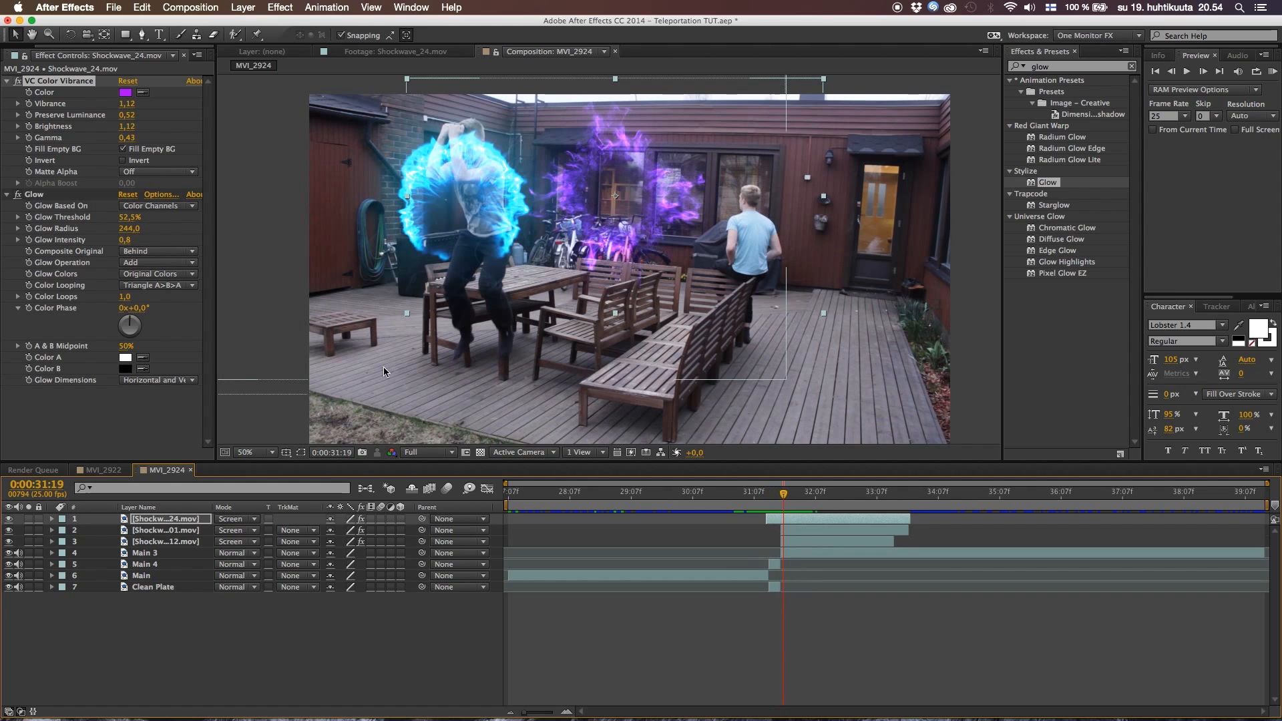
{"action": "left_click_drag", "start_coordinate": [131, 138], "coordinate": [137, 138]}
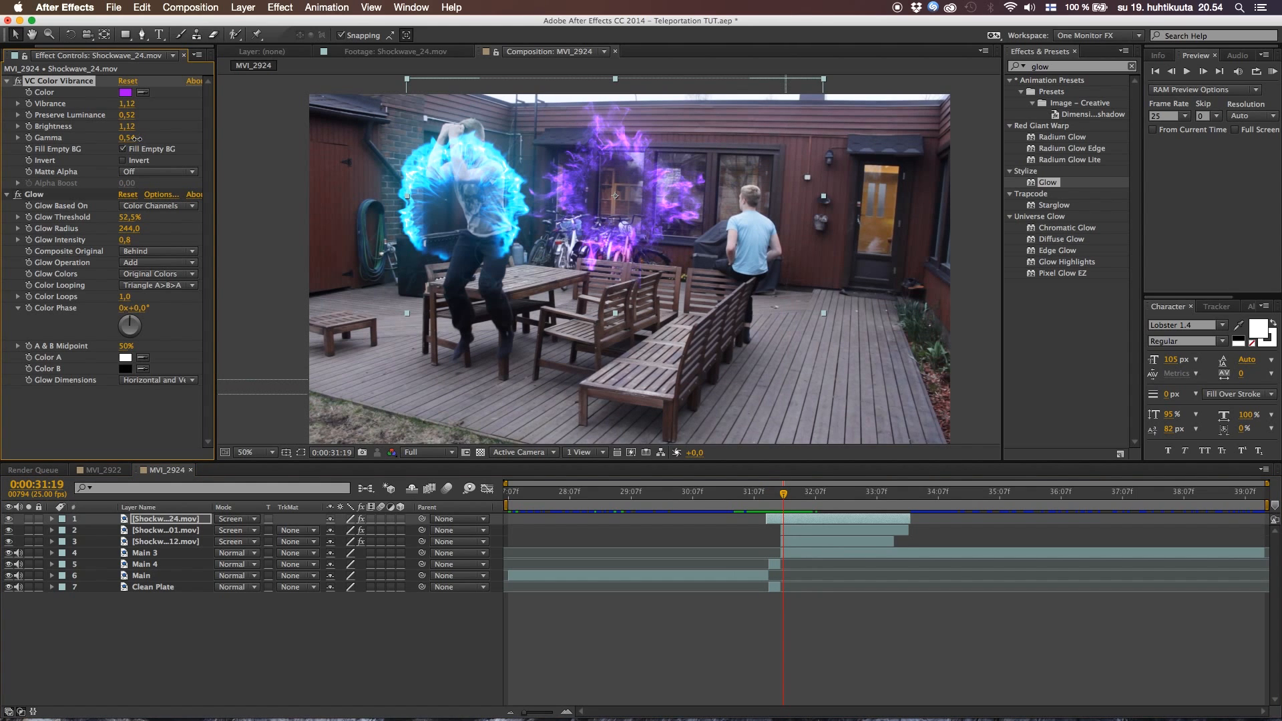
{"action": "mouse_move", "coordinate": [774, 505]}
{"action": "left_mouse_down"}
{"action": "mouse_move", "coordinate": [761, 504]}
{"action": "mouse_move", "coordinate": [788, 510]}
{"action": "mouse_move", "coordinate": [752, 506]}
{"action": "mouse_move", "coordinate": [777, 507]}
{"action": "left_mouse_up"}
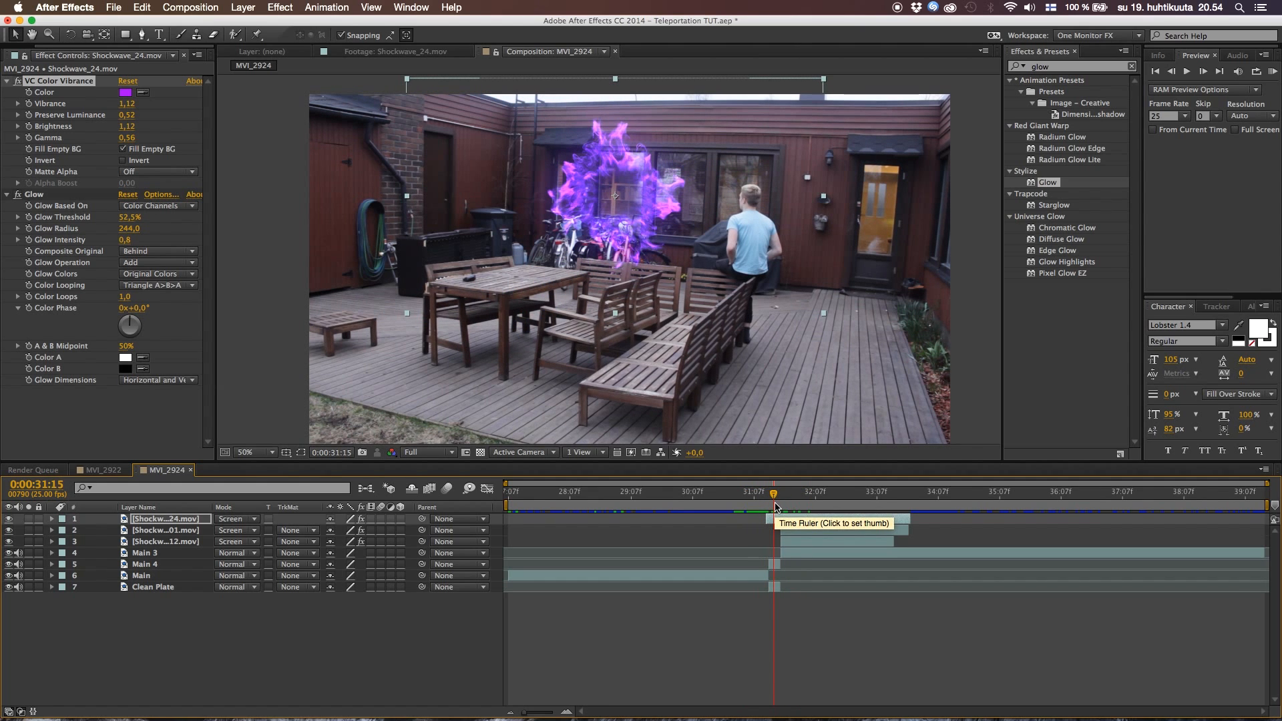
{"action": "mouse_move", "coordinate": [776, 507]}
{"action": "left_mouse_down"}
{"action": "mouse_move", "coordinate": [758, 505]}
{"action": "mouse_move", "coordinate": [781, 497]}
{"action": "mouse_move", "coordinate": [743, 499]}
{"action": "mouse_move", "coordinate": [796, 497]}
{"action": "left_mouse_up"}
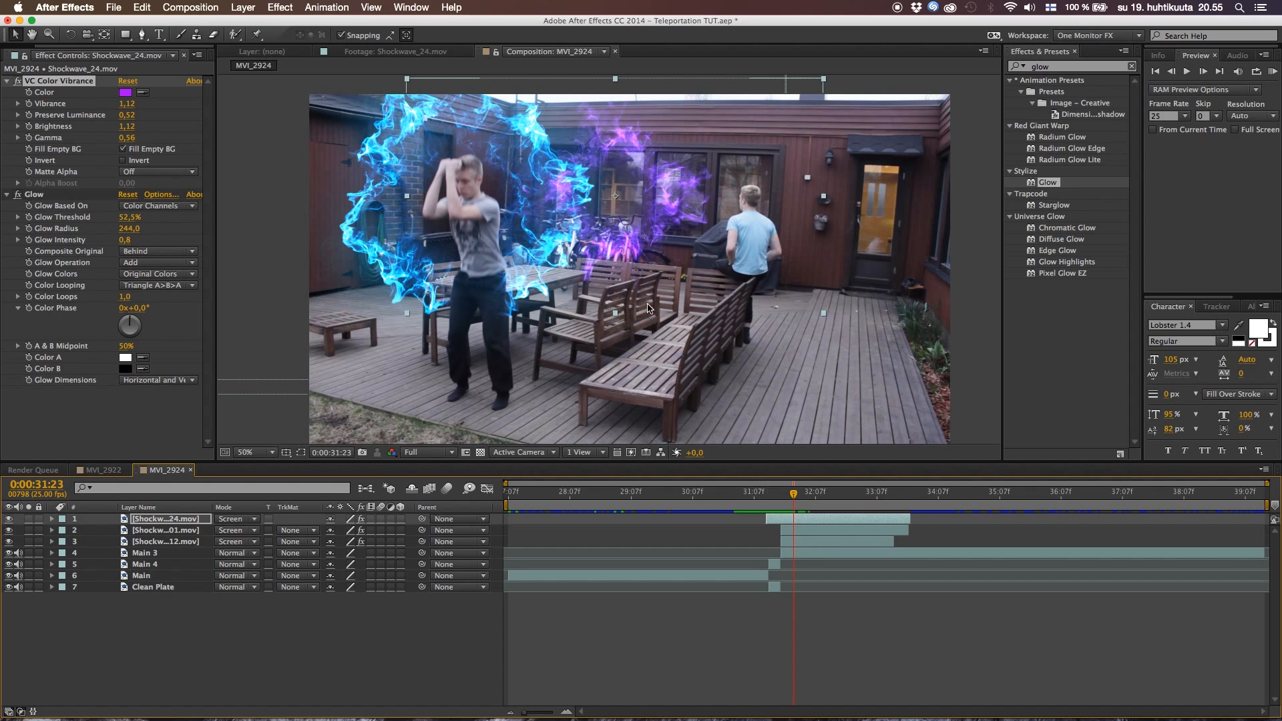
Hide the Shockwave_01.mov and Shockwave_12.mov layers and show the purple smoke around the benches at 100% at 0:00:31:19
{"action": "left_click_drag", "start_coordinate": [9, 531], "coordinate": [10, 541]}
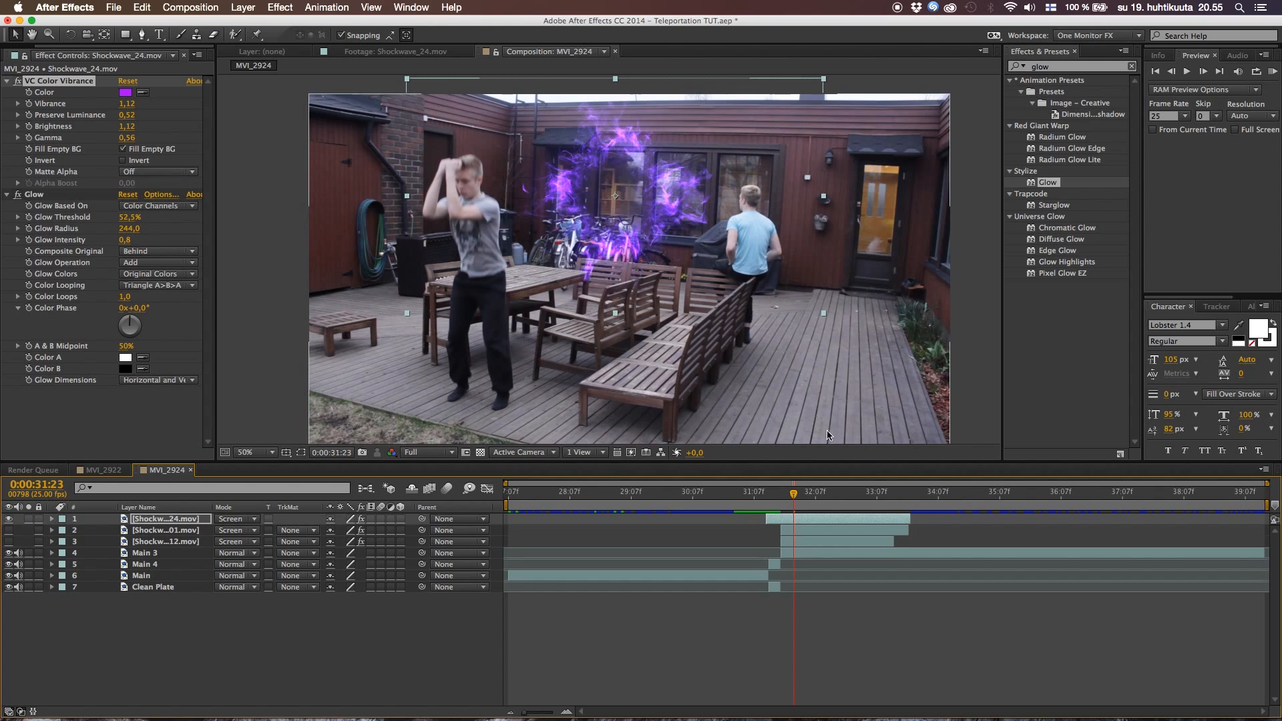
{"action": "key", "text": "period"}
{"action": "key", "text": "space"}
{"action": "left_click_drag", "start_coordinate": [646, 286], "coordinate": [602, 387]}
{"action": "mouse_move", "coordinate": [797, 504]}
{"action": "left_mouse_down"}
{"action": "mouse_move", "coordinate": [769, 500]}
{"action": "mouse_move", "coordinate": [784, 500]}
{"action": "left_mouse_up"}
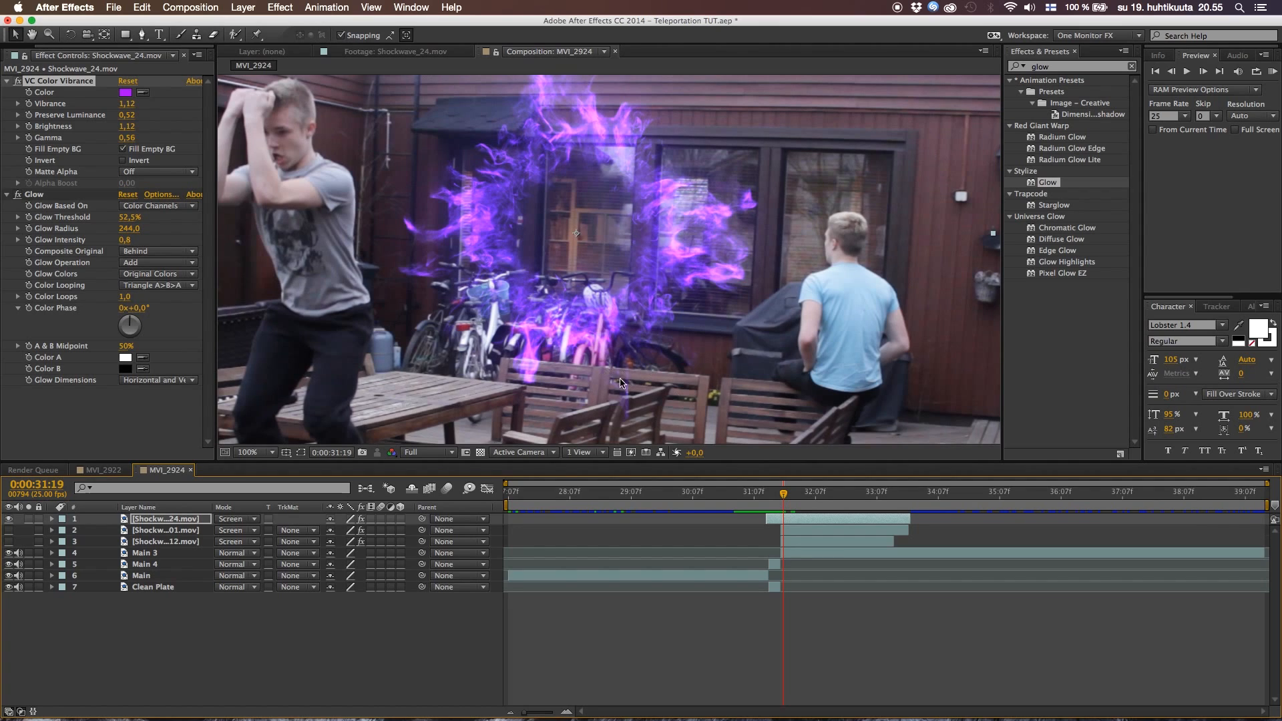
{"action": "key", "text": "space"}
{"action": "left_click_drag", "start_coordinate": [532, 348], "coordinate": [504, 256]}
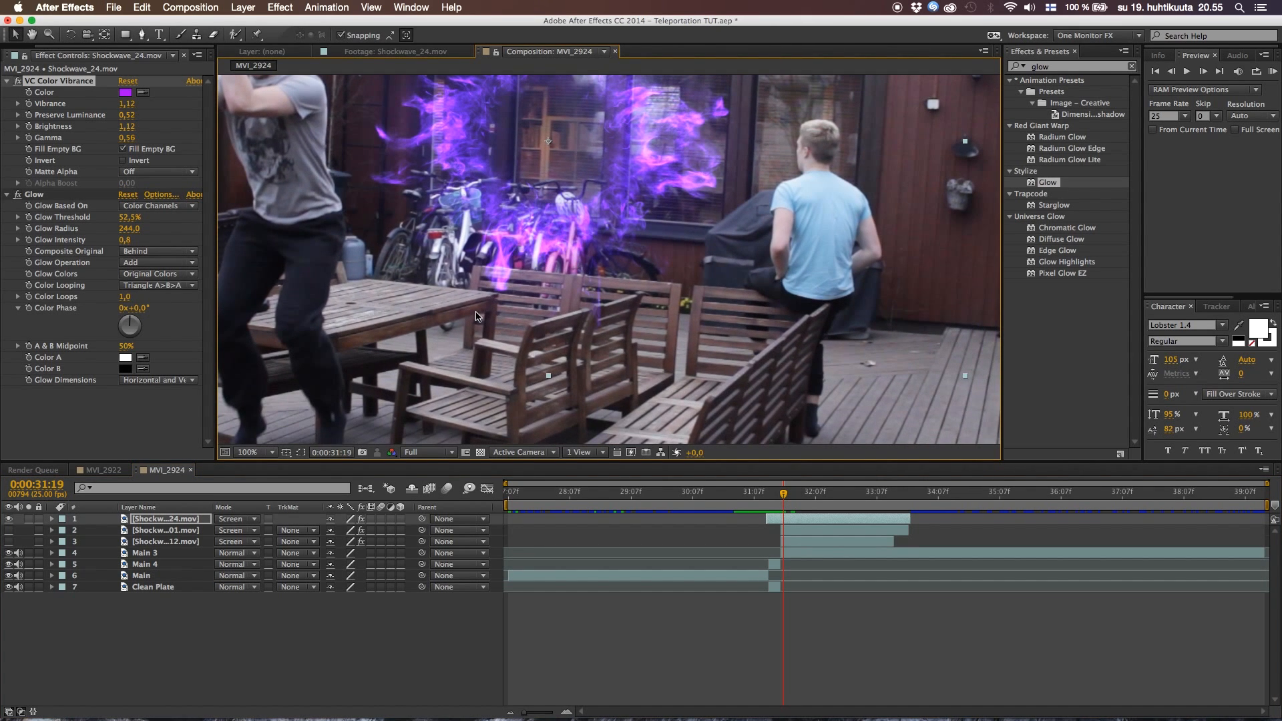
Draw a closed pen mask on the Shockwave_24.mov layer around the table edge and bench backs below the purple smoke
{"action": "key", "text": "g"}
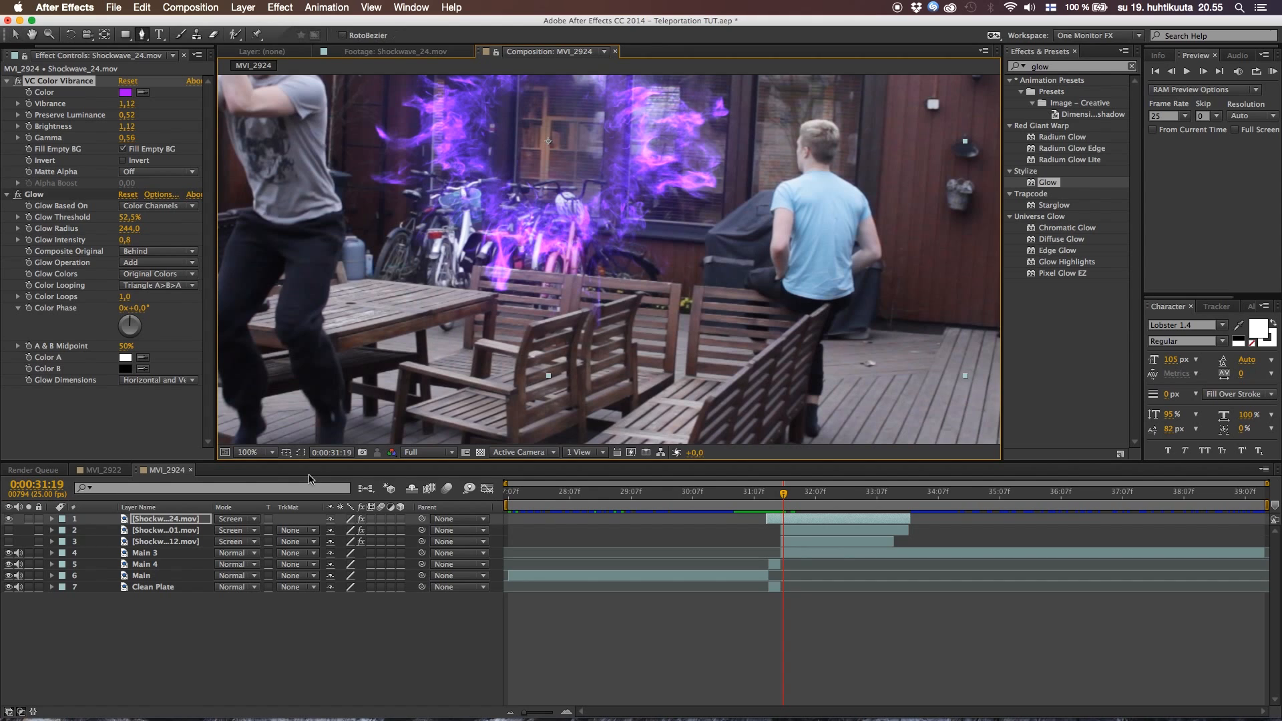
{"action": "left_click", "coordinate": [372, 275]}
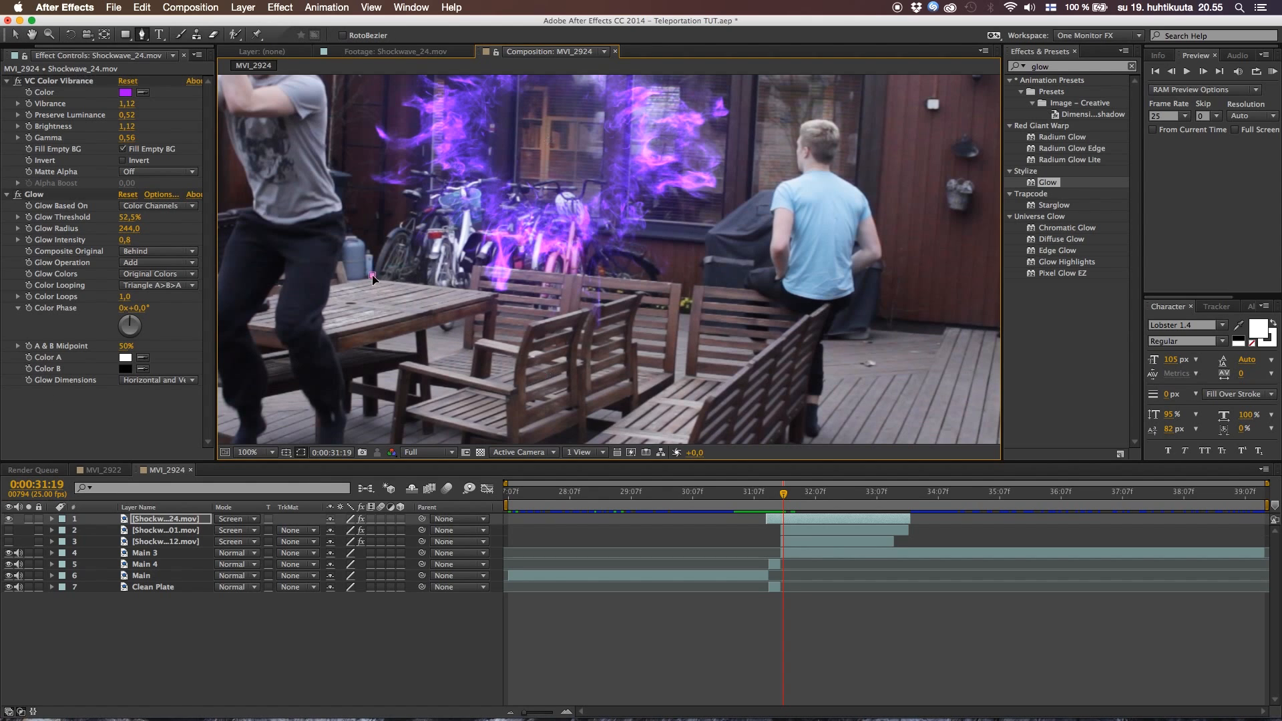
{"action": "left_click", "coordinate": [469, 289]}
{"action": "left_click", "coordinate": [679, 285]}
{"action": "left_click", "coordinate": [678, 389]}
{"action": "left_click", "coordinate": [551, 414]}
{"action": "left_click", "coordinate": [394, 364]}
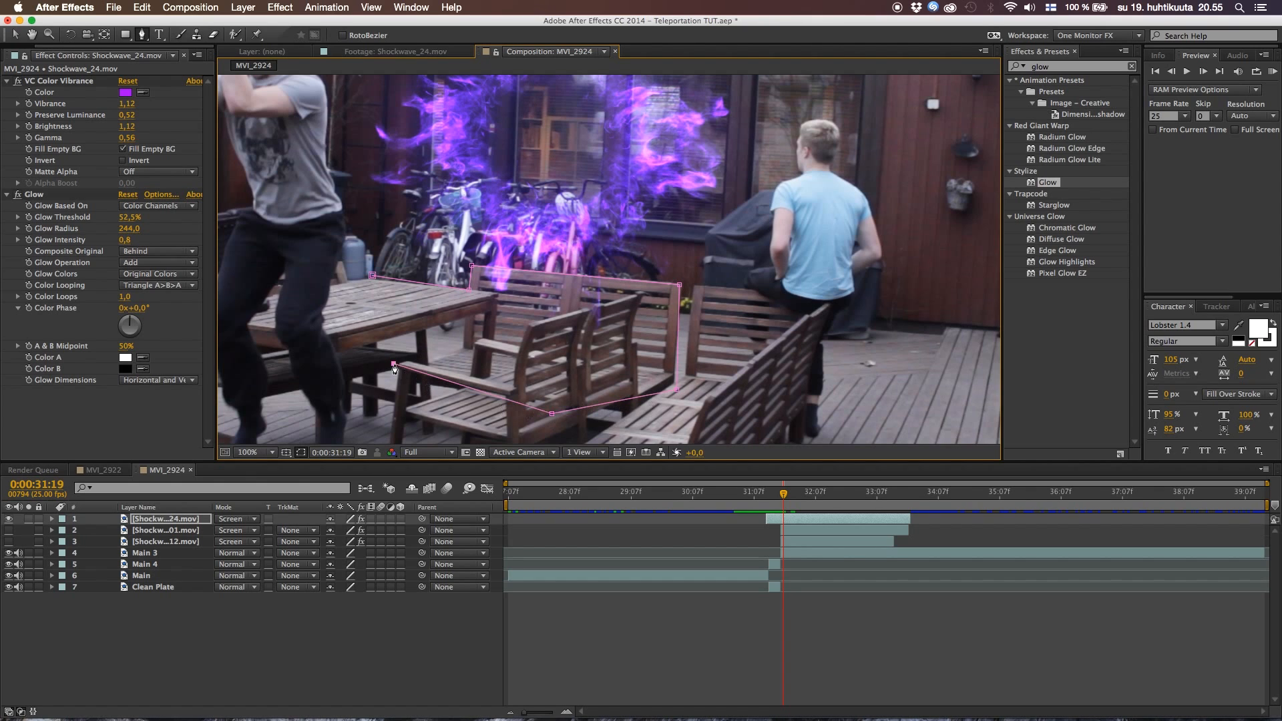
{"action": "left_click", "coordinate": [373, 277]}
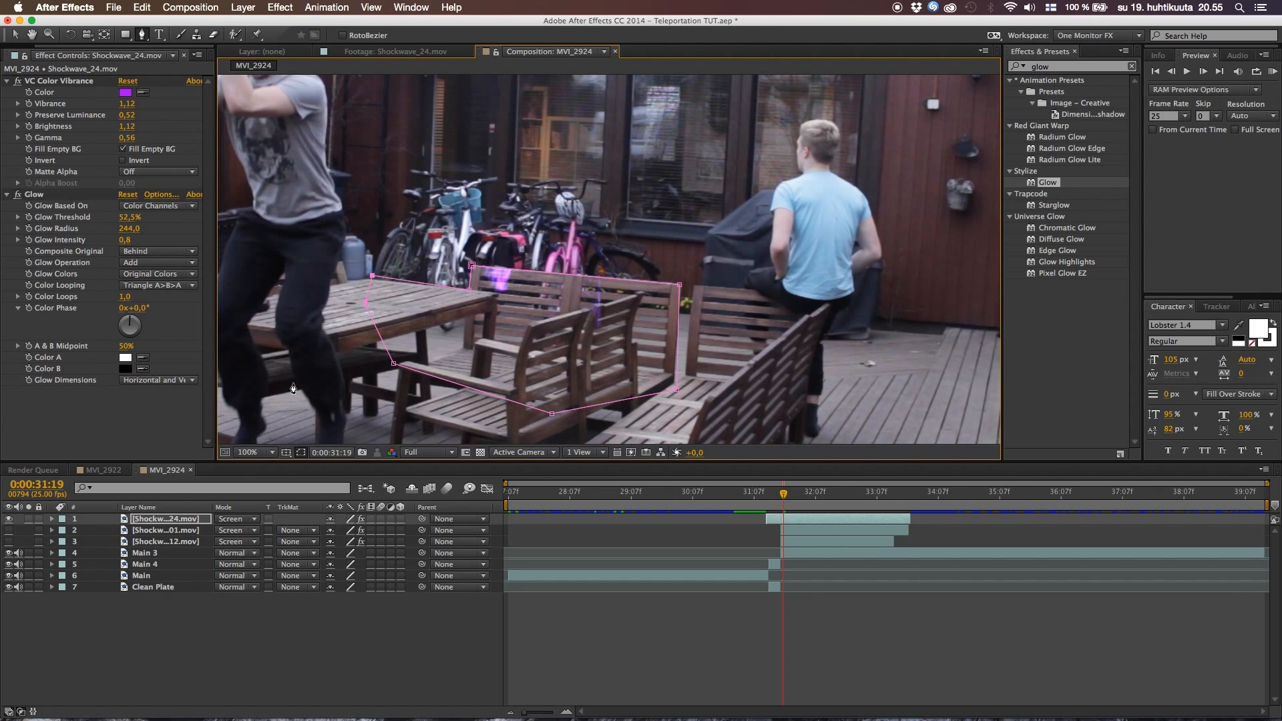
Set the mode of Mask 1 on the Shockwave_24.mov layer to Subtract
{"action": "key", "text": "m"}
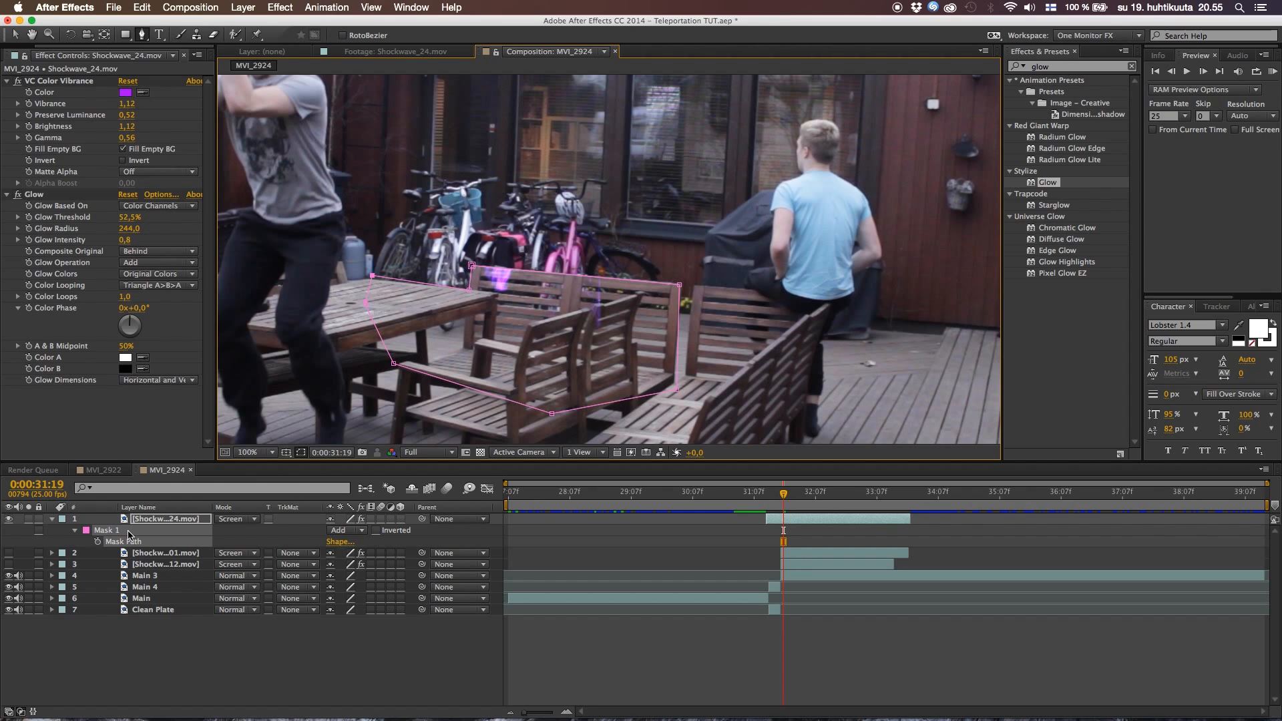
{"action": "left_click", "coordinate": [349, 532]}
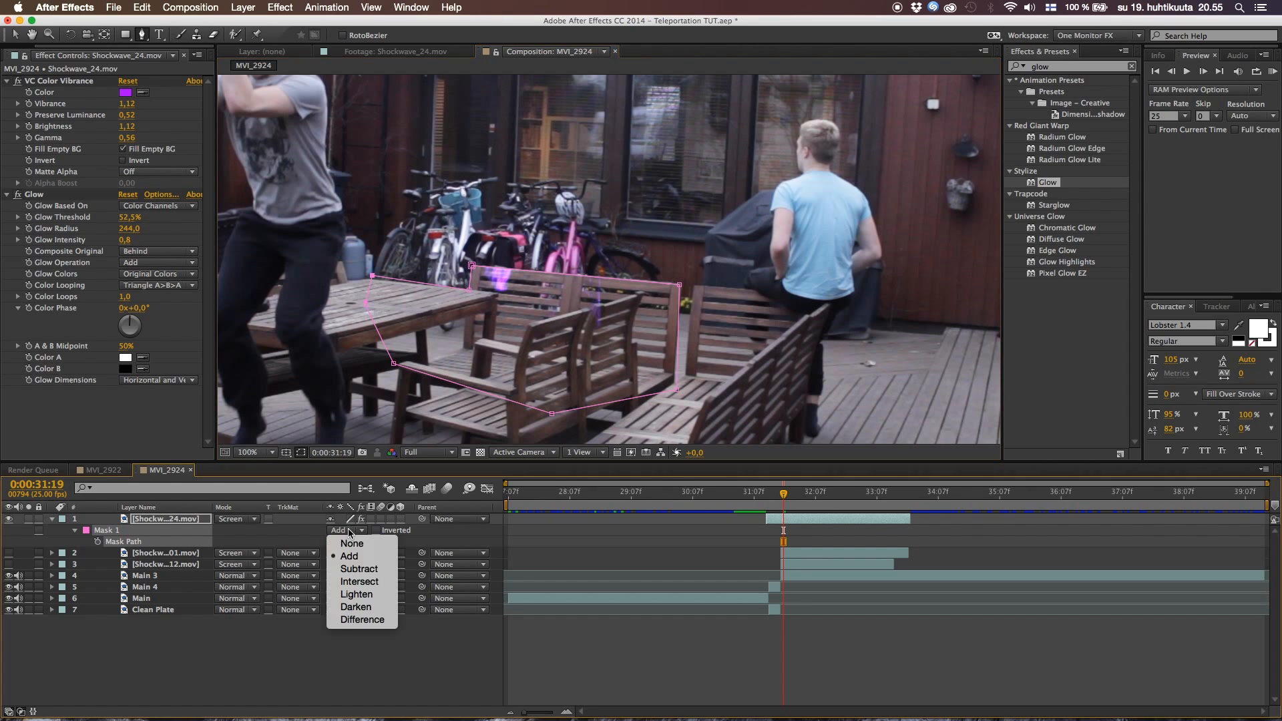
{"action": "left_click", "coordinate": [352, 571]}
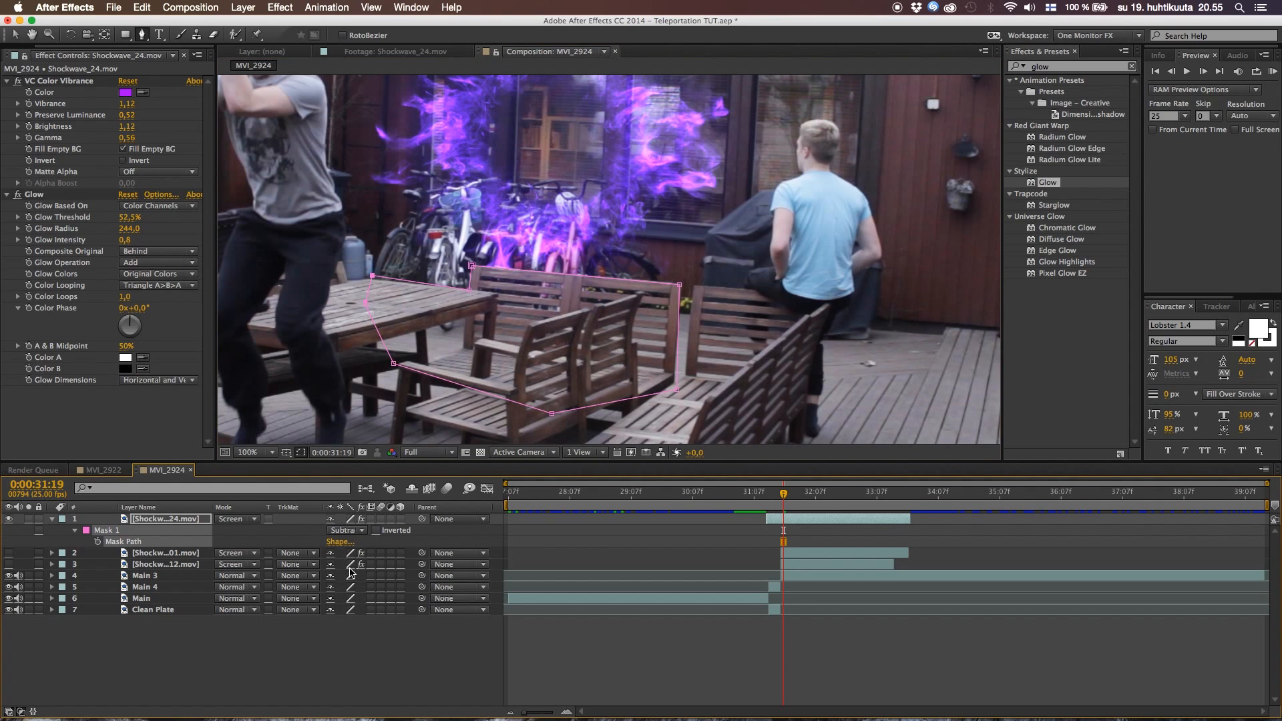
Set the Mask Feather of Mask 1 to 5 pixels, increase it a little further, and collapse the layer's properties
{"action": "key", "text": "f"}
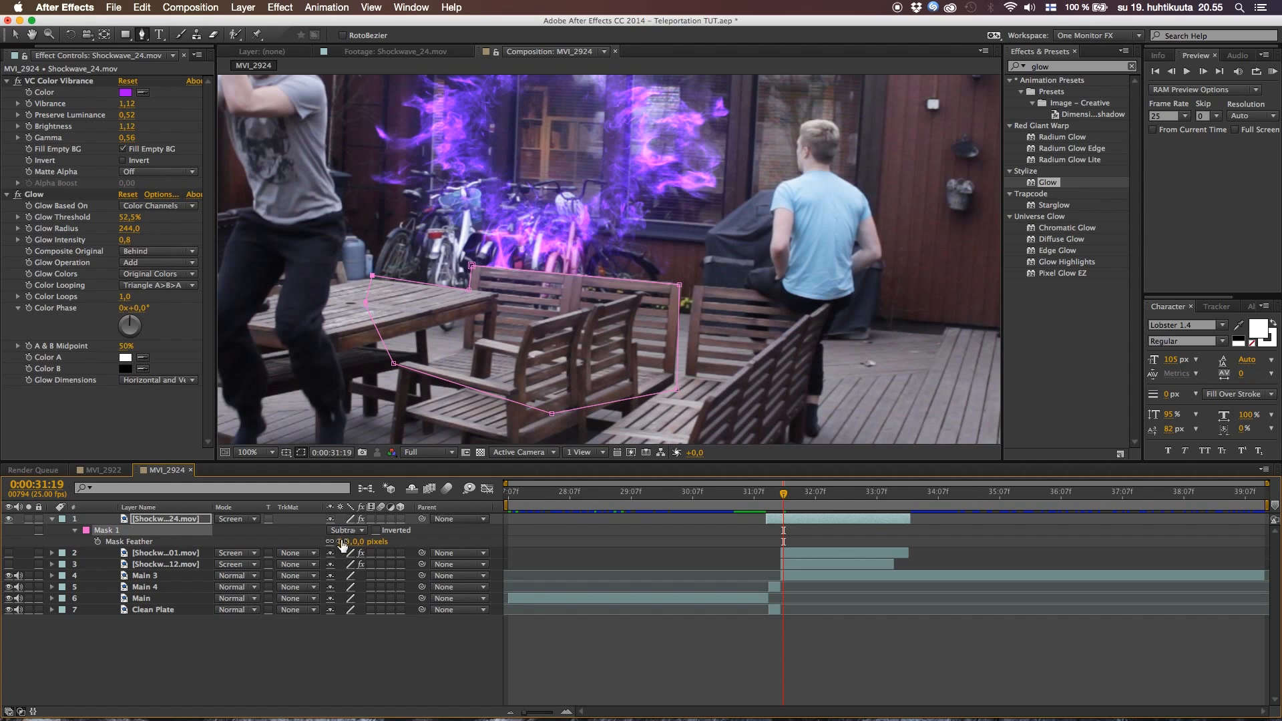
{"action": "left_click", "coordinate": [343, 542]}
{"action": "type", "text": "5"}
{"action": "left_click", "coordinate": [293, 693]}
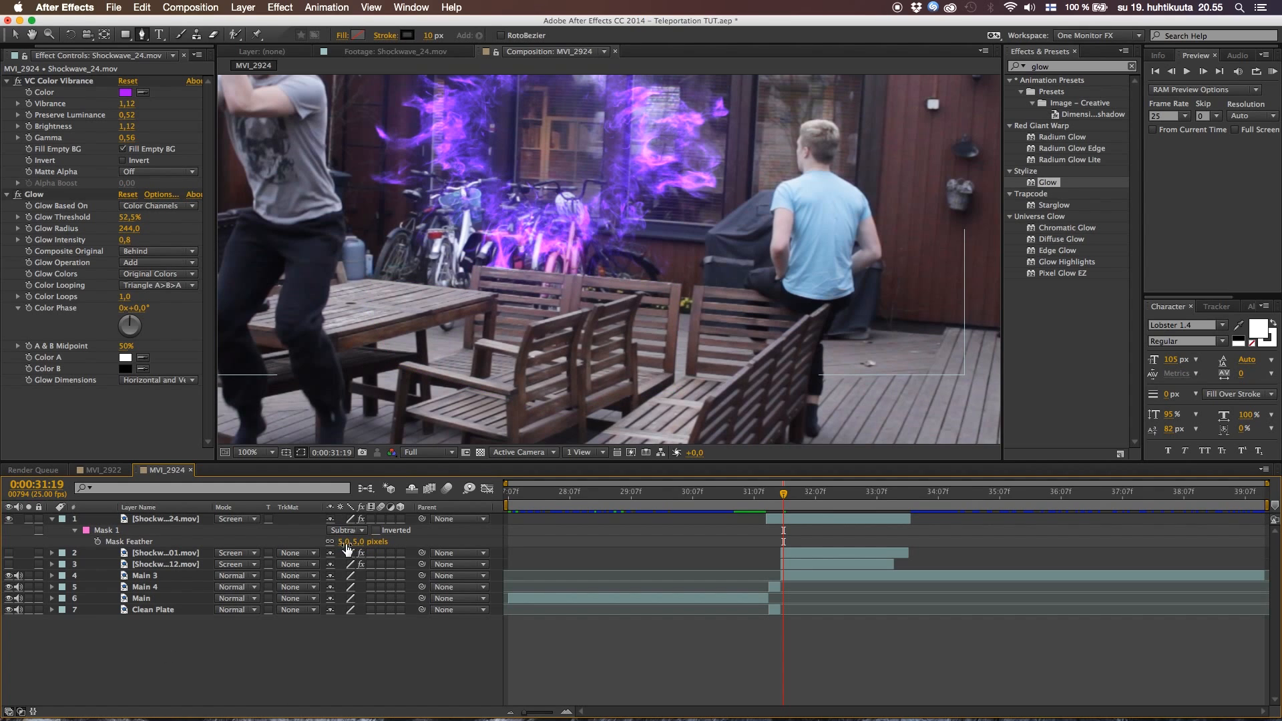
{"action": "left_click_drag", "start_coordinate": [346, 545], "coordinate": [360, 544]}
{"action": "left_click", "coordinate": [326, 633]}
{"action": "left_click", "coordinate": [52, 519]}
View the whole frame at 50% and preview the masked purple smoke from 0:00:31:05
{"action": "scroll", "coordinate": [626, 302], "scroll_direction": "down", "scroll_amount": 2}
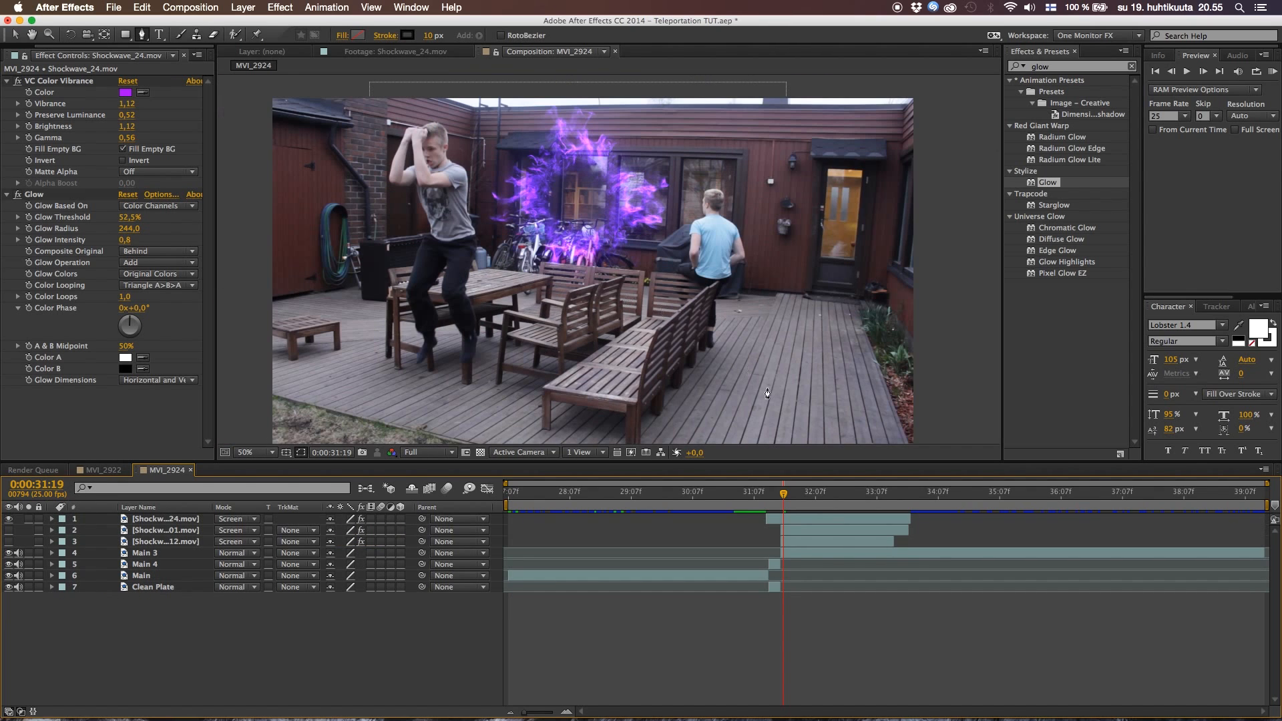
{"action": "left_click", "coordinate": [749, 492]}
{"action": "key", "text": "space"}
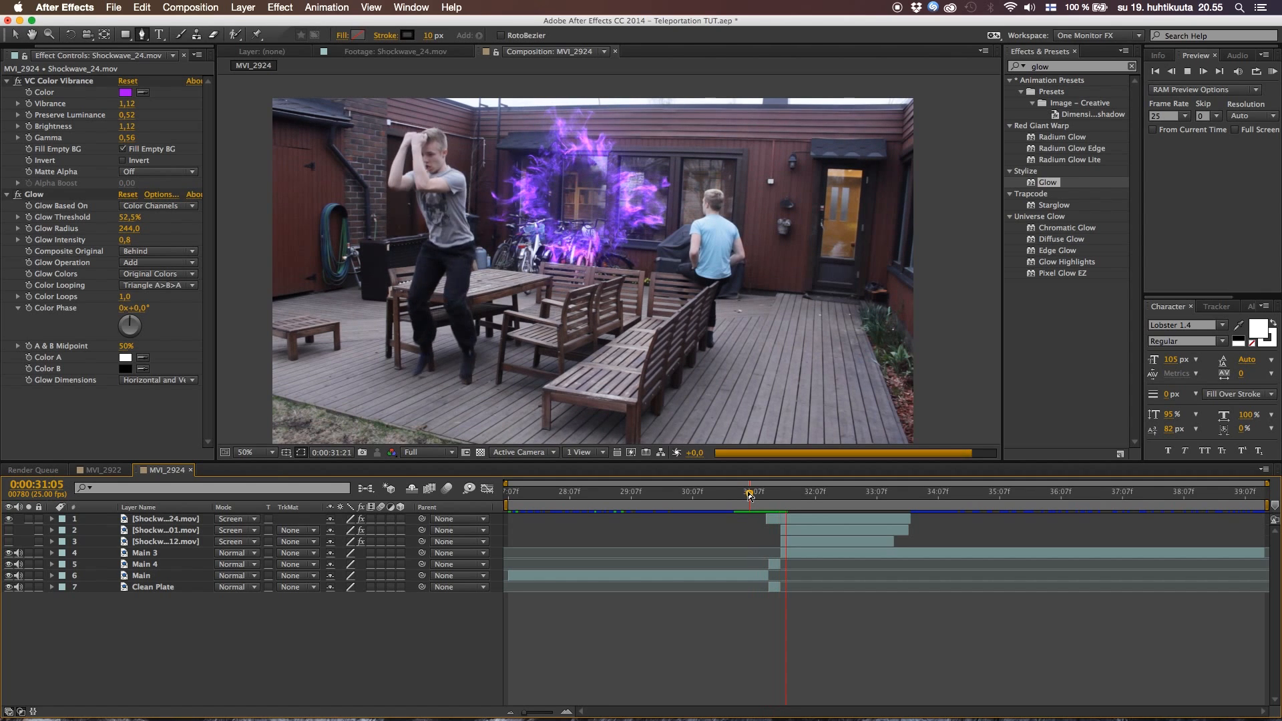
{"action": "key", "text": "space"}
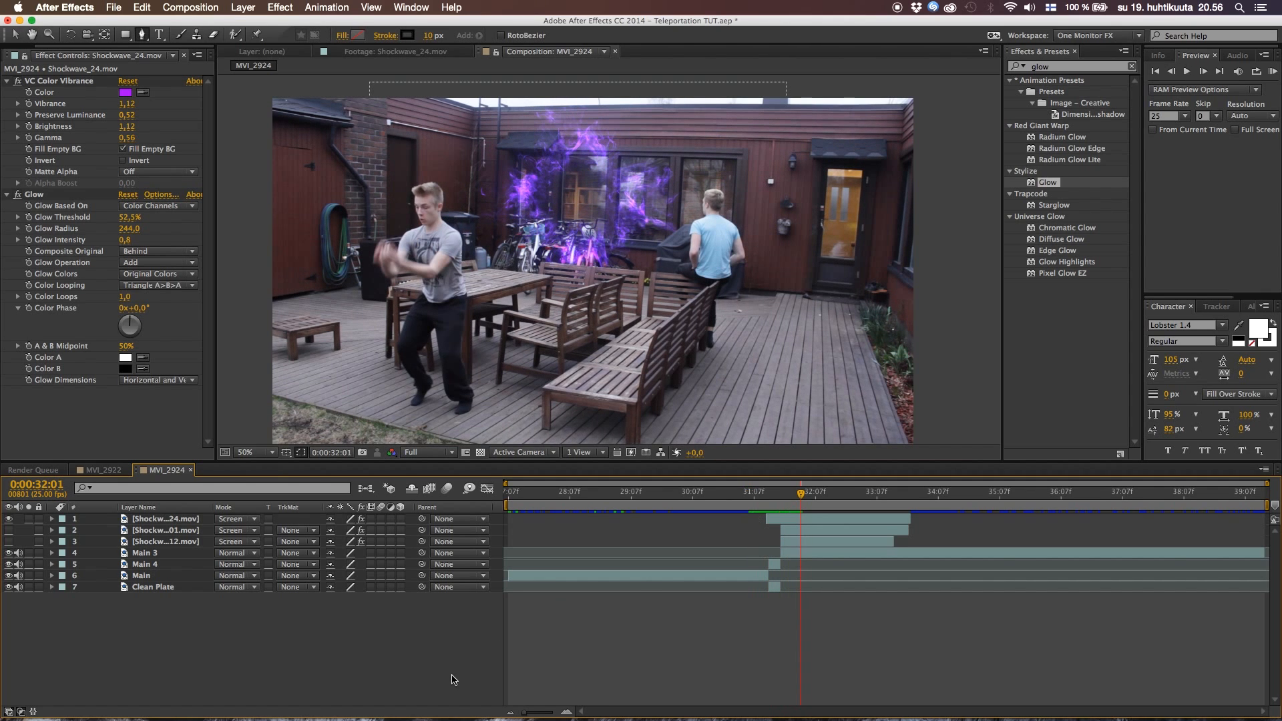
Make the Shockwave_01.mov and Shockwave_12.mov layers visible again and preview the blue and purple bursts together from 0:00:31:10
{"action": "left_click_drag", "start_coordinate": [8, 532], "coordinate": [8, 542]}
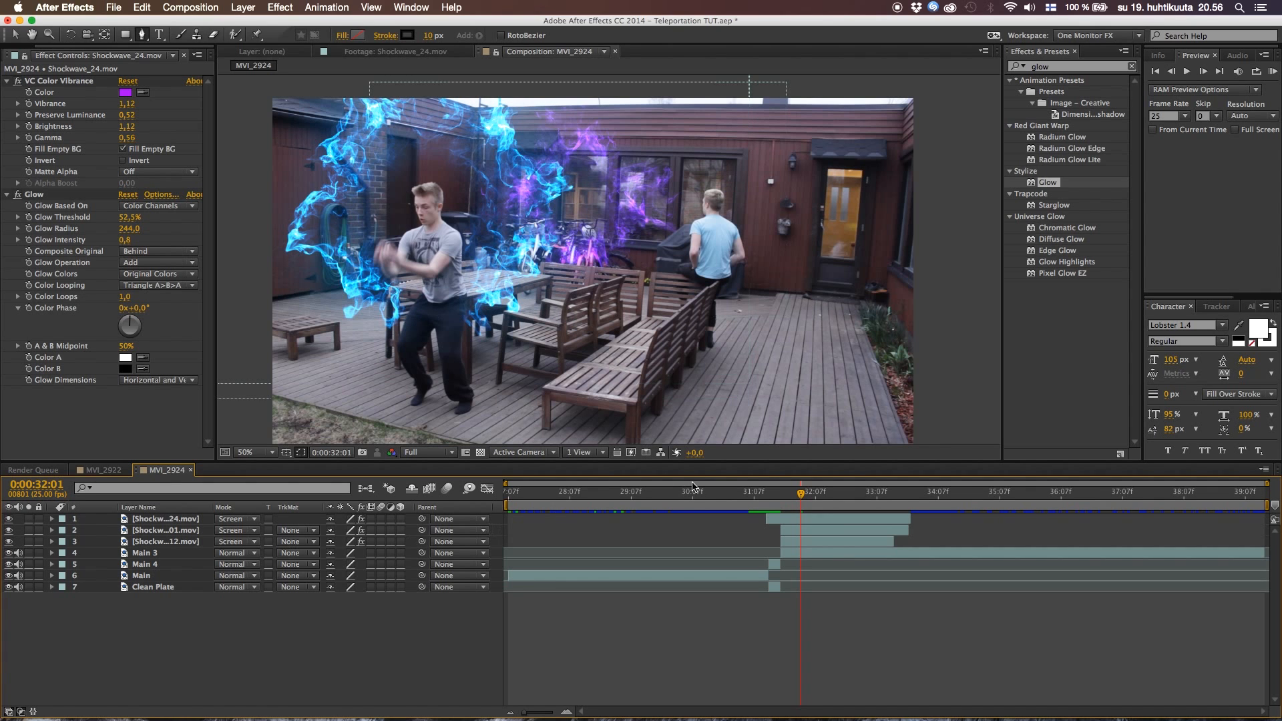
{"action": "left_click", "coordinate": [762, 497]}
{"action": "key", "text": "space"}
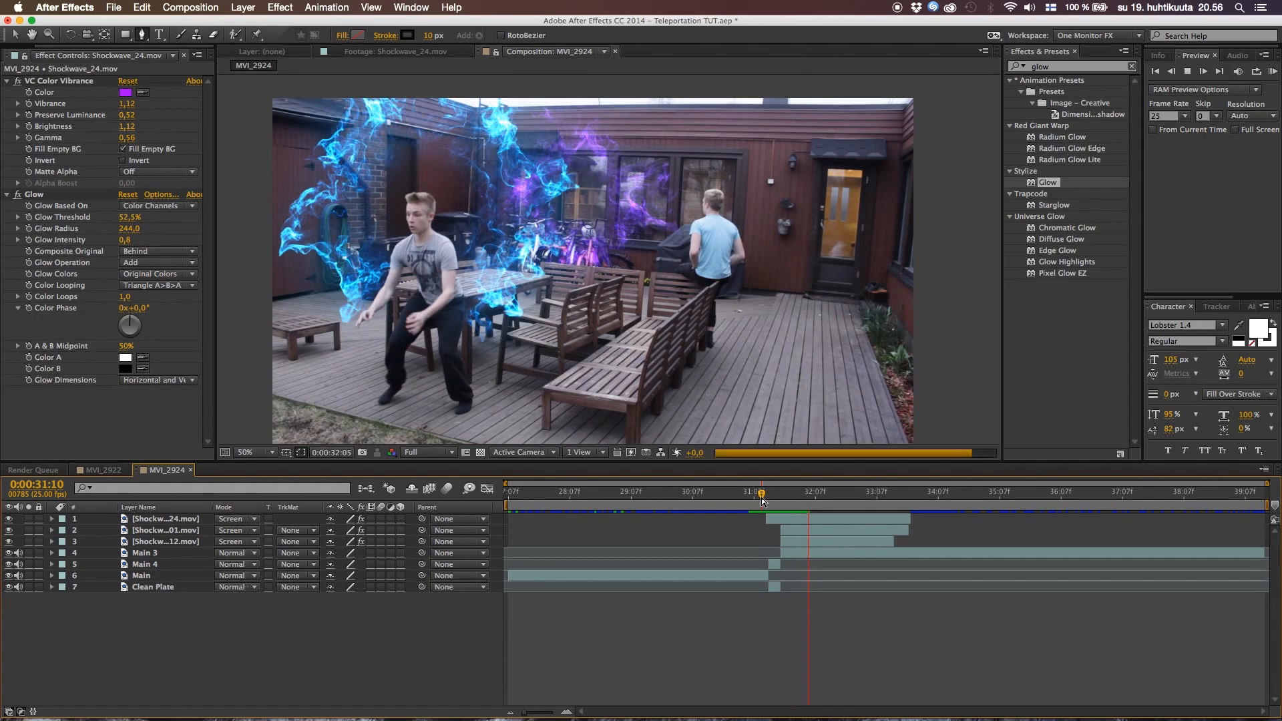
{"action": "key", "text": "space"}
{"action": "left_click", "coordinate": [761, 498]}
{"action": "key", "text": "space"}
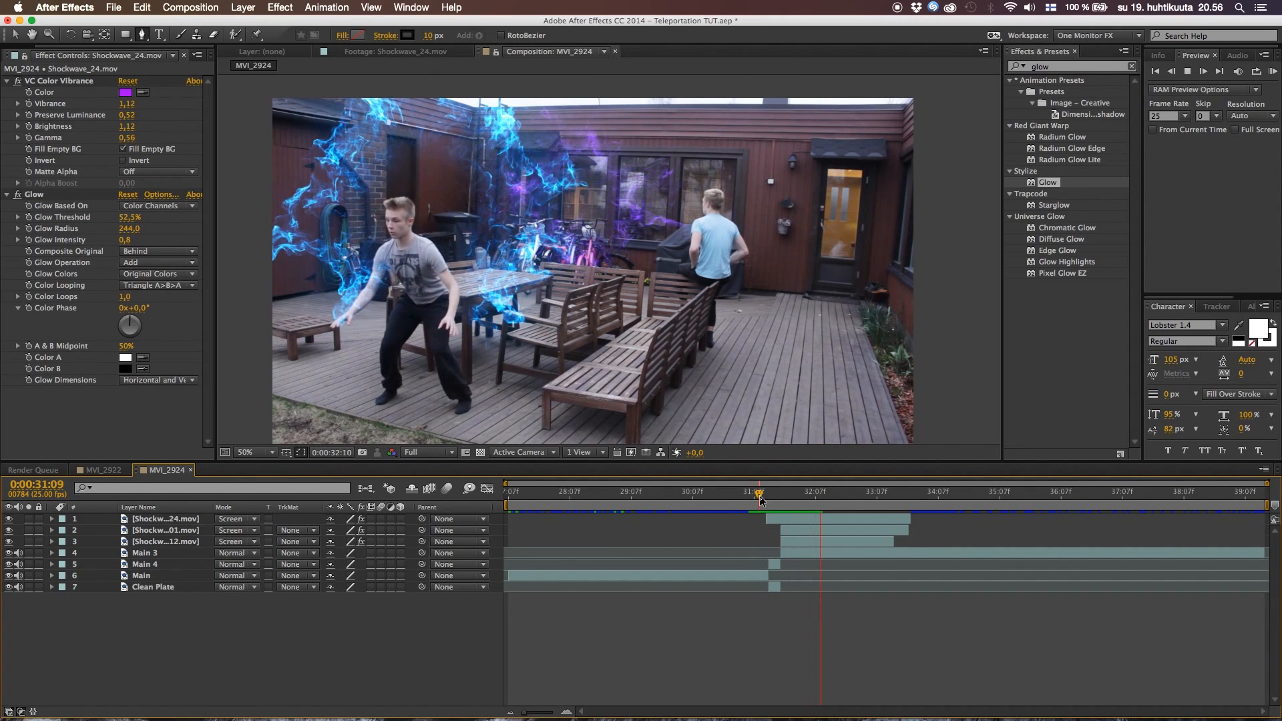
Preview the complete teleportation from before the jump, and return to 0:00:31:10
{"action": "left_click", "coordinate": [724, 499]}
{"action": "key", "text": "space"}
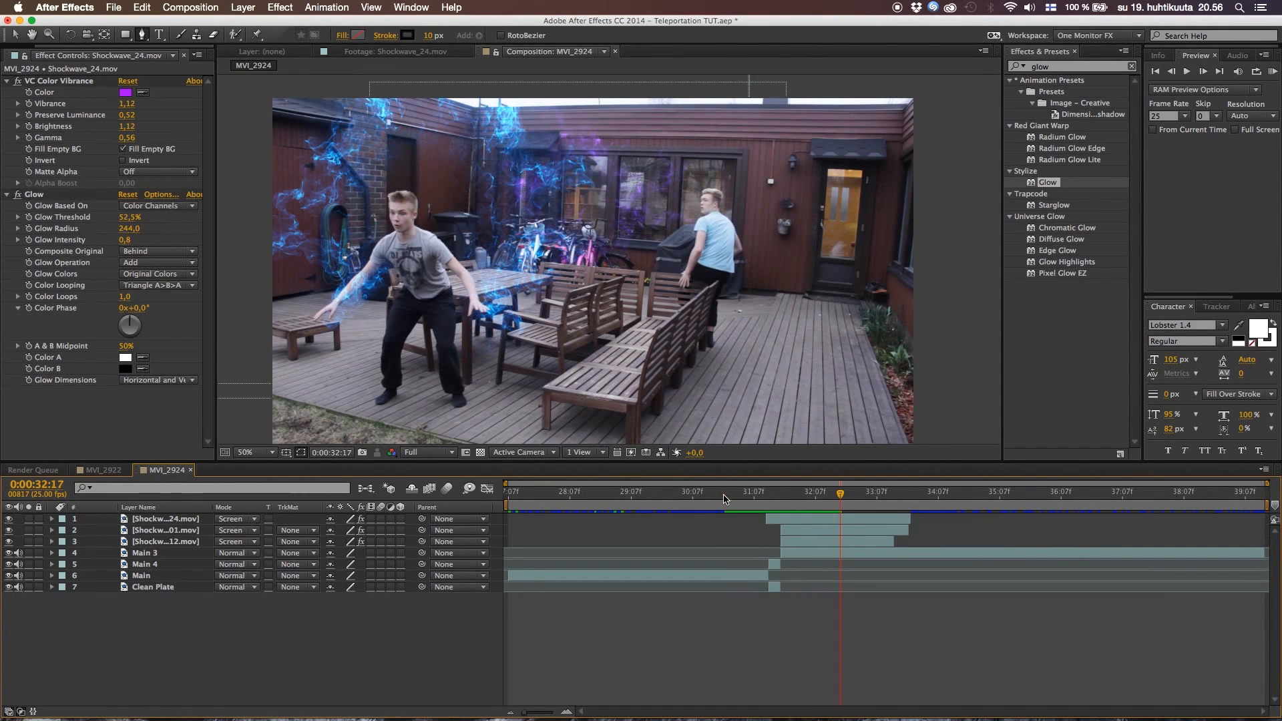
{"action": "left_click", "coordinate": [769, 499]}
{"action": "mouse_move", "coordinate": [771, 499]}
{"action": "left_mouse_down"}
{"action": "mouse_move", "coordinate": [802, 501]}
{"action": "mouse_move", "coordinate": [763, 507]}
{"action": "left_mouse_up"}
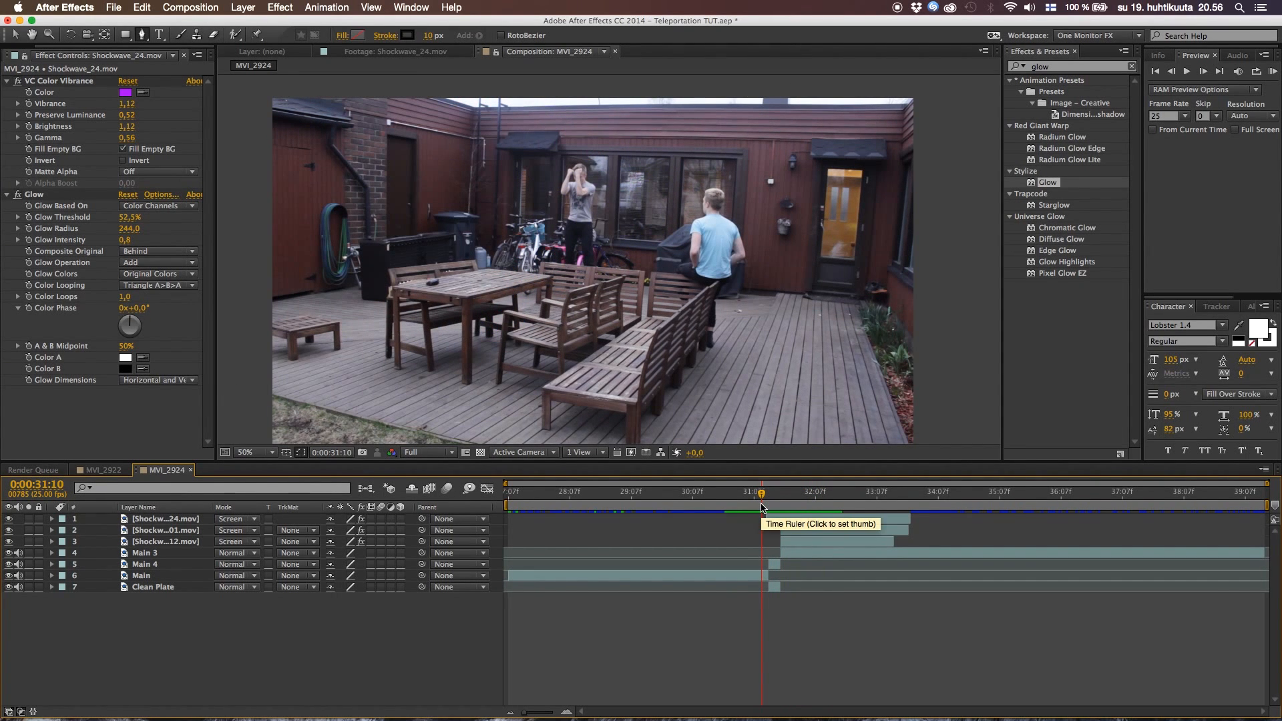
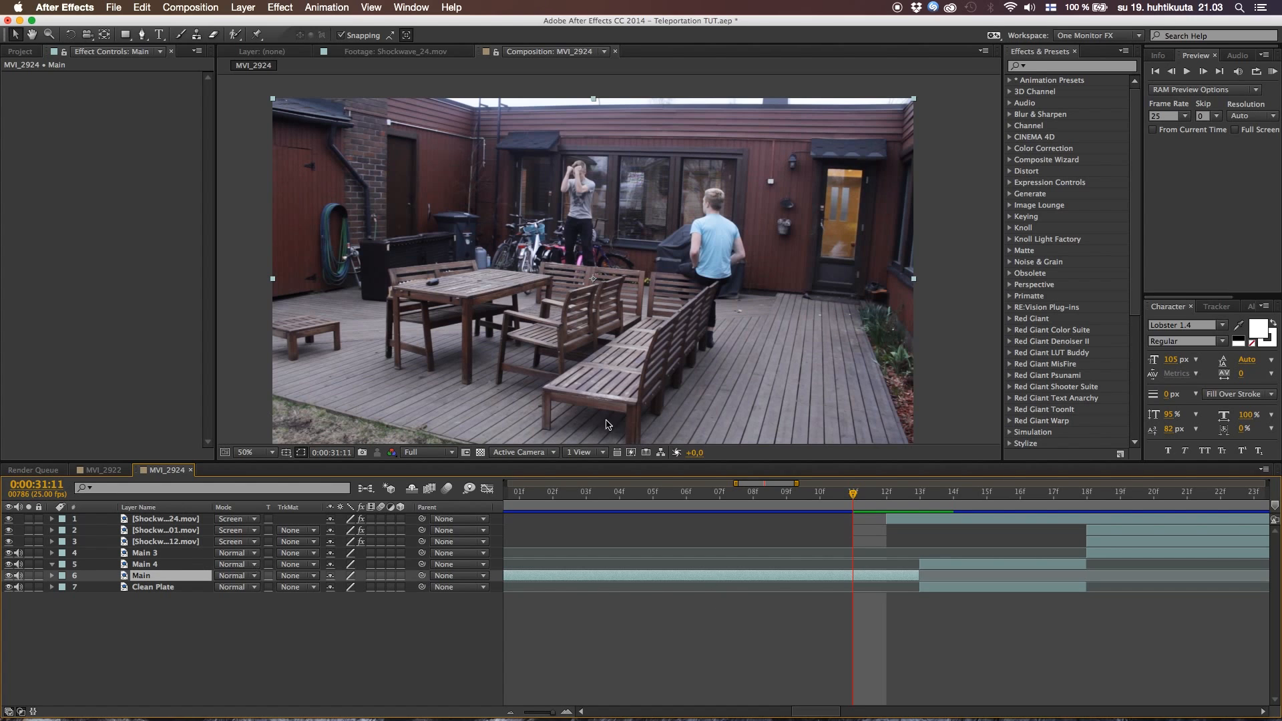
Find the Bulge effect and apply it to the Main layer with the current time at 0:00:31:12
{"action": "left_click", "coordinate": [1087, 67]}
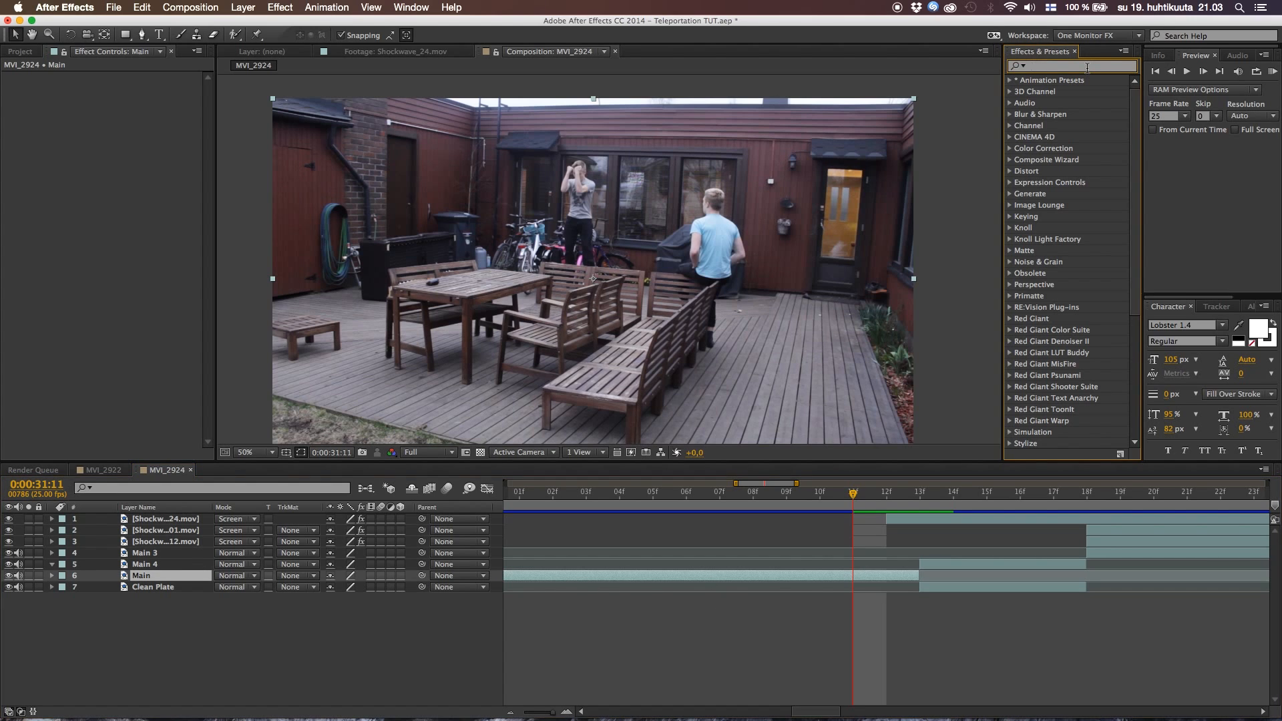
{"action": "type", "text": "buldg"}
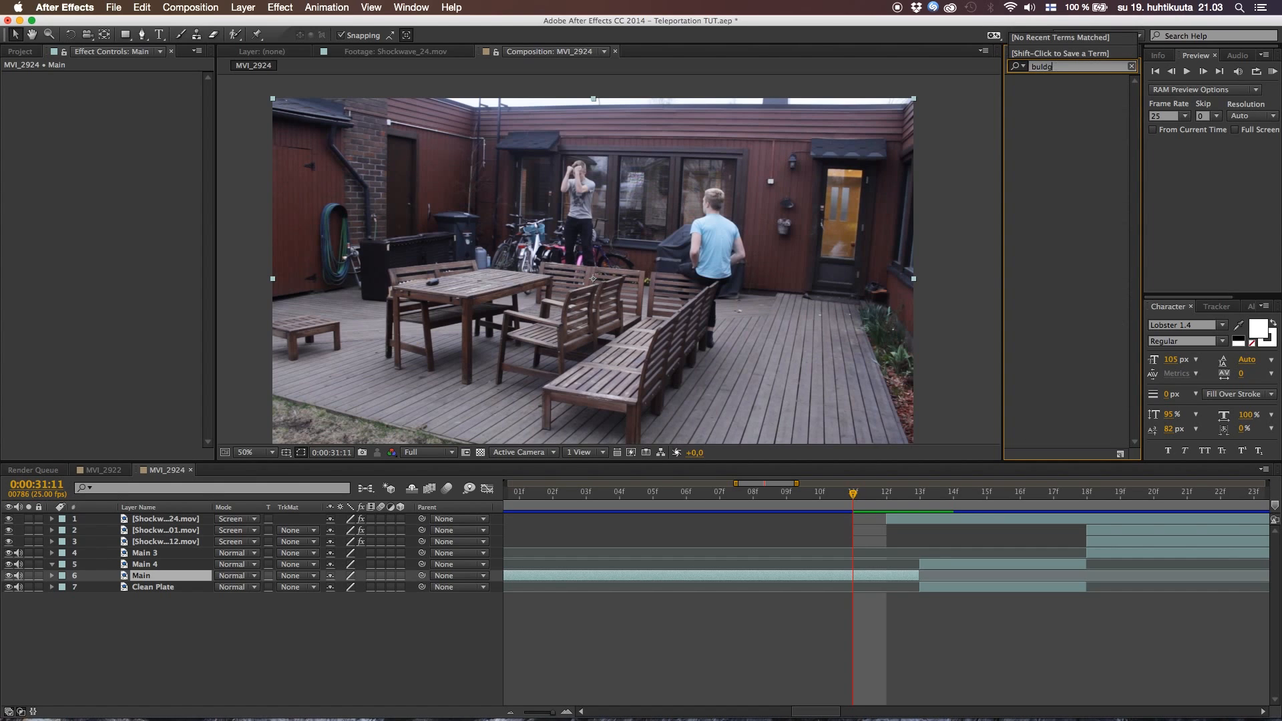
{"action": "key", "text": "BackSpace"}
{"action": "key", "text": "BackSpace"}
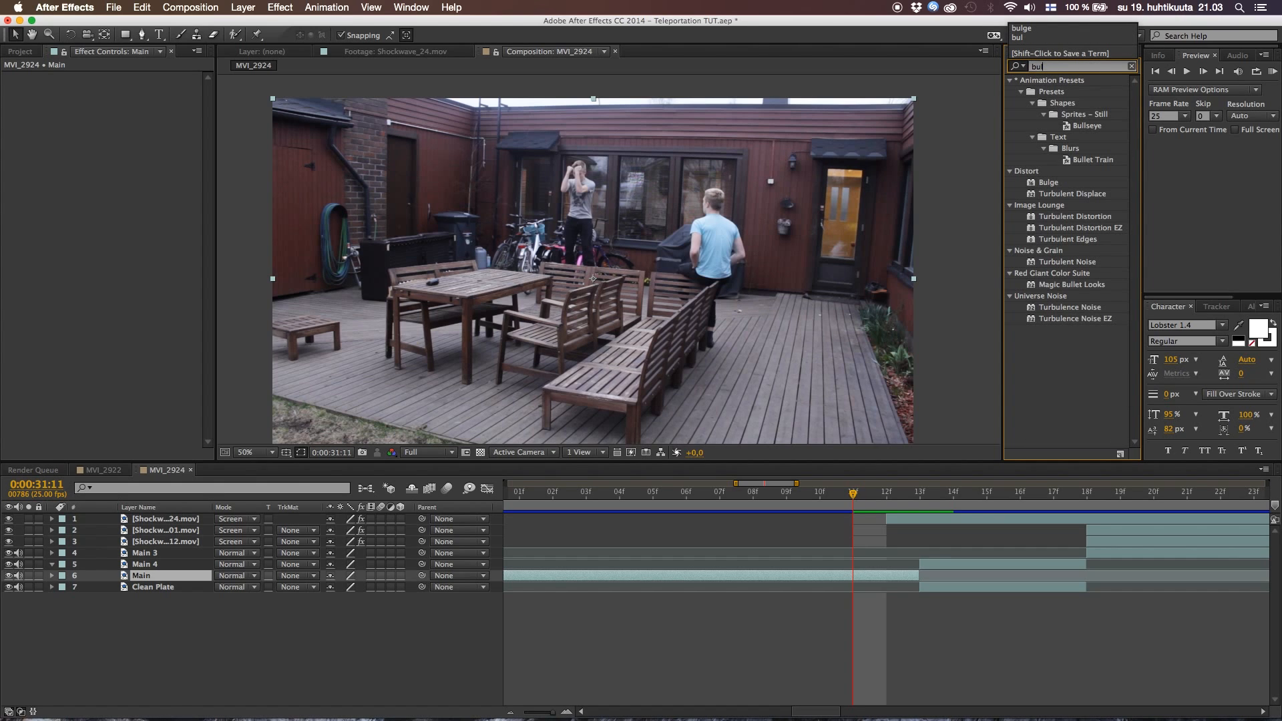
{"action": "type", "text": "ge"}
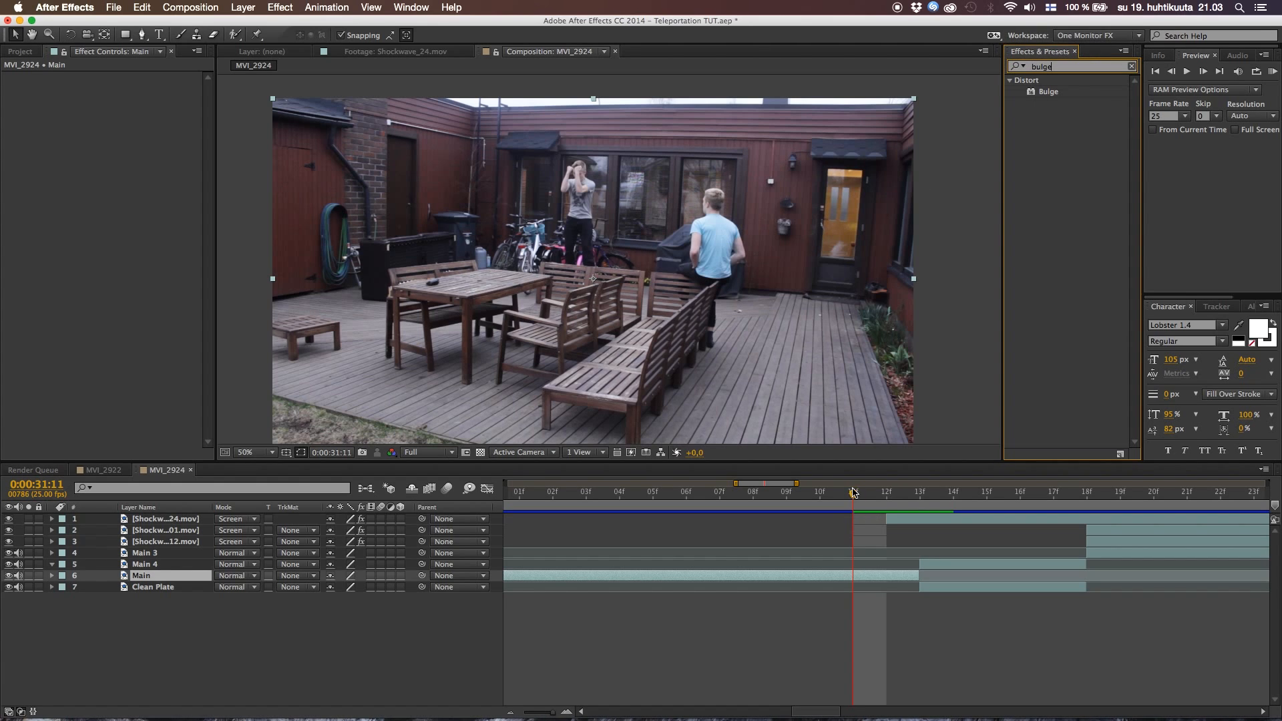
{"action": "left_click_drag", "start_coordinate": [853, 492], "coordinate": [896, 499]}
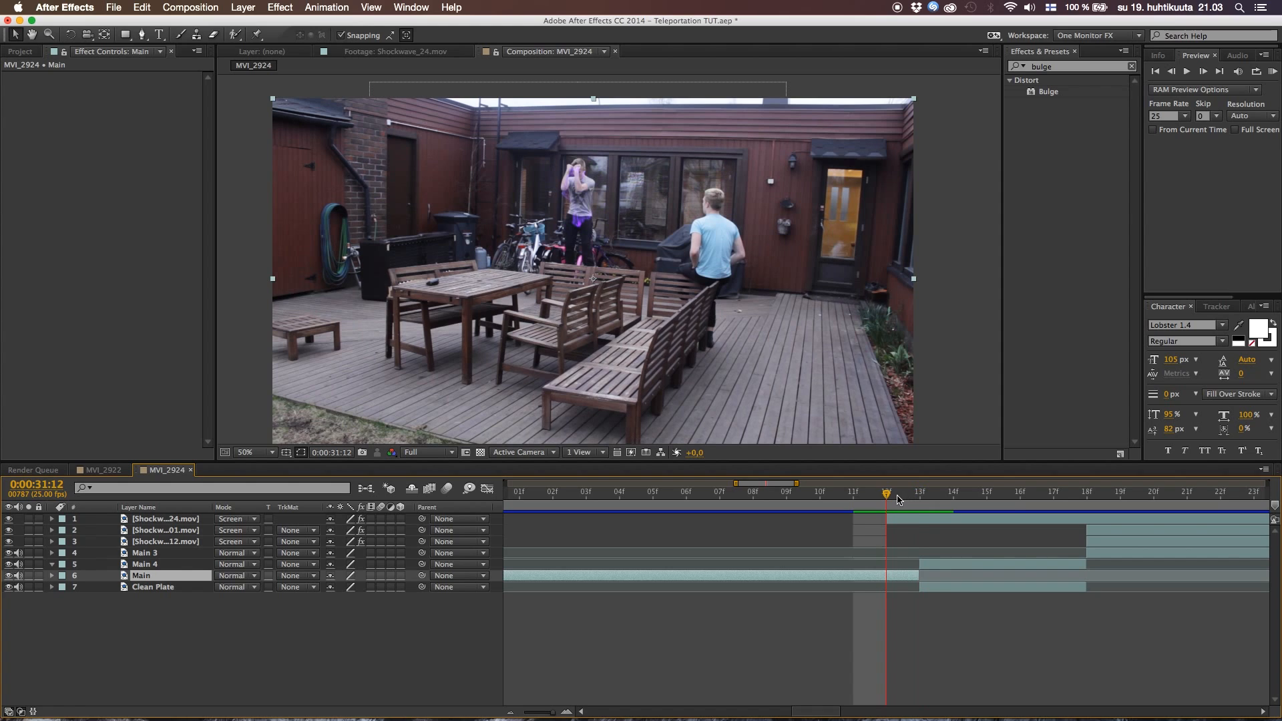
{"action": "left_click", "coordinate": [869, 585]}
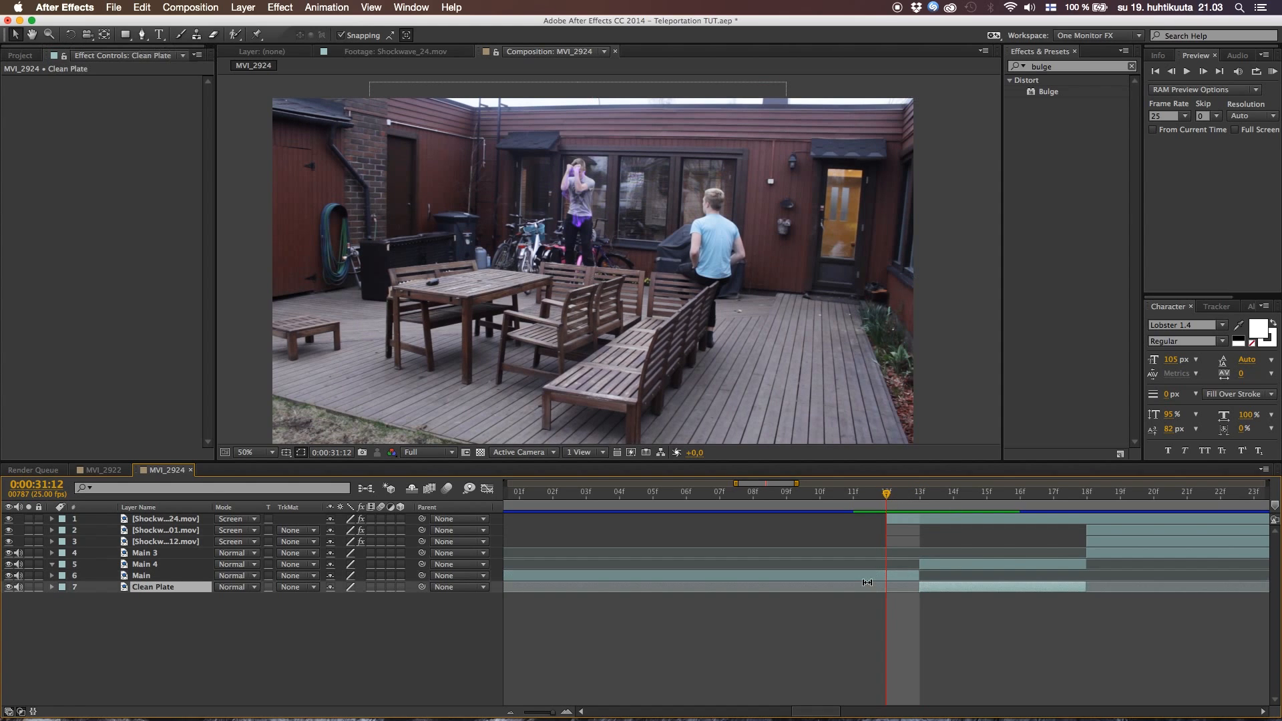
{"action": "left_click", "coordinate": [879, 578]}
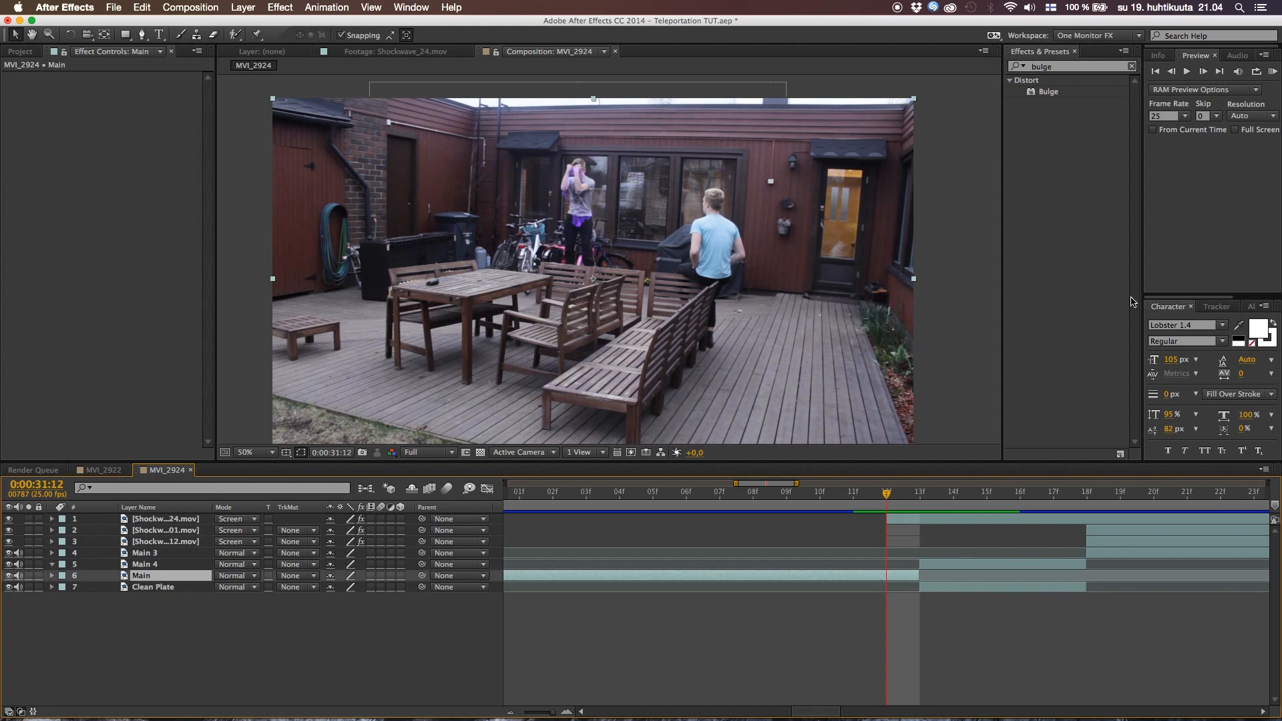
{"action": "left_click_drag", "start_coordinate": [1050, 96], "coordinate": [882, 574]}
Centre the bulge on the jumping man at 916, 292, size it to radii of 68 and 130, and enable Pin All Edges
{"action": "left_click_drag", "start_coordinate": [608, 279], "coordinate": [591, 199]}
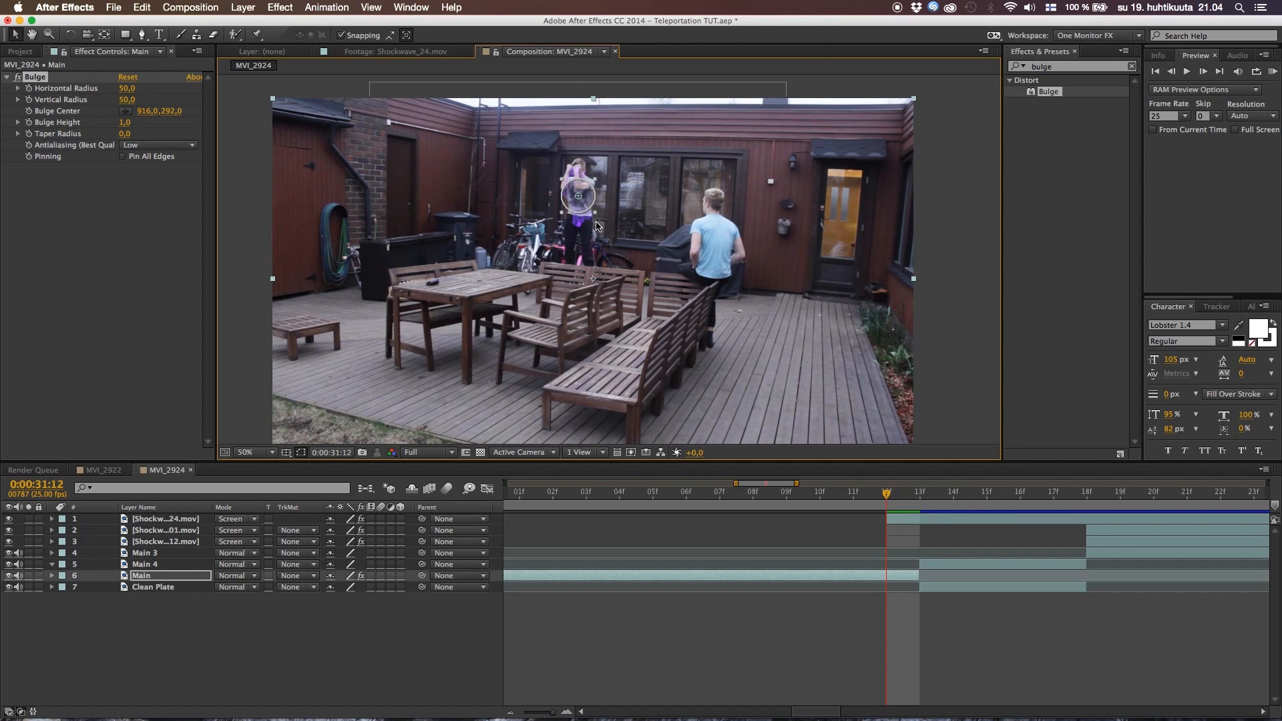
{"action": "left_click_drag", "start_coordinate": [596, 217], "coordinate": [603, 244]}
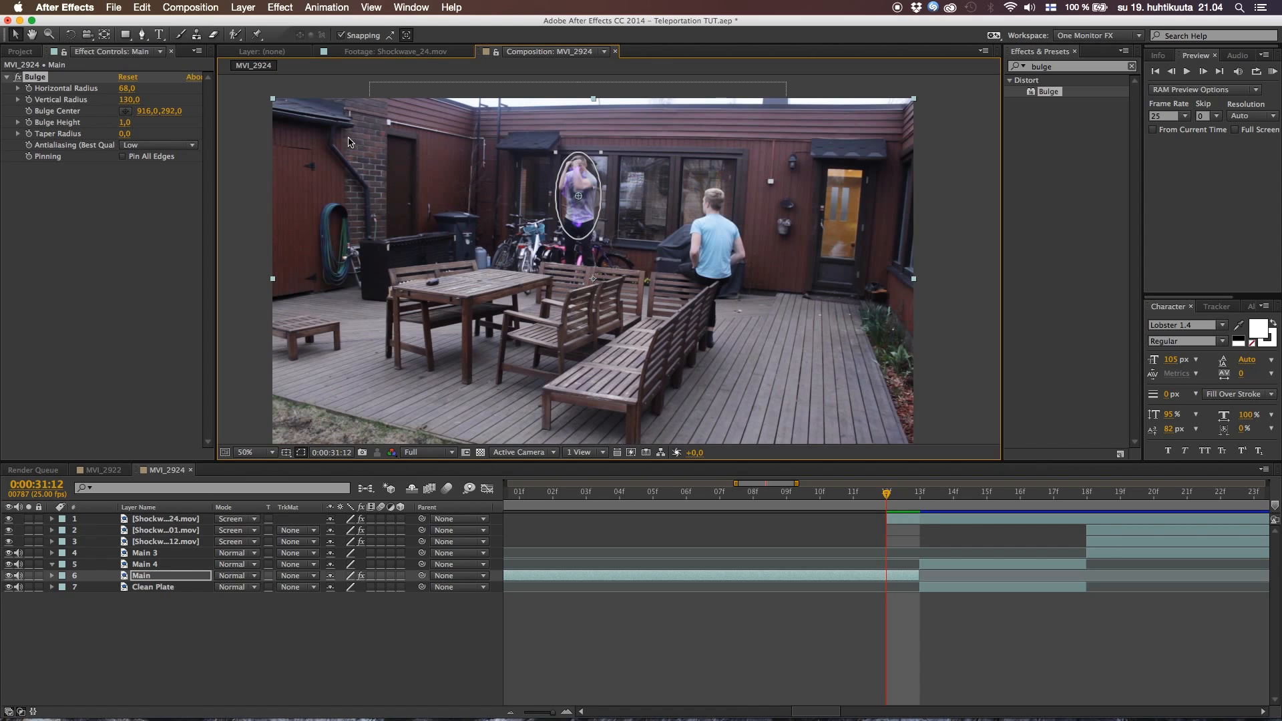
{"action": "left_click", "coordinate": [123, 158]}
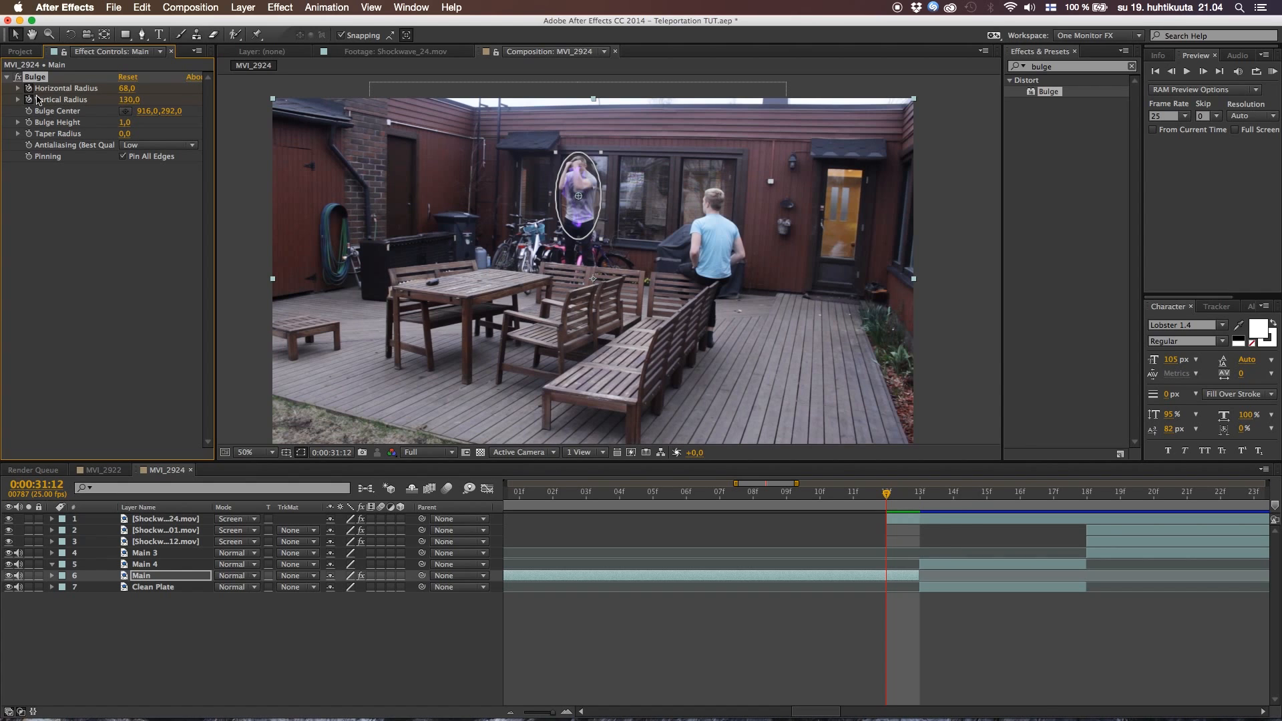
Keyframe Main's horizontal and vertical bulge radii from 0 at 0:00:31:12 to 68 and 130 at 0:00:31:13
{"action": "left_click", "coordinate": [168, 579]}
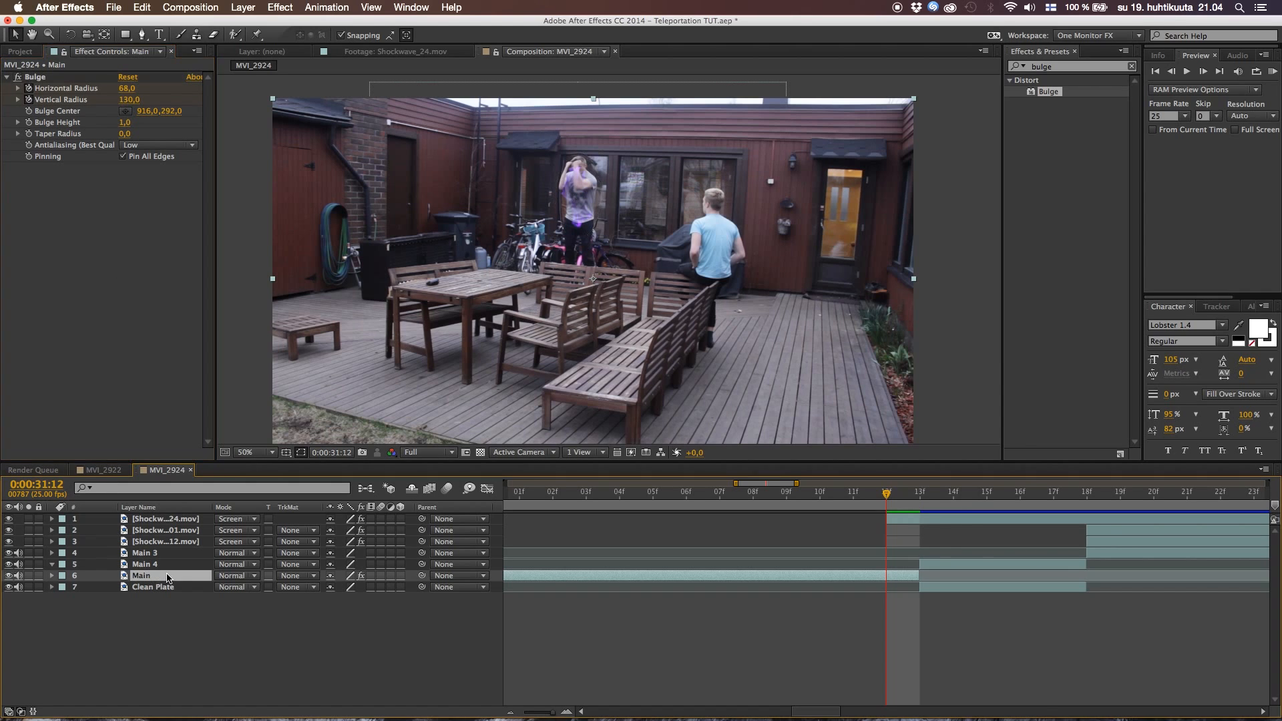
{"action": "key", "text": "u"}
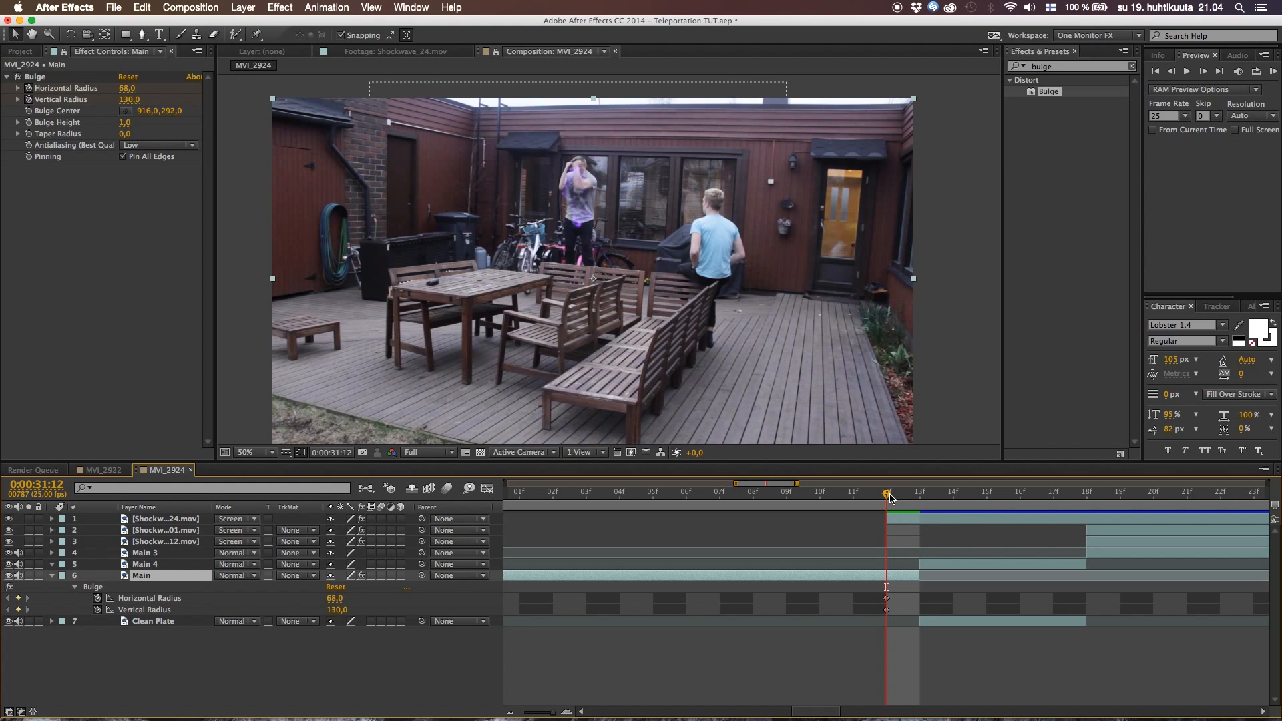
{"action": "left_click_drag", "start_coordinate": [880, 593], "coordinate": [909, 599]}
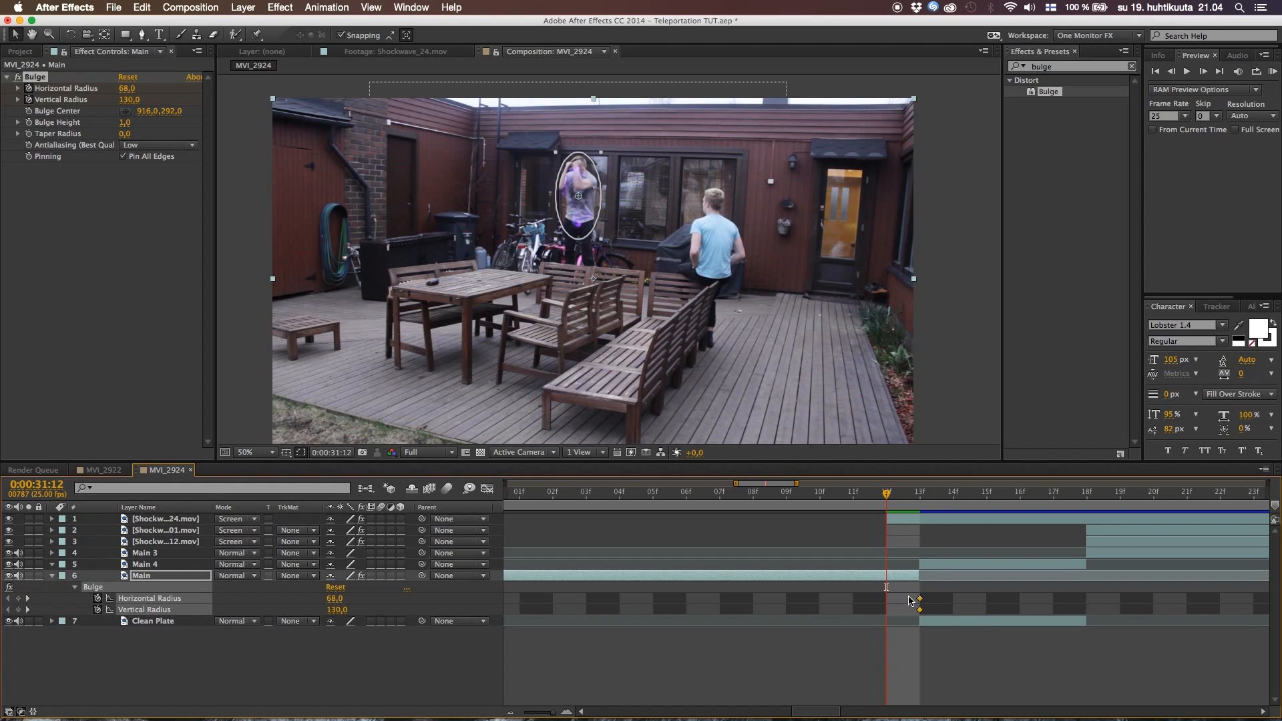
{"action": "left_click", "coordinate": [336, 598]}
{"action": "type", "text": "0"}
{"action": "key", "text": "Tab"}
{"action": "type", "text": "0"}
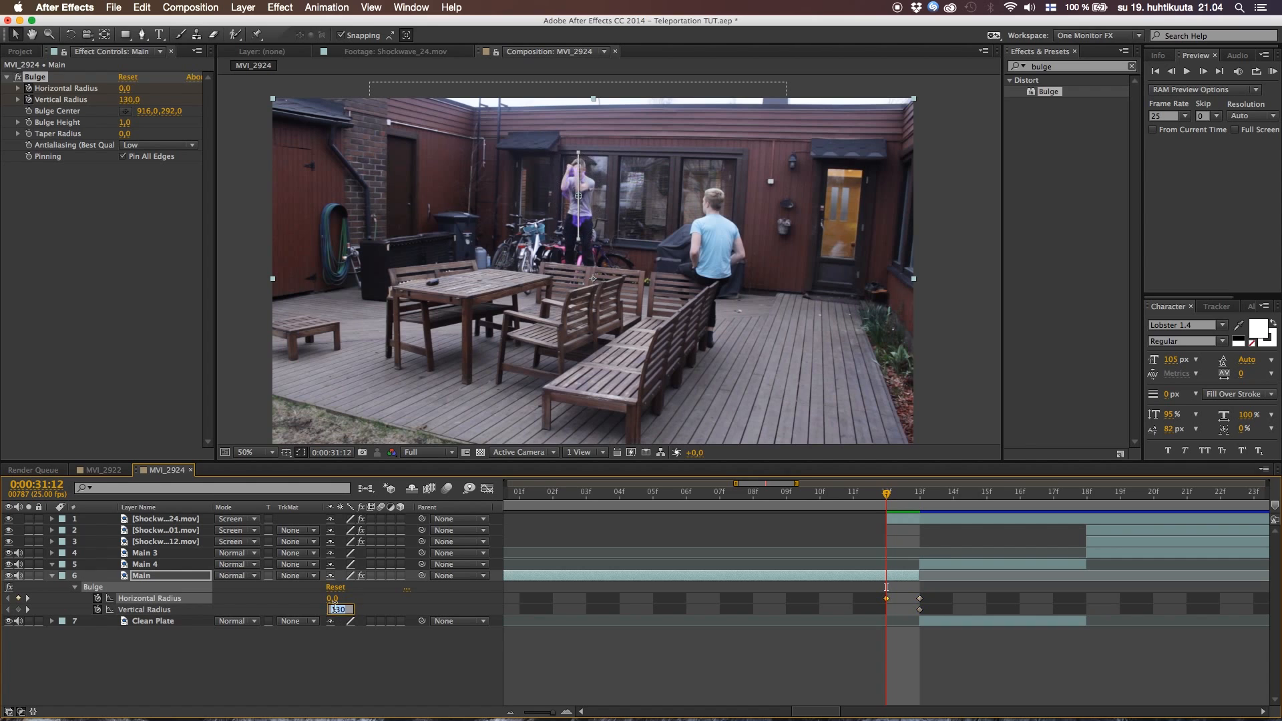
{"action": "left_click", "coordinate": [886, 587]}
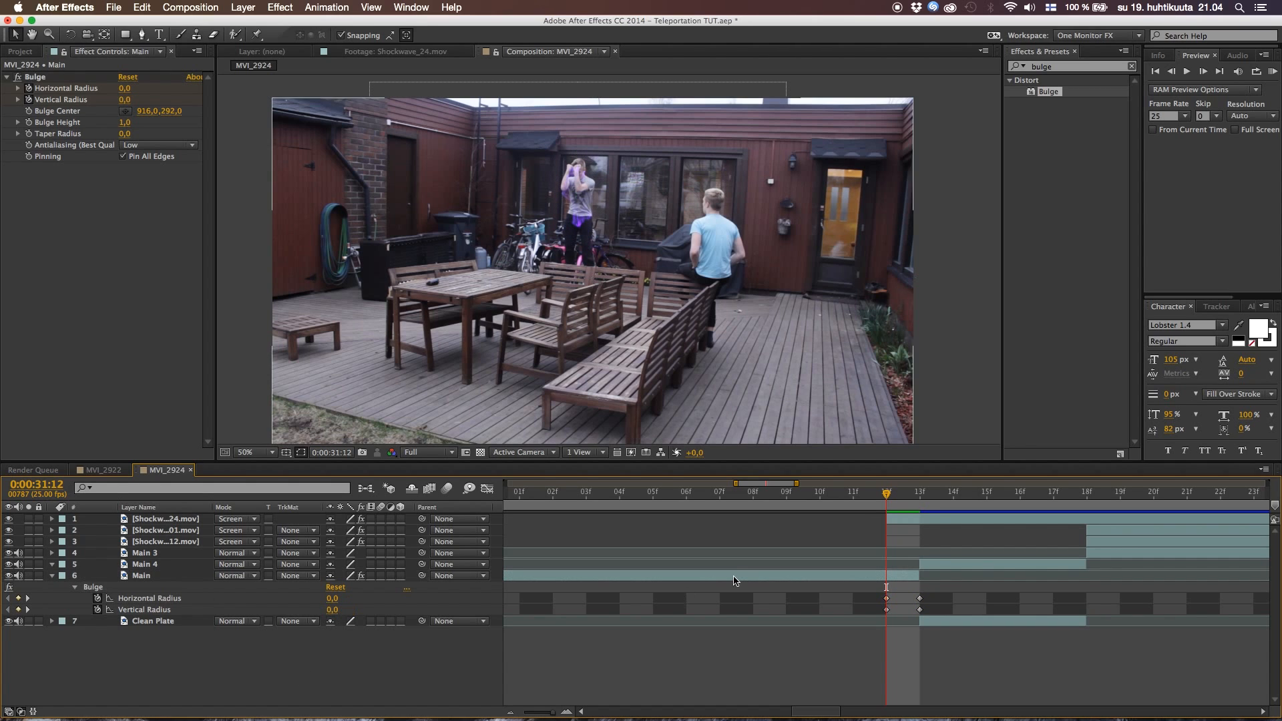
Copy the keyframed Bulge effect from the Main layer and paste it onto the Clean Plate layer at 0:00:31:13
{"action": "mouse_move", "coordinate": [901, 501]}
{"action": "left_mouse_down"}
{"action": "mouse_move", "coordinate": [890, 505]}
{"action": "mouse_move", "coordinate": [911, 505]}
{"action": "left_mouse_up"}
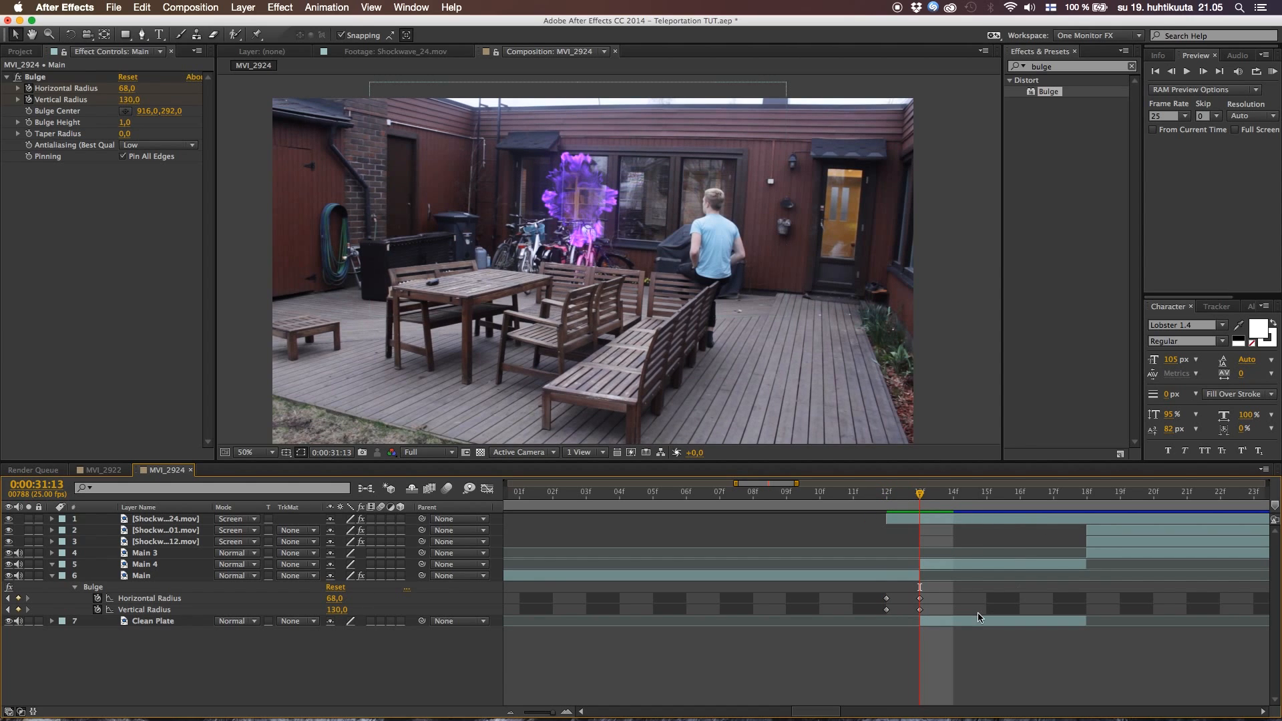
{"action": "left_click", "coordinate": [54, 576]}
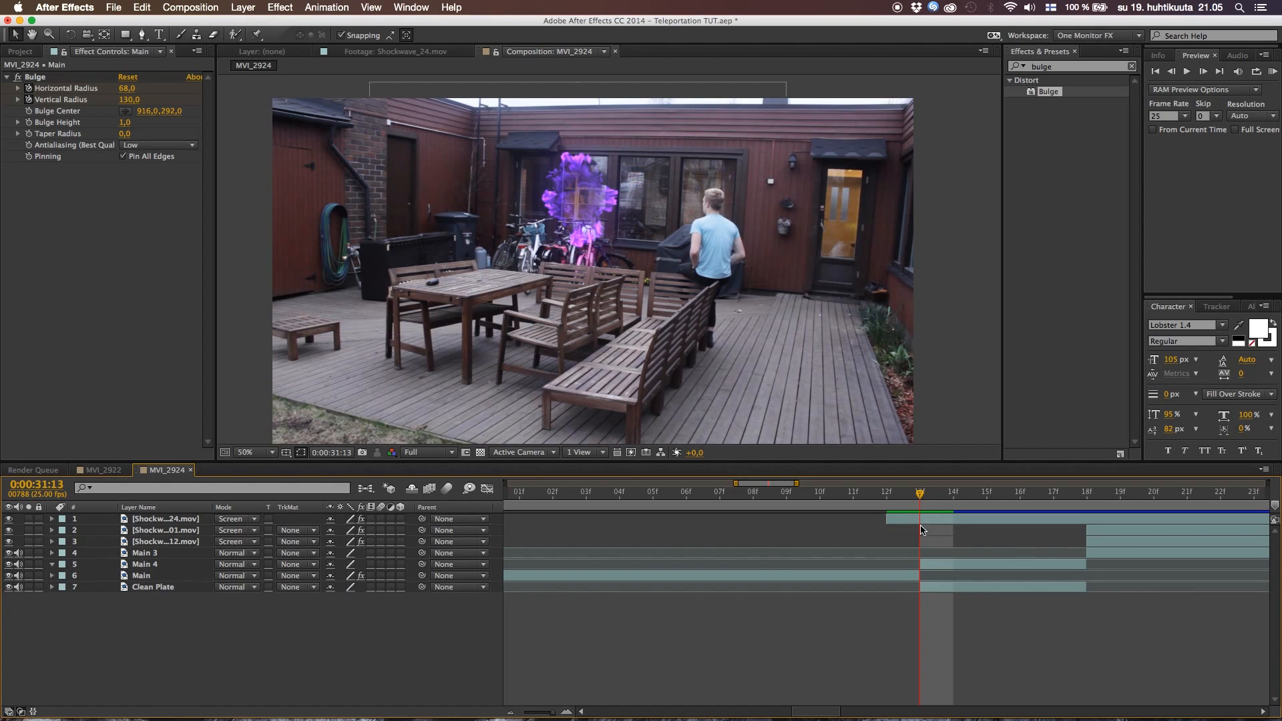
{"action": "left_click", "coordinate": [942, 566]}
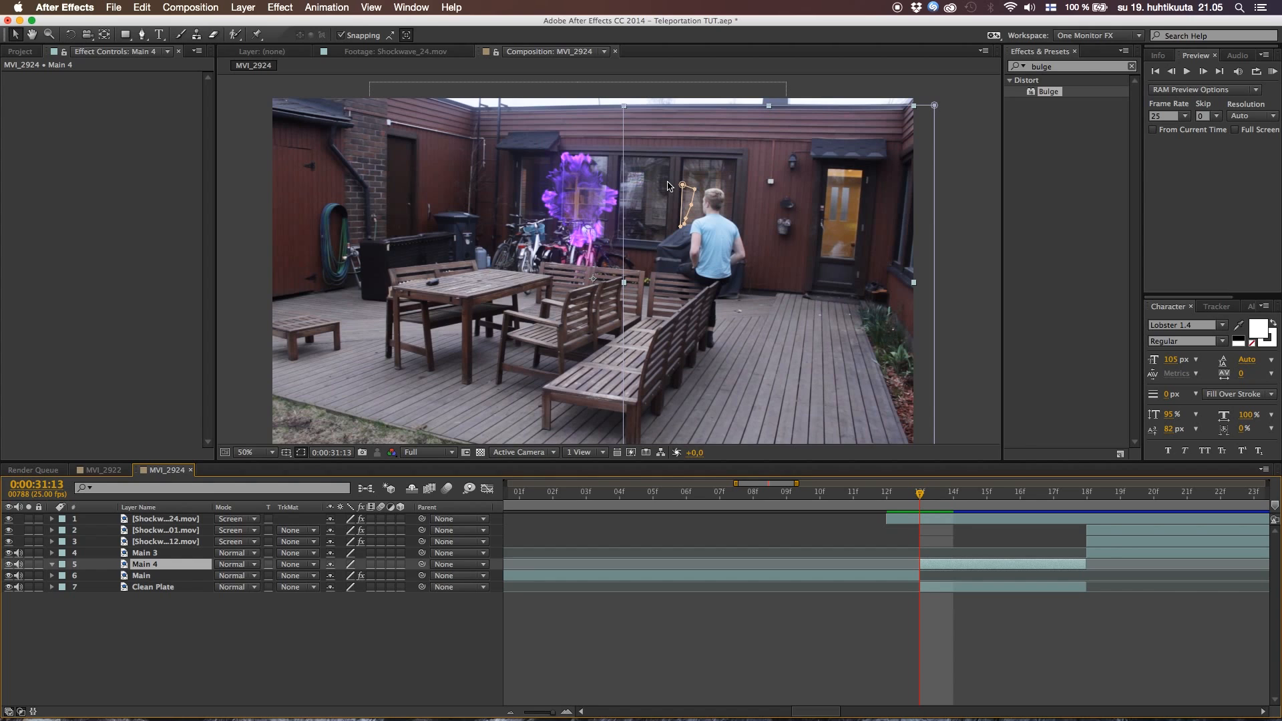
{"action": "left_click", "coordinate": [942, 587]}
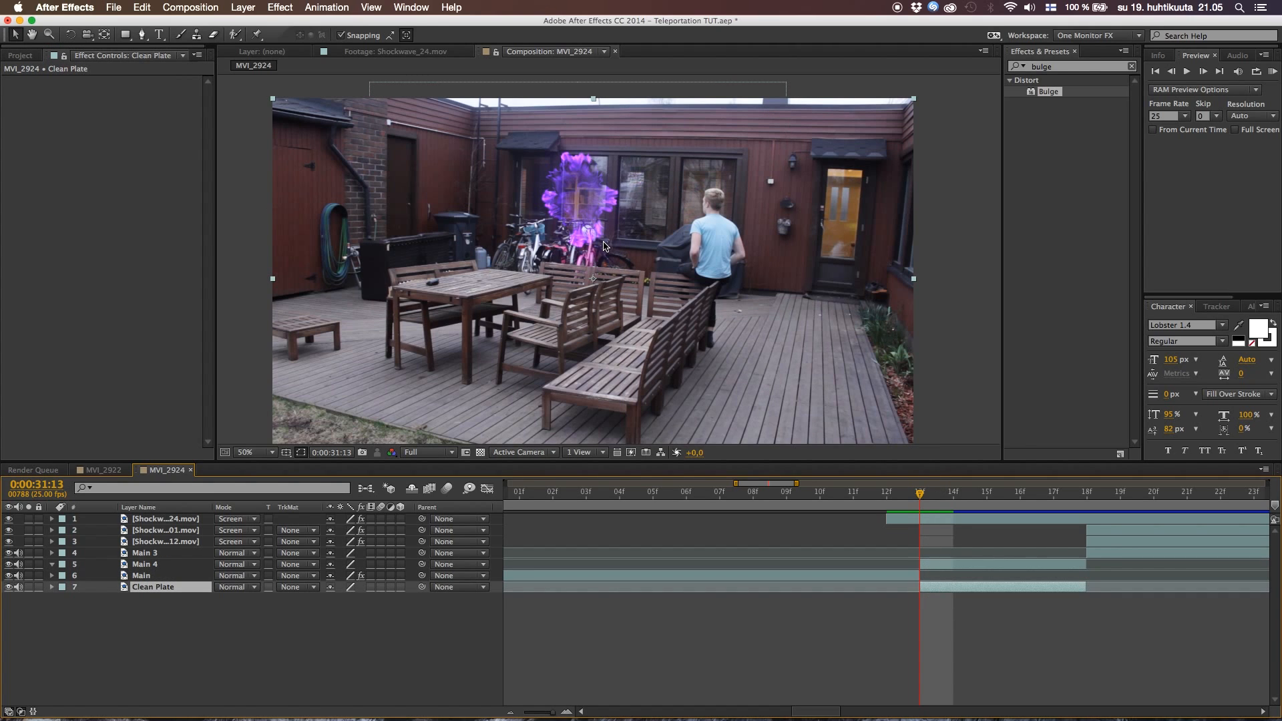
{"action": "left_click", "coordinate": [153, 575]}
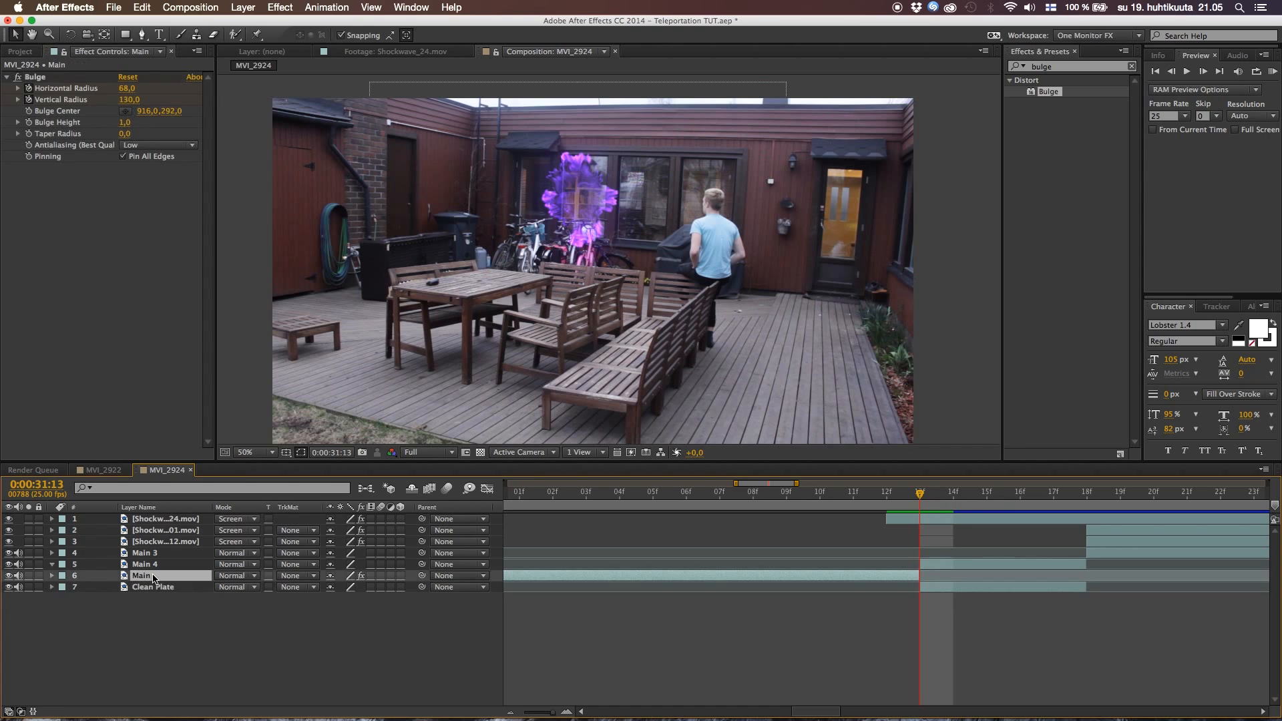
{"action": "key", "text": "u"}
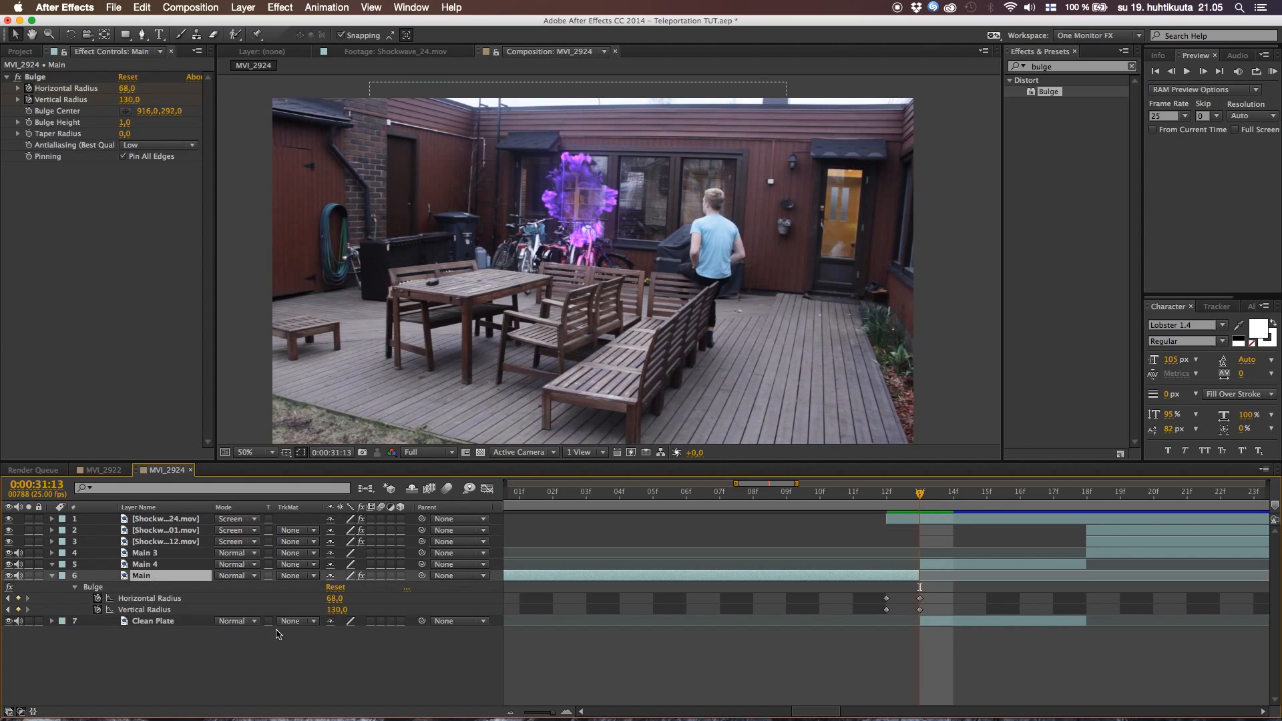
{"action": "left_click", "coordinate": [91, 588]}
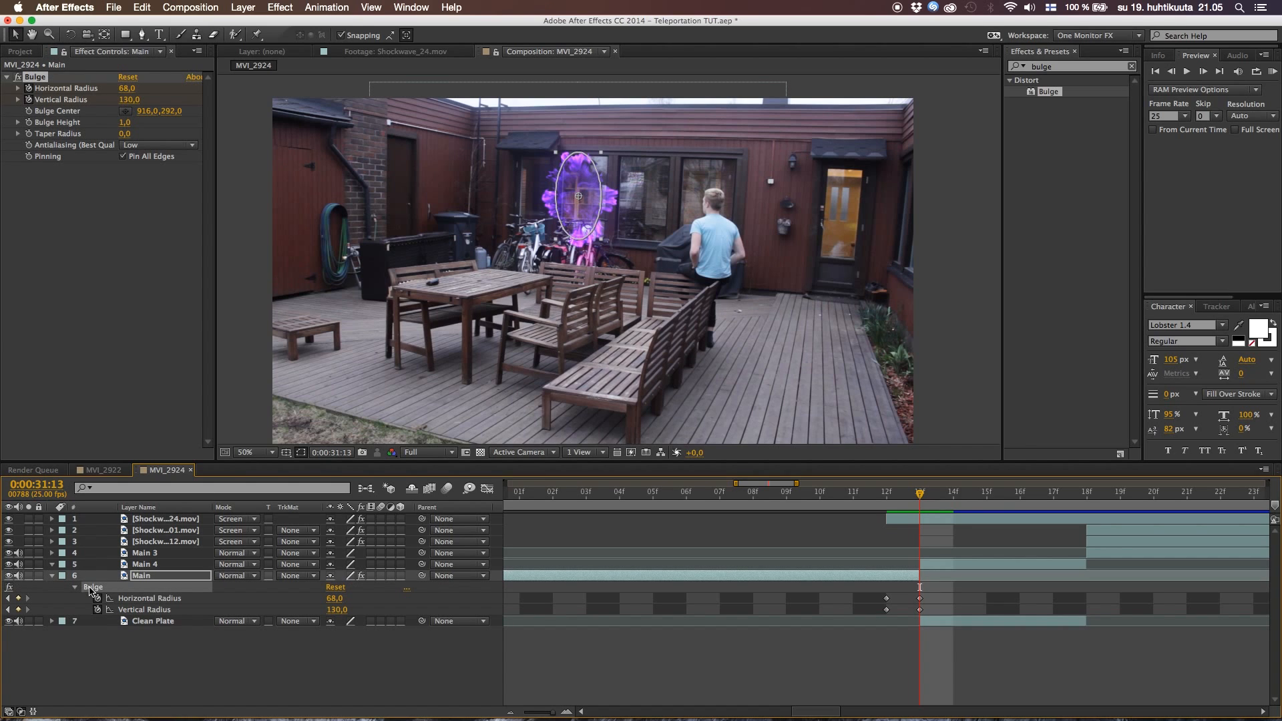
{"action": "left_click", "coordinate": [51, 576]}
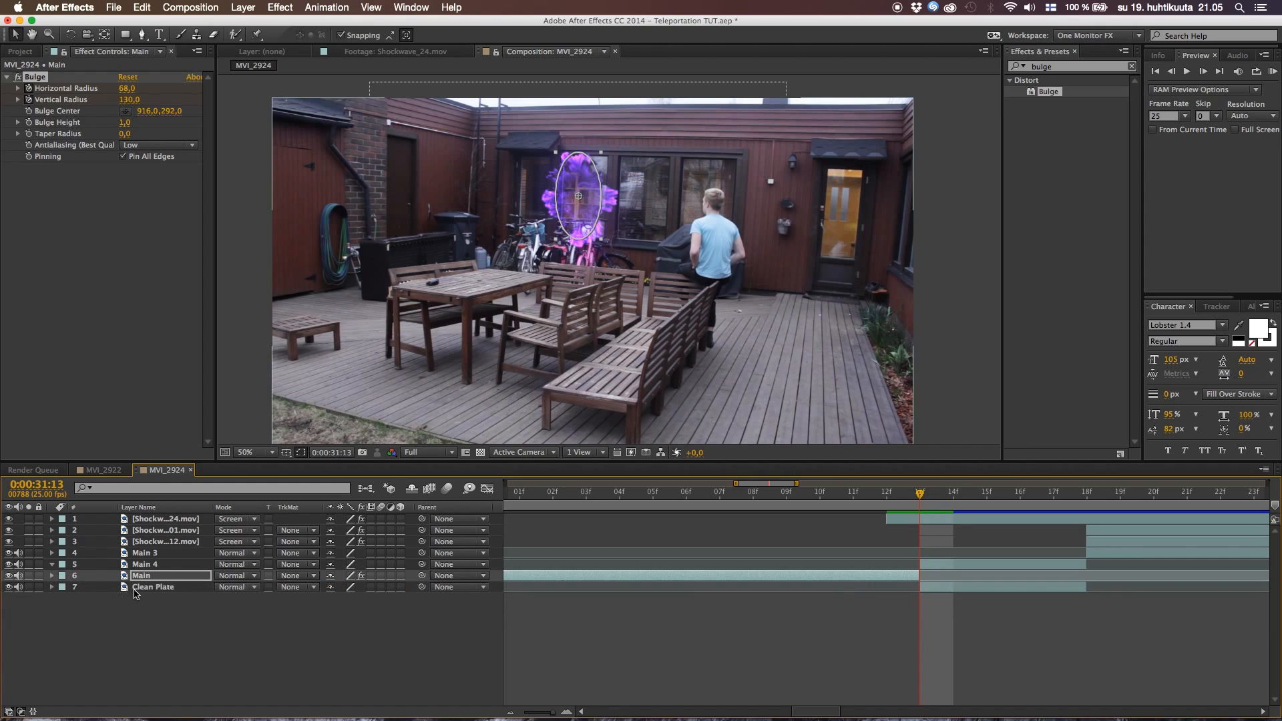
{"action": "key", "text": "y"}
{"action": "left_click", "coordinate": [140, 588]}
{"action": "left_click_drag", "start_coordinate": [140, 591], "coordinate": [141, 590]}
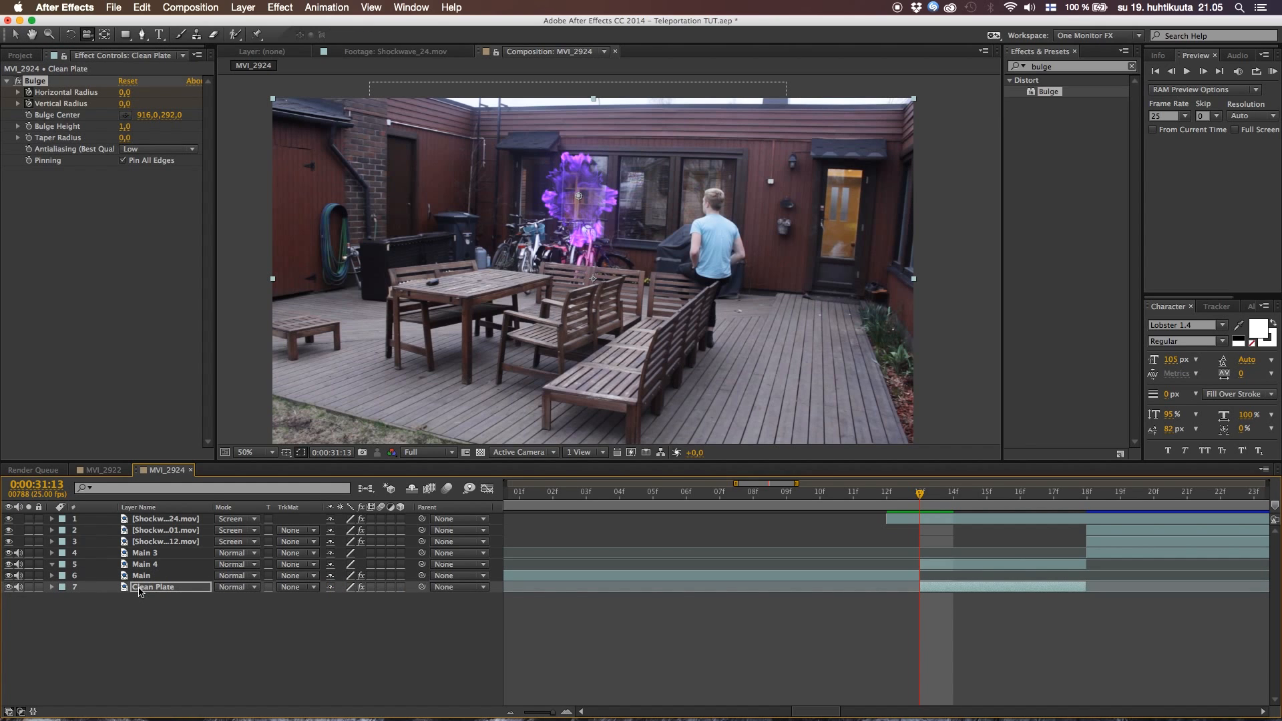
Rearrange Clean Plate's bulge radius keyframes from 68 and 130 at 0:00:31:13 to 0 at 0:00:31:15, and preview the distortion
{"action": "key", "text": "u"}
{"action": "mouse_move", "coordinate": [901, 606]}
{"action": "left_mouse_down"}
{"action": "mouse_move", "coordinate": [930, 644]}
{"action": "mouse_move", "coordinate": [923, 611]}
{"action": "mouse_move", "coordinate": [983, 620]}
{"action": "mouse_move", "coordinate": [957, 639]}
{"action": "mouse_move", "coordinate": [916, 613]}
{"action": "left_mouse_up"}
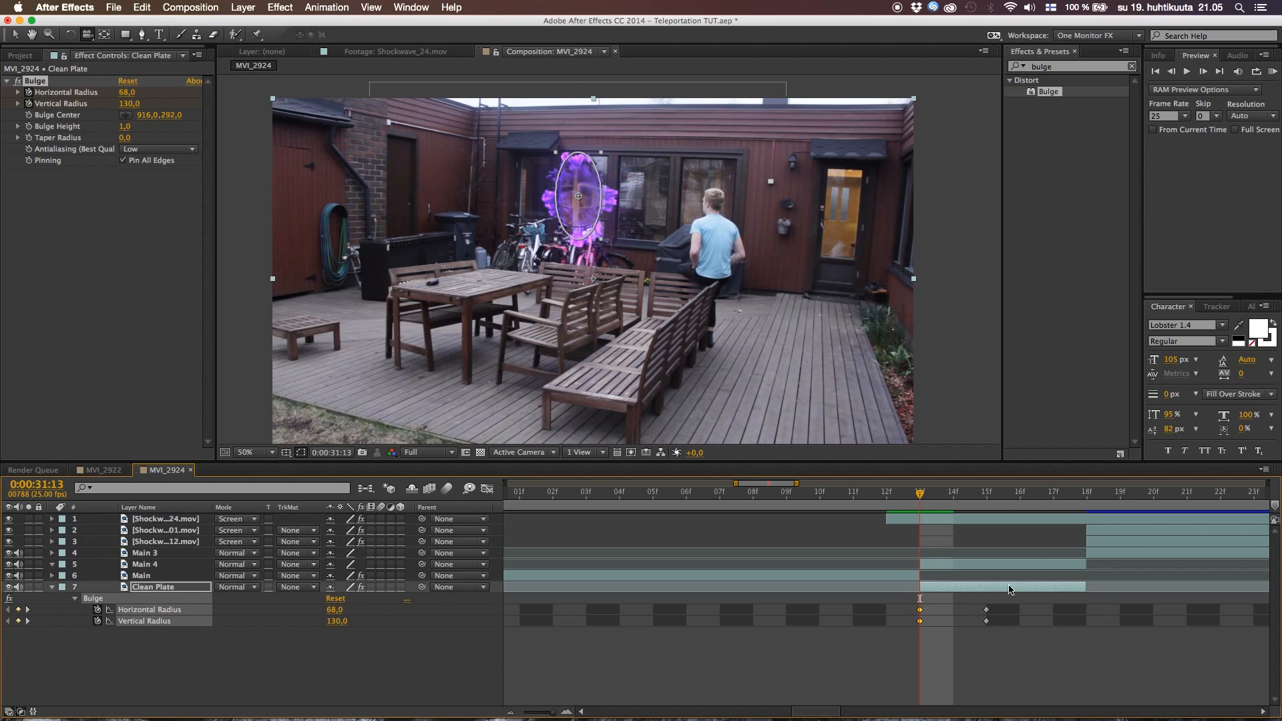
{"action": "left_click", "coordinate": [886, 498]}
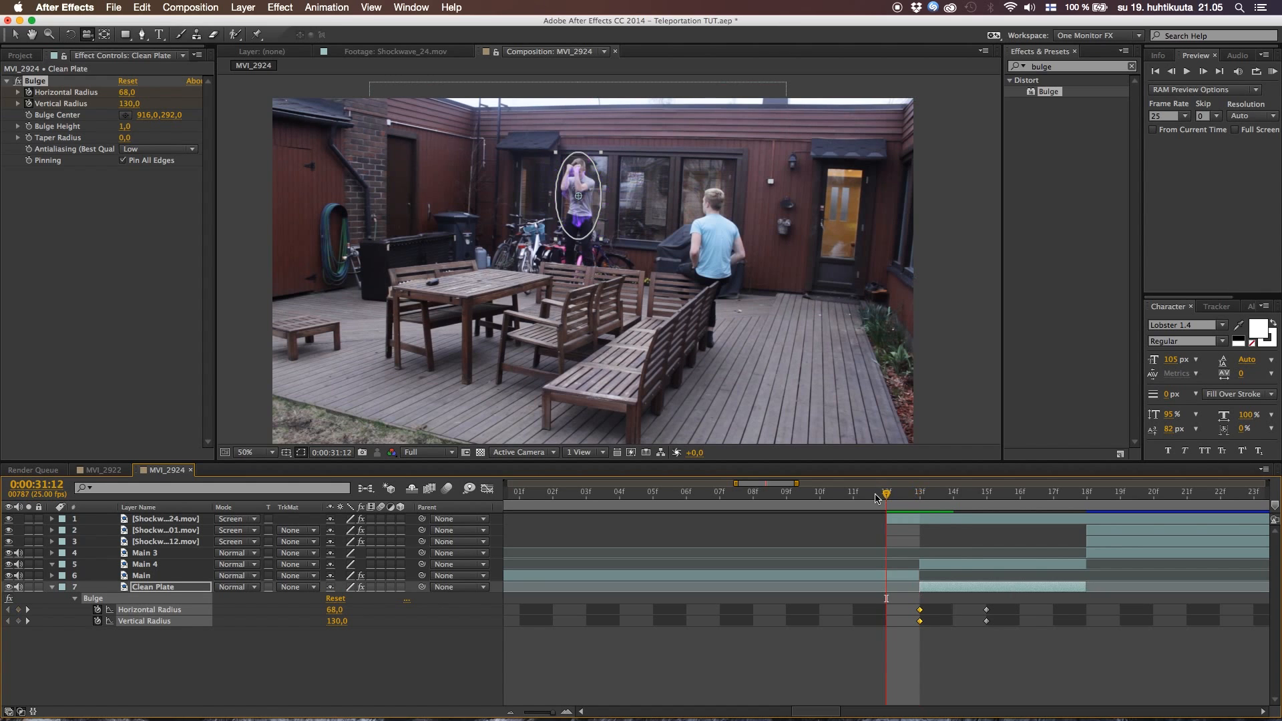
{"action": "left_click", "coordinate": [385, 633]}
{"action": "key", "text": "space"}
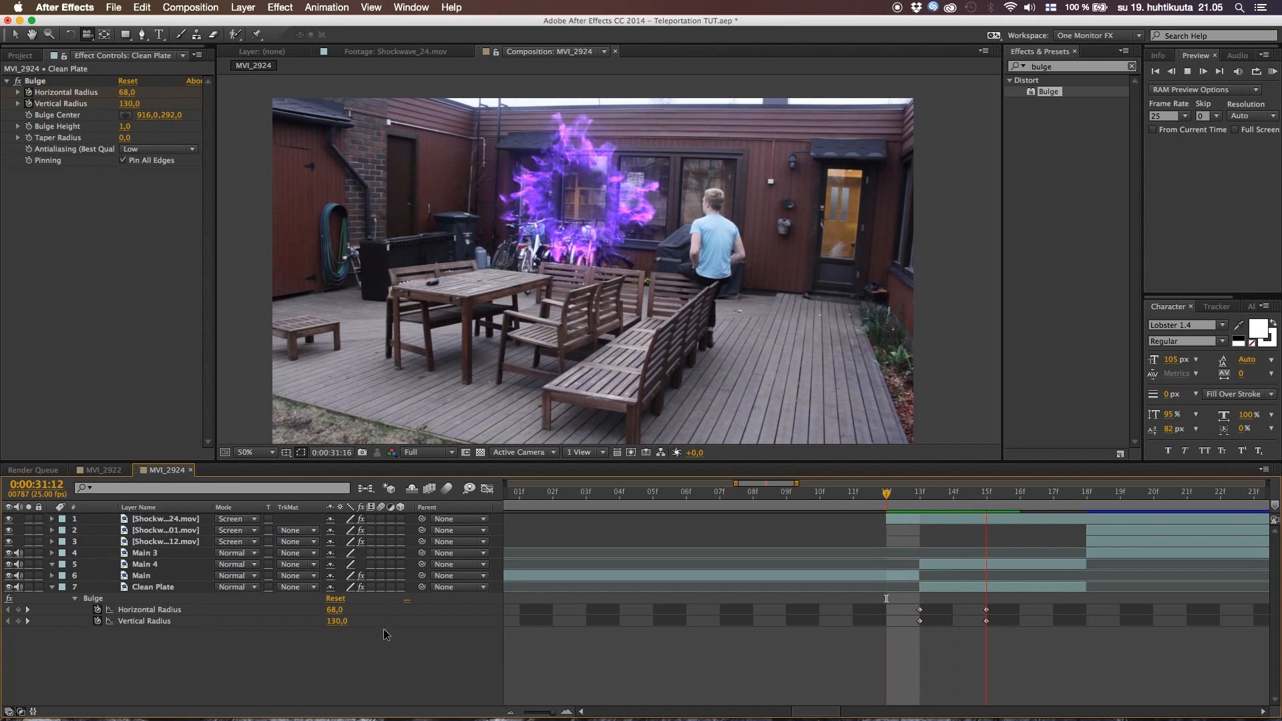
Try ending the Clean Plate bulge at 0:00:31:16 by moving its final radius keyframes, and preview from just before the teleport
{"action": "left_click_drag", "start_coordinate": [896, 497], "coordinate": [990, 529]}
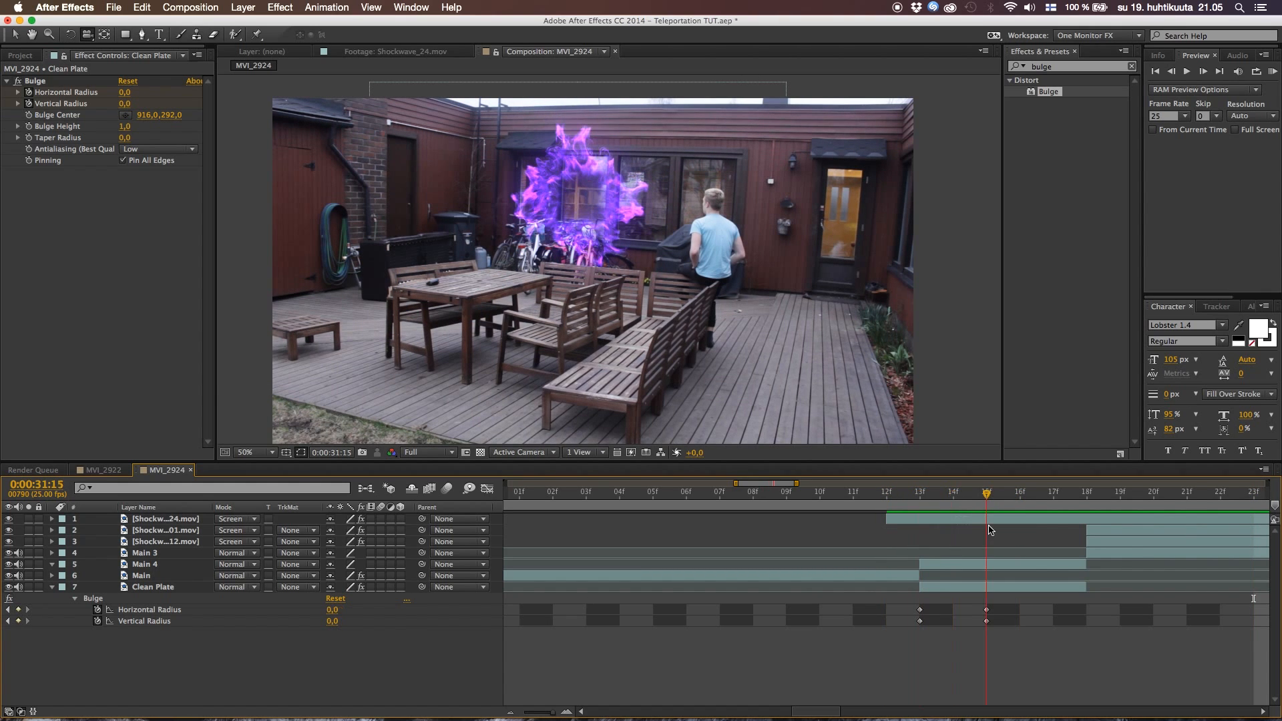
{"action": "left_click_drag", "start_coordinate": [976, 604], "coordinate": [1019, 621]}
{"action": "left_click", "coordinate": [732, 645]}
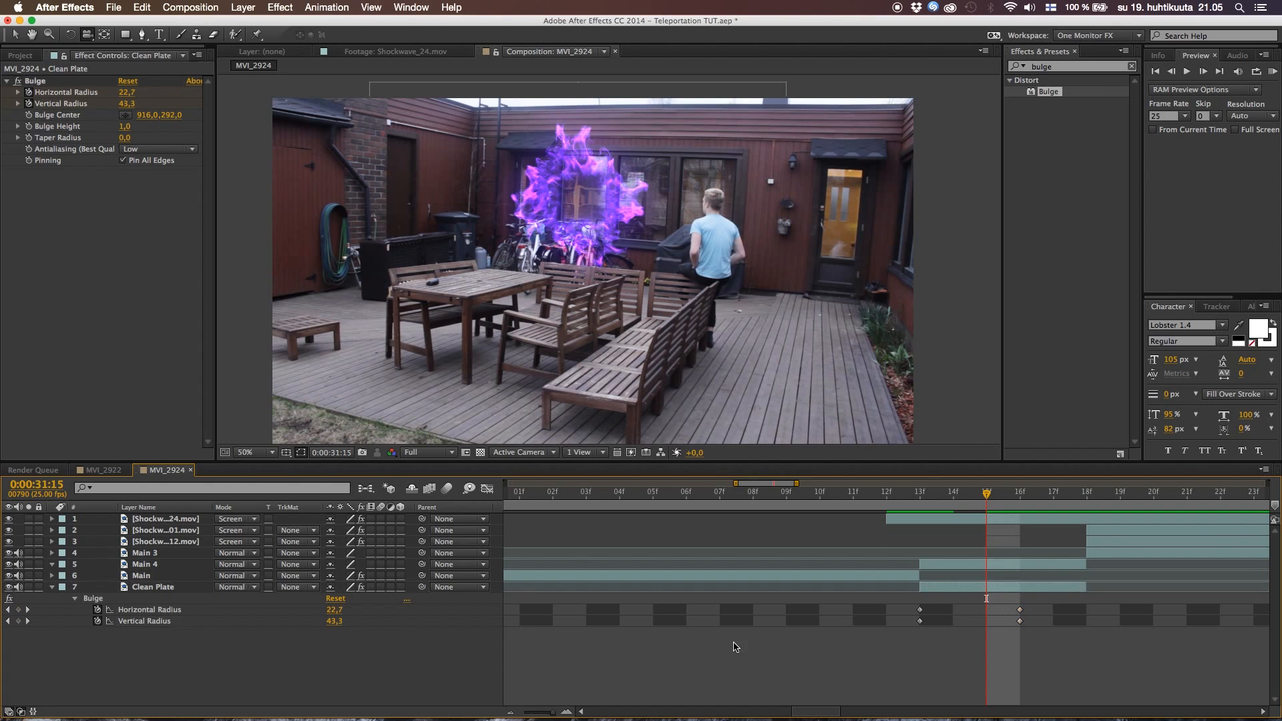
{"action": "left_click", "coordinate": [835, 509]}
{"action": "key", "text": "space"}
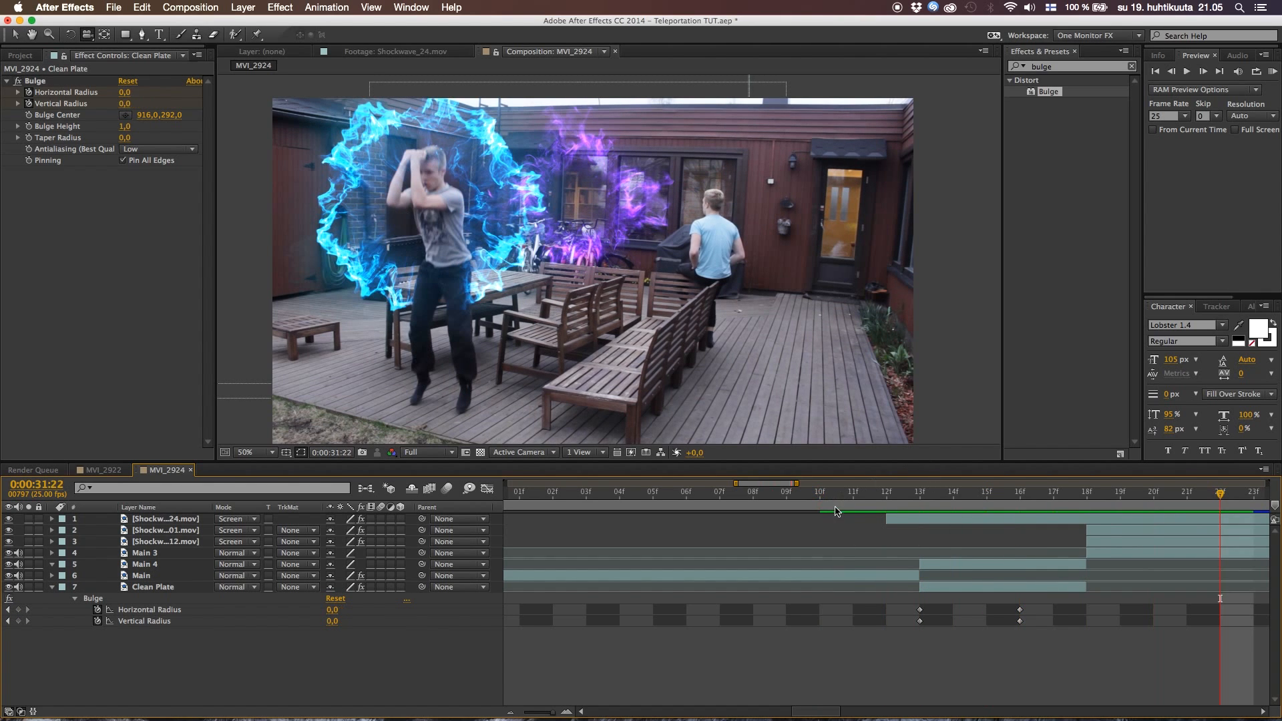
Move the final bulge radius keyframes of Clean Plate back to 0:00:31:15 and preview the teleportation
{"action": "mouse_move", "coordinate": [1007, 594]}
{"action": "left_mouse_down"}
{"action": "mouse_move", "coordinate": [1035, 643]}
{"action": "mouse_move", "coordinate": [1001, 615]}
{"action": "left_mouse_up"}
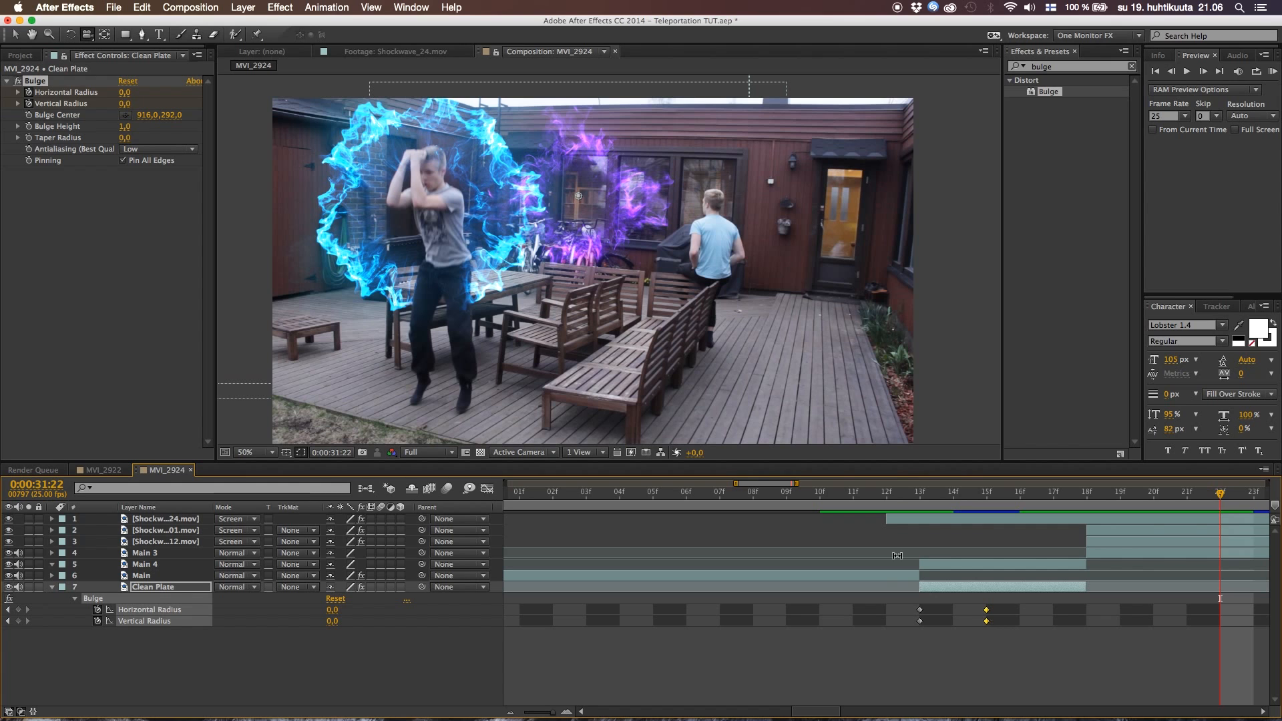
{"action": "left_click", "coordinate": [878, 502]}
{"action": "key", "text": "space"}
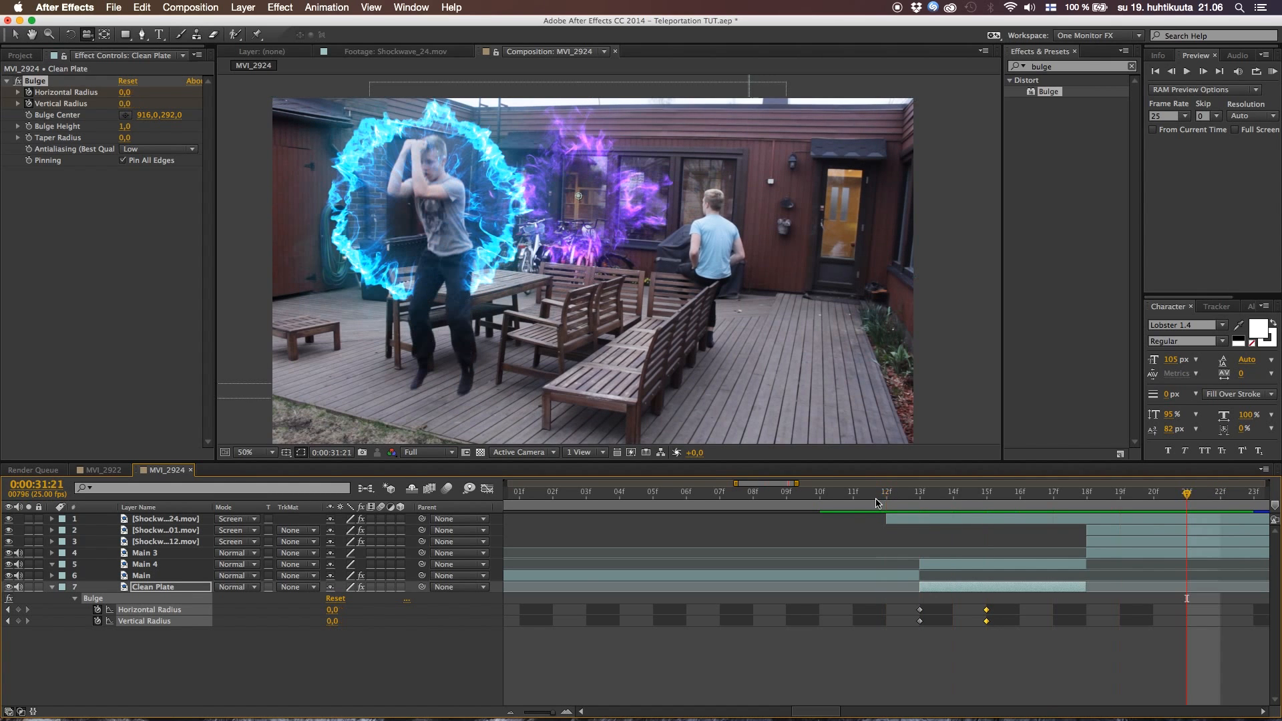
{"action": "left_click", "coordinate": [427, 667]}
{"action": "left_click", "coordinate": [906, 507]}
{"action": "key", "text": "space"}
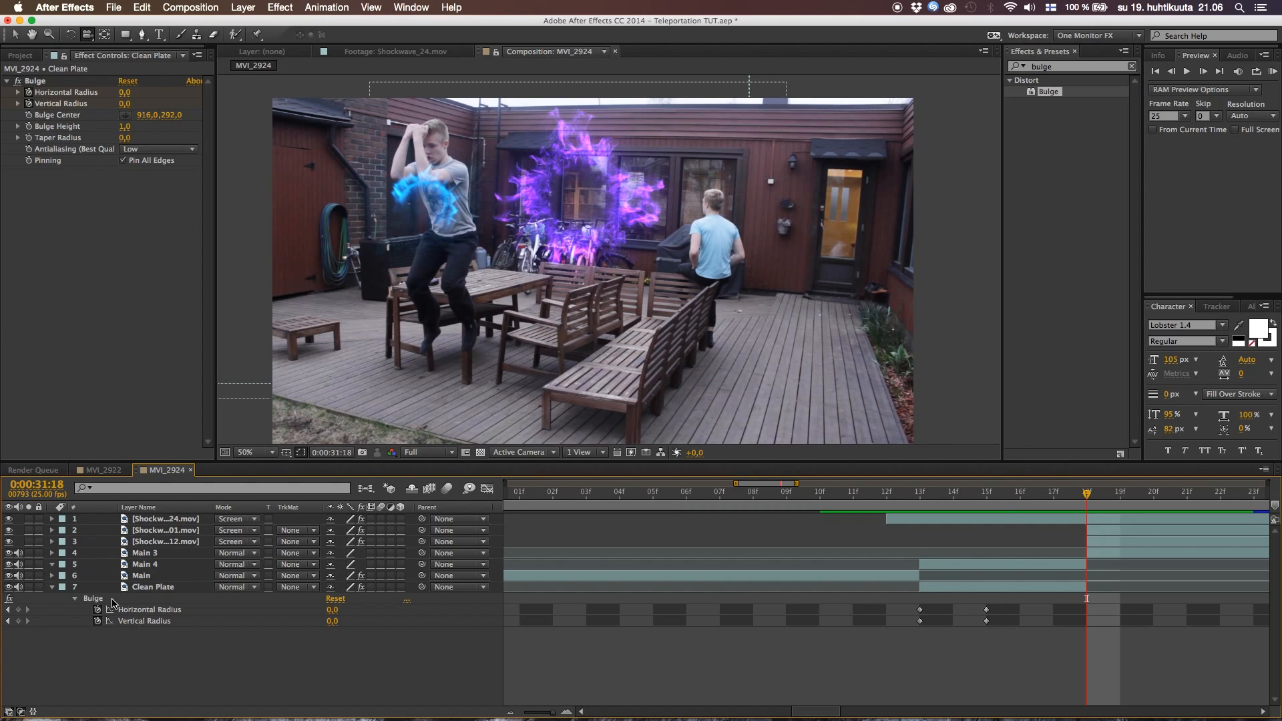
Collapse the Clean Plate layer's properties and deselect the layer
{"action": "left_click", "coordinate": [112, 600]}
{"action": "left_click", "coordinate": [52, 587]}
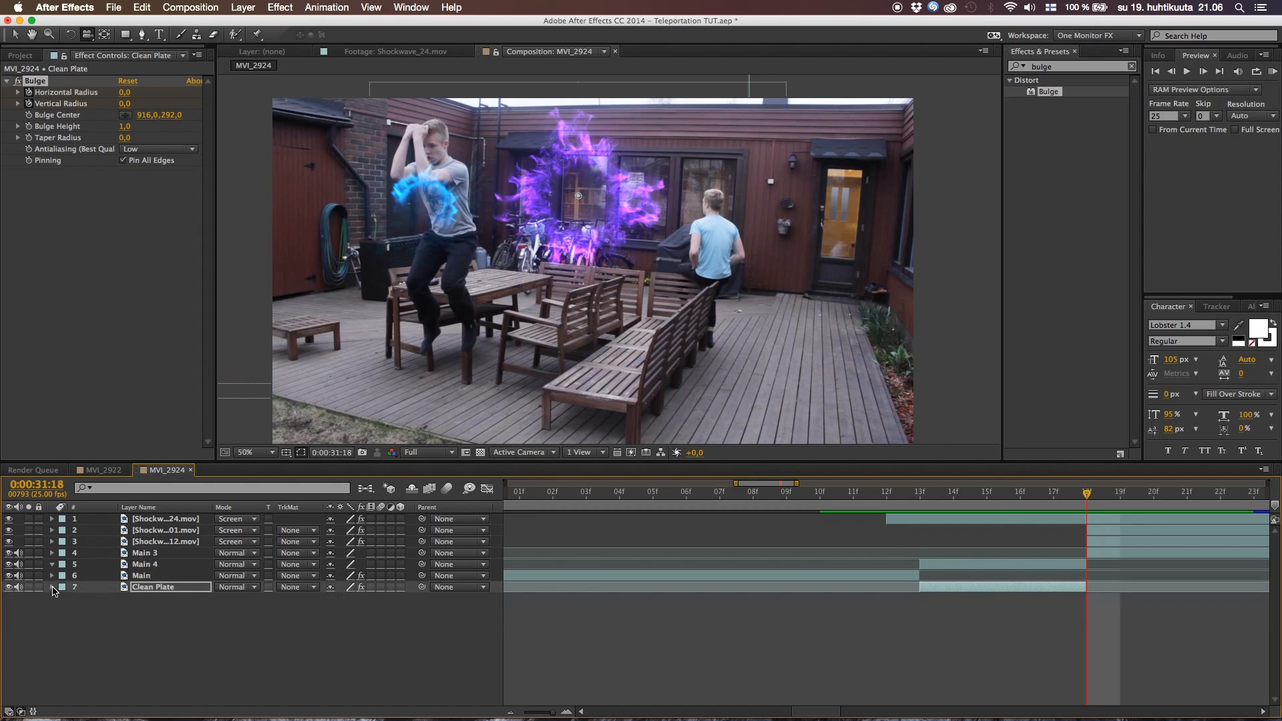
{"action": "left_click", "coordinate": [52, 587]}
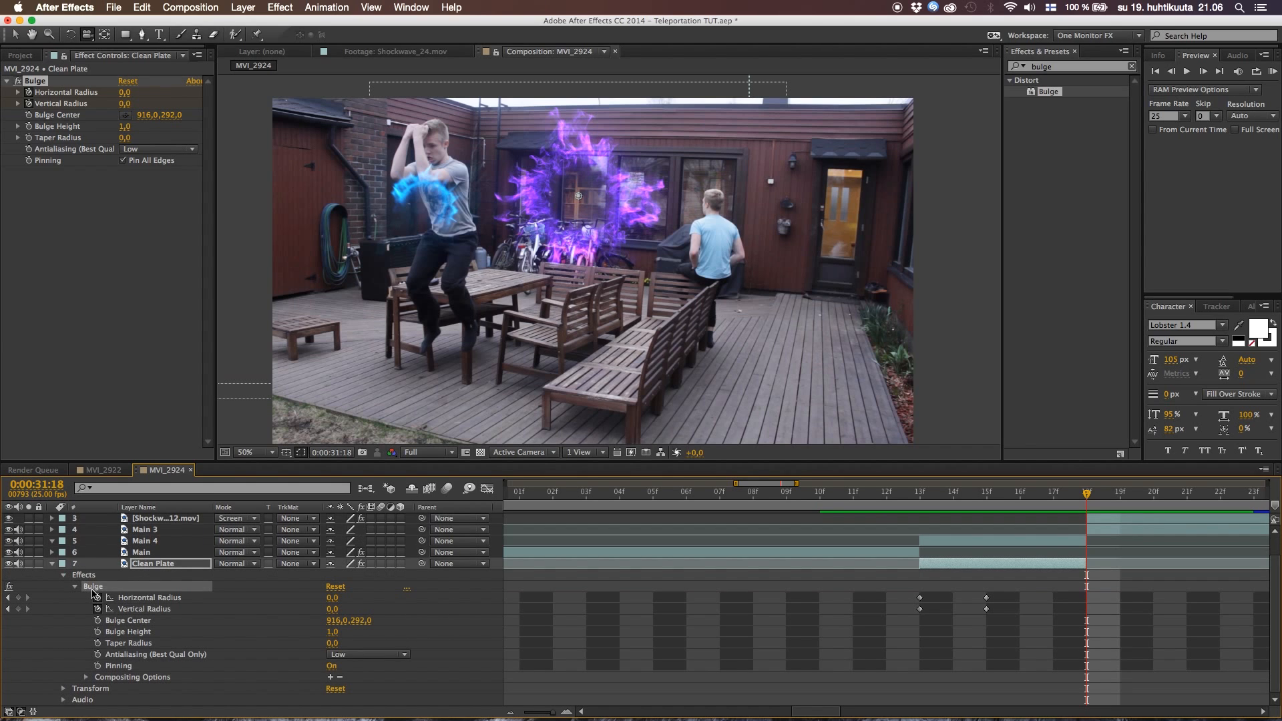
{"action": "left_click", "coordinate": [57, 564]}
{"action": "left_click", "coordinate": [53, 565]}
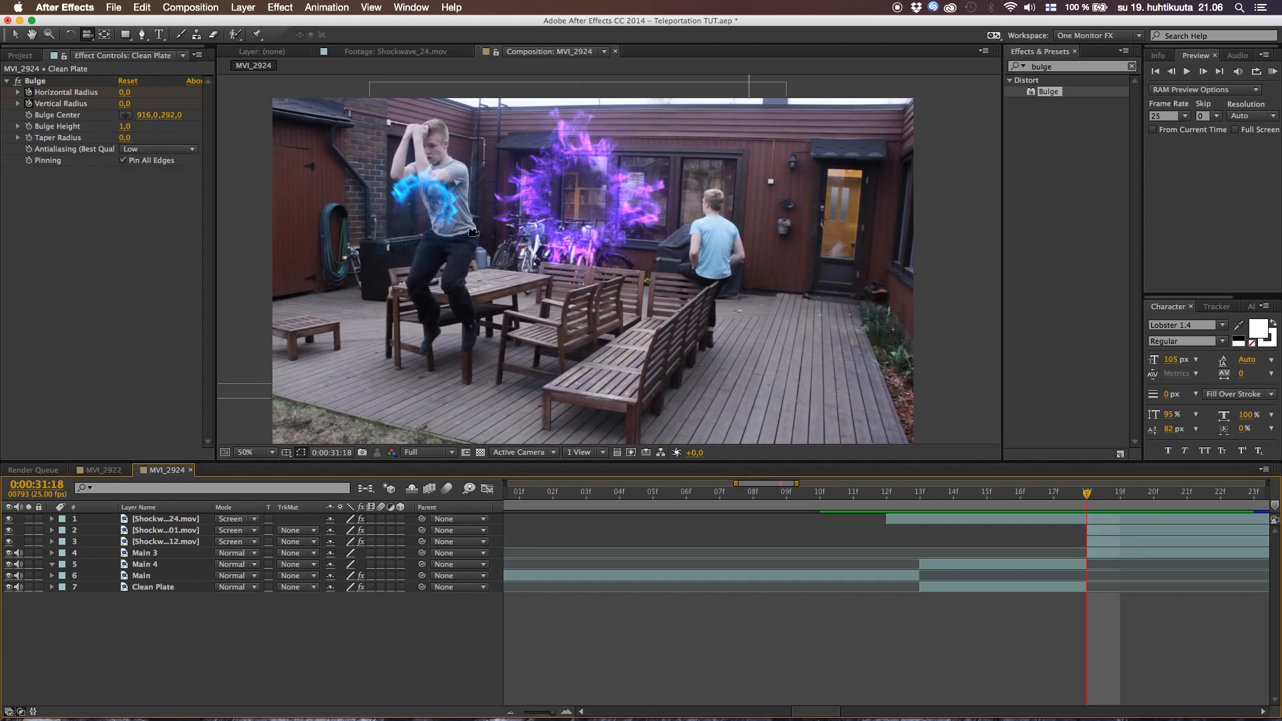
Paste the Bulge effect onto the Main 3 layer and fit its ellipse around the jumping man, with radii 162 and 246
{"action": "key", "text": "v"}
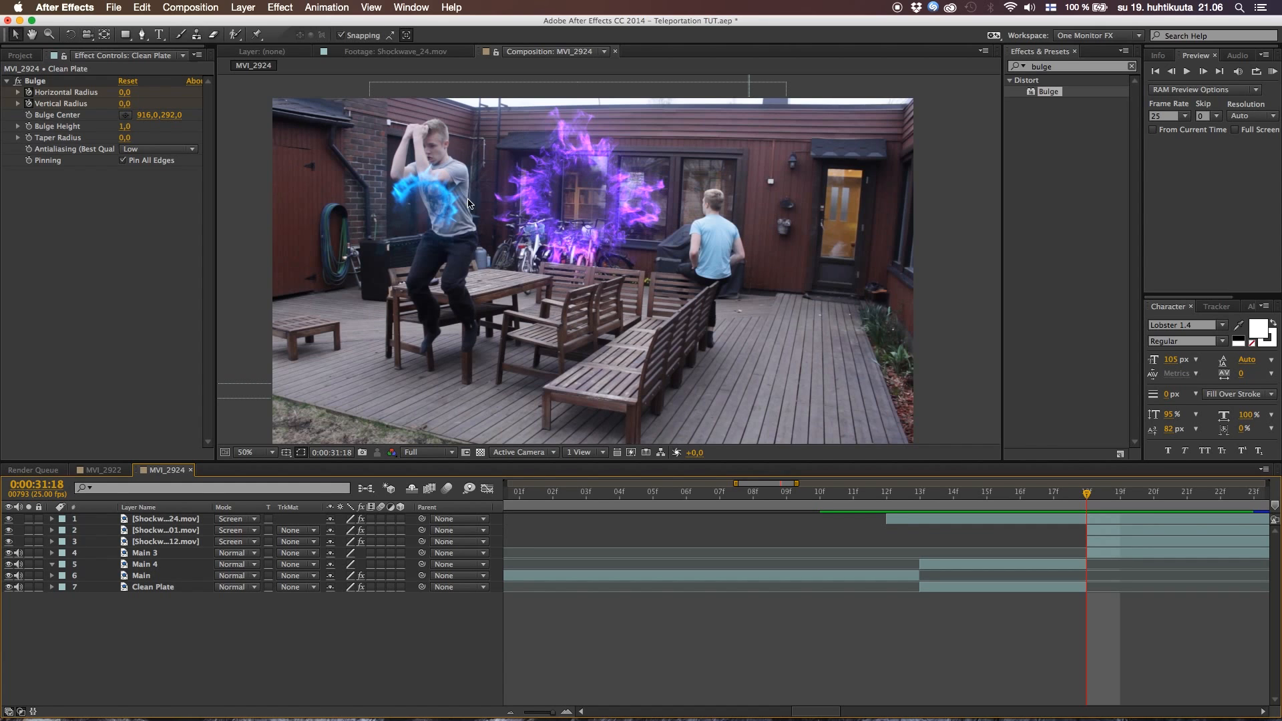
{"action": "left_click", "coordinate": [1097, 553]}
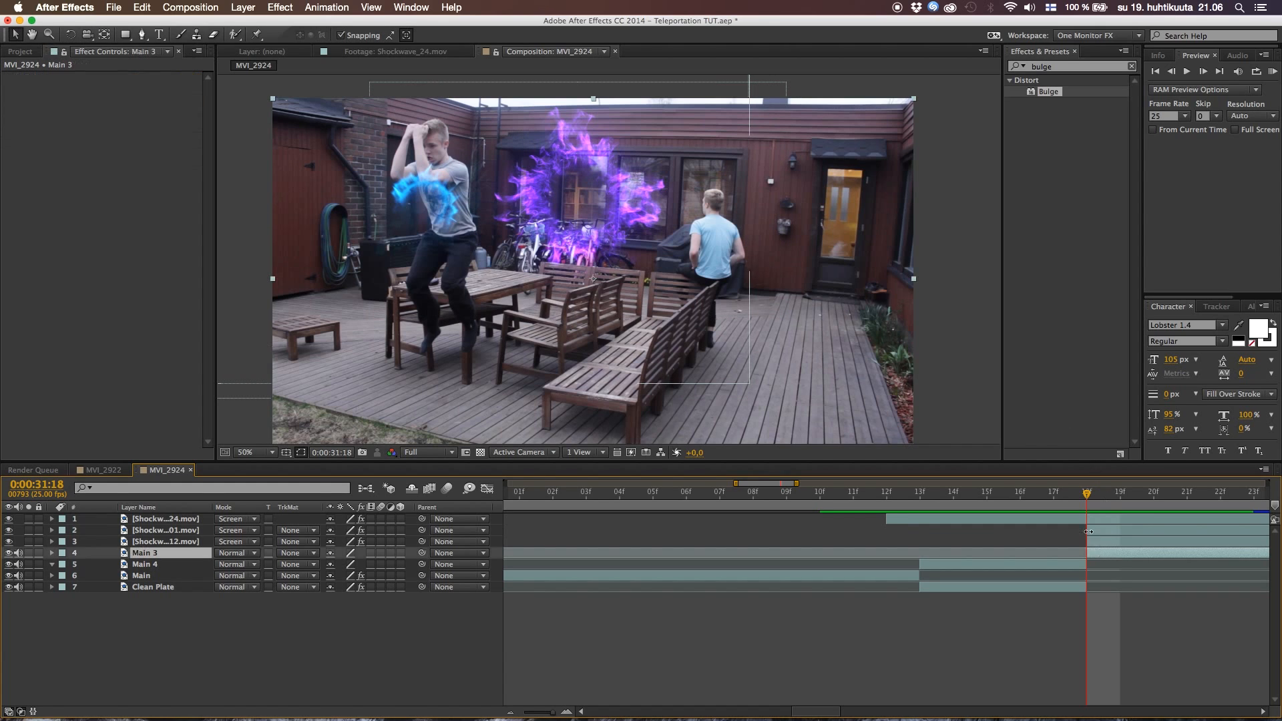
{"action": "left_click", "coordinate": [9, 553]}
{"action": "left_click", "coordinate": [9, 553]}
{"action": "key", "text": "super+v"}
{"action": "left_click_drag", "start_coordinate": [589, 201], "coordinate": [490, 283]}
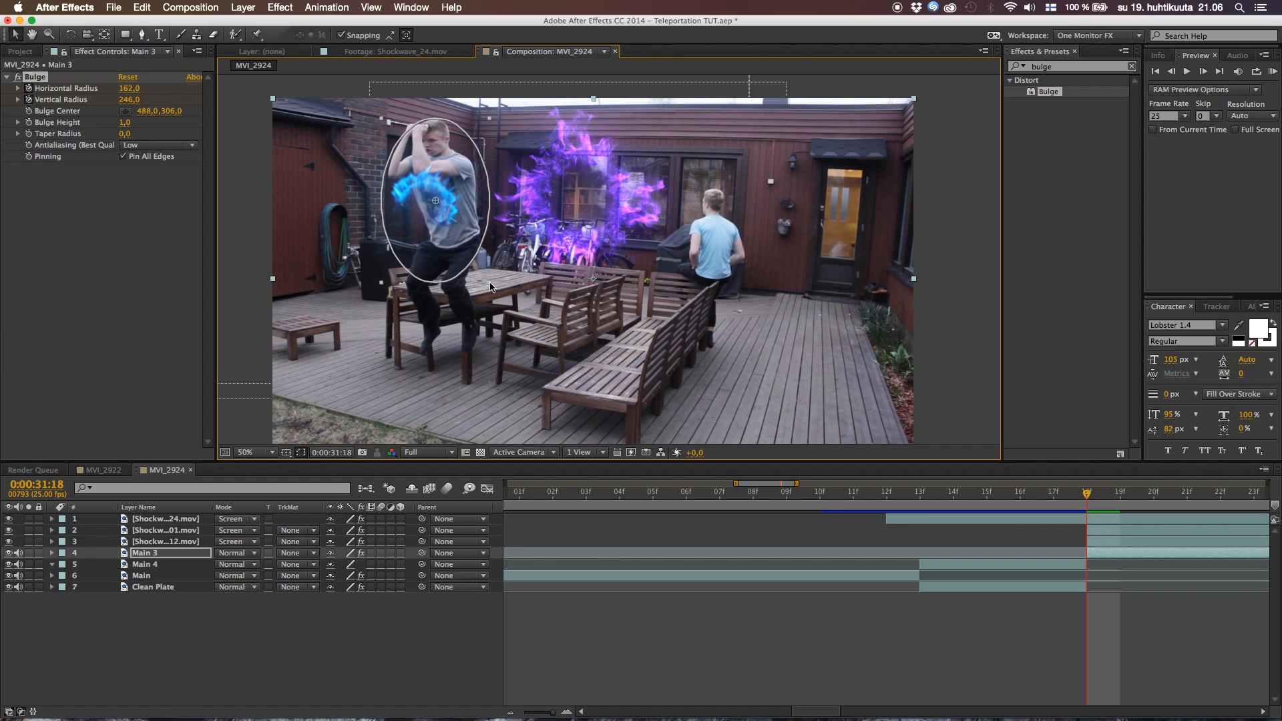
Reveal the Bulge keyframes of Main 3 and move the first horizontal and vertical radius keyframes to 0:00:31:19
{"action": "key", "text": "u"}
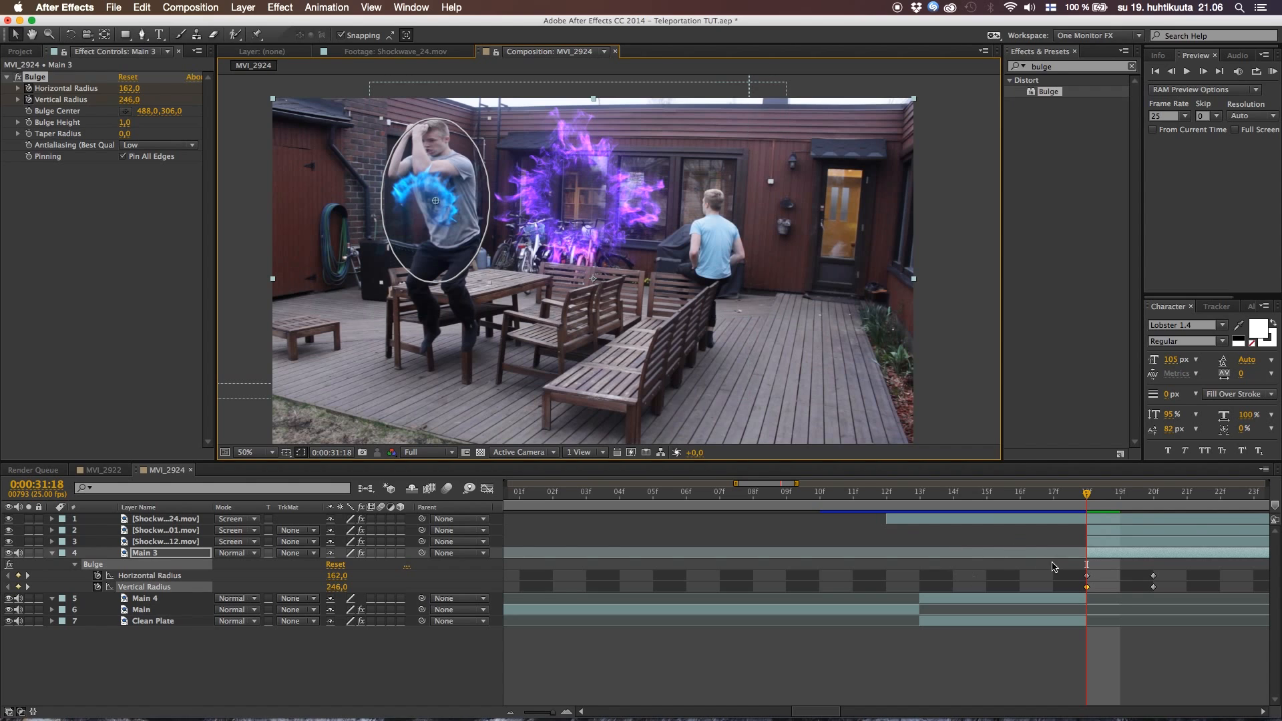
{"action": "left_click", "coordinate": [1088, 497]}
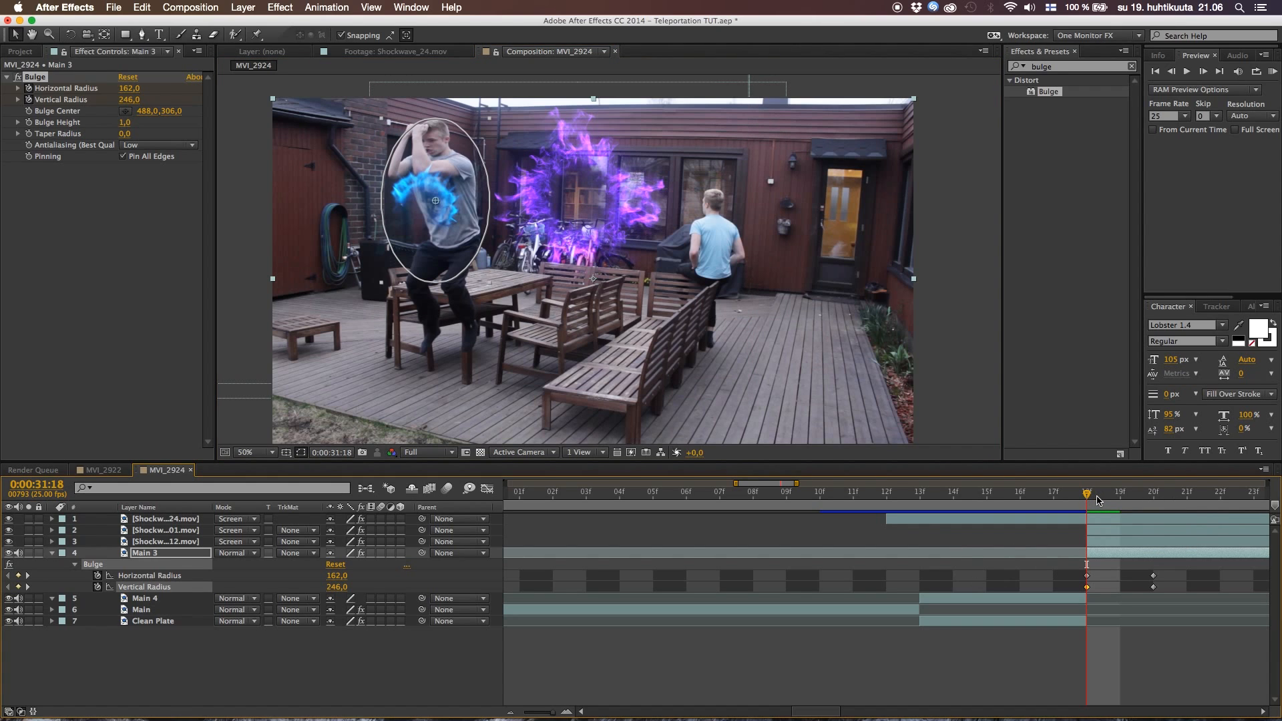
{"action": "left_click_drag", "start_coordinate": [1097, 497], "coordinate": [1106, 498]}
{"action": "left_click_drag", "start_coordinate": [1076, 567], "coordinate": [1110, 579]}
{"action": "left_click", "coordinate": [1098, 503]}
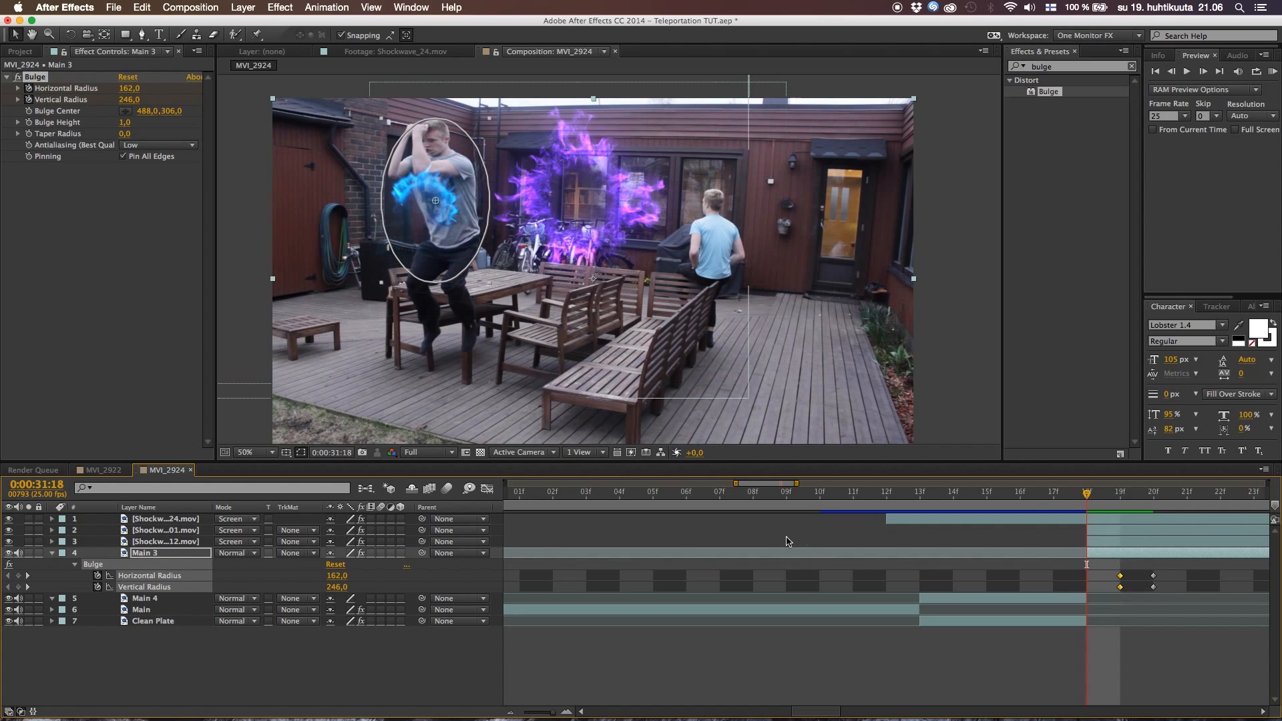
Keyframe both the horizontal and vertical Bulge radius of Main 3 at 0 at 0:00:31:18
{"action": "left_click", "coordinate": [338, 576]}
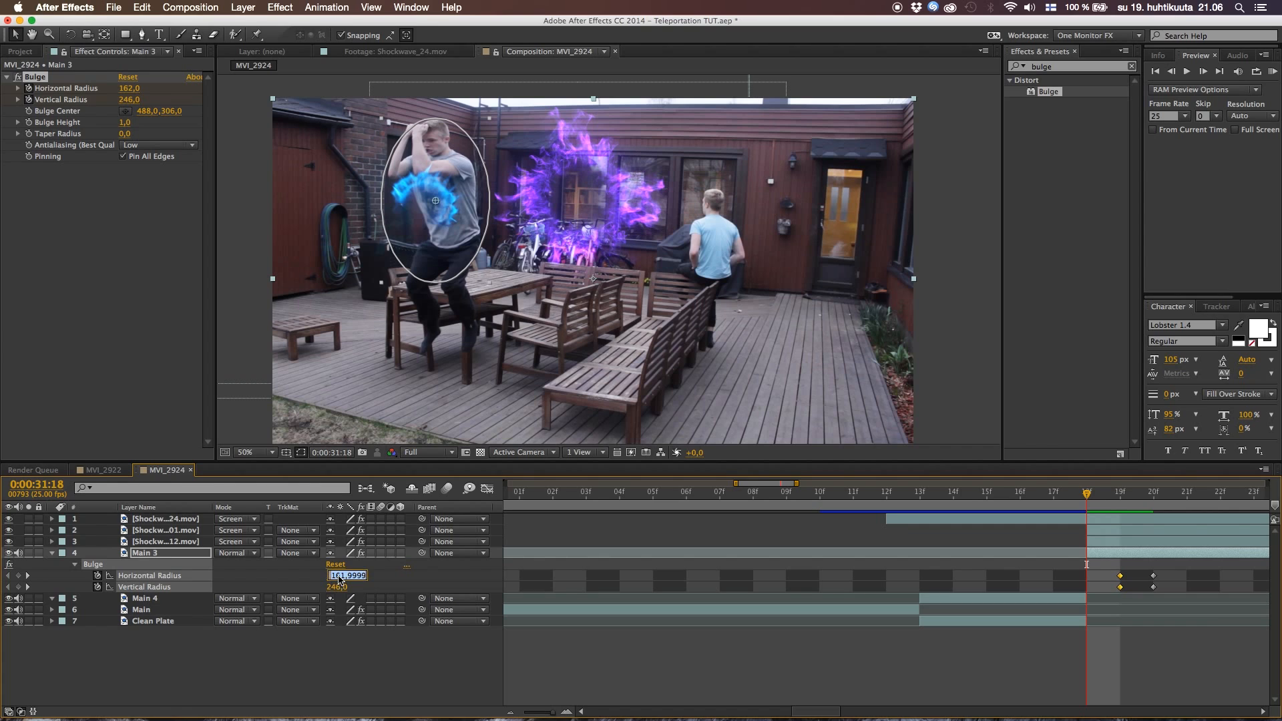
{"action": "type", "text": "0"}
{"action": "key", "text": "Tab"}
{"action": "type", "text": "0"}
{"action": "left_click", "coordinate": [334, 664]}
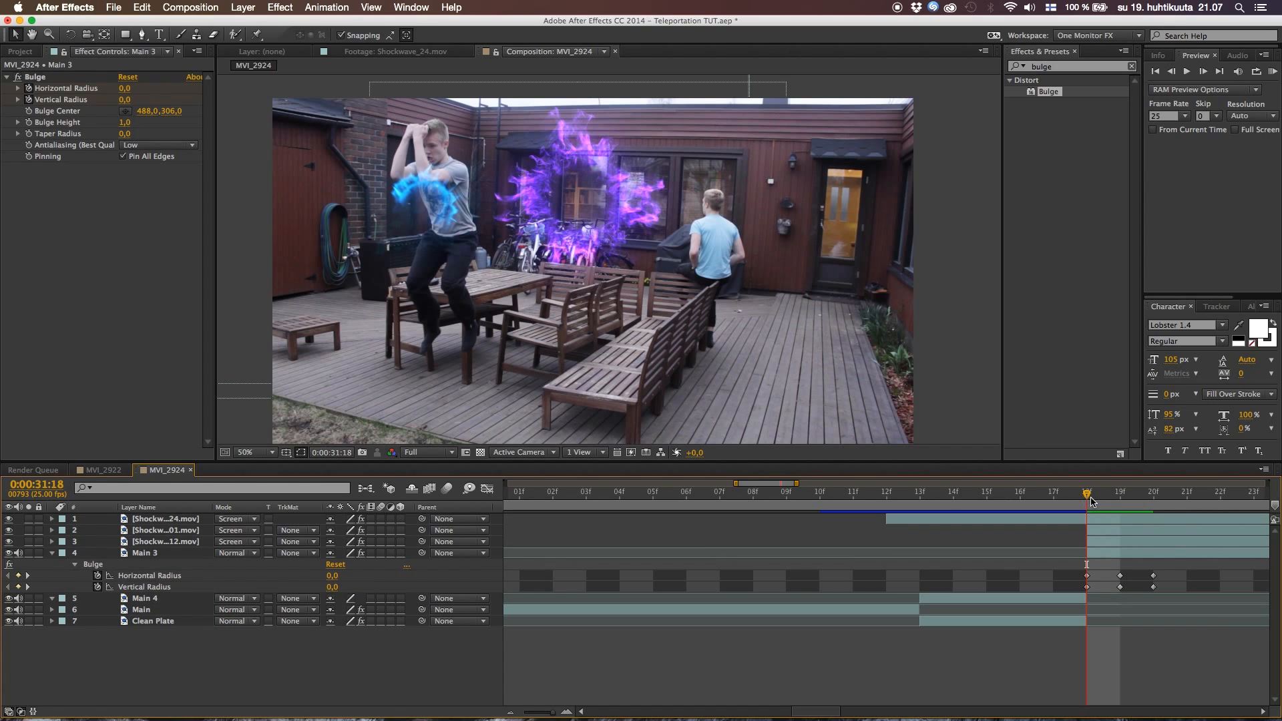
Move the final Bulge radius keyframes of Main 3 to 0:00:31:22
{"action": "left_click_drag", "start_coordinate": [1092, 502], "coordinate": [1154, 502]}
{"action": "left_click_drag", "start_coordinate": [1149, 571], "coordinate": [1210, 578]}
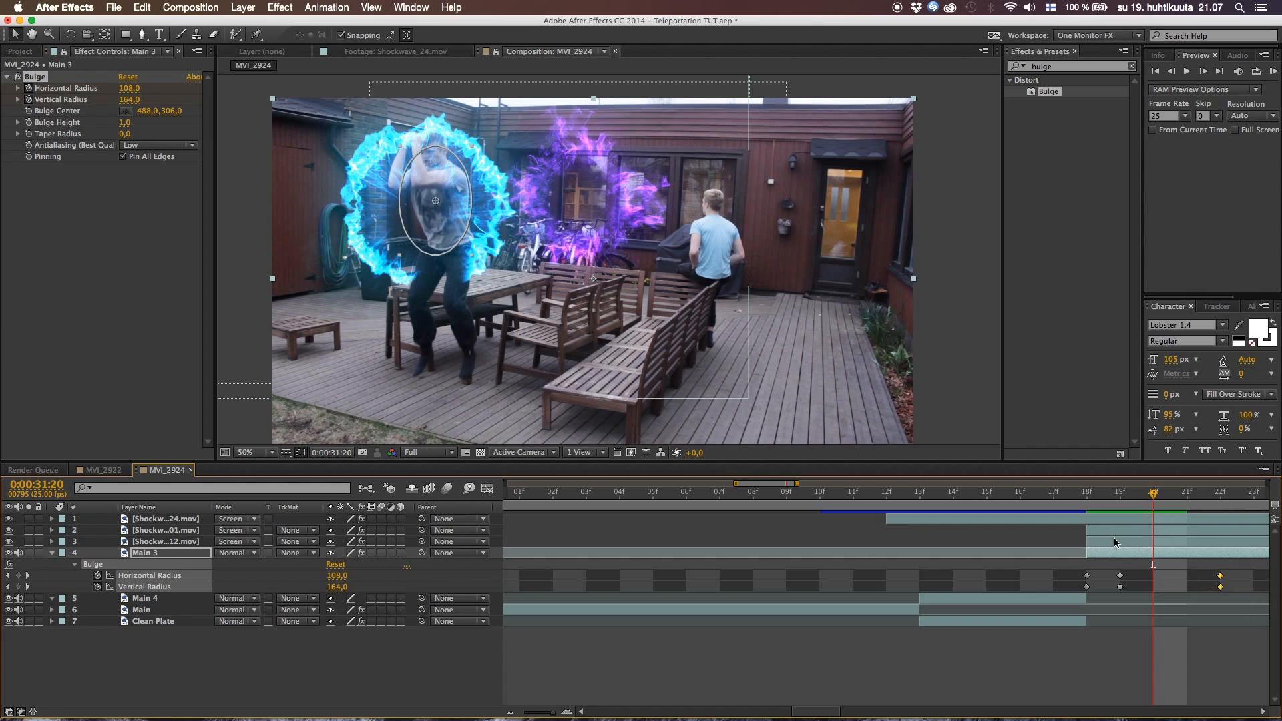
{"action": "left_click", "coordinate": [762, 667]}
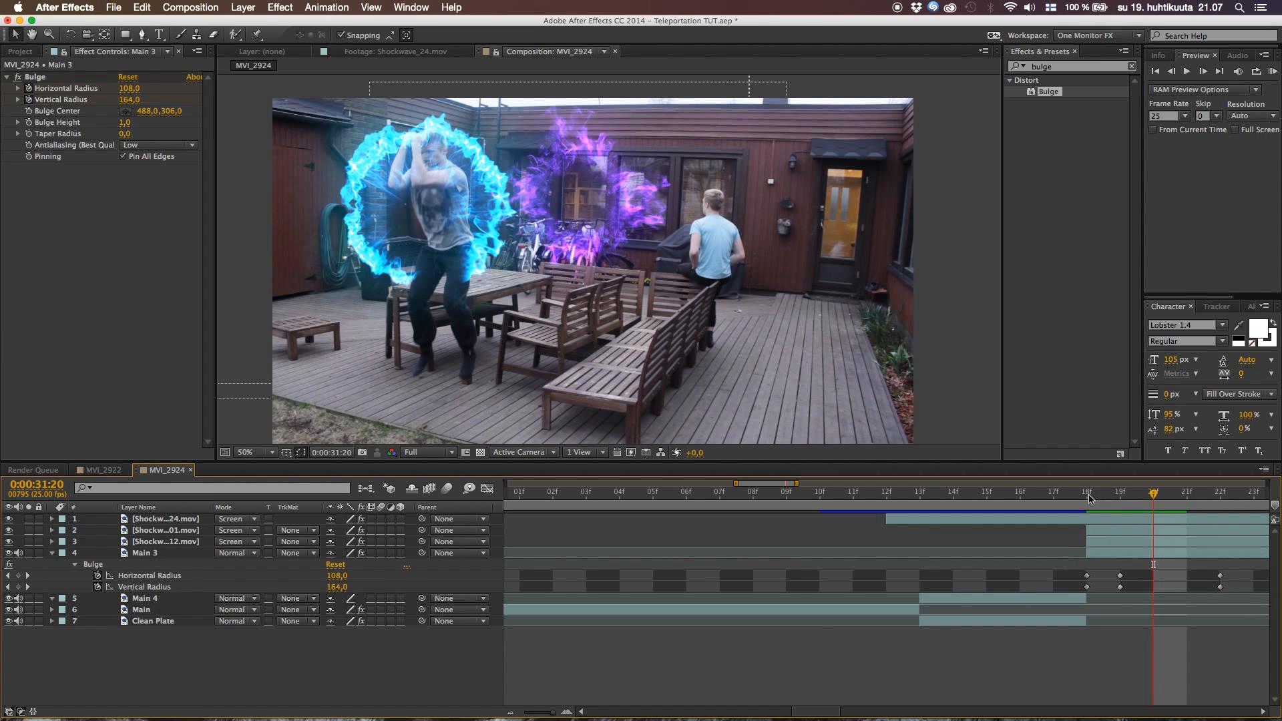
Preview the Main 3 bulge from 0:00:31:18 and collapse the layer's properties
{"action": "left_click", "coordinate": [1089, 499]}
{"action": "key", "text": "space"}
{"action": "key", "text": "space"}
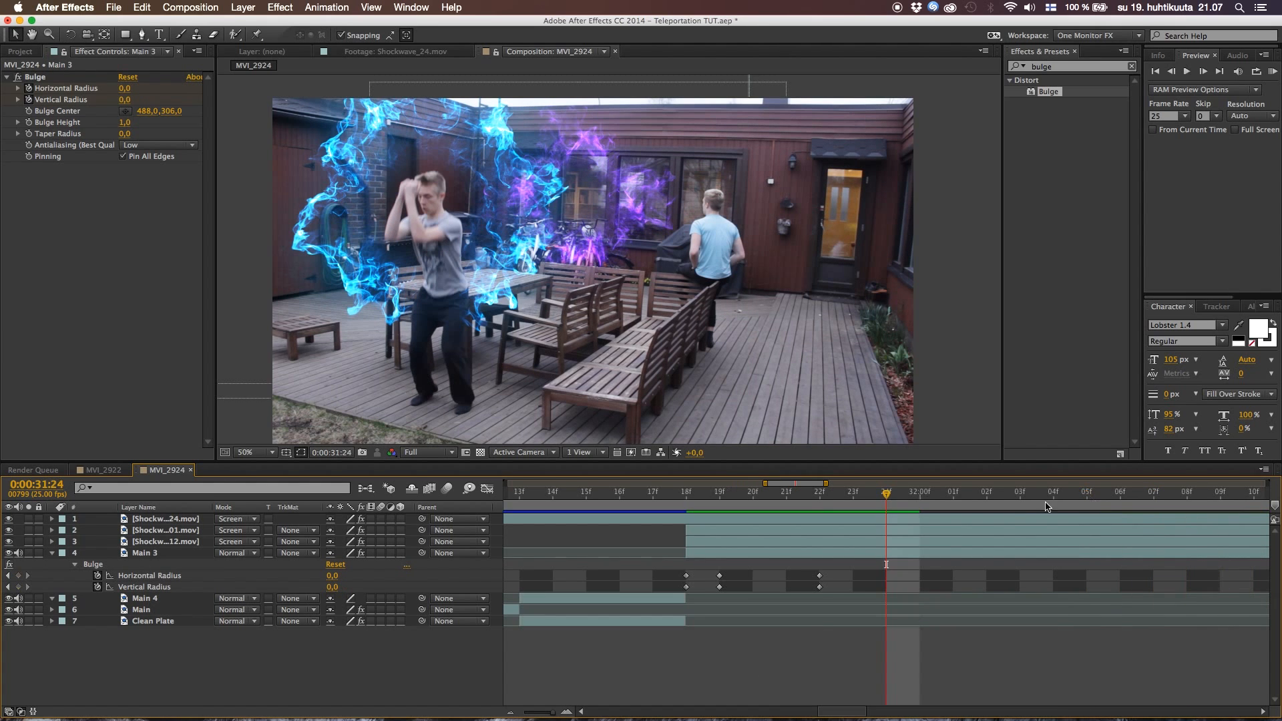
{"action": "left_click", "coordinate": [691, 500]}
{"action": "left_click_drag", "start_coordinate": [692, 500], "coordinate": [860, 531]}
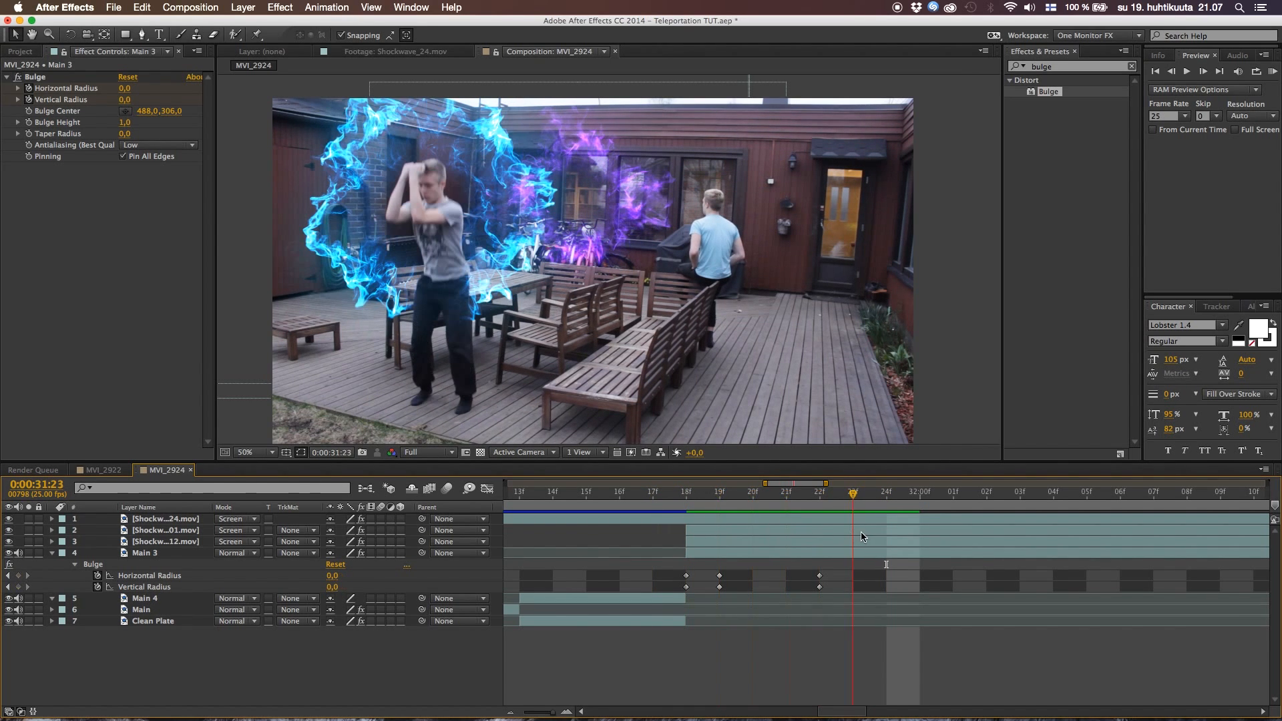
{"action": "left_click", "coordinate": [50, 554]}
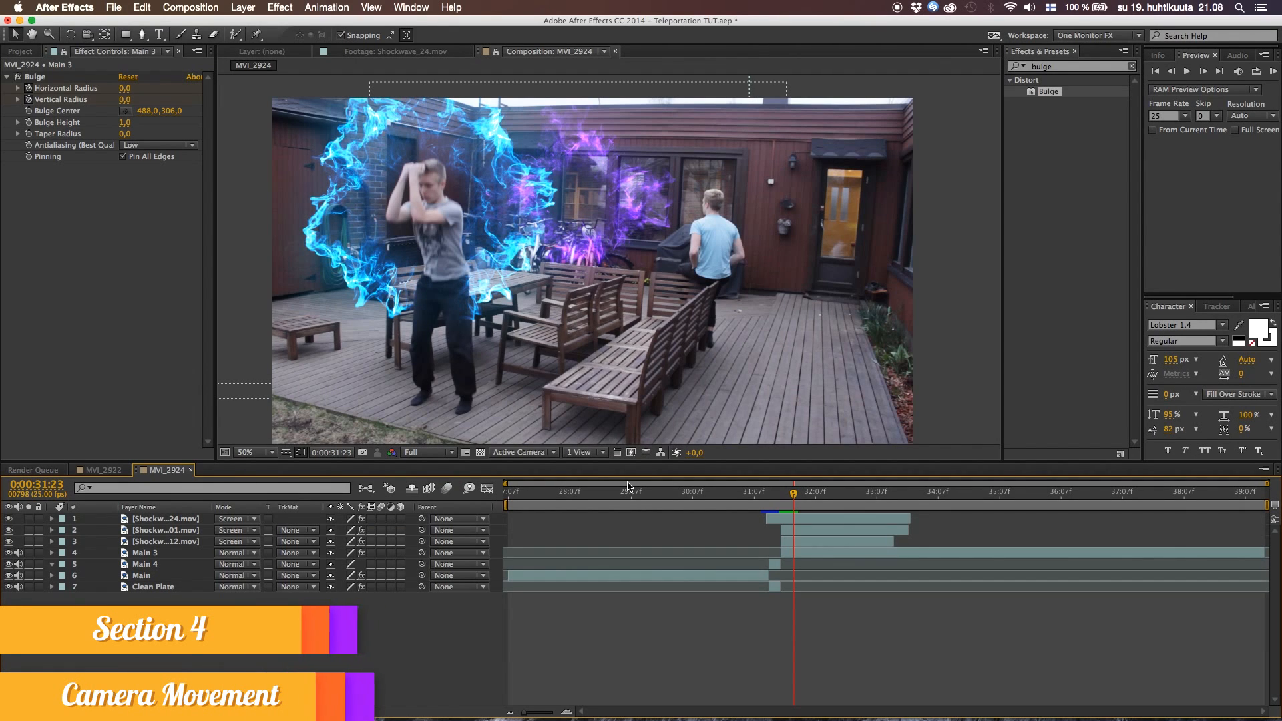
Pre-compose all seven layers of MVI_2924 into a new composition named Final
{"action": "left_click", "coordinate": [703, 492]}
{"action": "left_click_drag", "start_coordinate": [746, 501], "coordinate": [670, 514]}
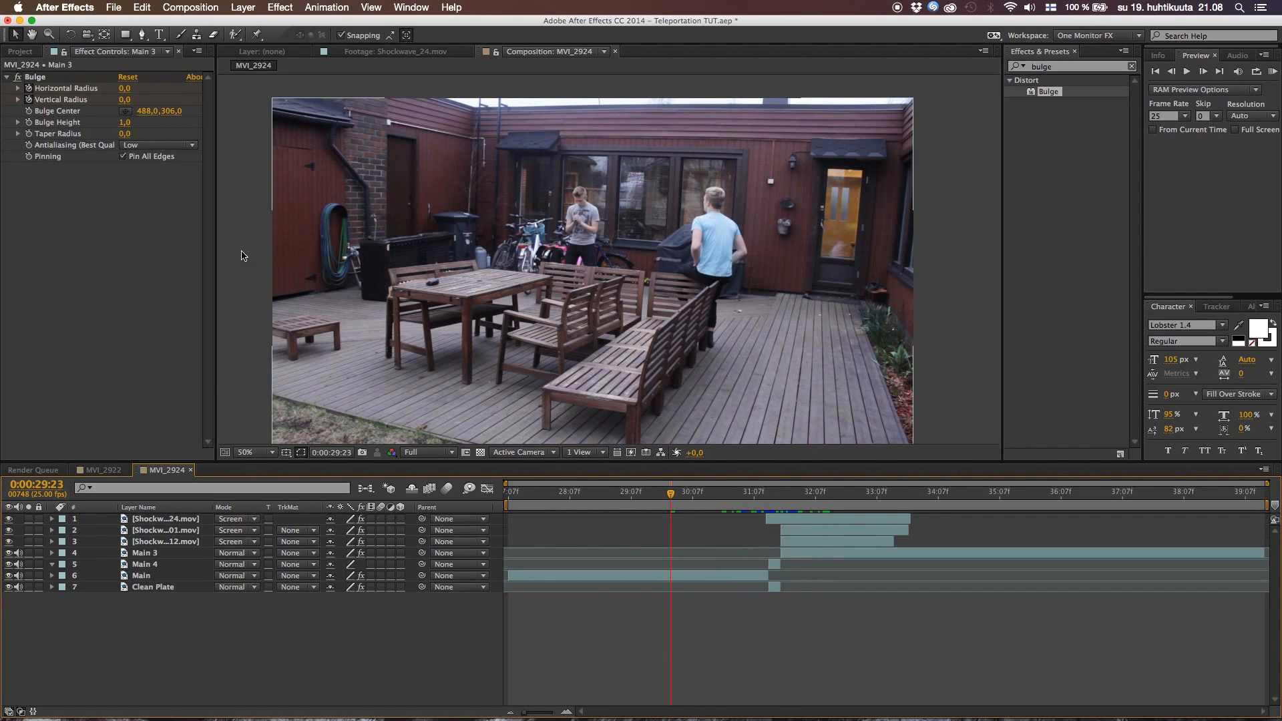
{"action": "left_click", "coordinate": [26, 50]}
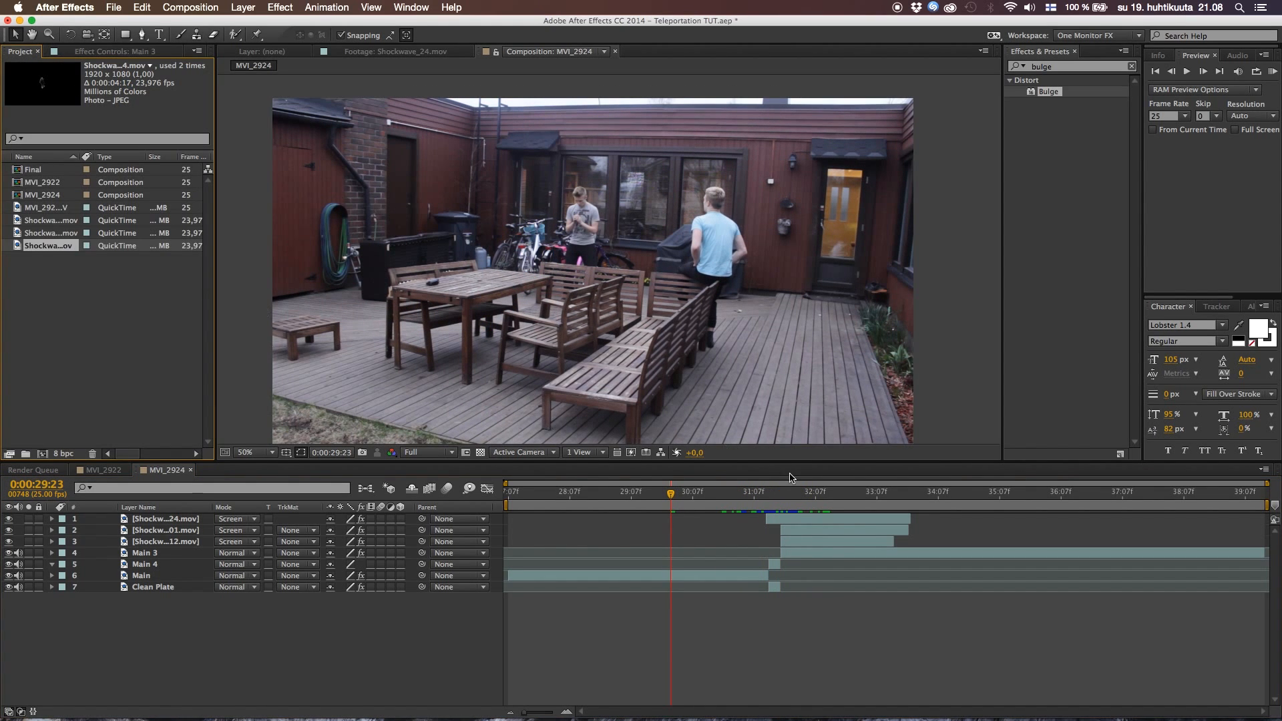
{"action": "left_click_drag", "start_coordinate": [741, 497], "coordinate": [754, 523]}
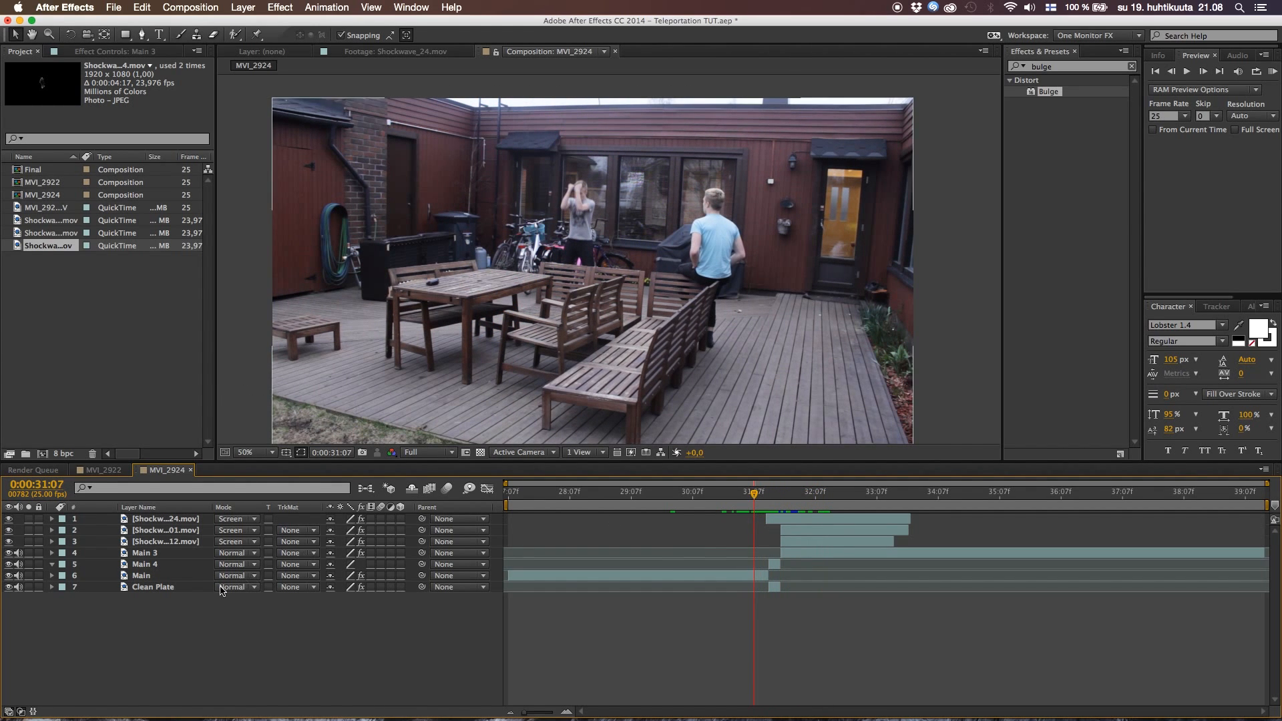
{"action": "left_click_drag", "start_coordinate": [162, 615], "coordinate": [177, 522]}
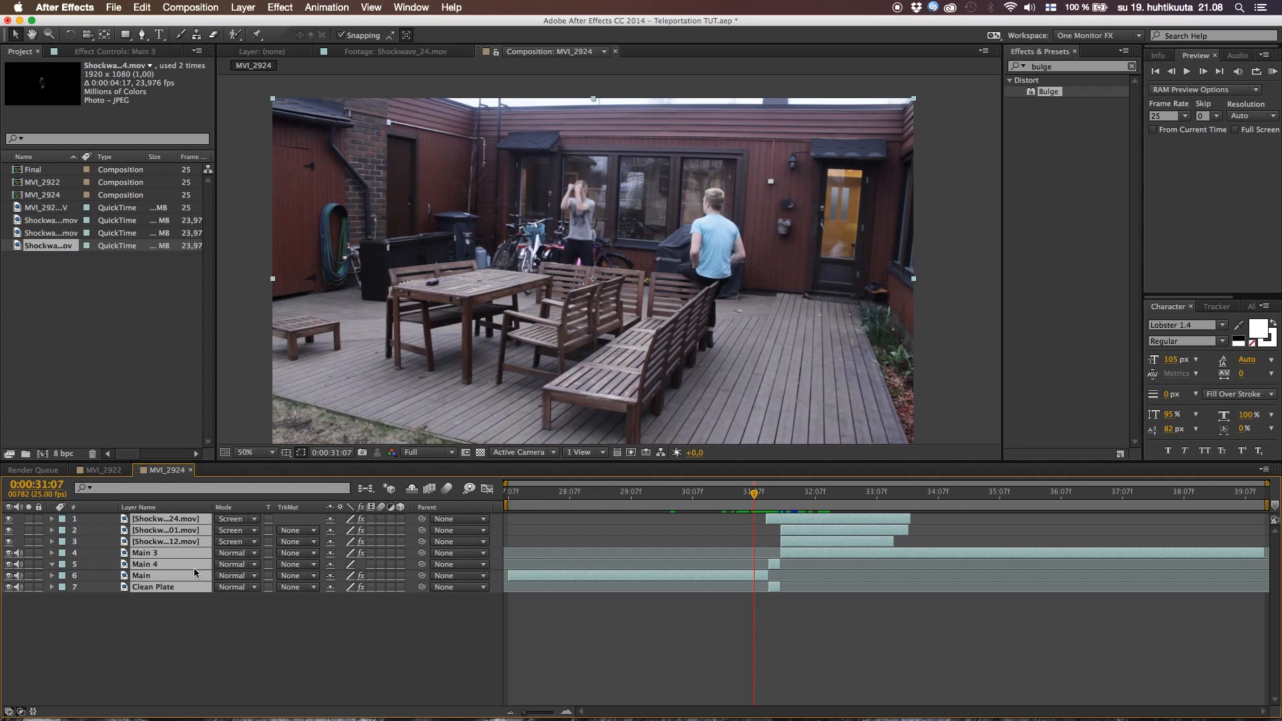
{"action": "key", "text": "super+shift+c"}
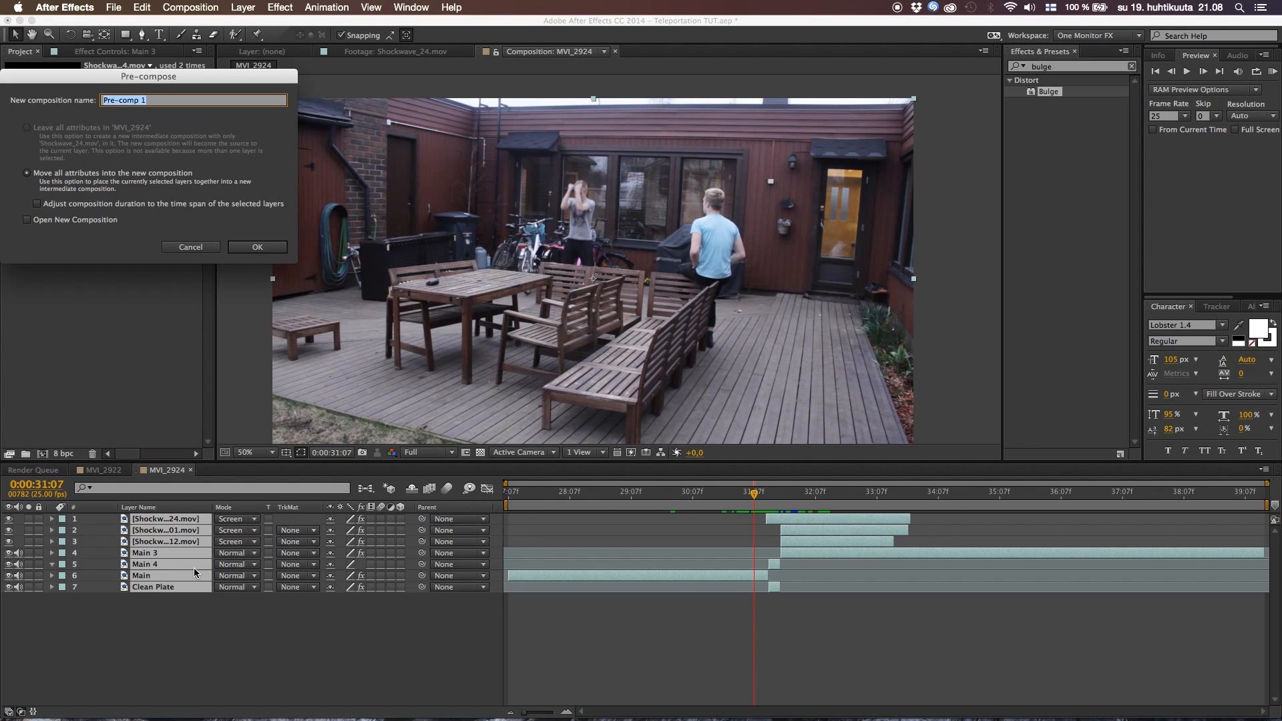
{"action": "type", "text": "Final"}
{"action": "key", "text": "Return"}
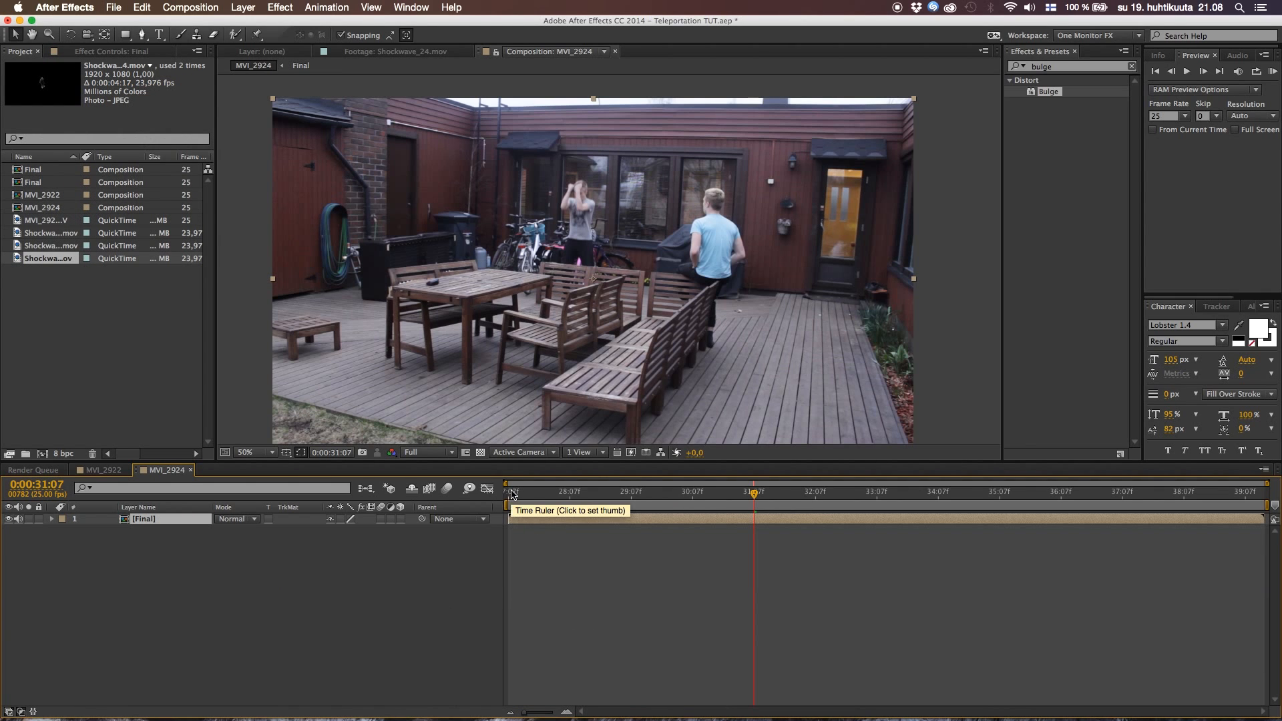
Add the expression wiggle(1,12) to the Anchor Point of the Final layer
{"action": "left_click_drag", "start_coordinate": [513, 494], "coordinate": [538, 492]}
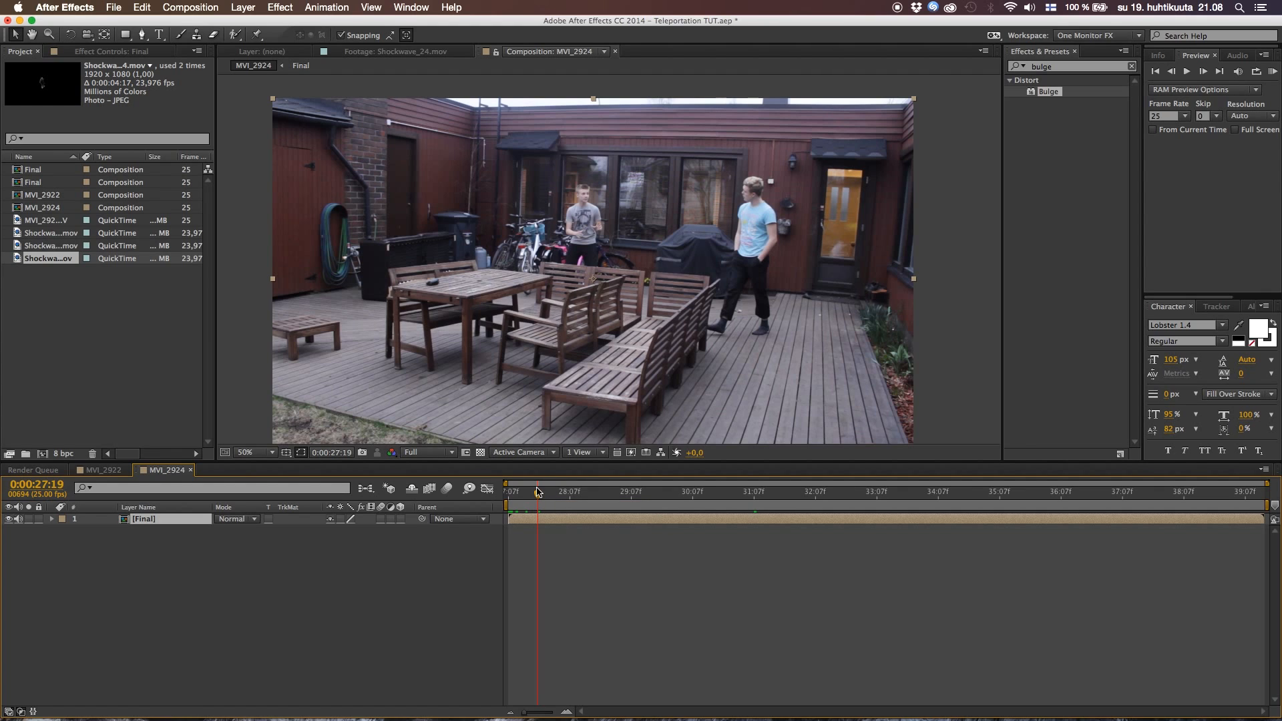
{"action": "left_click_drag", "start_coordinate": [541, 497], "coordinate": [504, 499]}
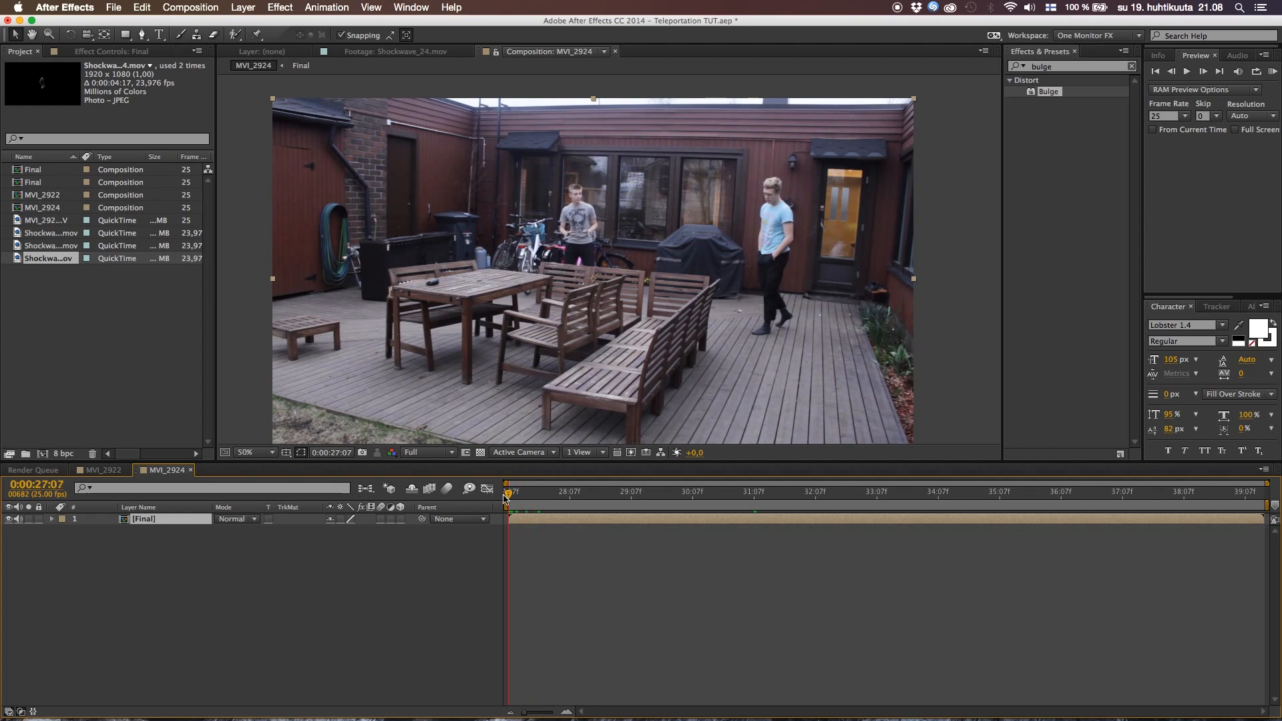
{"action": "key", "text": "a"}
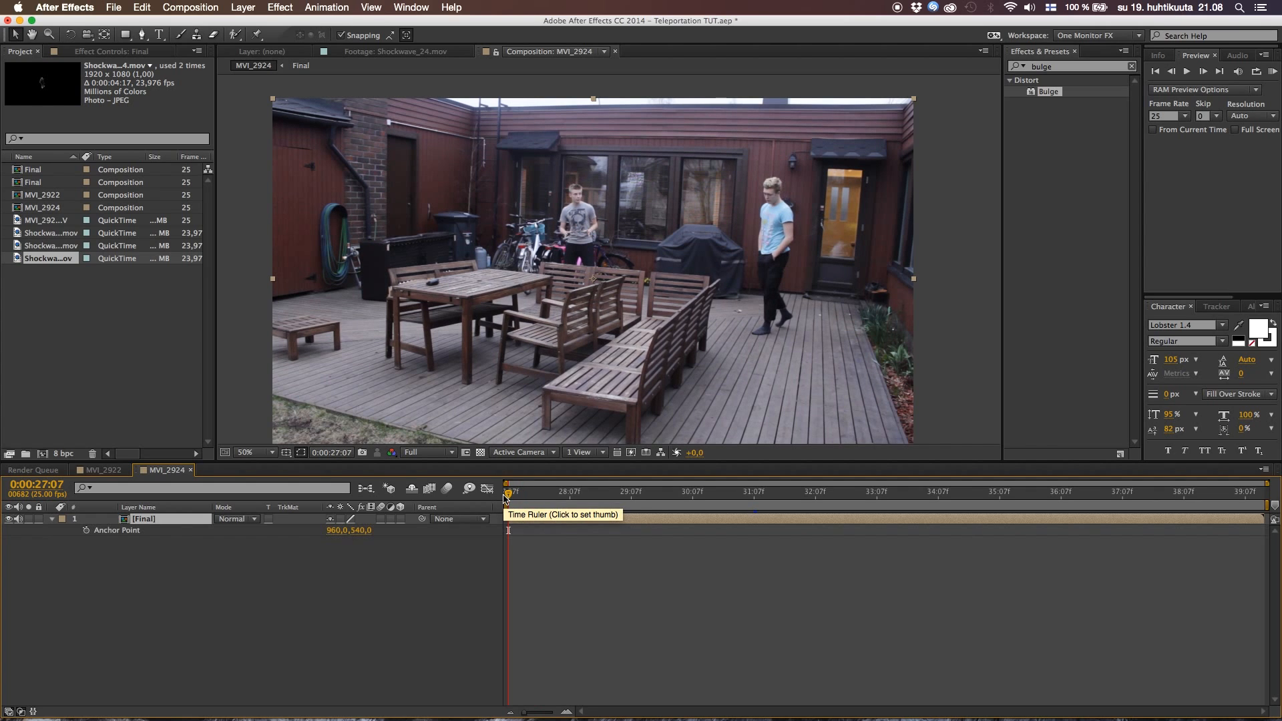
{"action": "left_click", "coordinate": [85, 531], "text": "alt"}
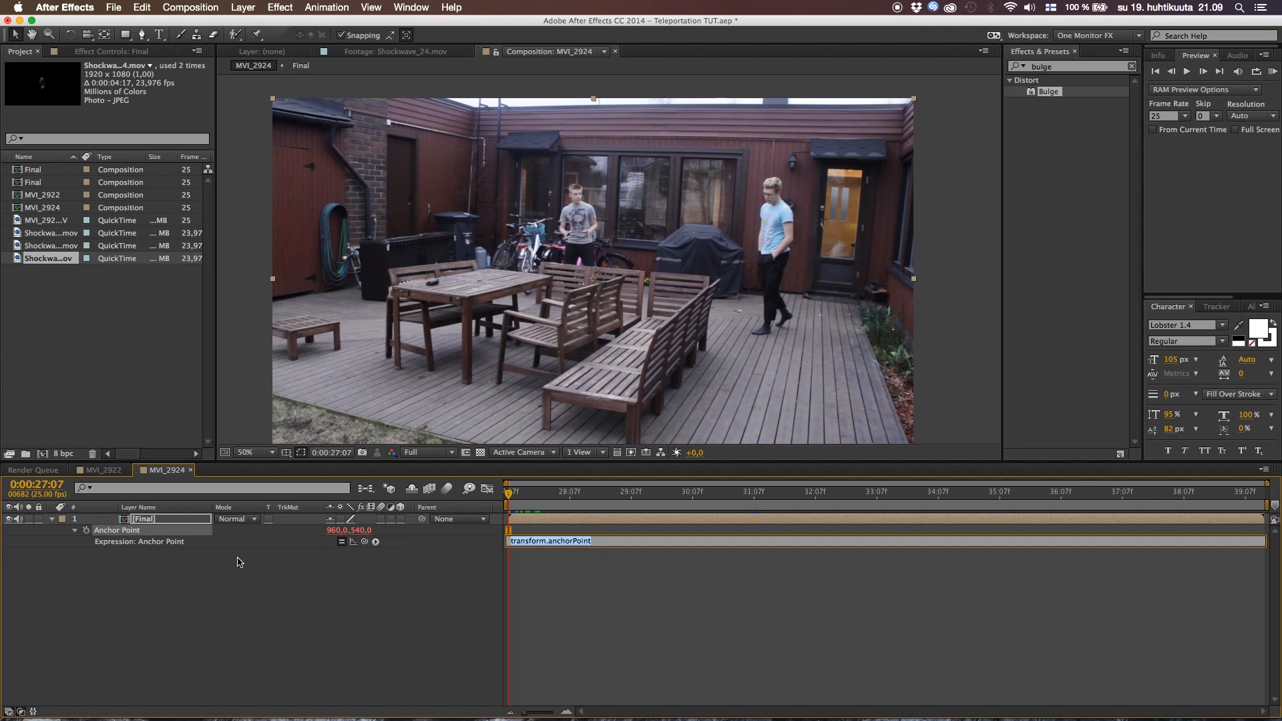
{"action": "type", "text": "wiggle(1,12"}
{"action": "left_click", "coordinate": [166, 644]}
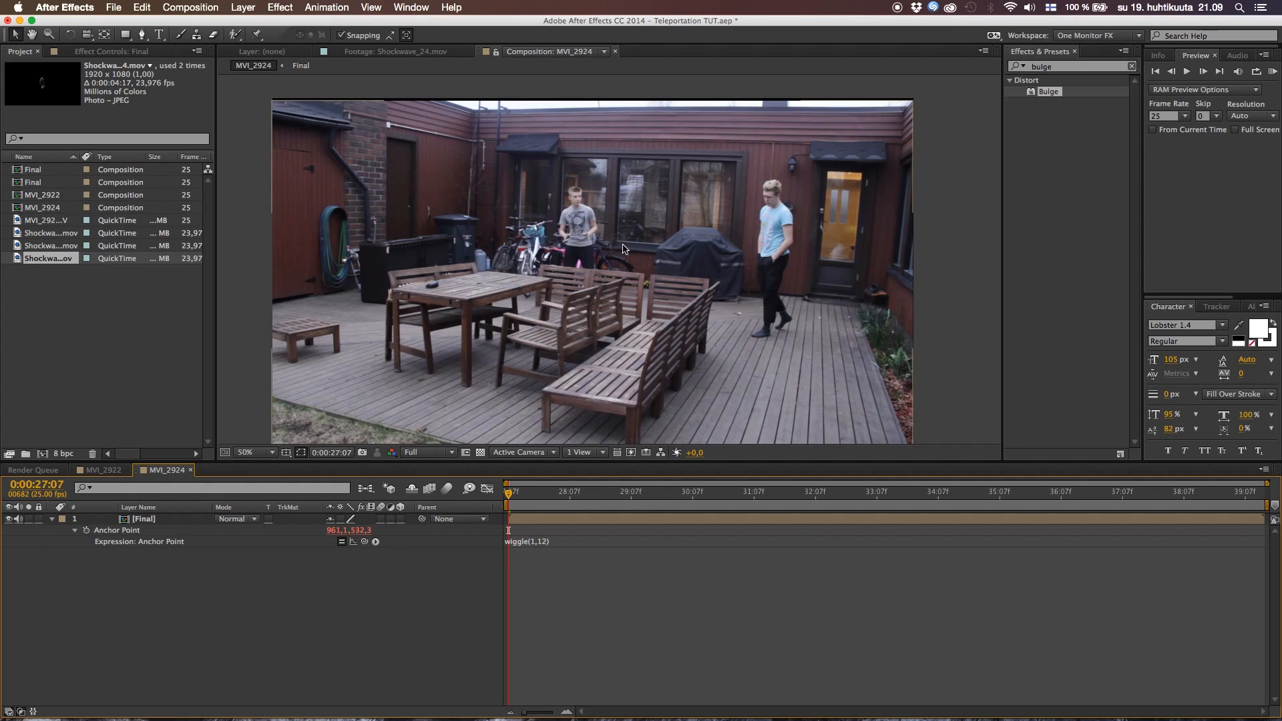
Add the expression wiggle(0,.5) to the Rotation of the Final layer and collapse its properties
{"action": "left_click", "coordinate": [144, 520]}
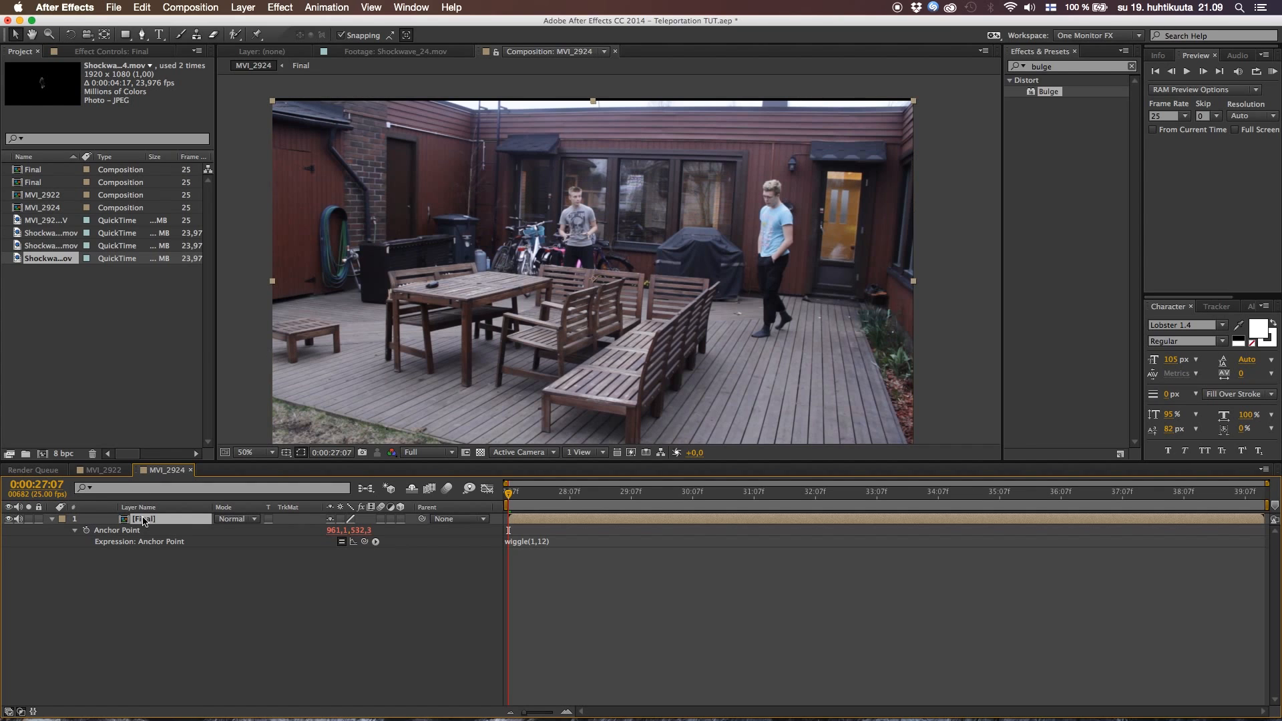
{"action": "key", "text": "r"}
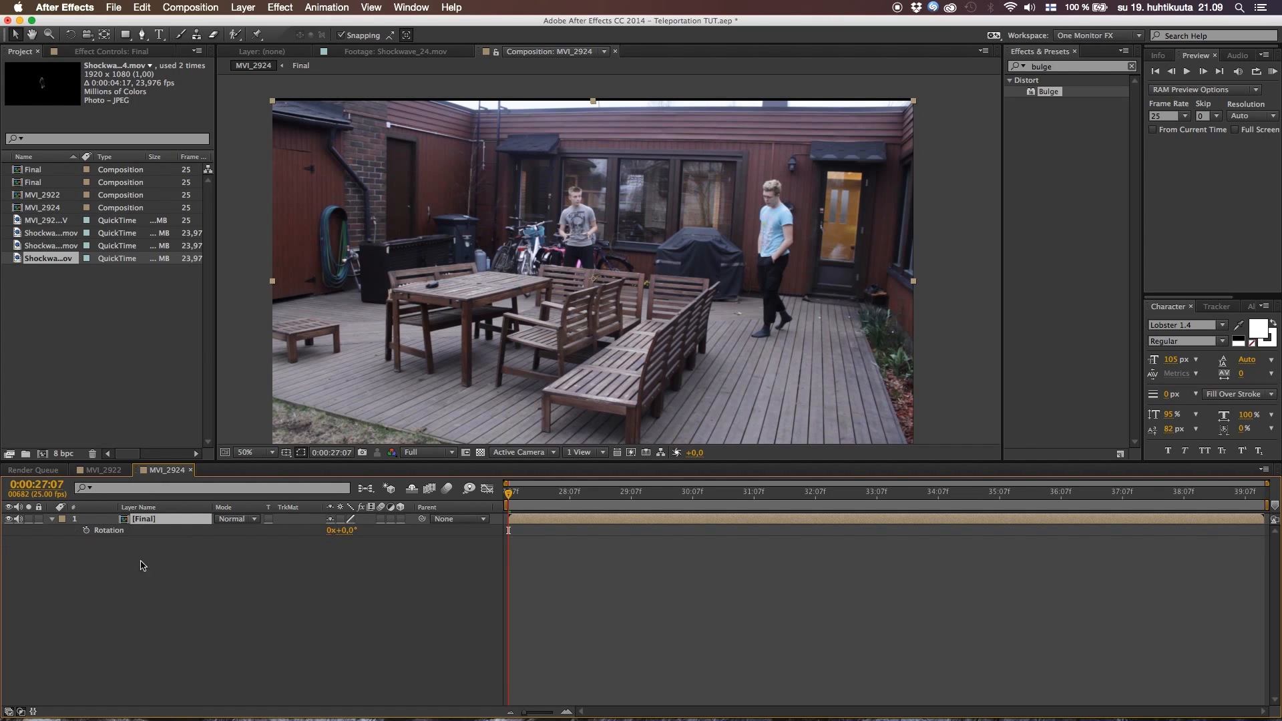
{"action": "left_click", "coordinate": [87, 531], "text": "alt"}
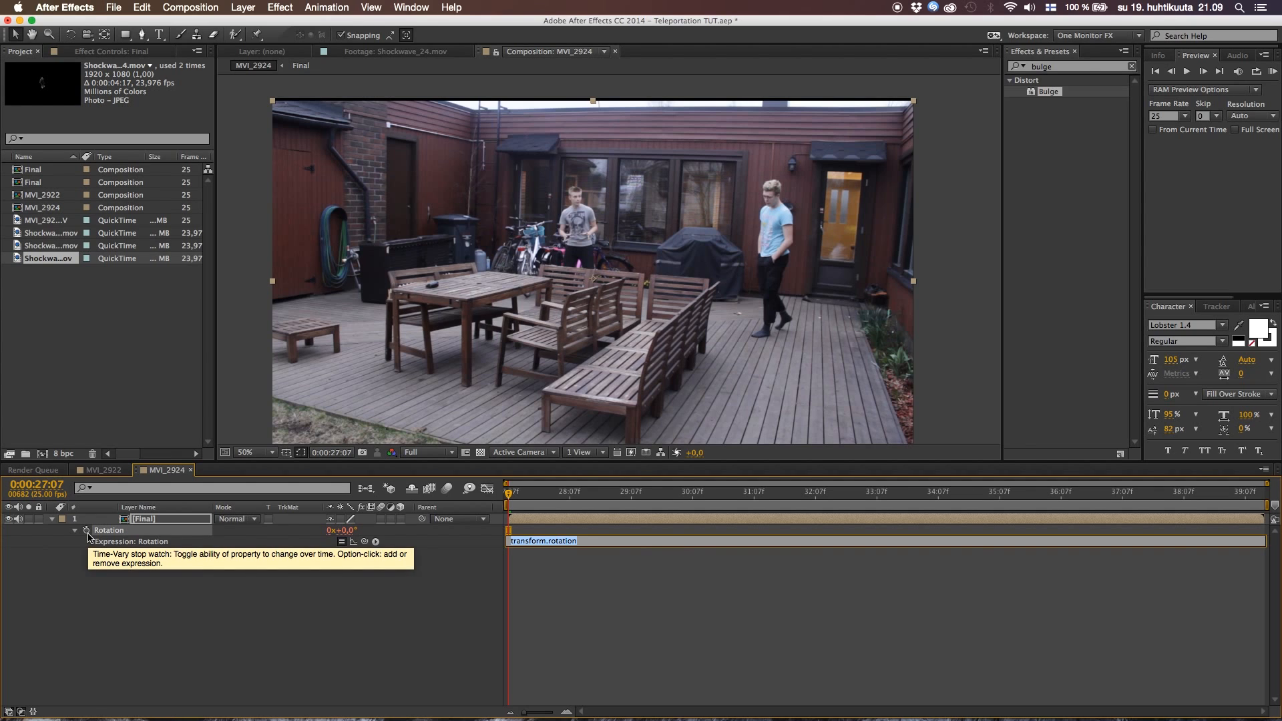
{"action": "type", "text": "wiggle"}
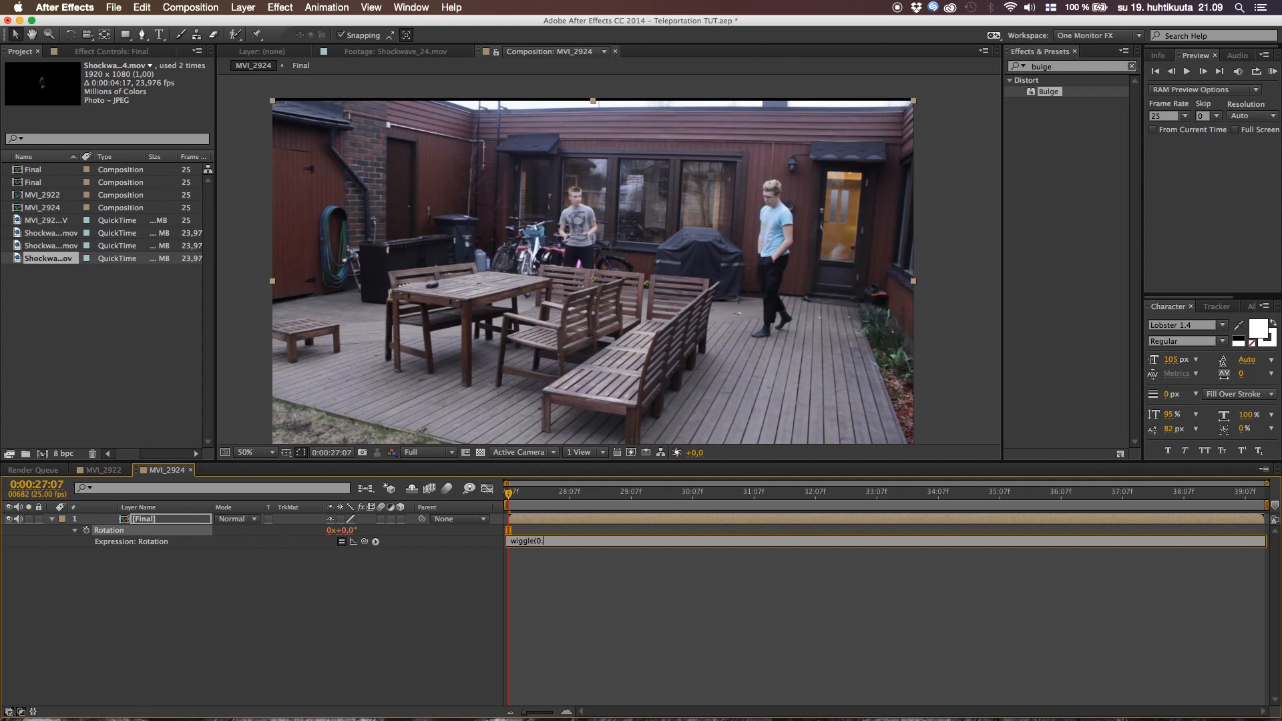
{"action": "type", "text": "(0,.5"}
{"action": "left_click", "coordinate": [398, 605]}
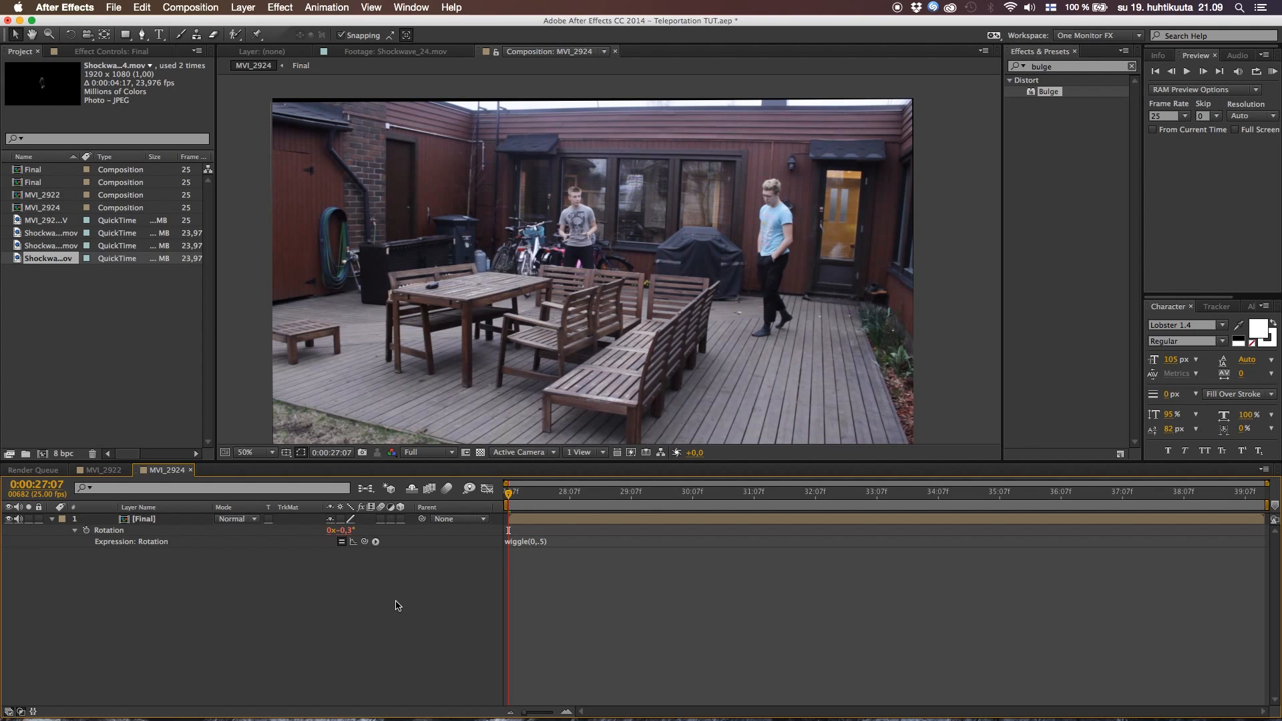
{"action": "left_click", "coordinate": [52, 520]}
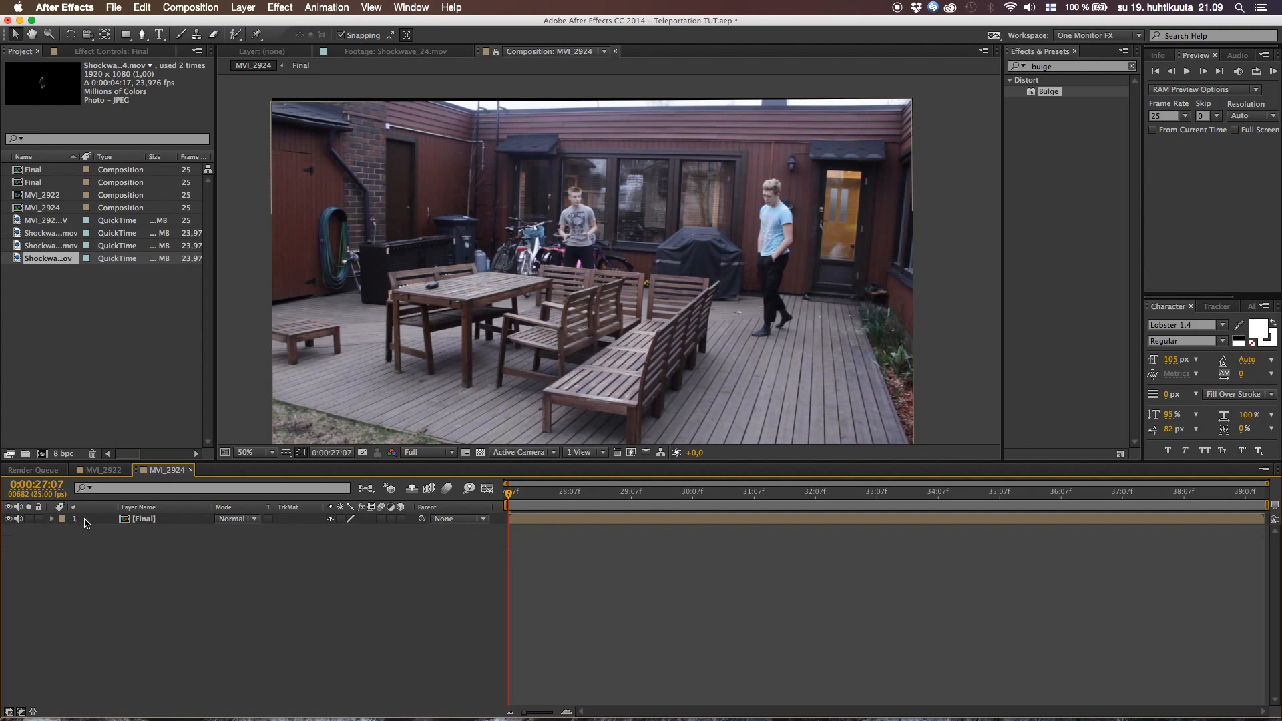
Scale the Final layer to 110% to hide its shaking edges and preview the shot from the start
{"action": "left_click", "coordinate": [161, 525]}
{"action": "key", "text": "s"}
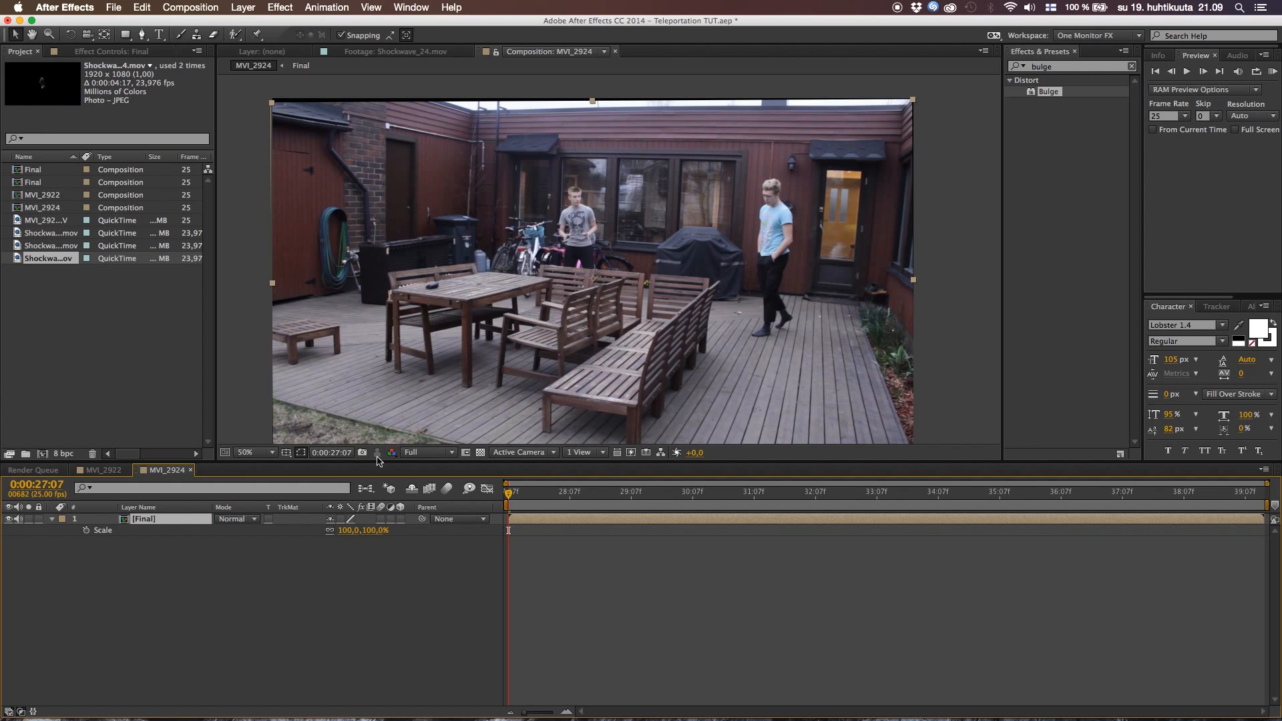
{"action": "left_click_drag", "start_coordinate": [342, 532], "coordinate": [349, 531]}
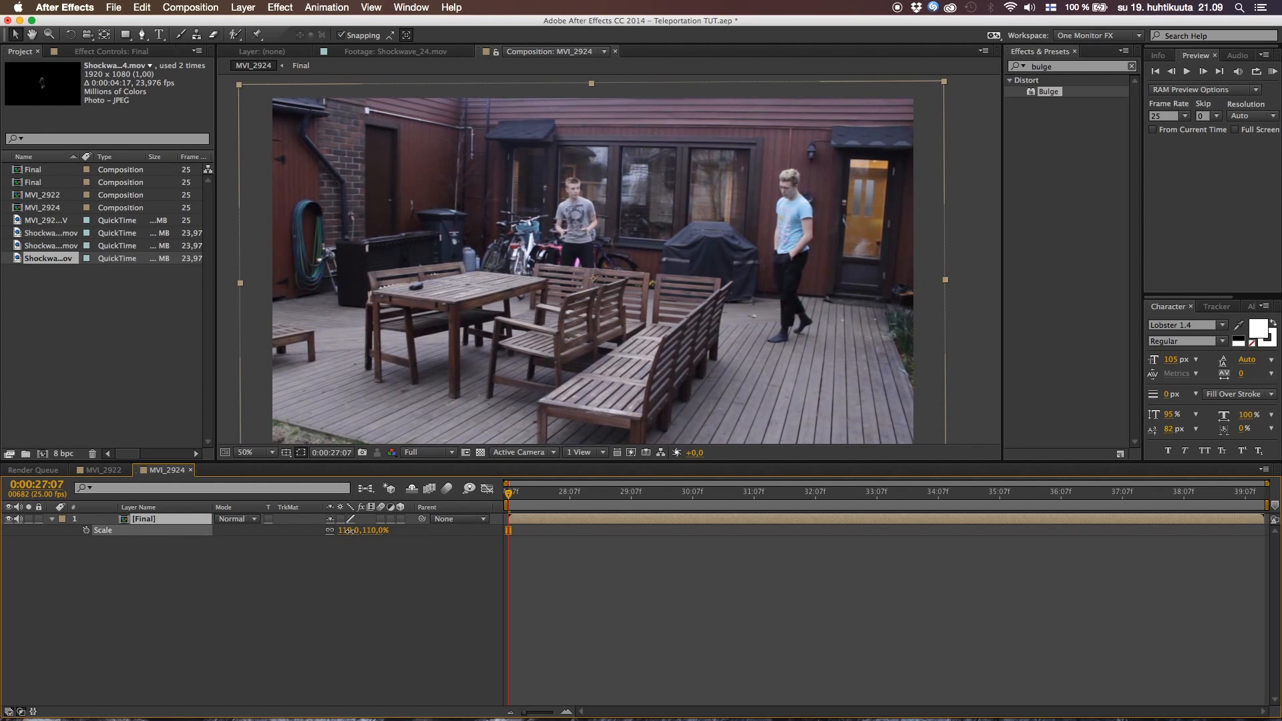
{"action": "key", "text": "Return"}
{"action": "left_click", "coordinate": [109, 564]}
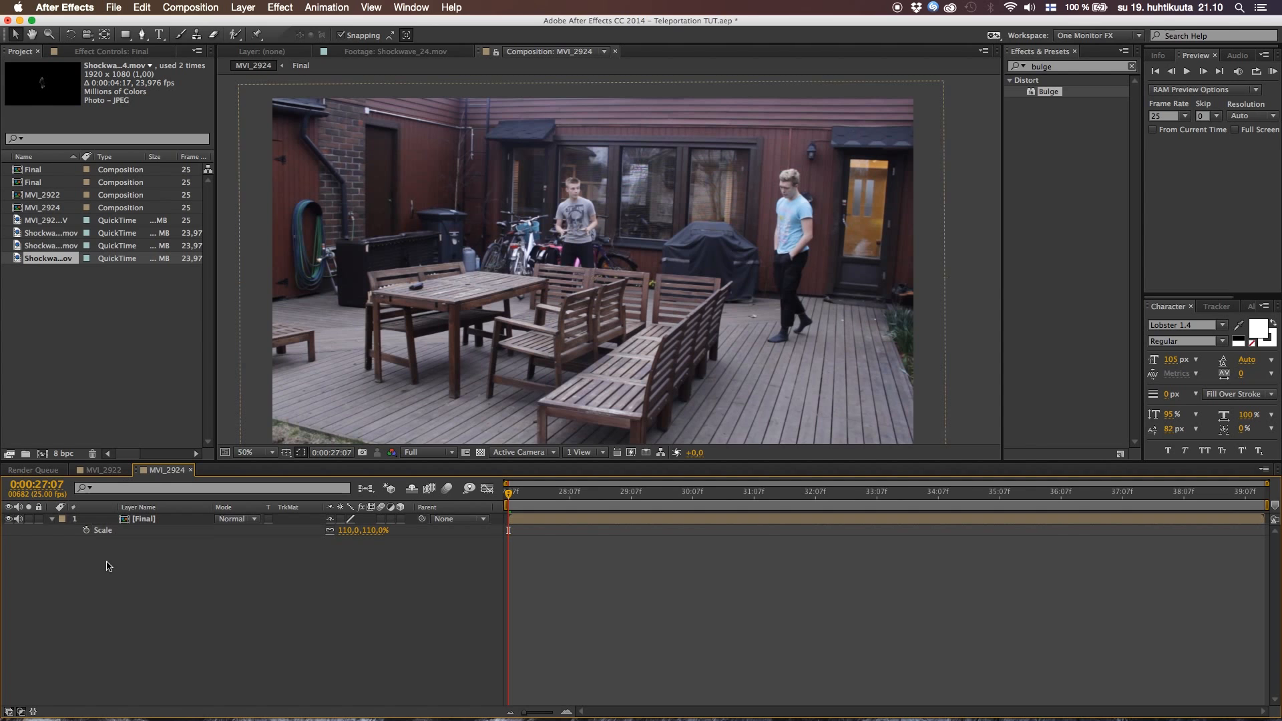
{"action": "left_click", "coordinate": [53, 519]}
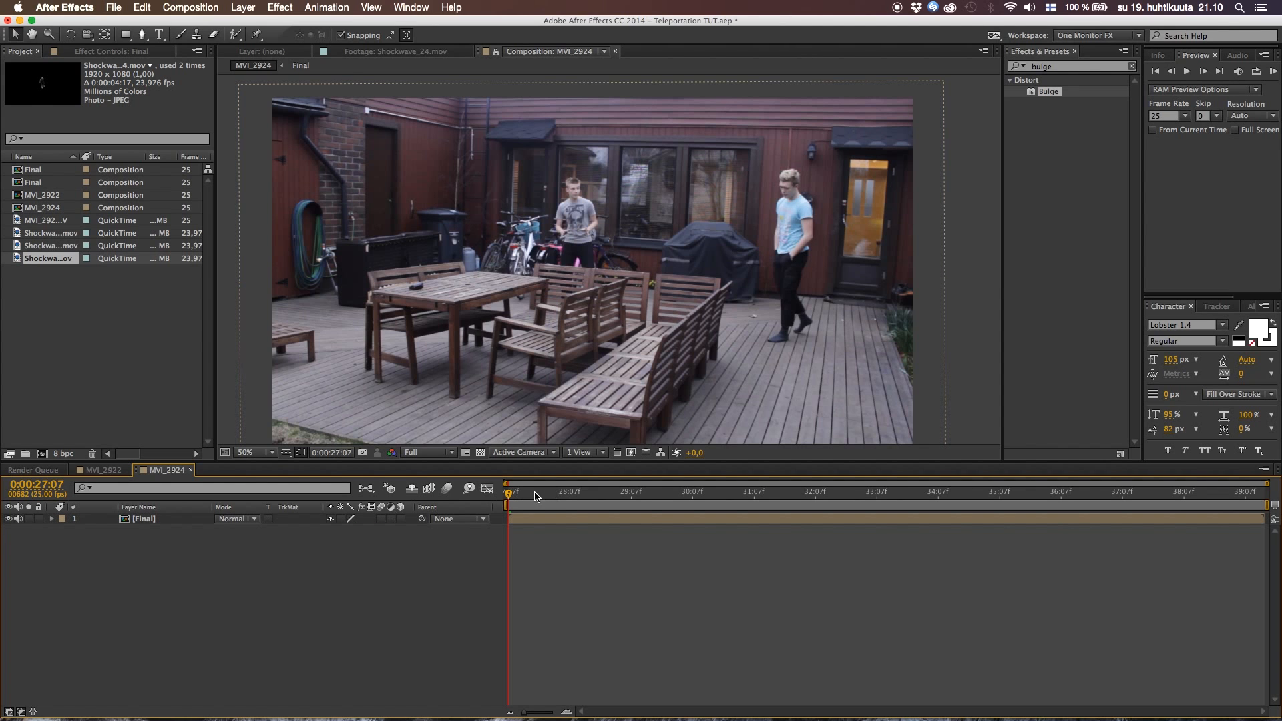
{"action": "key", "text": "space"}
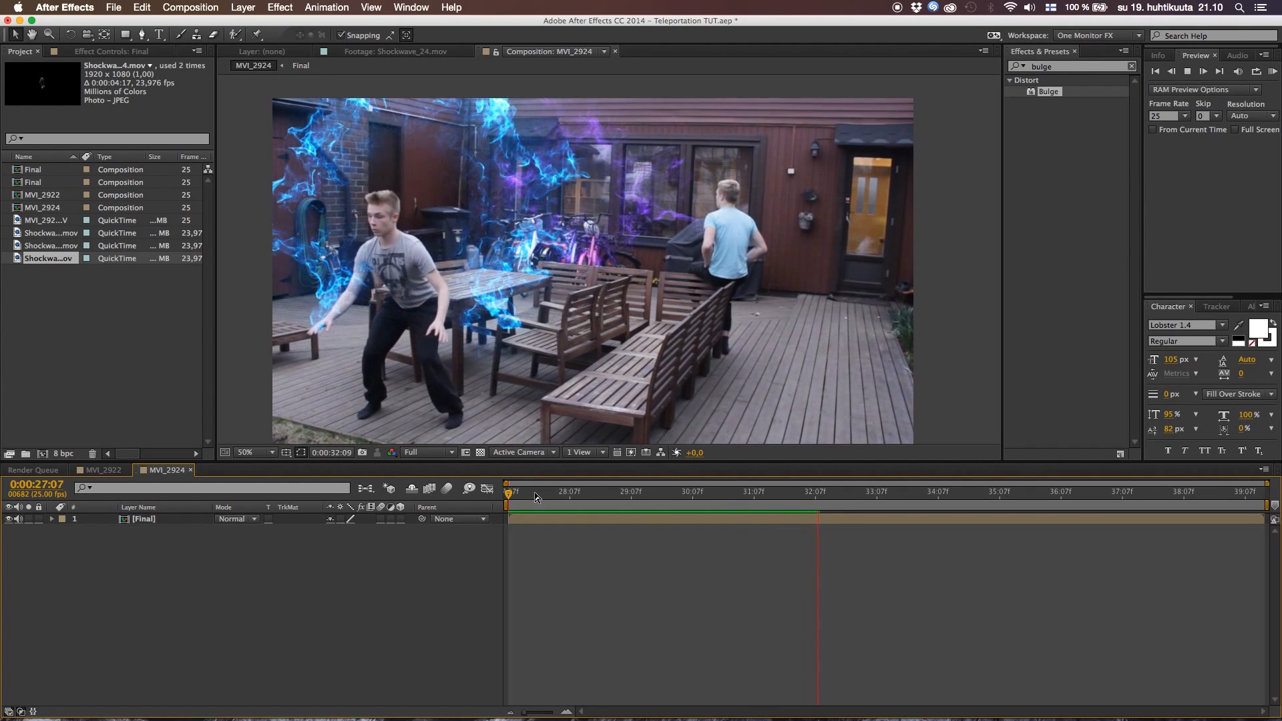
Stop the preview and play MVI_2922 around 0:00:32:00 to check the camera movement at the teleportation
{"action": "key", "text": "space"}
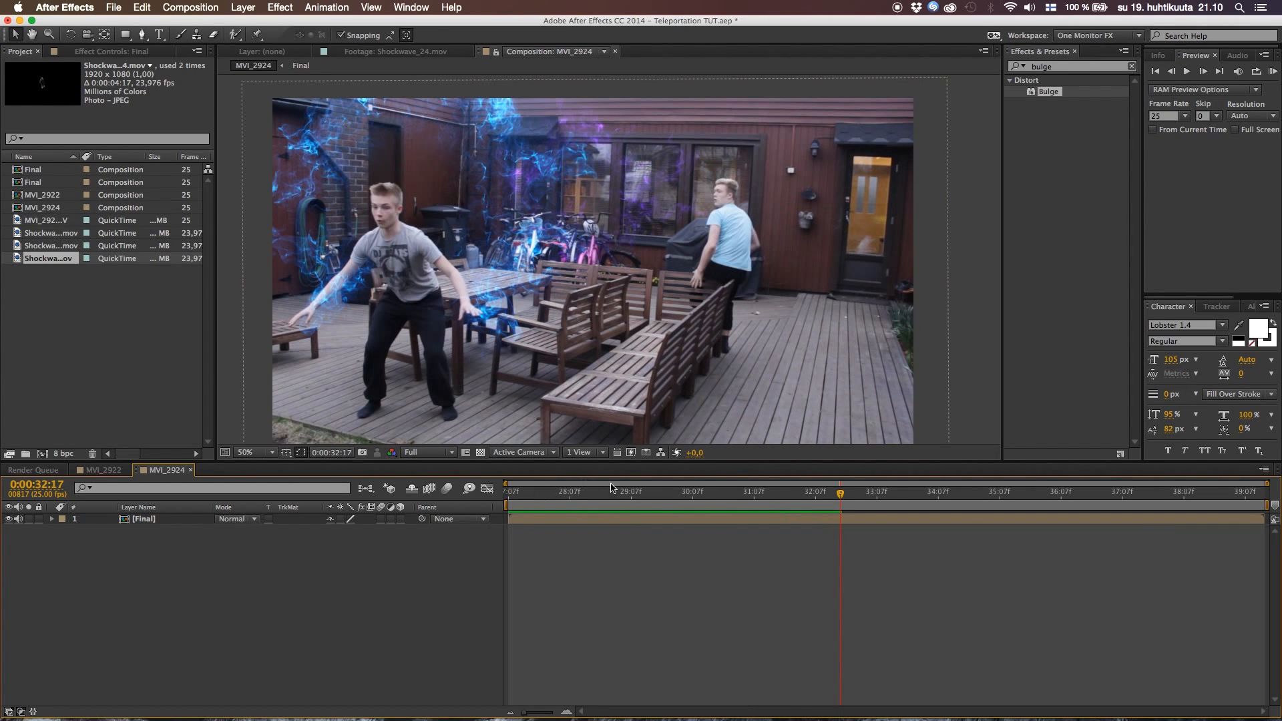
{"action": "left_click", "coordinate": [107, 470]}
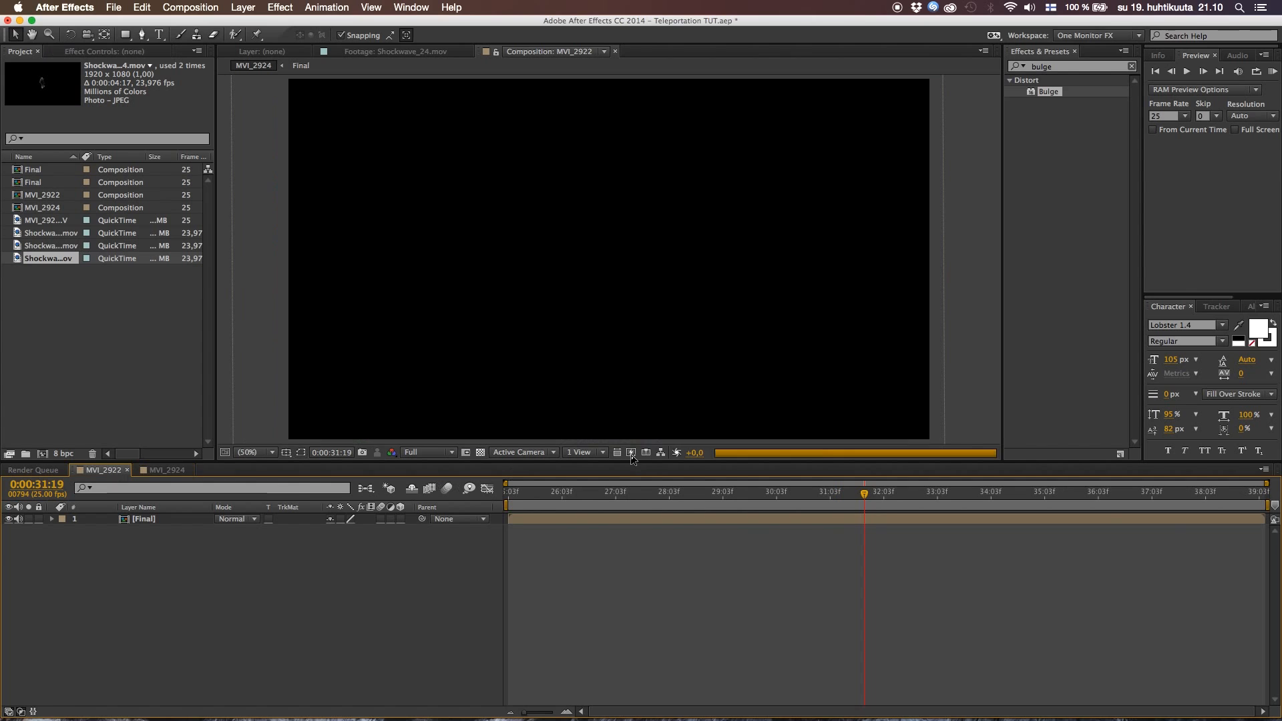
{"action": "mouse_move", "coordinate": [864, 499]}
{"action": "left_mouse_down"}
{"action": "mouse_move", "coordinate": [932, 498]}
{"action": "mouse_move", "coordinate": [885, 498]}
{"action": "left_mouse_up"}
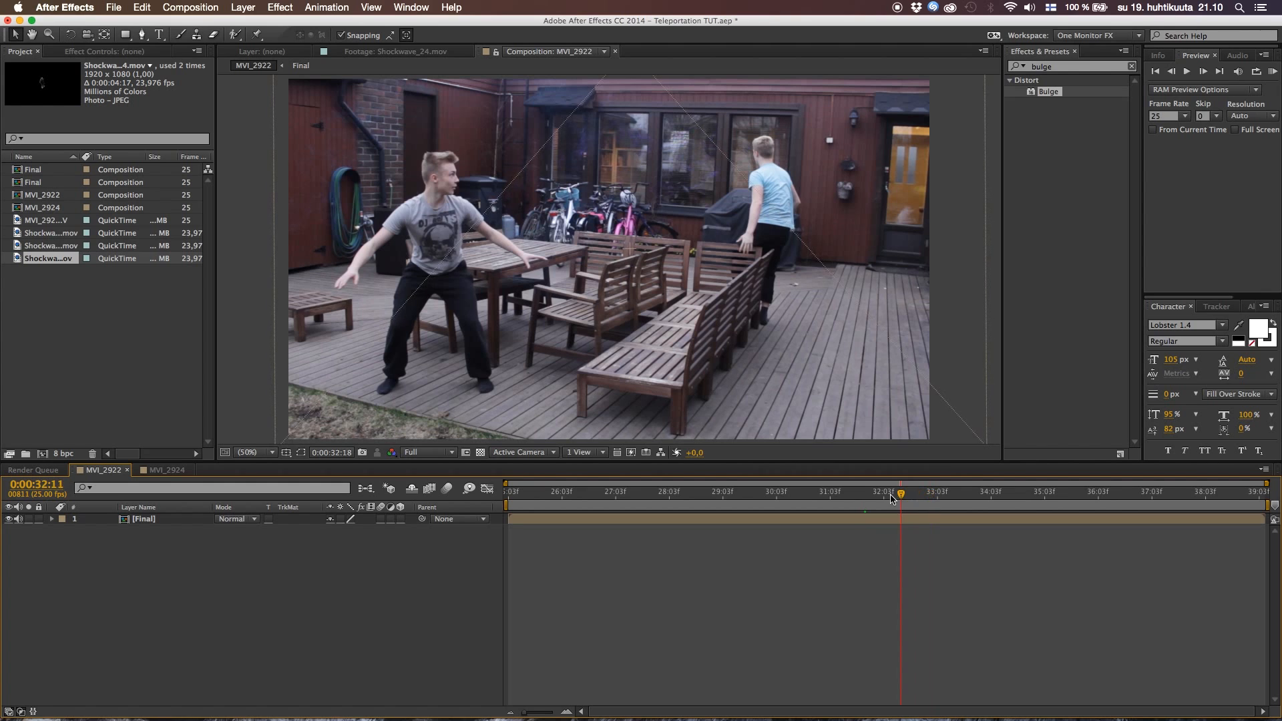
{"action": "key", "text": "space"}
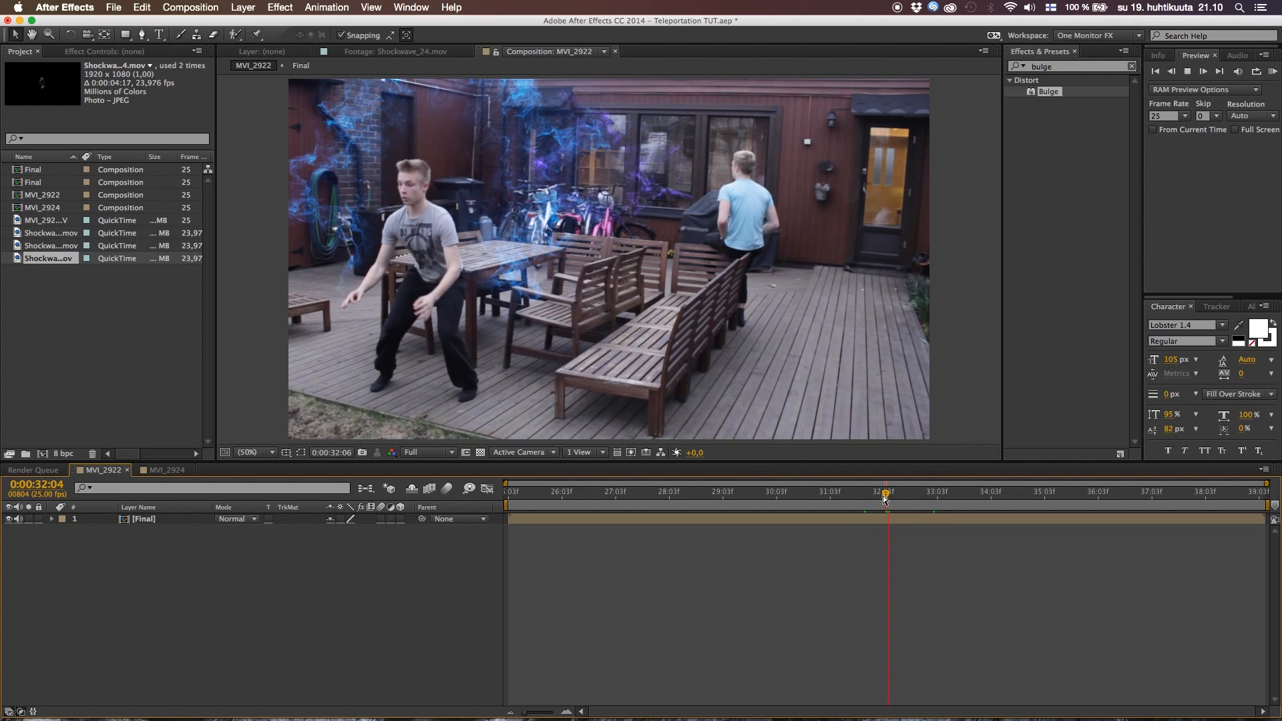
{"action": "key", "text": "space"}
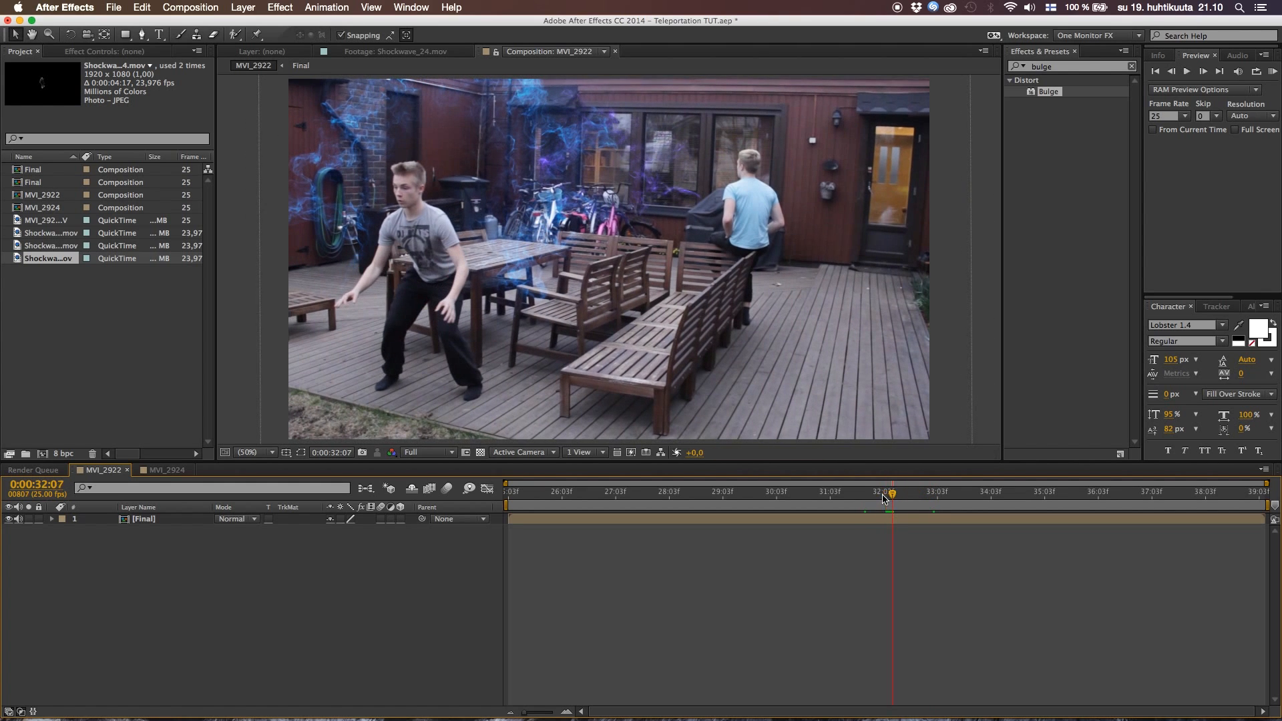
Set an Anchor Point keyframe on the Final layer of MVI_2924 at 0:00:32:00, and move the time to 0:00:32:14
{"action": "left_click", "coordinate": [173, 471]}
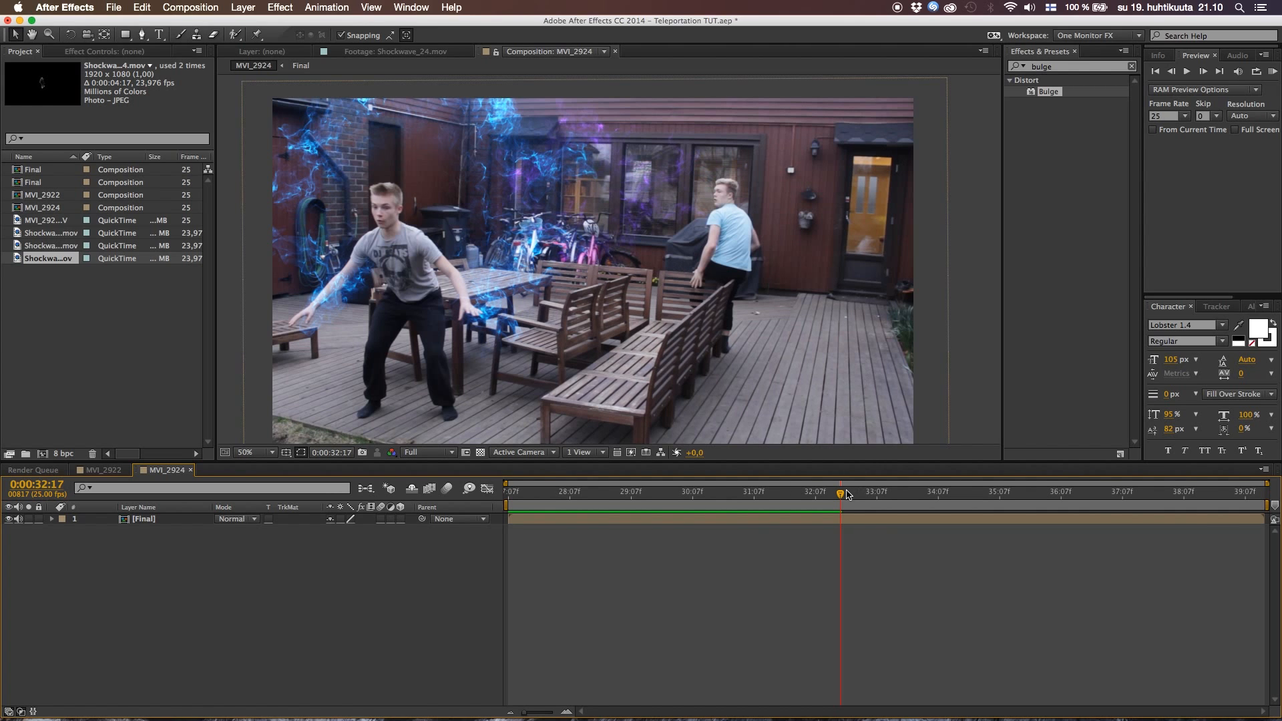
{"action": "left_click_drag", "start_coordinate": [842, 498], "coordinate": [799, 502]}
{"action": "key", "text": "a"}
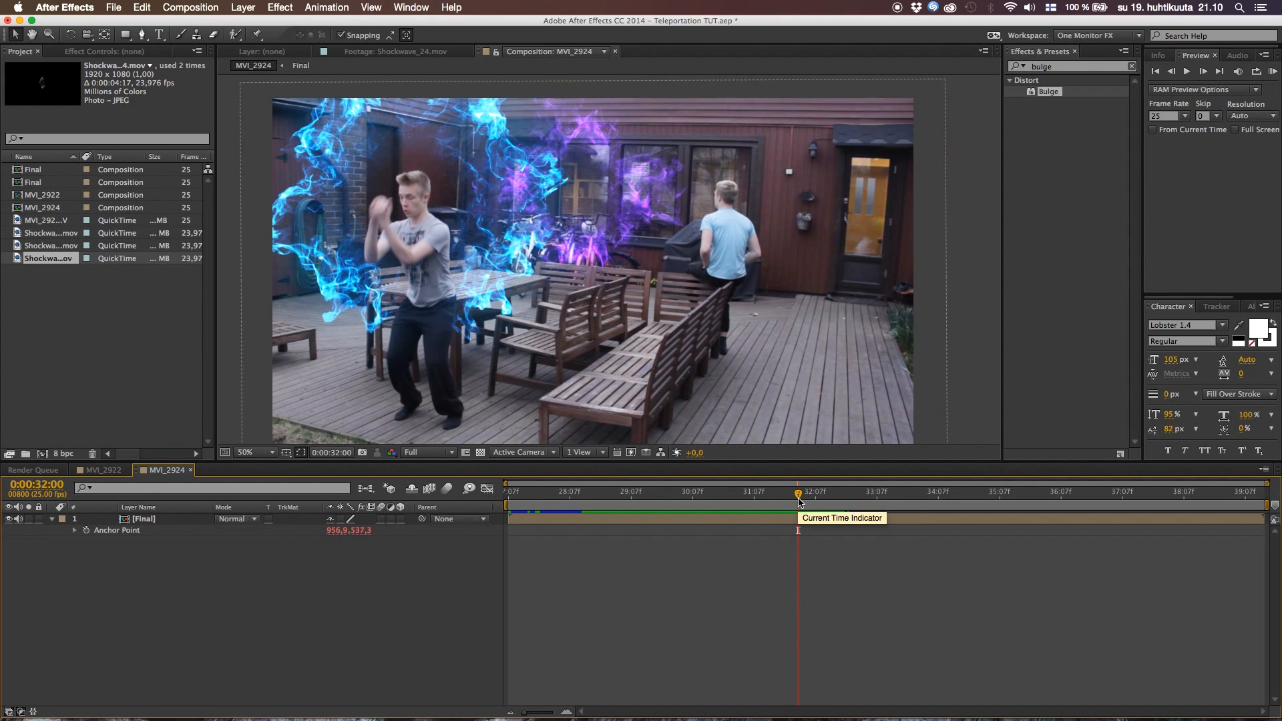
{"action": "left_click", "coordinate": [87, 530]}
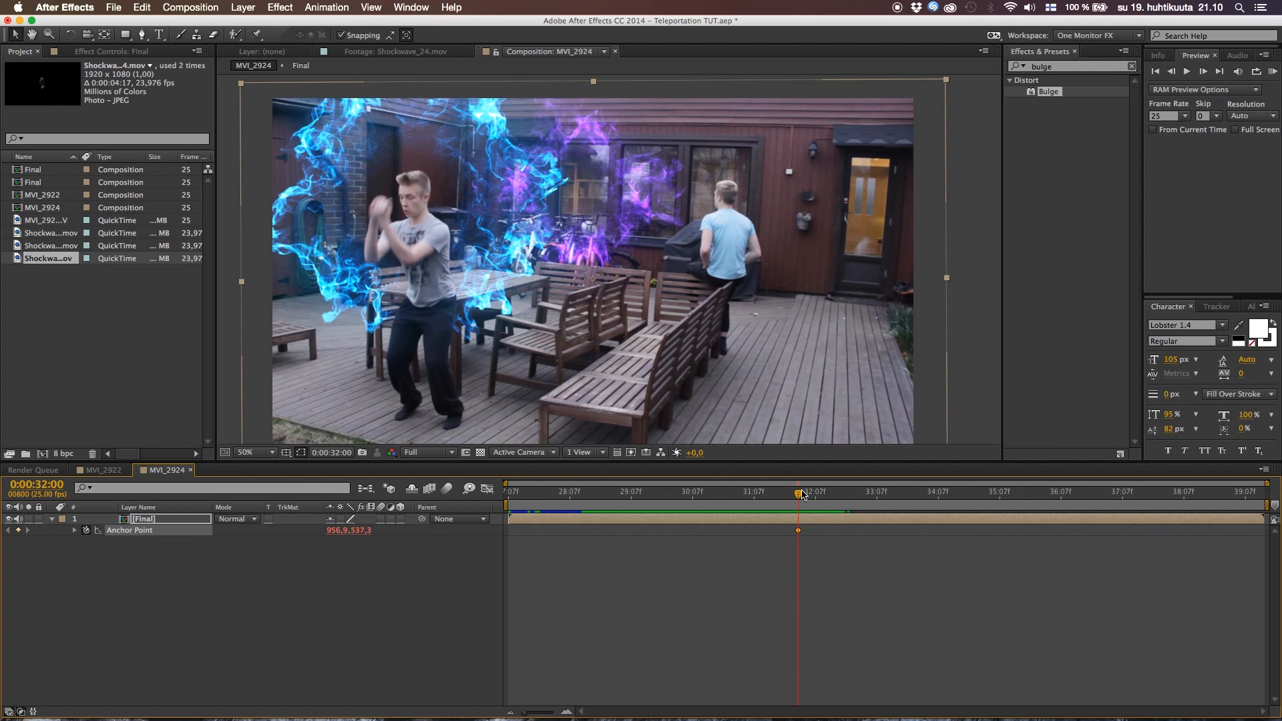
{"action": "left_click_drag", "start_coordinate": [799, 495], "coordinate": [833, 496]}
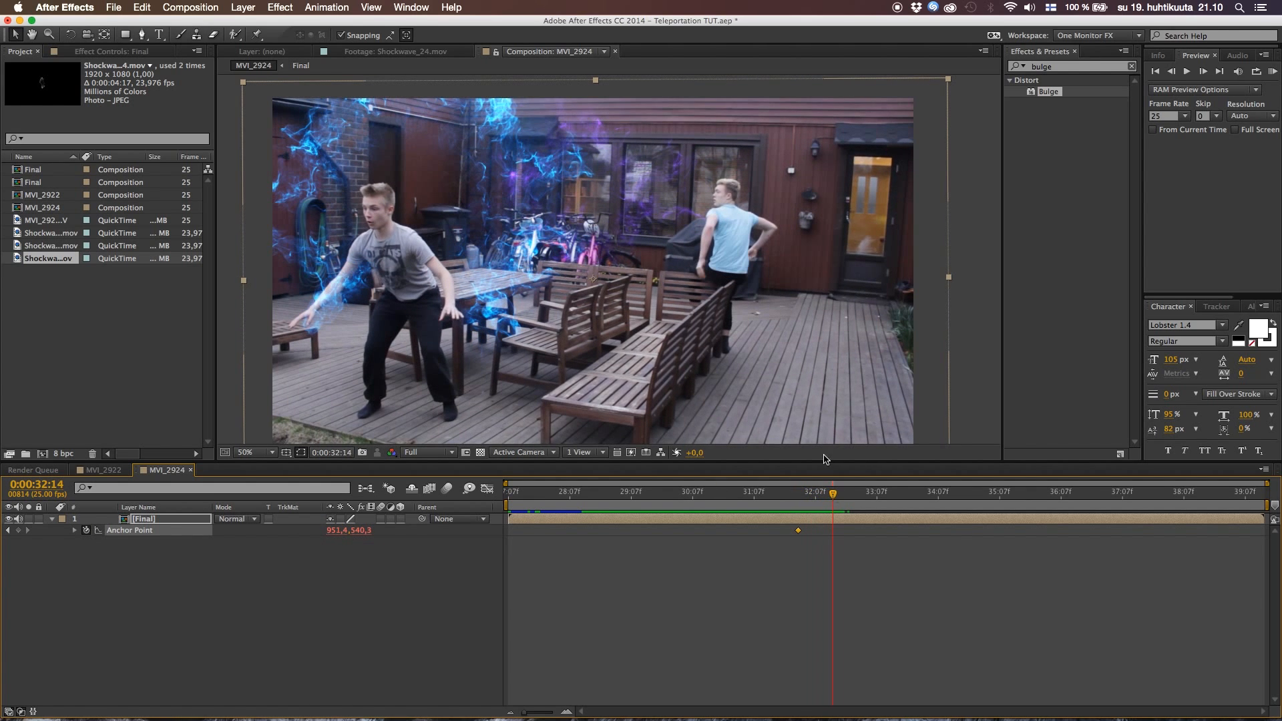
{"action": "mouse_move", "coordinate": [743, 338]}
{"action": "left_mouse_down"}
{"action": "mouse_move", "coordinate": [728, 343]}
{"action": "mouse_move", "coordinate": [765, 325]}
{"action": "left_mouse_up"}
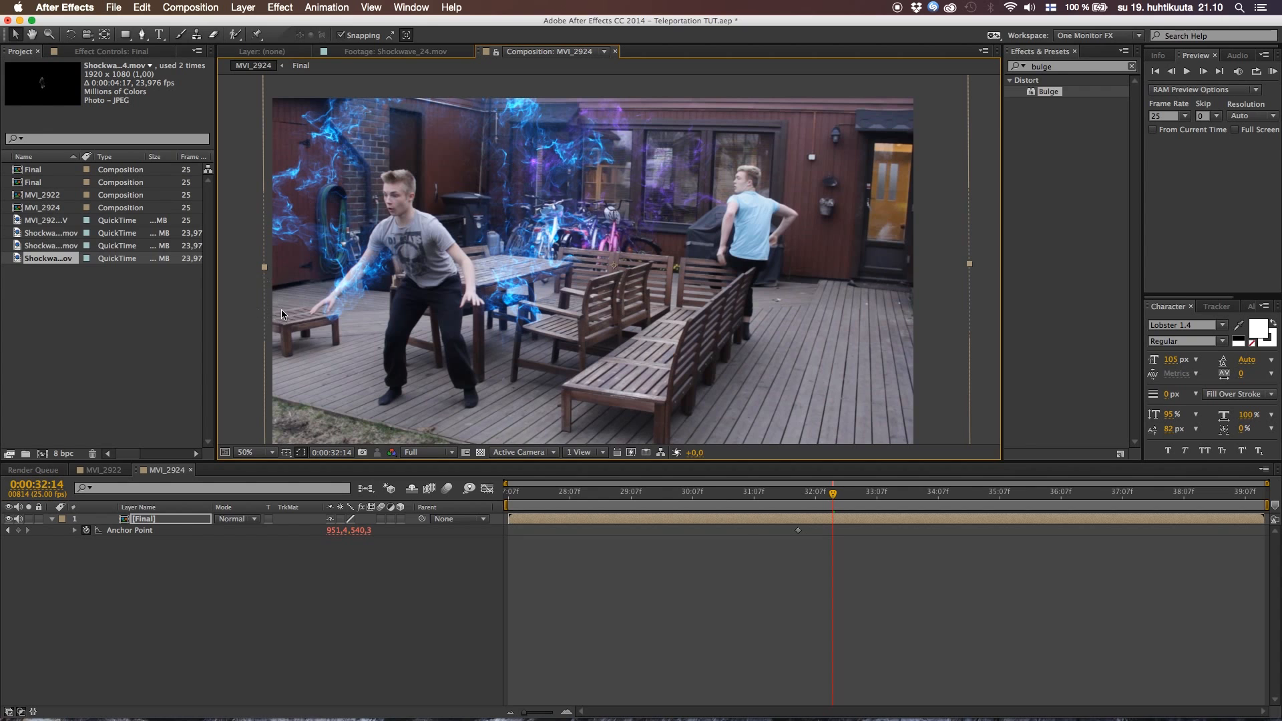
{"action": "left_click_drag", "start_coordinate": [408, 307], "coordinate": [416, 279]}
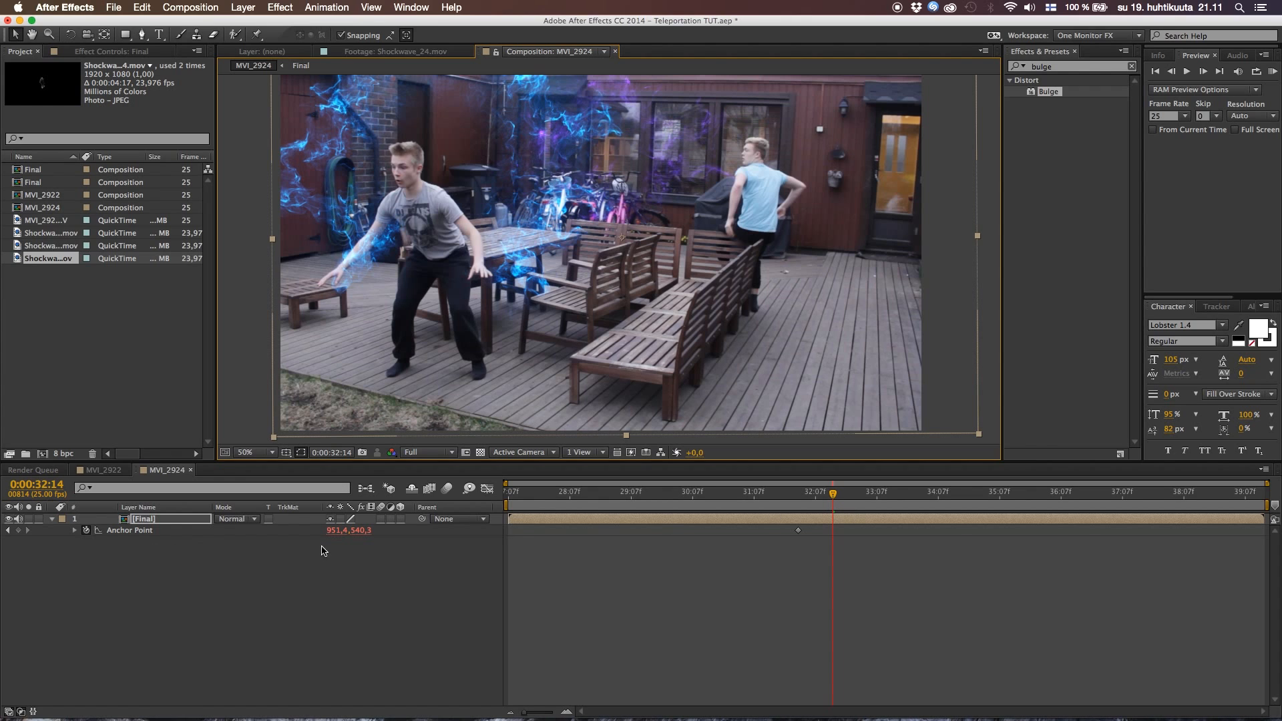
{"action": "key", "text": "super+z"}
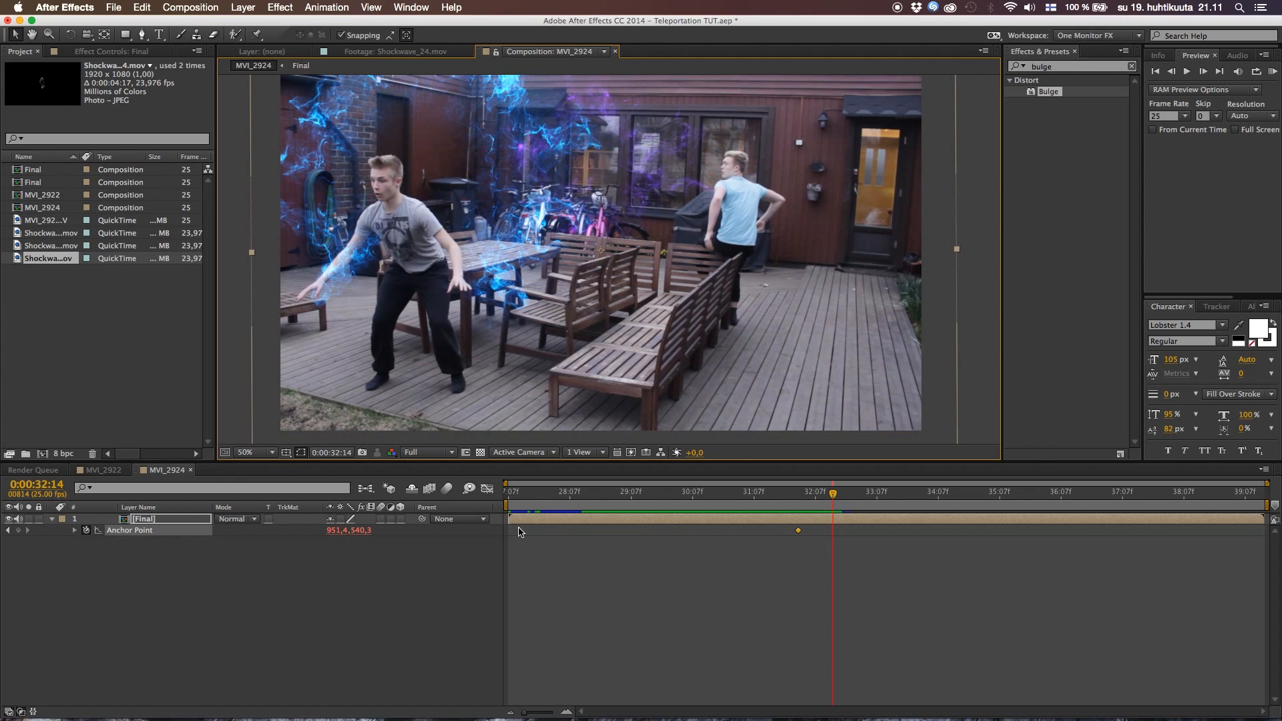
Shift the Final layer's Anchor Point to about 885, 513 at 0:00:32:14 so the shot swings sideways
{"action": "mouse_move", "coordinate": [332, 532]}
{"action": "left_mouse_down"}
{"action": "mouse_move", "coordinate": [292, 536]}
{"action": "mouse_move", "coordinate": [369, 530]}
{"action": "mouse_move", "coordinate": [336, 535]}
{"action": "left_mouse_up"}
{"action": "key", "text": "space"}
{"action": "left_click_drag", "start_coordinate": [434, 326], "coordinate": [420, 399]}
{"action": "scroll", "coordinate": [420, 401], "scroll_direction": "down", "scroll_amount": 2}
{"action": "key", "text": "space"}
{"action": "left_click_drag", "start_coordinate": [514, 292], "coordinate": [485, 255]}
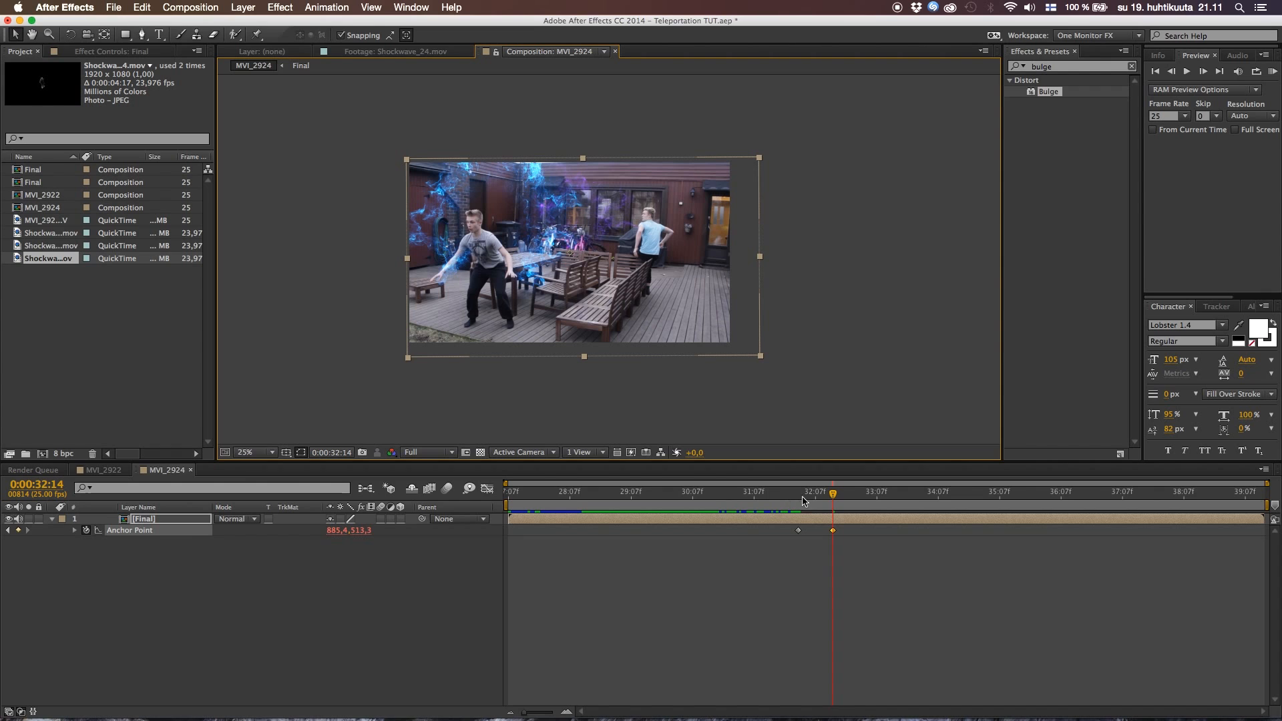
Shift the Anchor Point back to about 941, 522 at 0:00:33:18 and move that keyframe slightly later in time
{"action": "left_click_drag", "start_coordinate": [834, 496], "coordinate": [906, 506]}
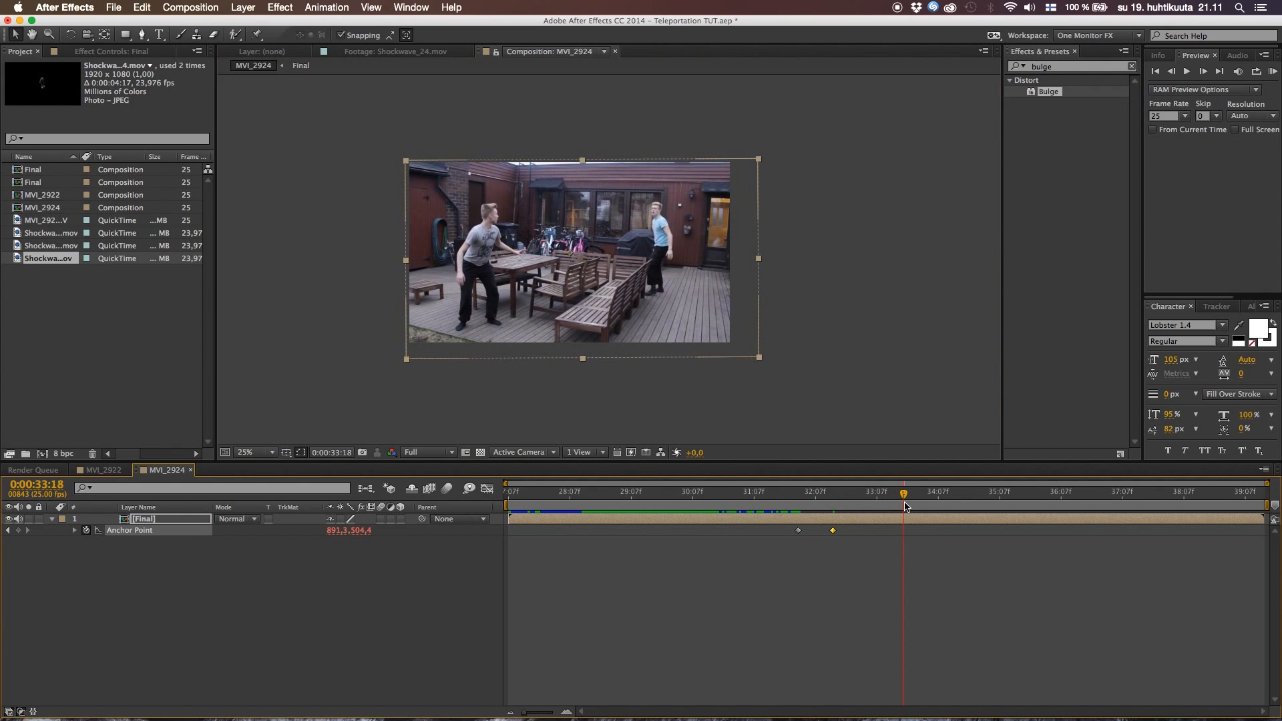
{"action": "left_click_drag", "start_coordinate": [332, 531], "coordinate": [378, 530]}
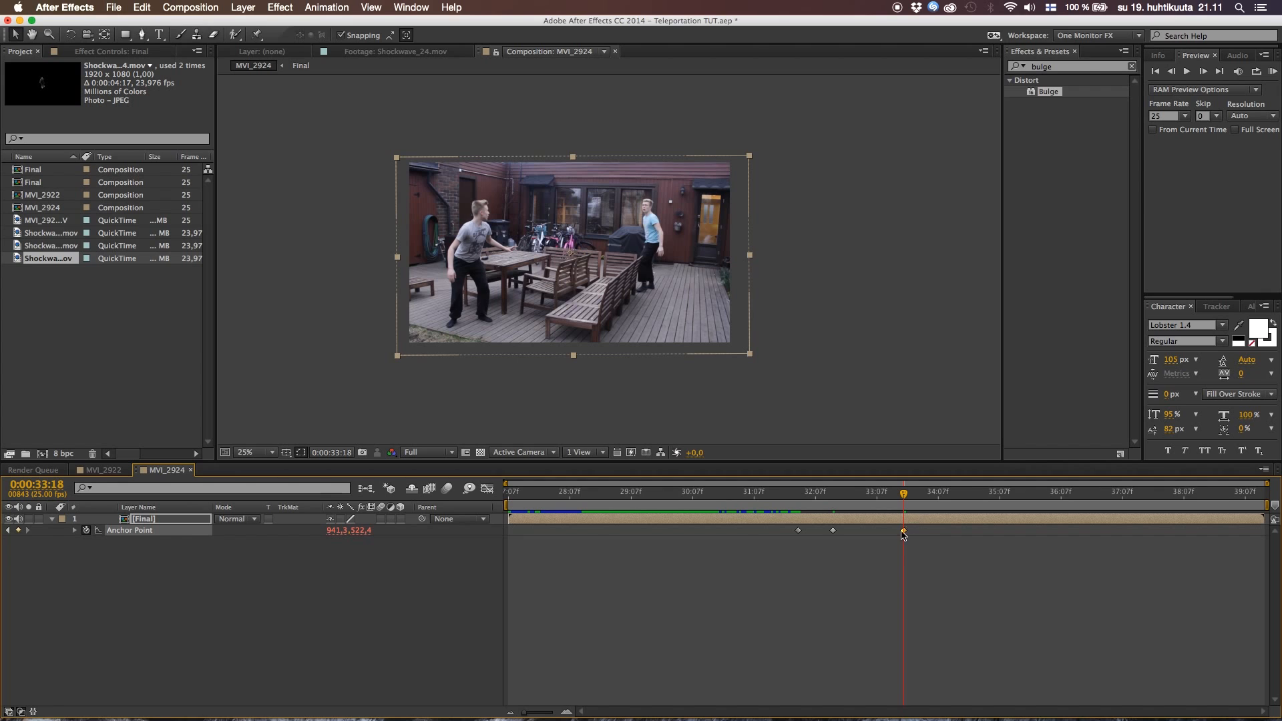
{"action": "left_click_drag", "start_coordinate": [904, 530], "coordinate": [921, 530]}
Apply Easy Ease Out to the first Anchor Point keyframe of the Final layer
{"action": "left_click", "coordinate": [799, 530]}
{"action": "right_click", "coordinate": [800, 530]}
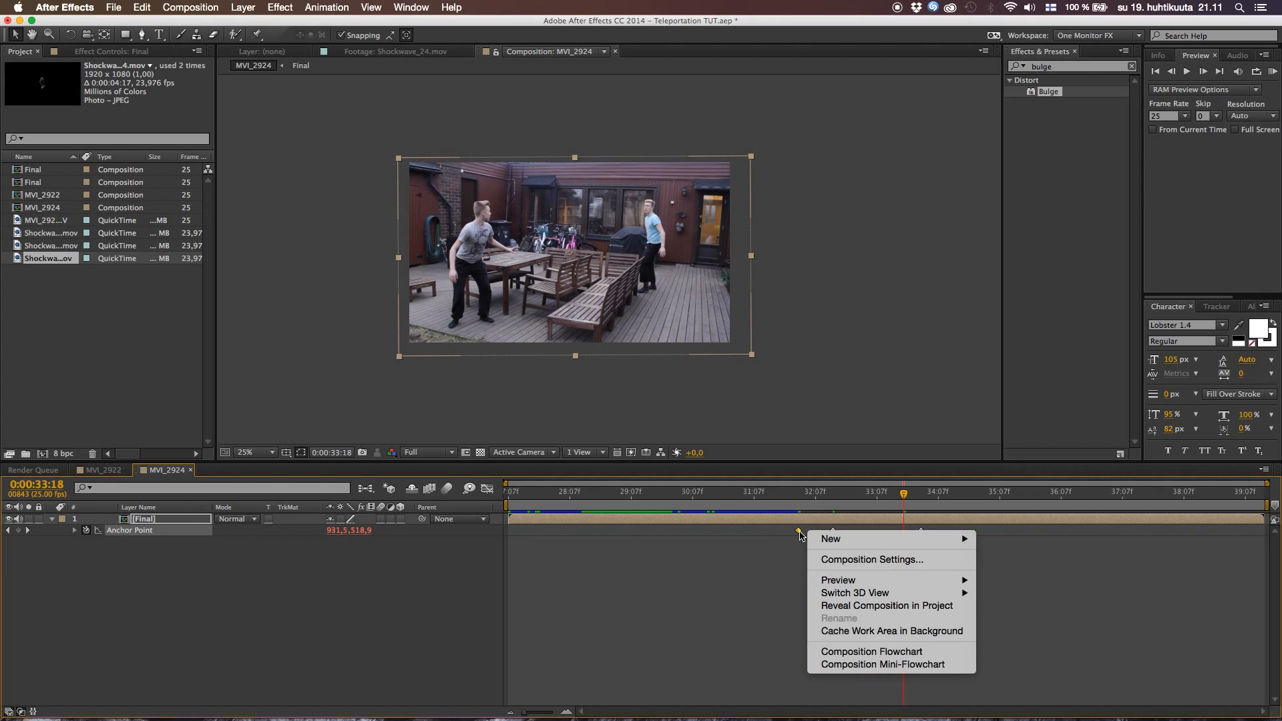
{"action": "right_click", "coordinate": [799, 530]}
{"action": "mouse_move", "coordinate": [856, 685]}
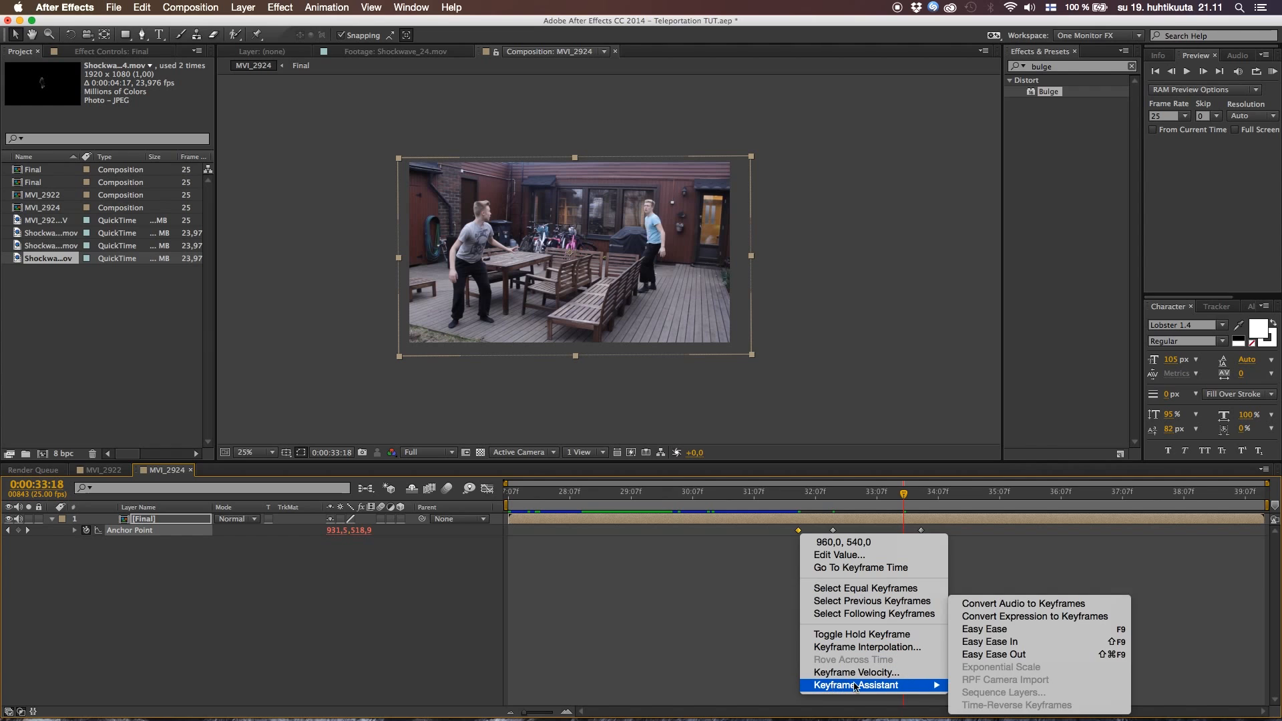
{"action": "left_click", "coordinate": [985, 654]}
Apply Easy Ease to the second and third Anchor Point keyframes, then deselect them
{"action": "left_click_drag", "start_coordinate": [830, 554], "coordinate": [946, 532]}
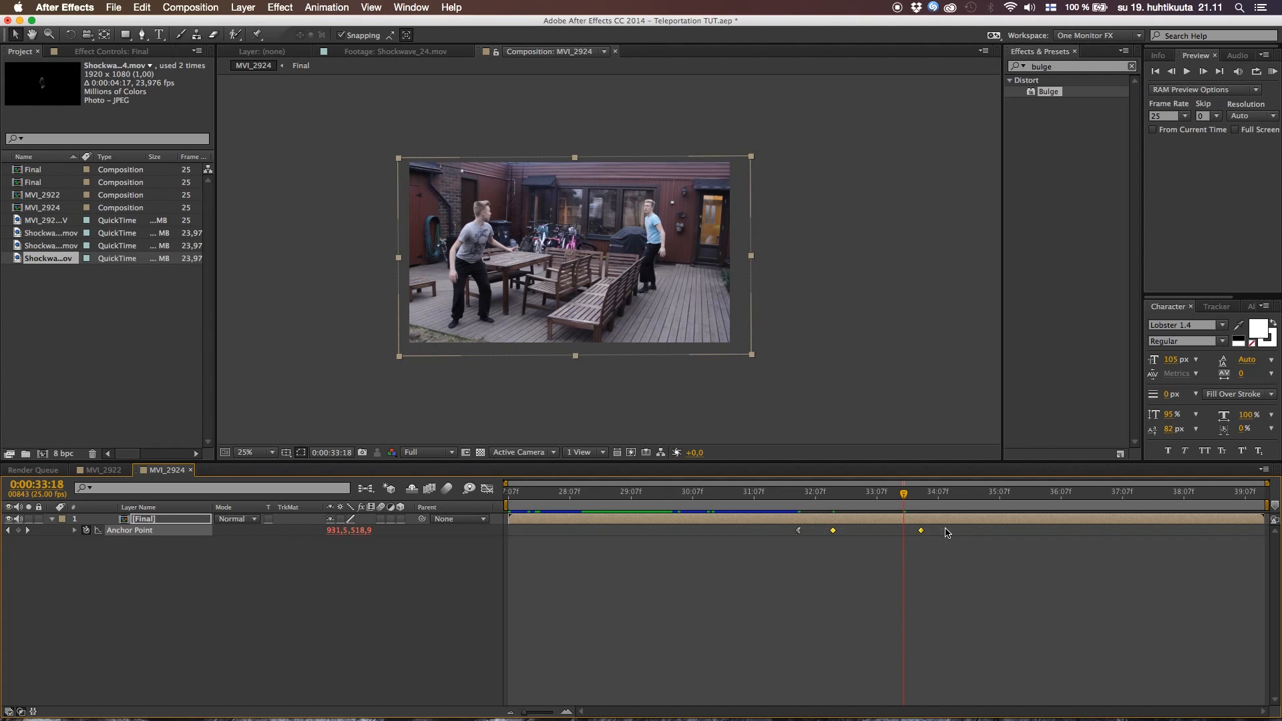
{"action": "key", "text": "F9"}
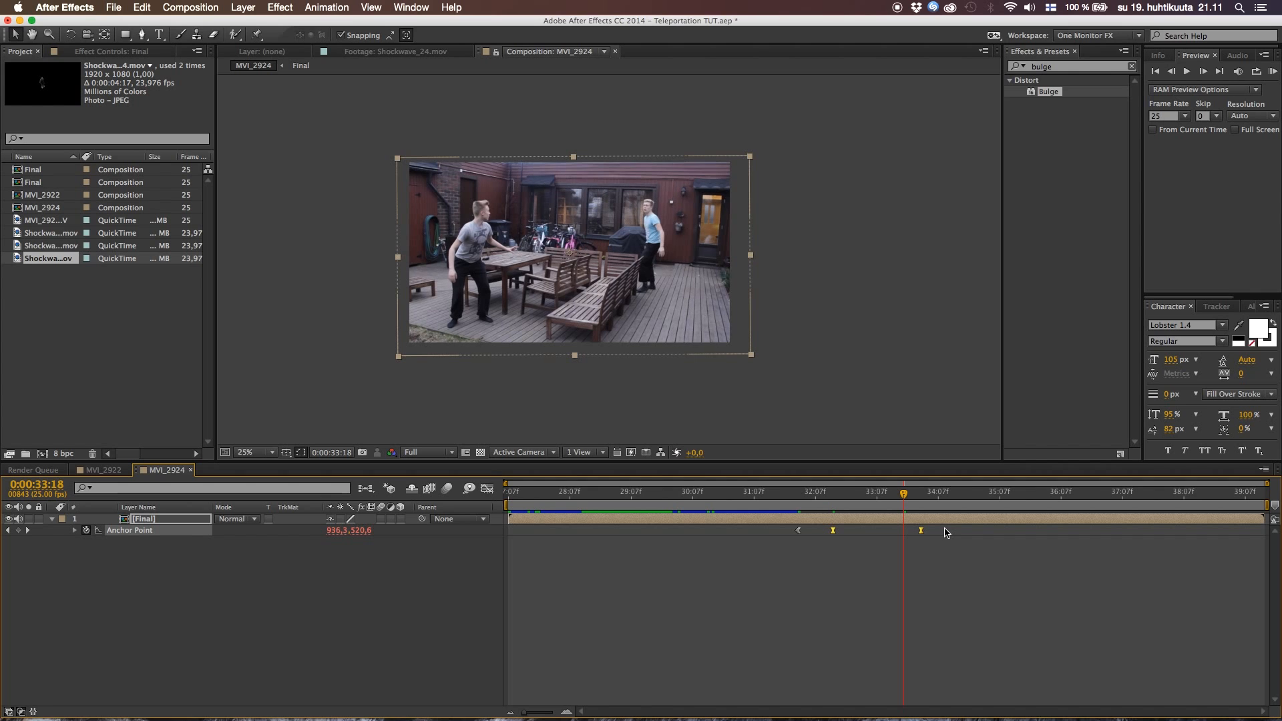
{"action": "left_click", "coordinate": [856, 587]}
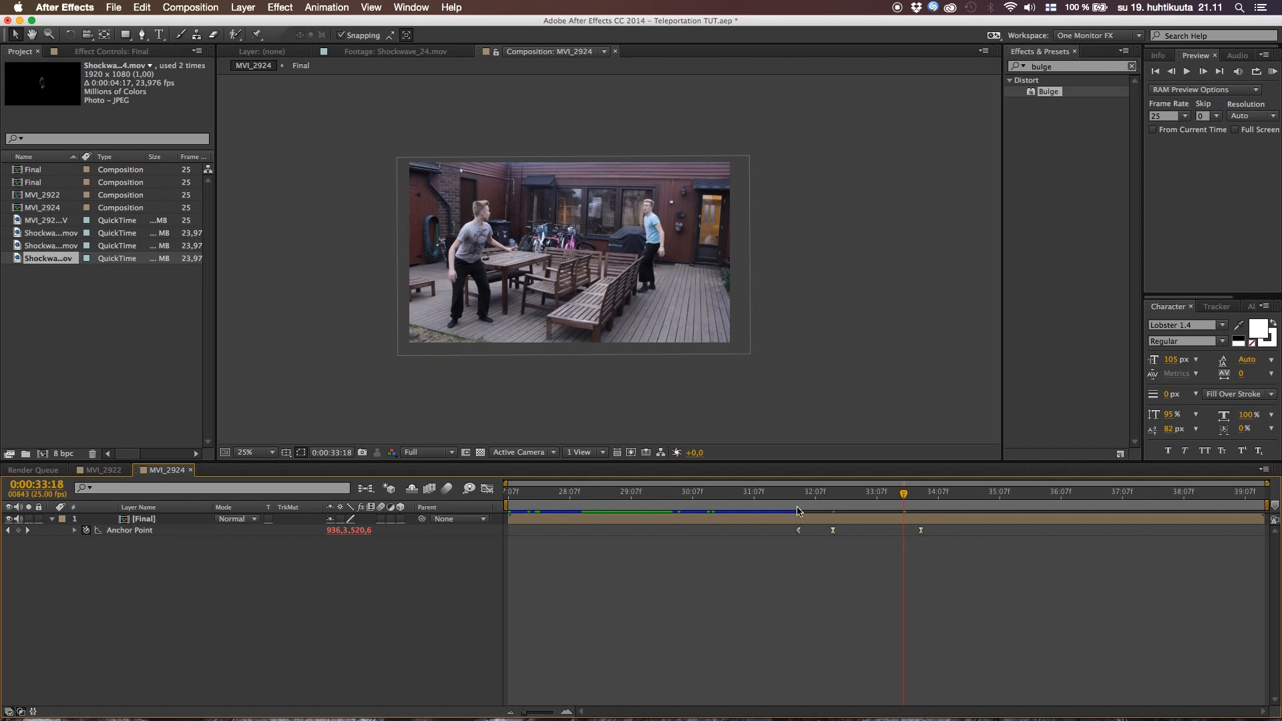
Preview the eased camera move several times from just before the first Anchor Point keyframe
{"action": "left_click", "coordinate": [794, 506]}
{"action": "key", "text": "space"}
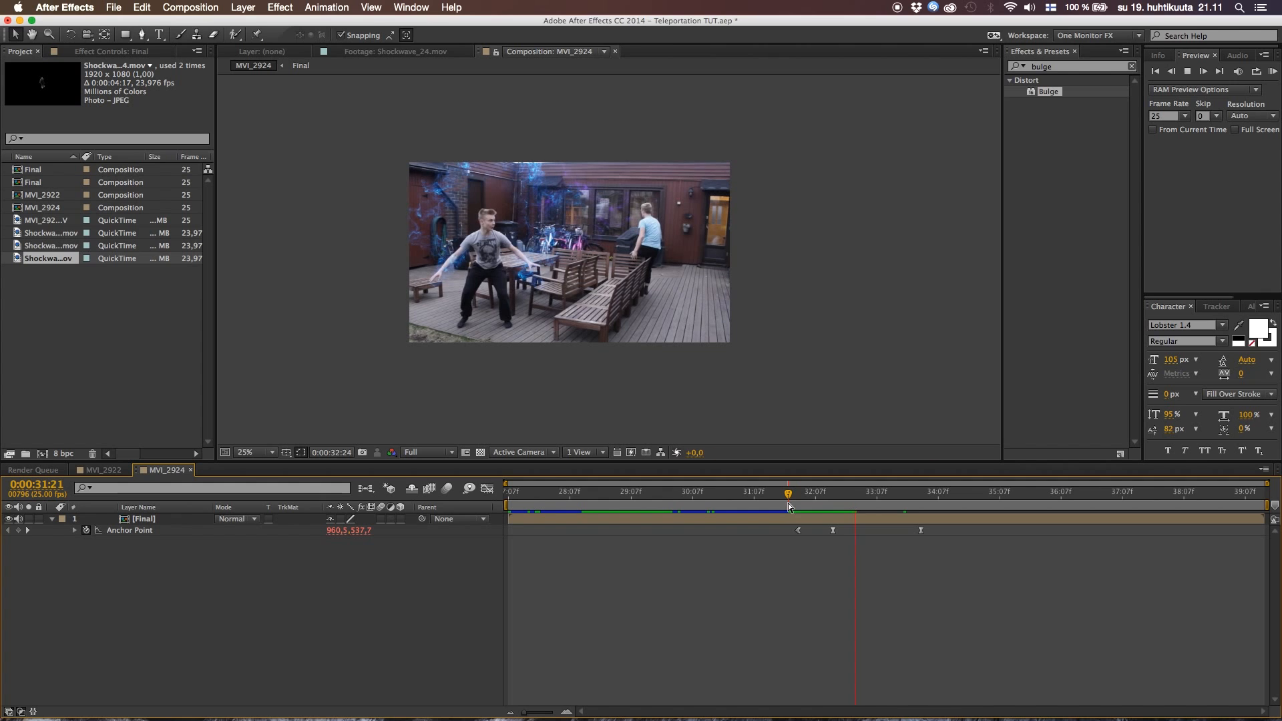
{"action": "key", "text": "space"}
{"action": "left_click", "coordinate": [779, 501]}
{"action": "key", "text": "space"}
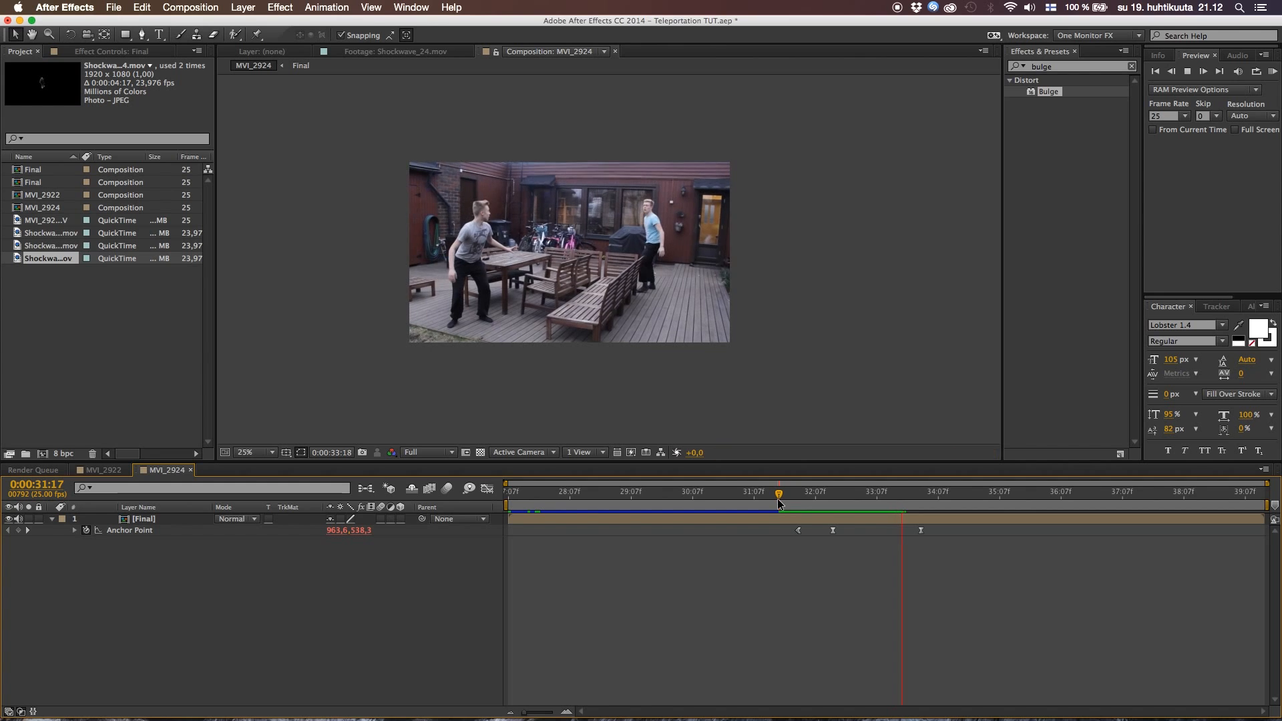
{"action": "left_click_drag", "start_coordinate": [777, 499], "coordinate": [767, 494]}
{"action": "key", "text": "space"}
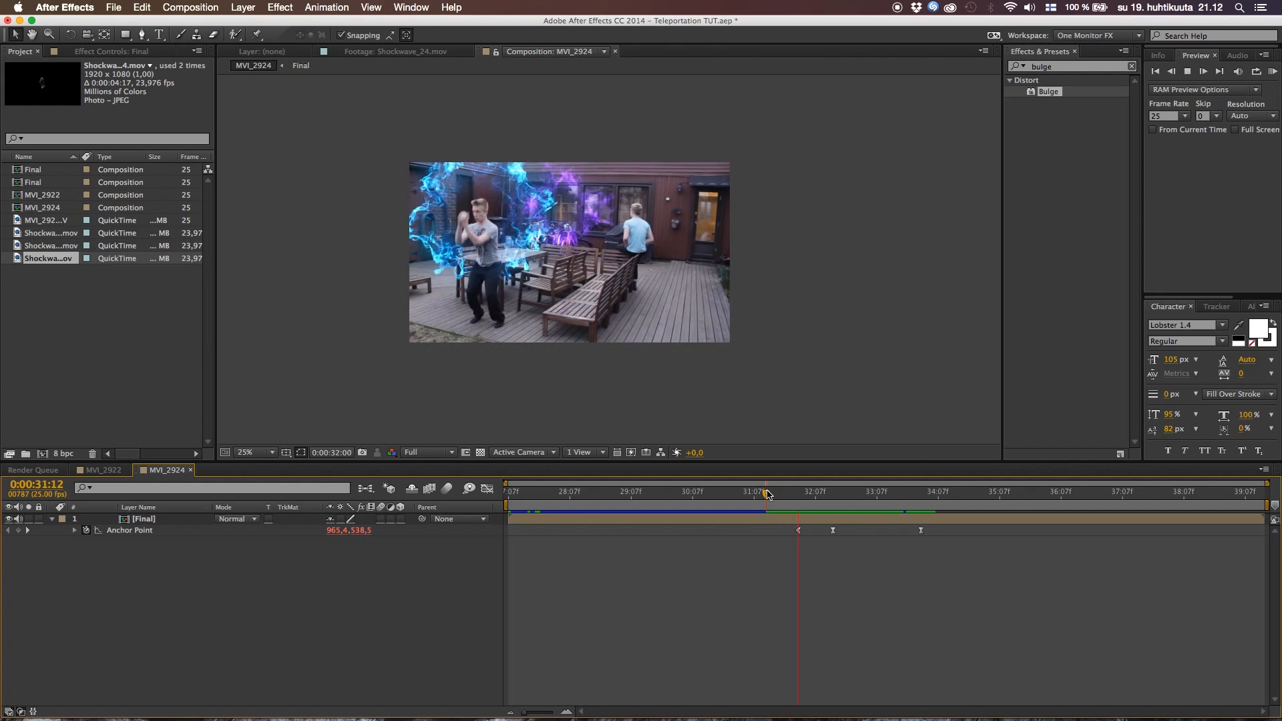
{"action": "key", "text": "space"}
Fit the composition to the viewer and return to the start of MVI_2922
{"action": "left_click", "coordinate": [257, 452]}
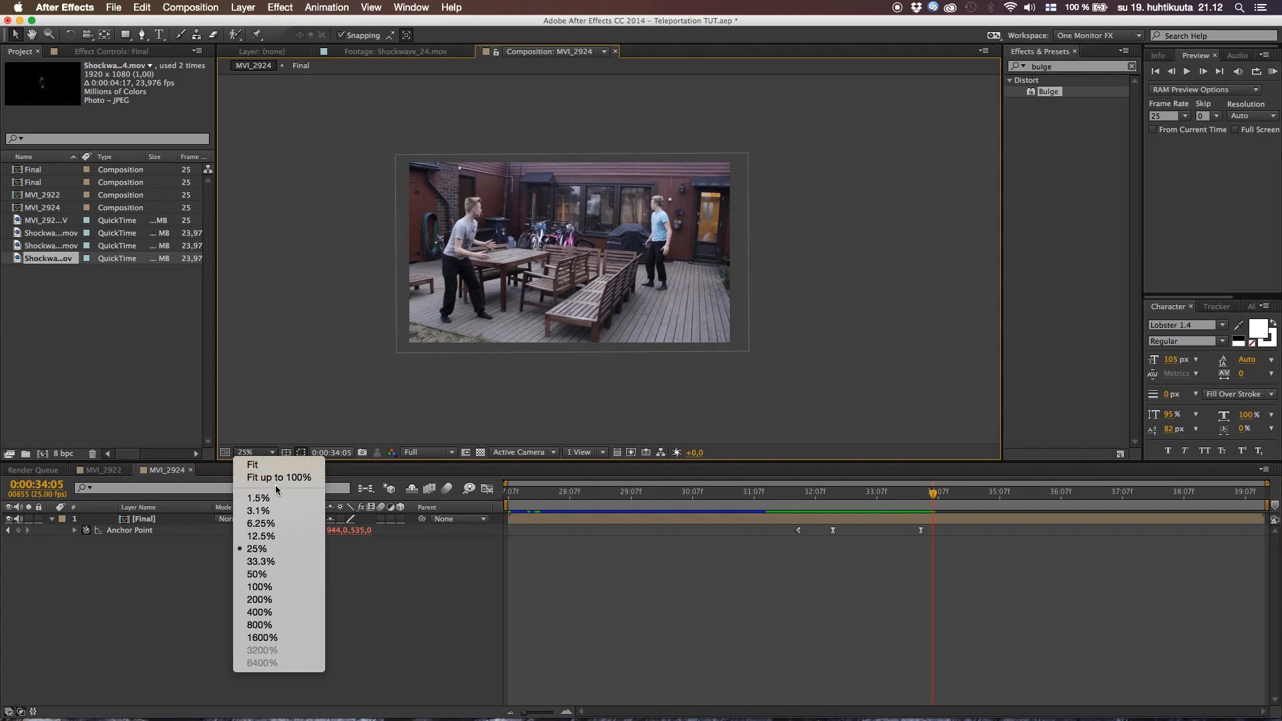
{"action": "left_click", "coordinate": [275, 485]}
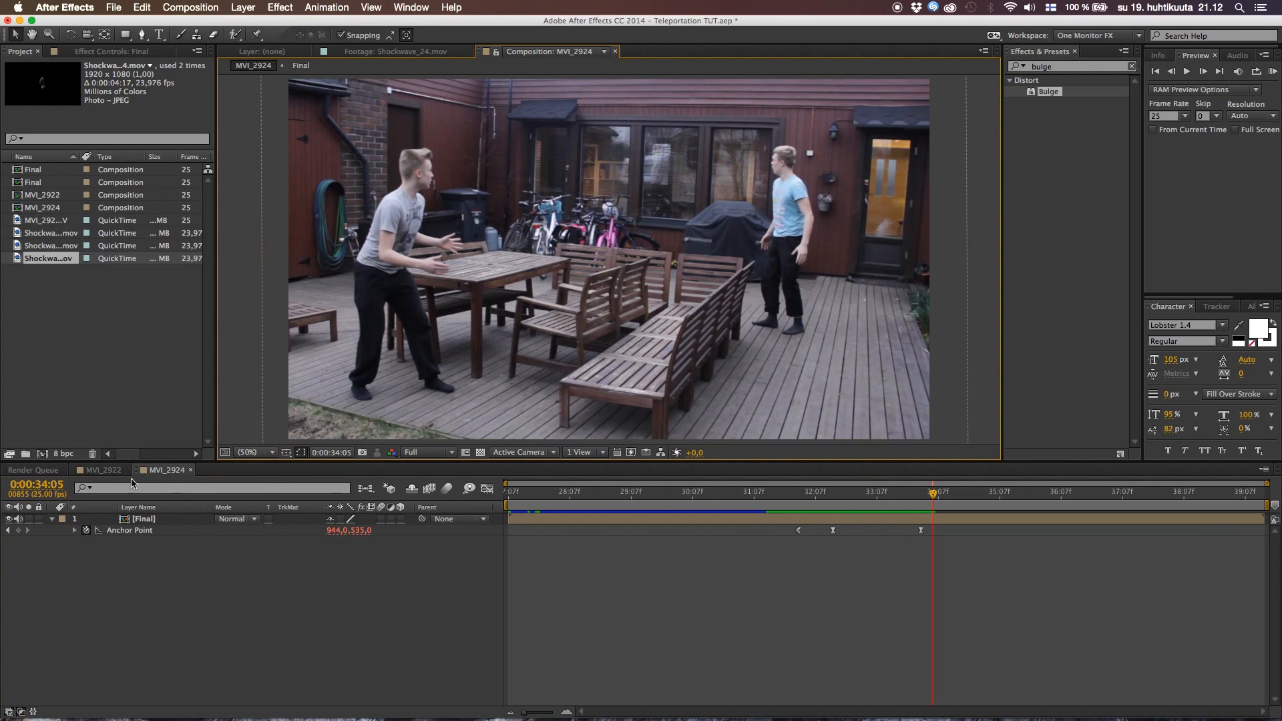
{"action": "left_click", "coordinate": [103, 470]}
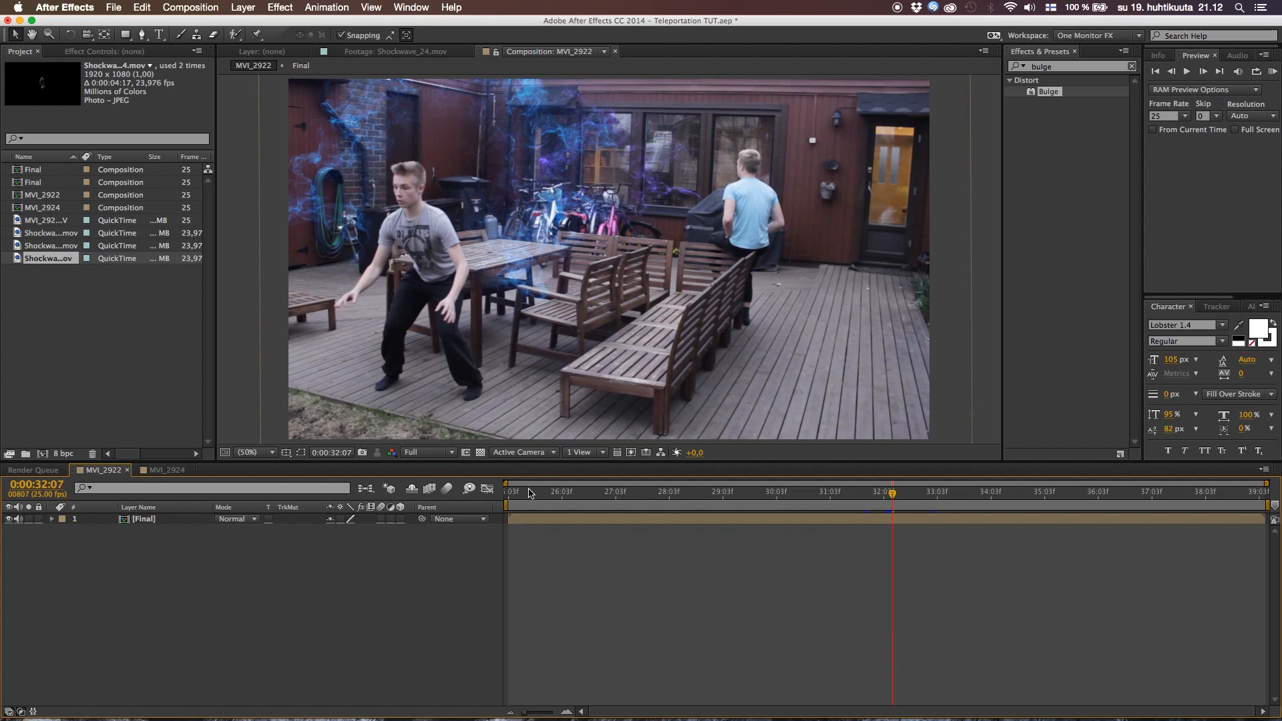
{"action": "key", "text": "Home"}
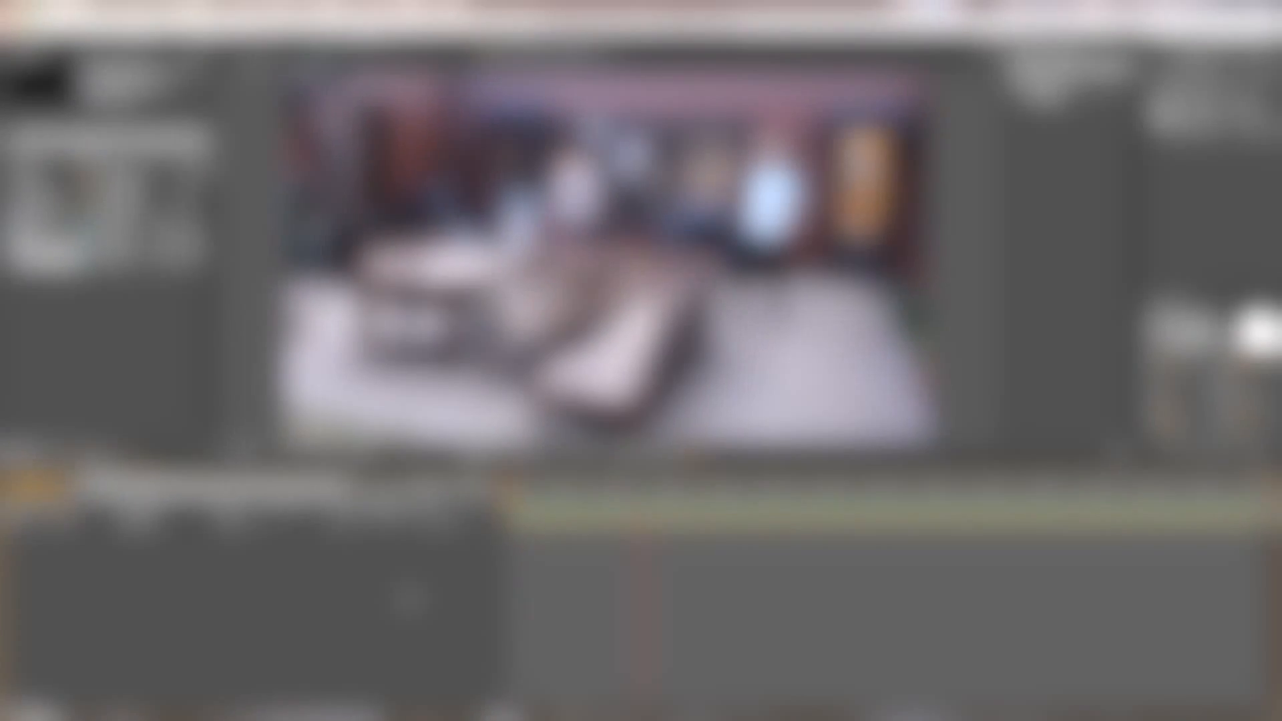